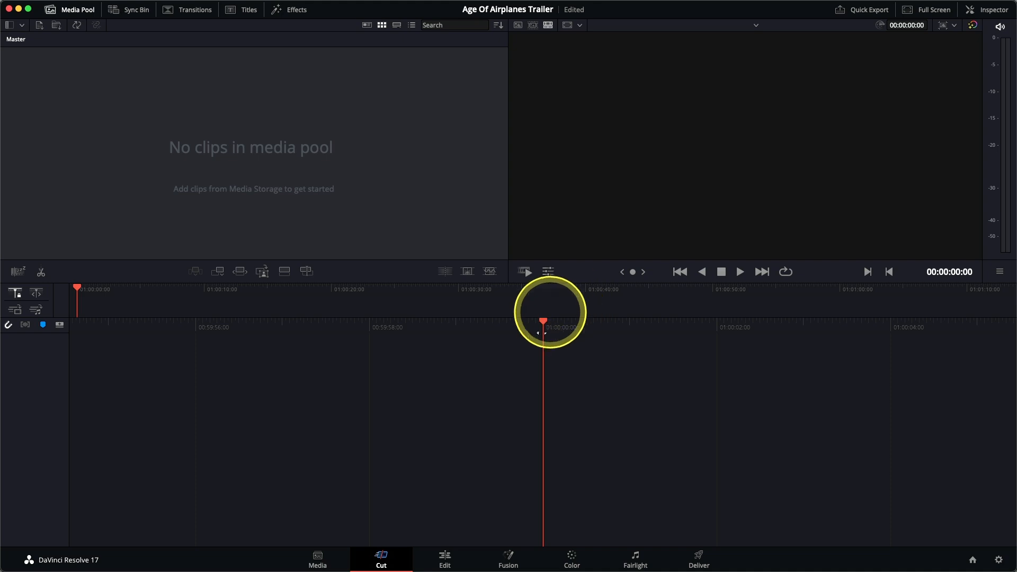
Add the Editing folder from Documents as a new media storage location on the Media page.
{"action": "left_click", "coordinate": [329, 556]}
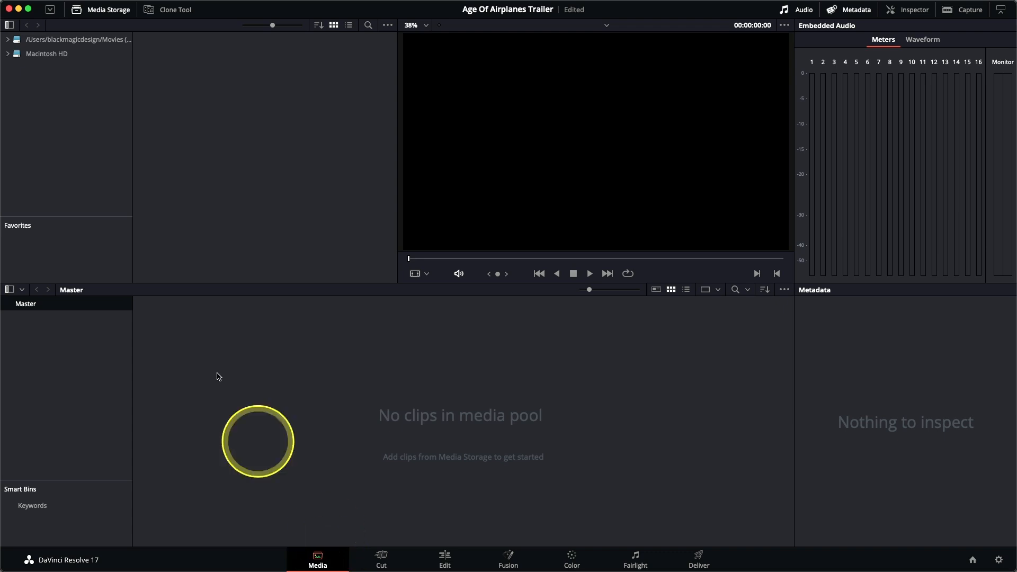
{"action": "right_click", "coordinate": [60, 103]}
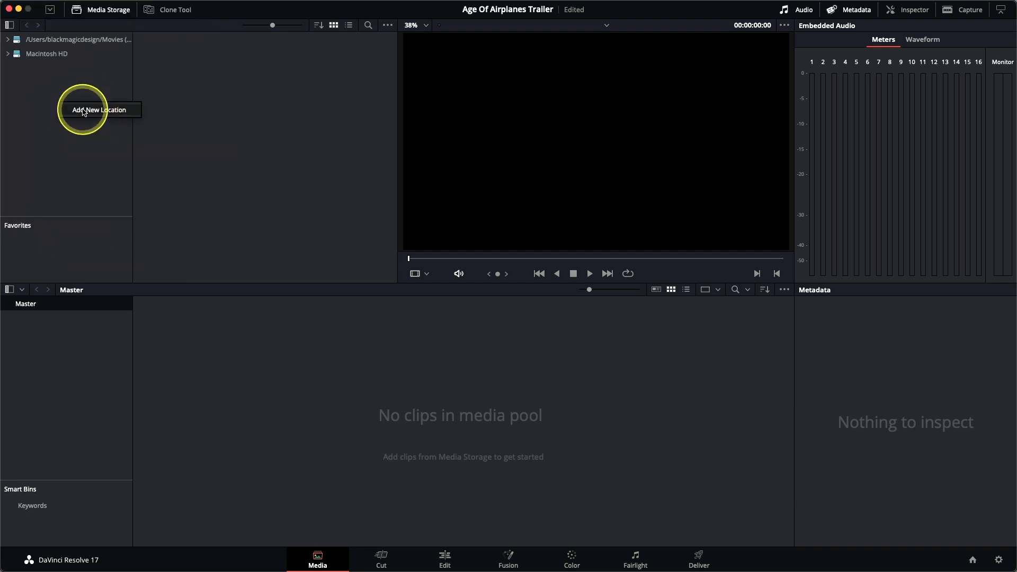
{"action": "left_click", "coordinate": [83, 111]}
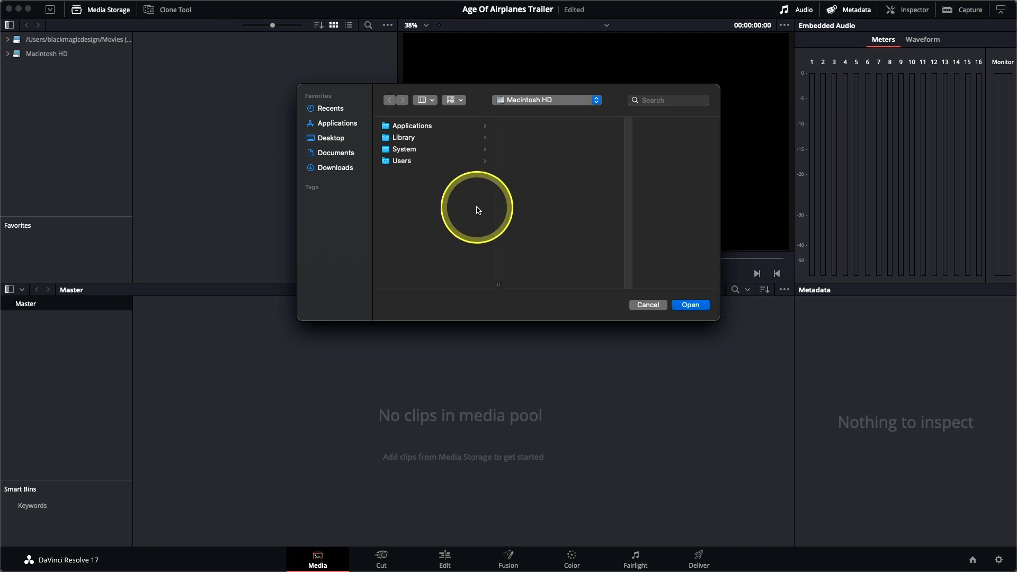
{"action": "left_click", "coordinate": [342, 153]}
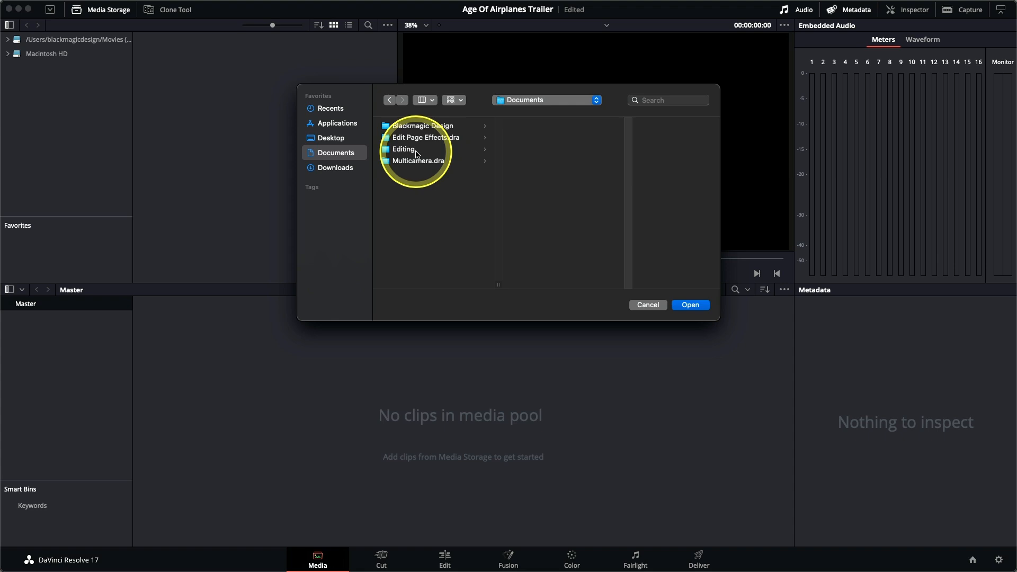
{"action": "left_click", "coordinate": [416, 150]}
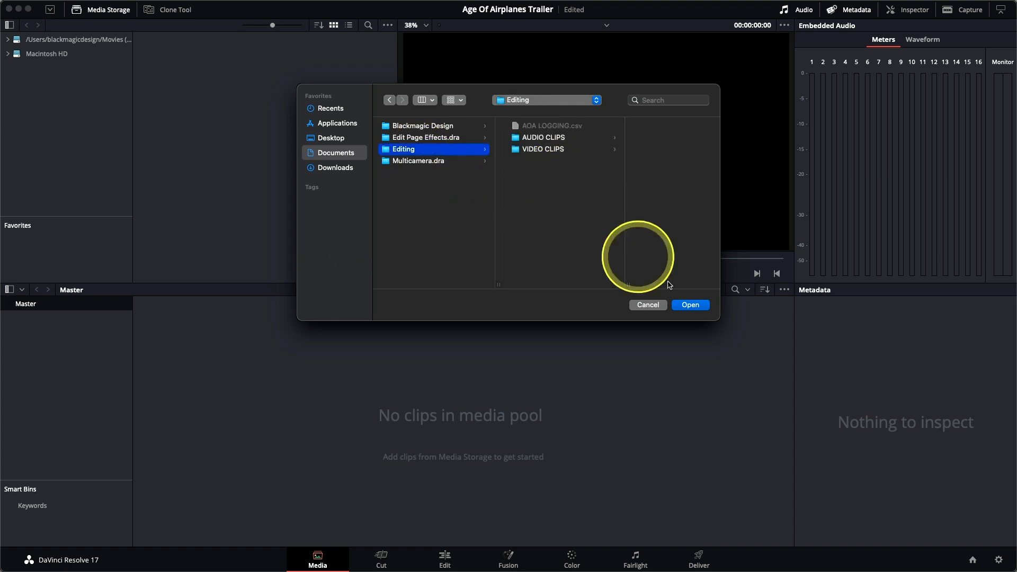
{"action": "left_click", "coordinate": [691, 305]}
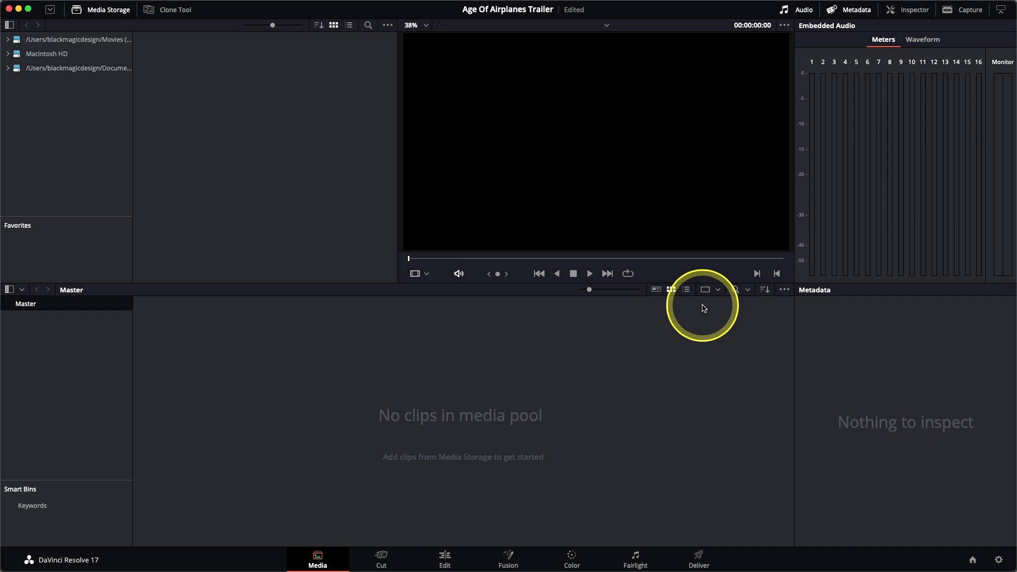
Import the AUDIO CLIPS and VIDEO CLIPS folders with their subfolders as media pool bins, changing the project frame rate to match the clips.
{"action": "left_click", "coordinate": [102, 69]}
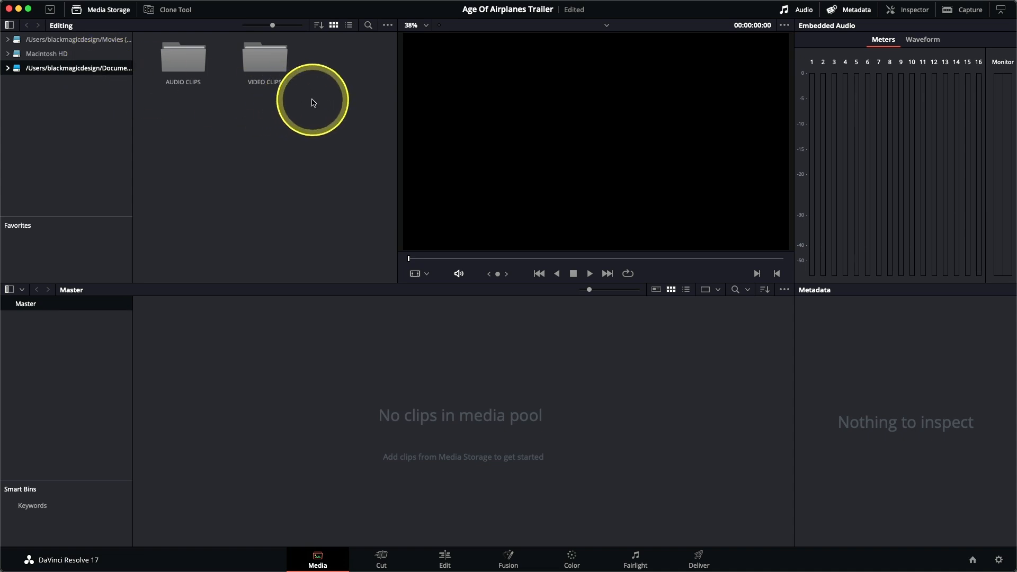
{"action": "left_click_drag", "start_coordinate": [313, 103], "coordinate": [160, 51]}
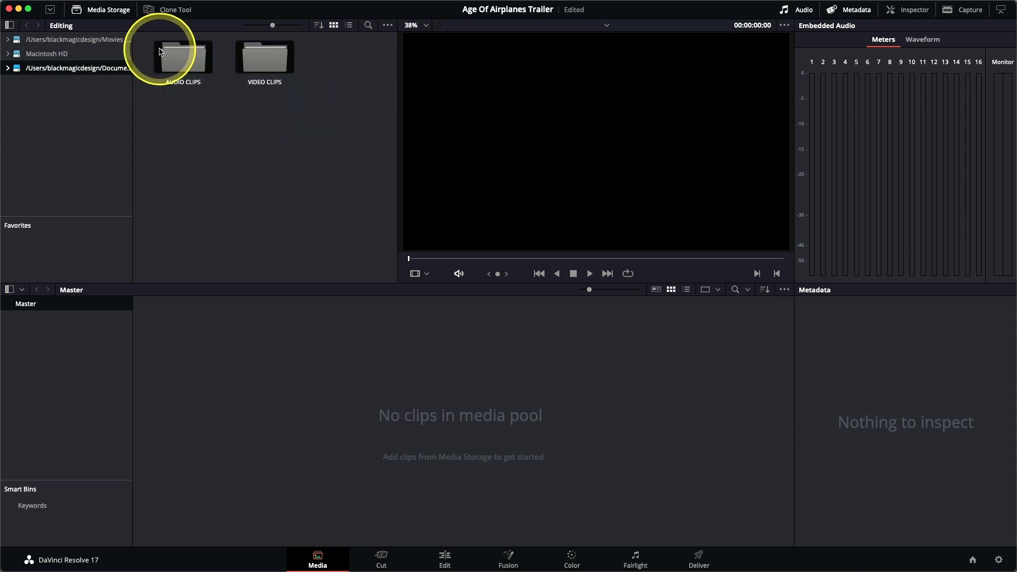
{"action": "right_click", "coordinate": [263, 53]}
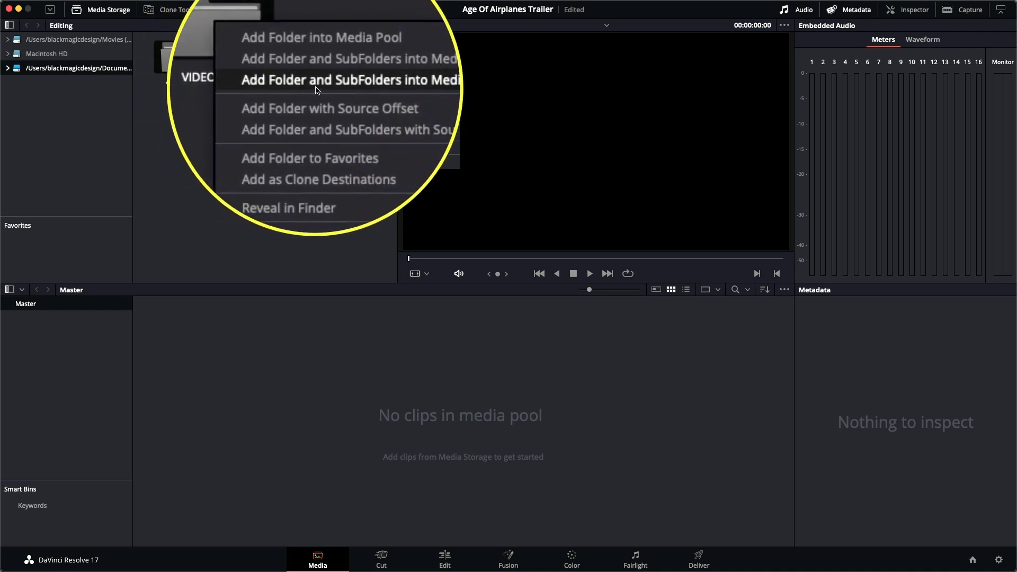
{"action": "left_click", "coordinate": [416, 87]}
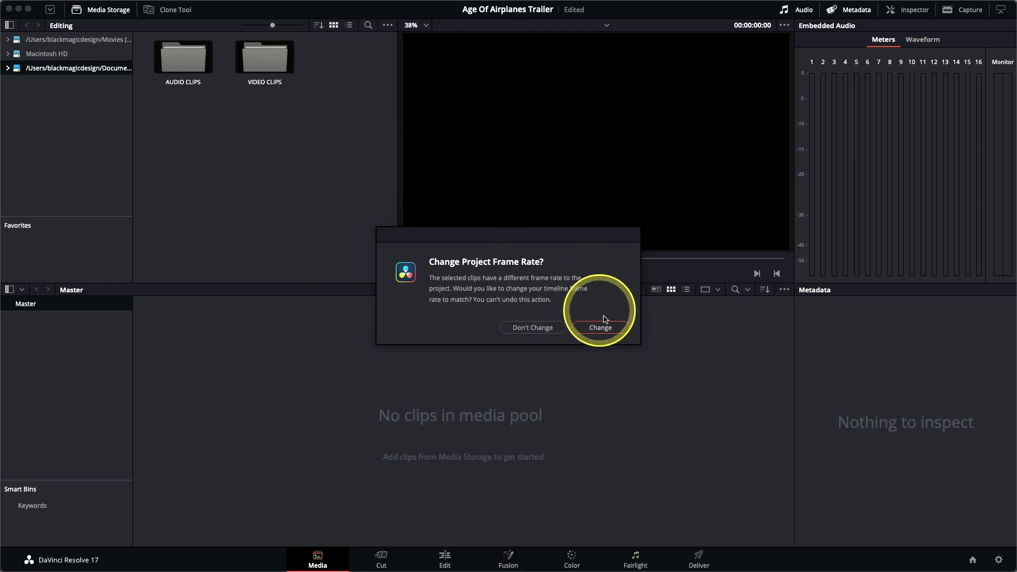
{"action": "left_click", "coordinate": [612, 326]}
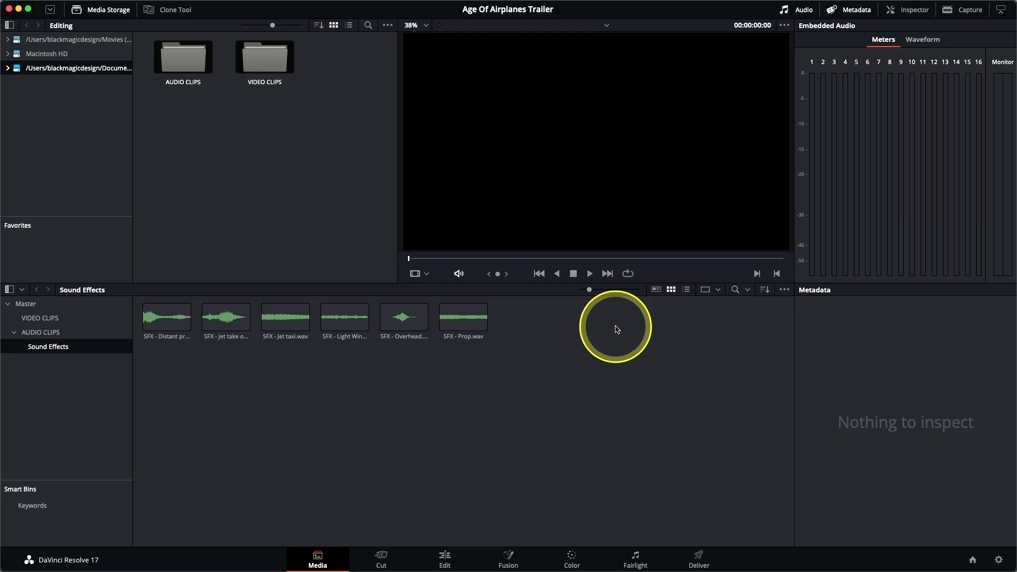
Create a bin named Music inside the AUDIO CLIPS bin and move Music for Trailer.wav into it.
{"action": "left_click", "coordinate": [58, 332]}
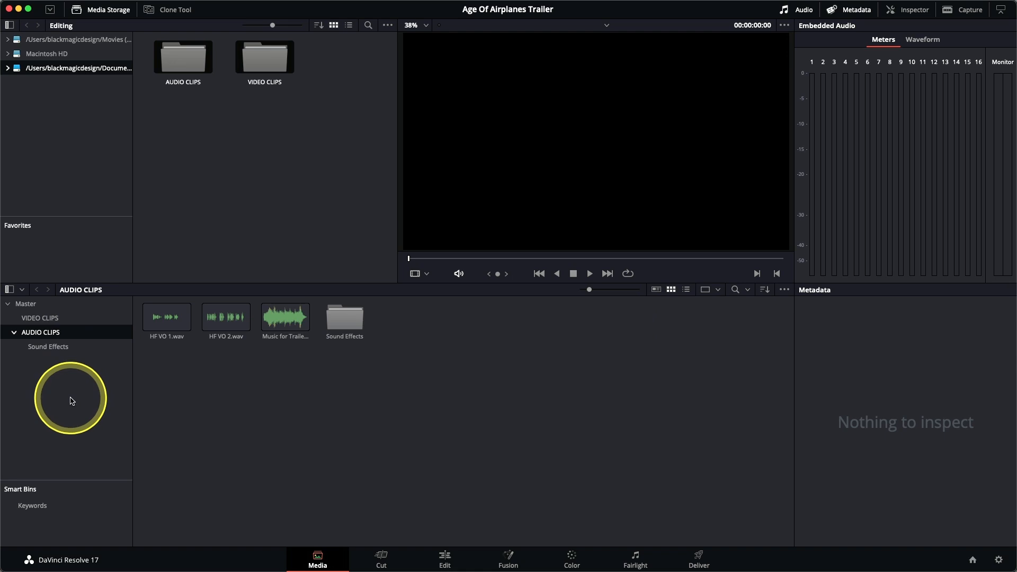
{"action": "left_click", "coordinate": [24, 346]}
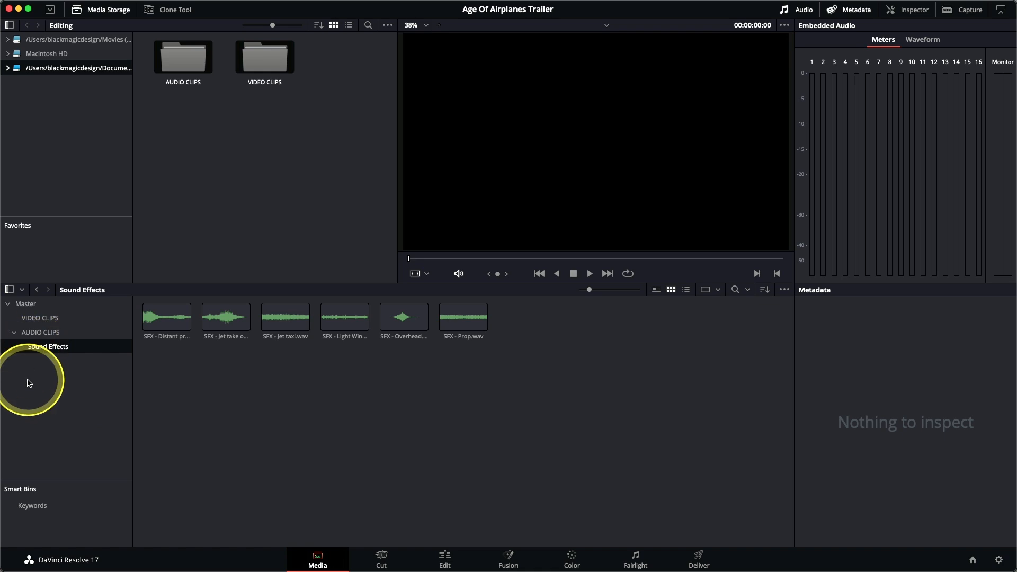
{"action": "left_click", "coordinate": [40, 332]}
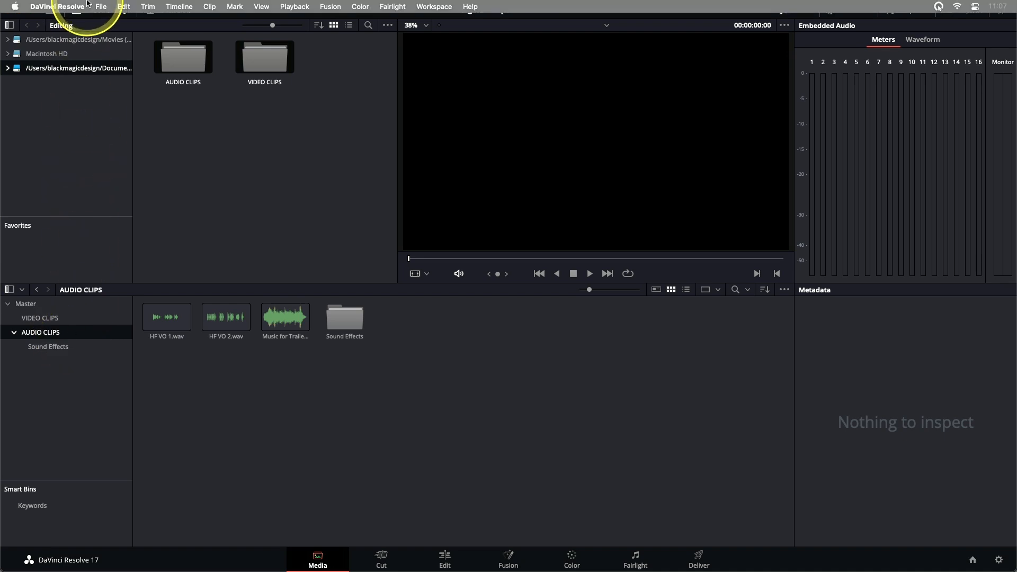
{"action": "left_click", "coordinate": [100, 6]}
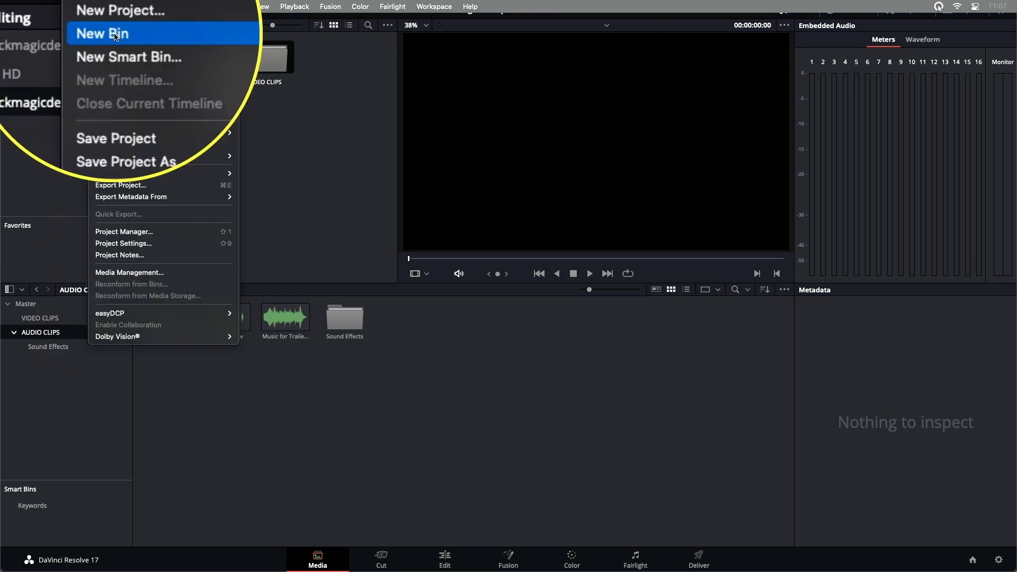
{"action": "left_click", "coordinate": [233, 38]}
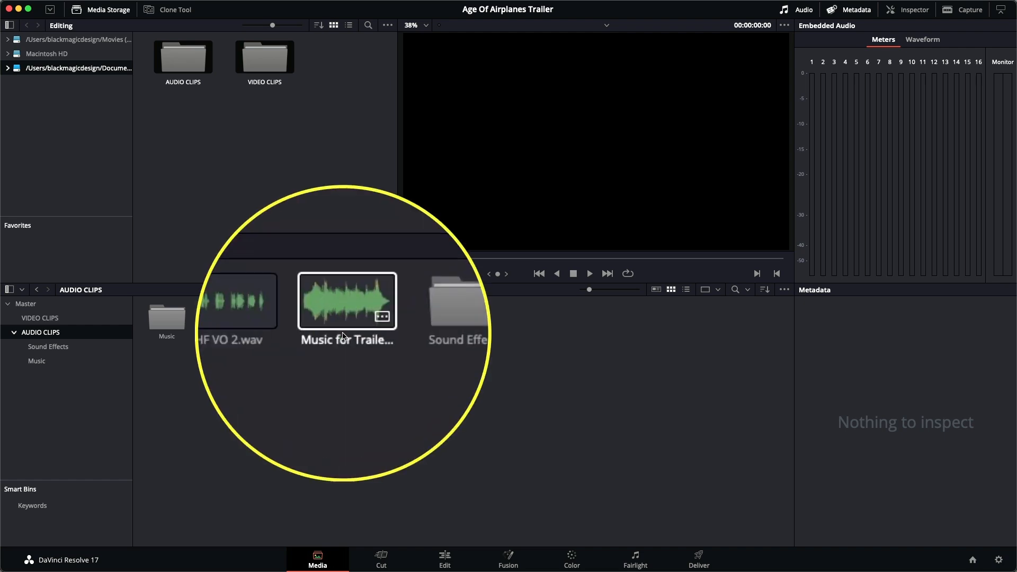
{"action": "left_click_drag", "start_coordinate": [343, 320], "coordinate": [165, 320]}
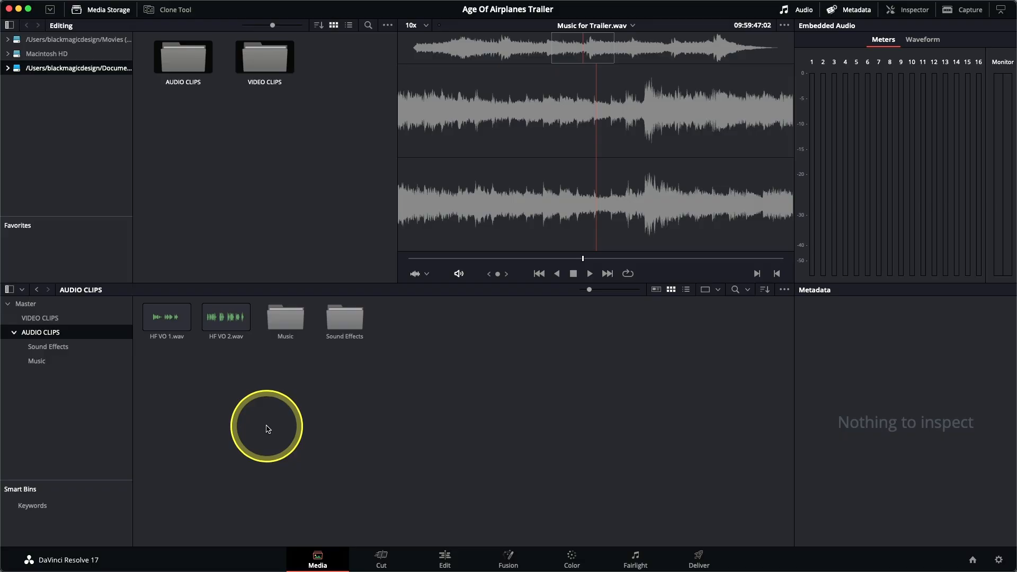
Create a bin named VO from the HF VO 1.wav and HF VO 2.wav clips in AUDIO CLIPS.
{"action": "left_click_drag", "start_coordinate": [237, 374], "coordinate": [149, 322]}
{"action": "right_click", "coordinate": [159, 321]}
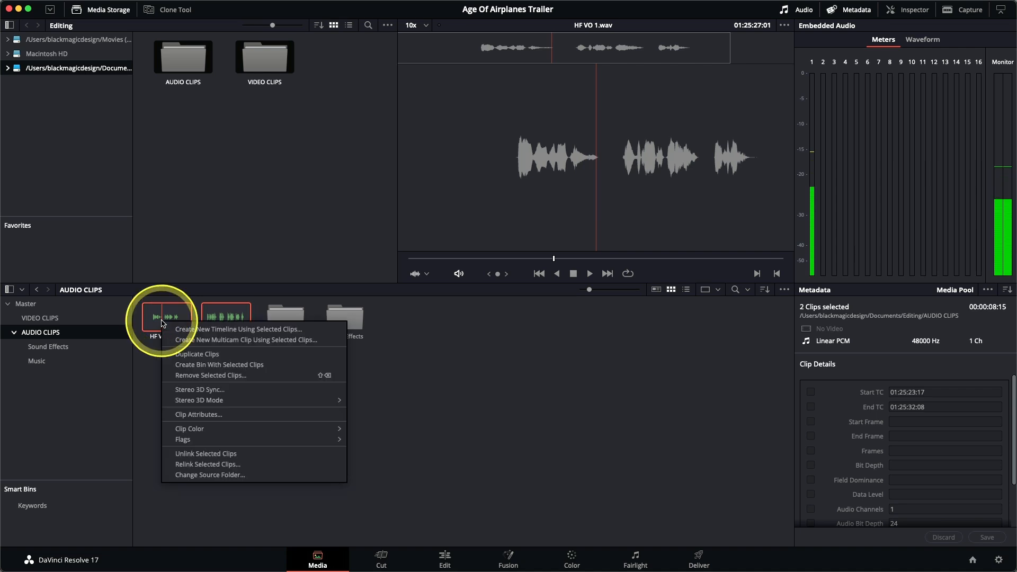
{"action": "left_click", "coordinate": [204, 365]}
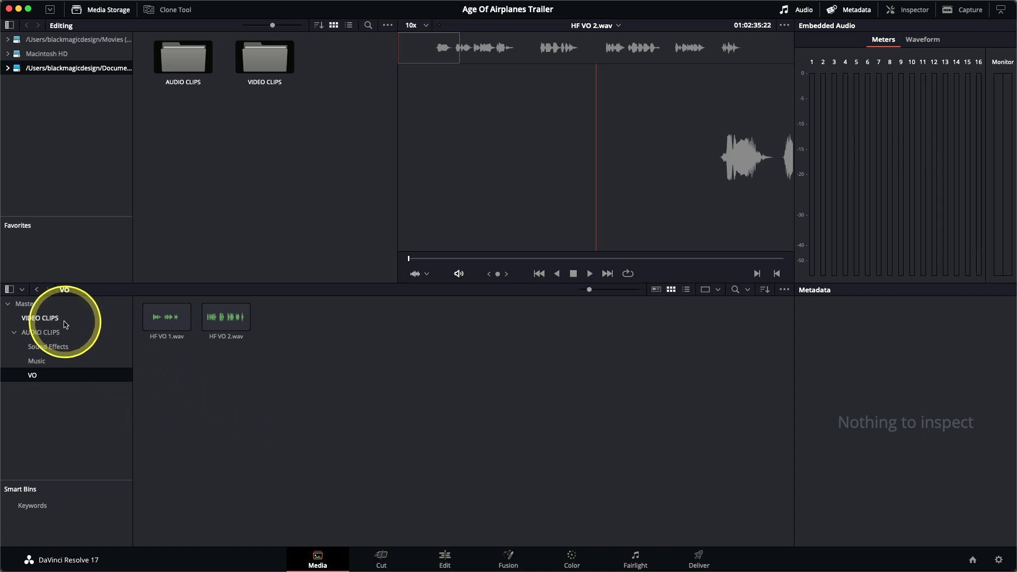
Assign and save the Shot & Scene keyword Interview for AA0113_01.mov, AB0102_01.mov and AC0113_01.mov in the VIDEO CLIPS bin.
{"action": "left_click", "coordinate": [65, 324]}
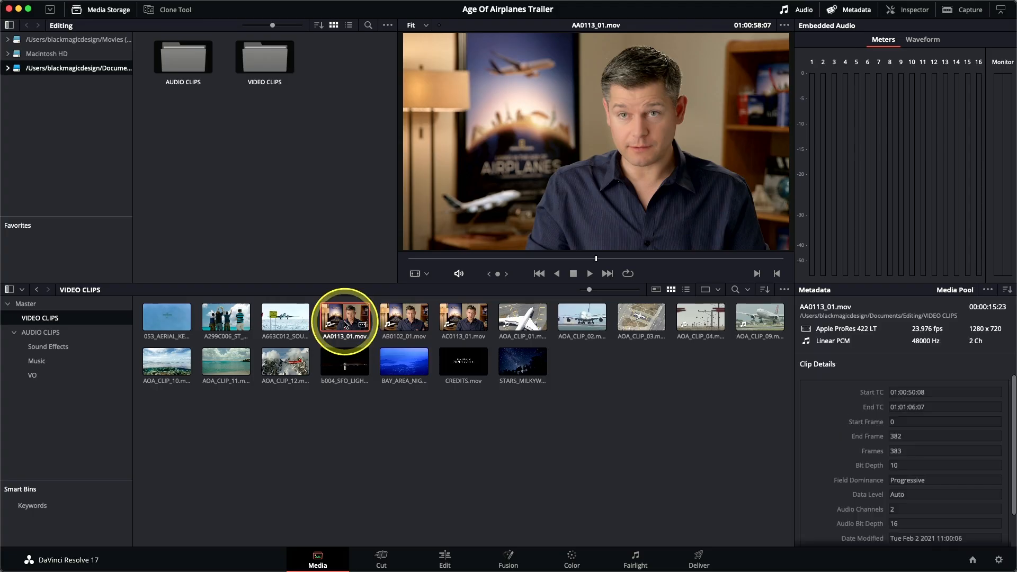
{"action": "left_click", "coordinate": [471, 329], "text": "shift"}
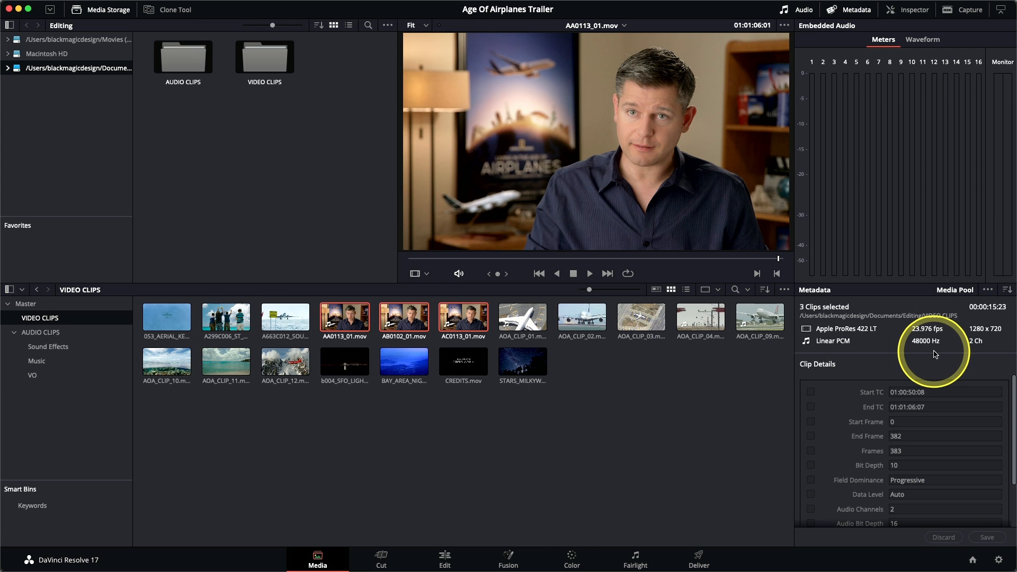
{"action": "left_click", "coordinate": [1010, 292]}
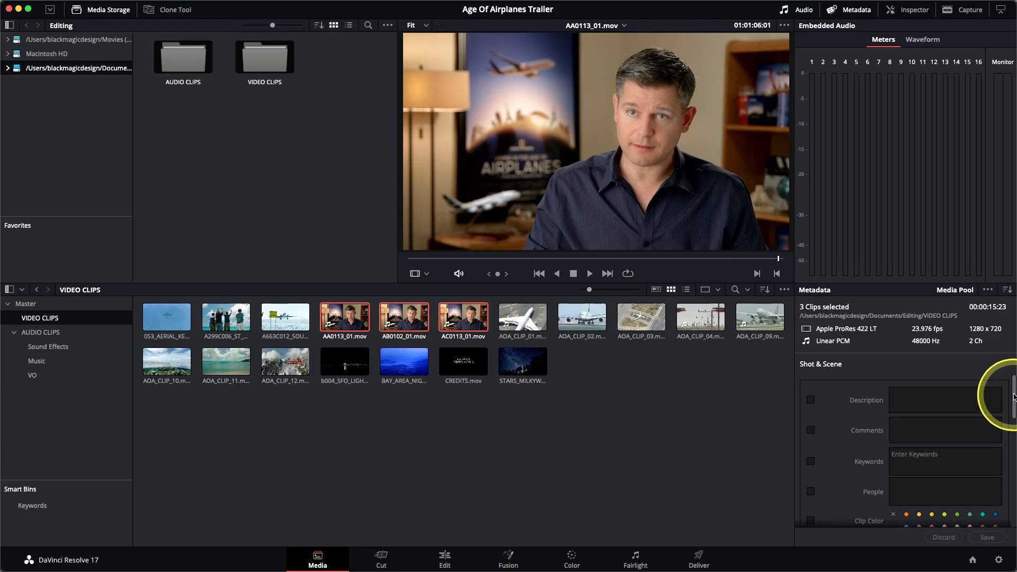
{"action": "left_click_drag", "start_coordinate": [1014, 398], "coordinate": [1014, 410]}
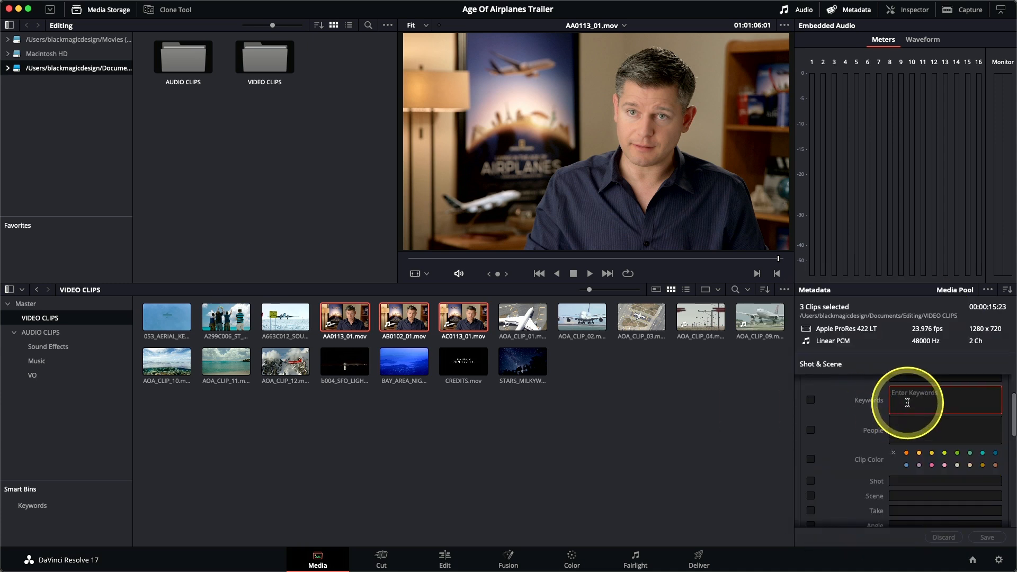
{"action": "type", "text": "inter"}
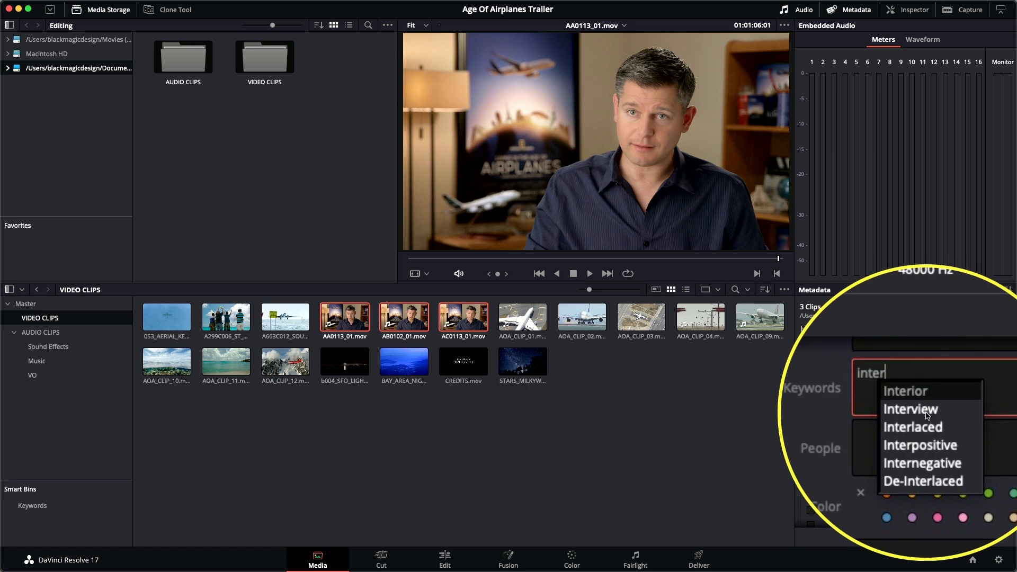
{"action": "left_click", "coordinate": [929, 413]}
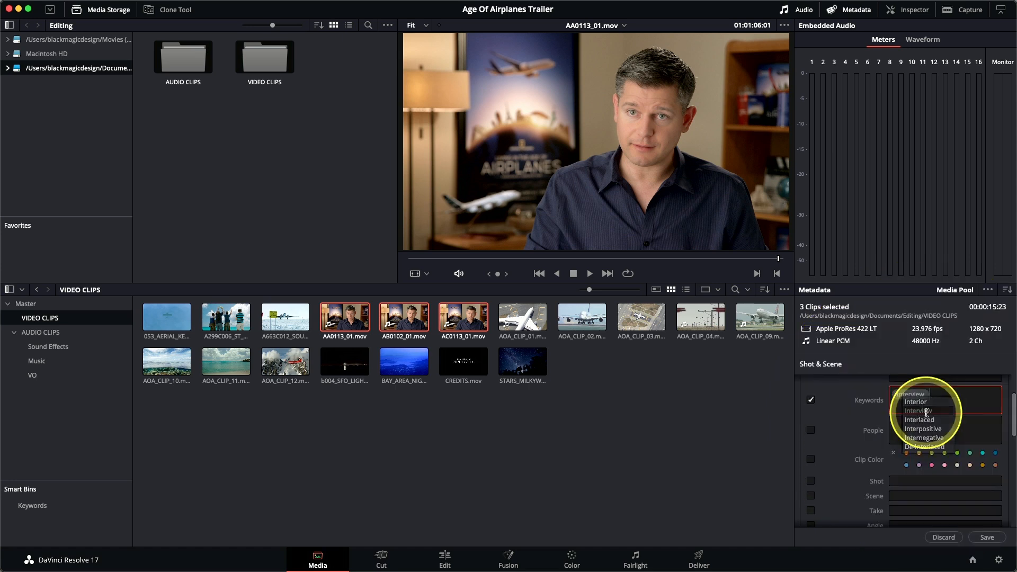
{"action": "left_click", "coordinate": [987, 537]}
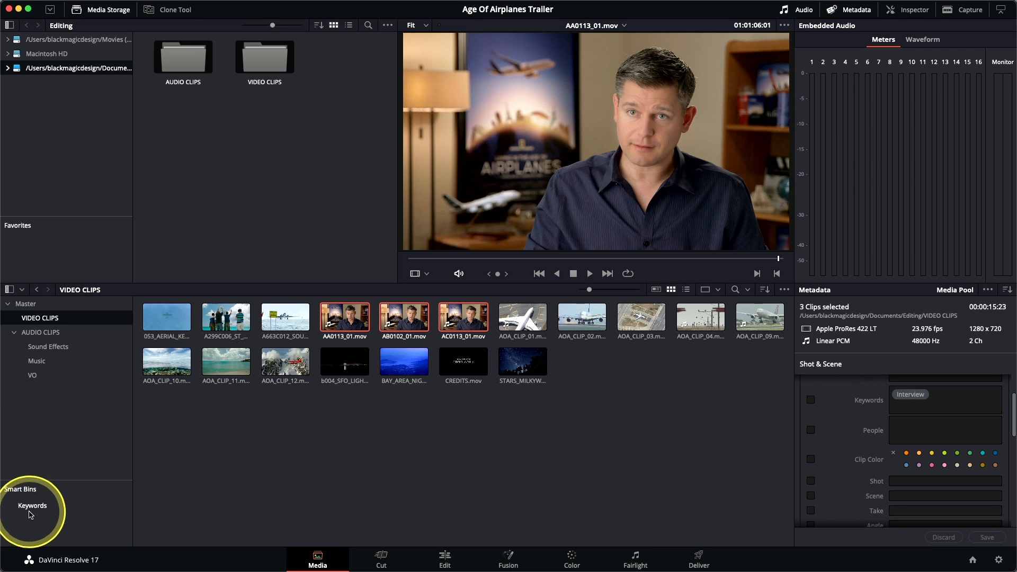
Expand the Keywords smart bins, enlarge the smart bin area and view the contents of the Interview smart bin.
{"action": "left_click", "coordinate": [30, 508]}
{"action": "left_click", "coordinate": [8, 506]}
{"action": "left_click_drag", "start_coordinate": [50, 483], "coordinate": [48, 439]}
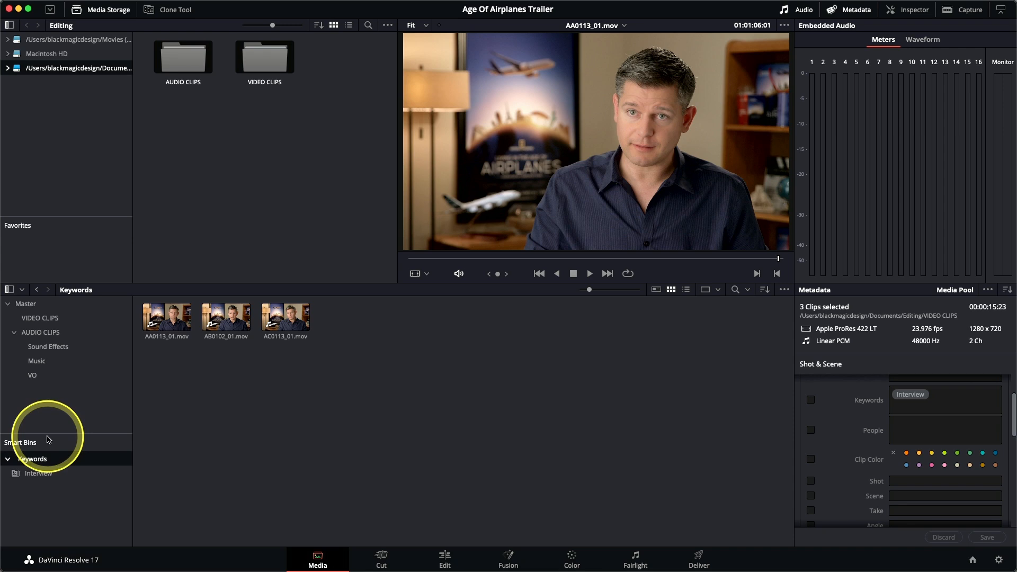
{"action": "left_click", "coordinate": [24, 480]}
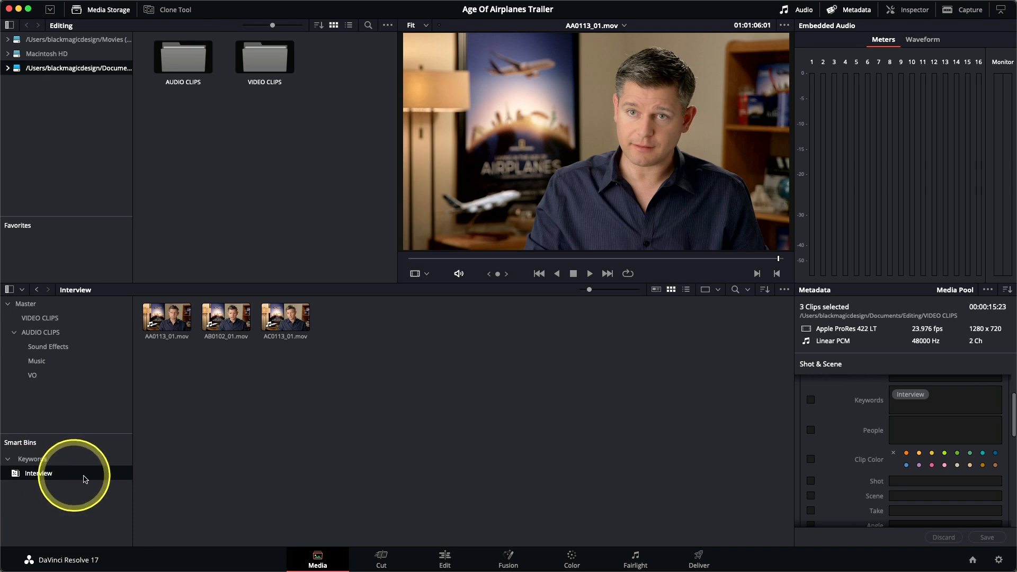
Assign the keyword Credits to CREDITS.mov in the VIDEO CLIPS bin, and deselect the clip.
{"action": "left_click", "coordinate": [62, 321]}
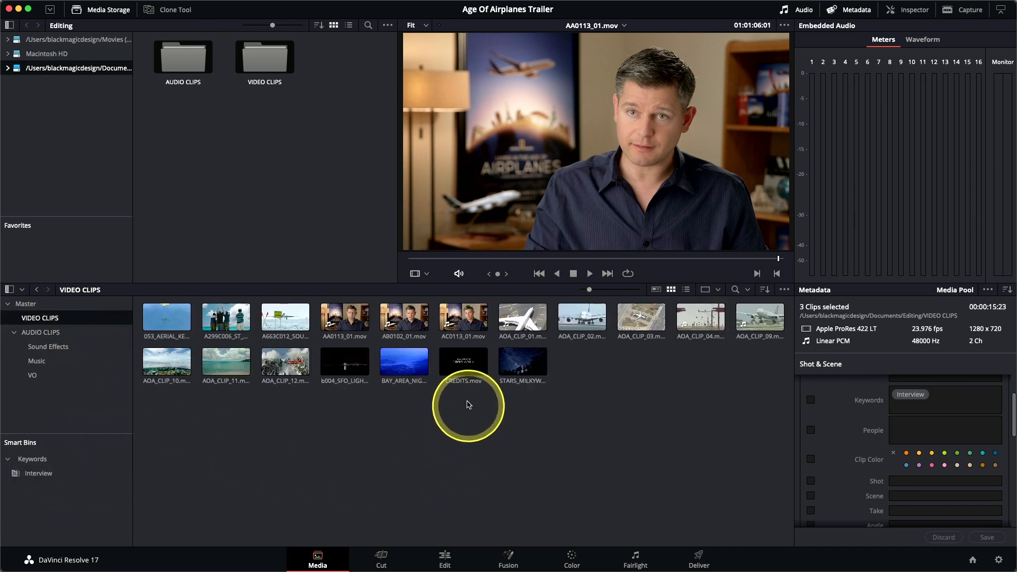
{"action": "left_click", "coordinate": [463, 365]}
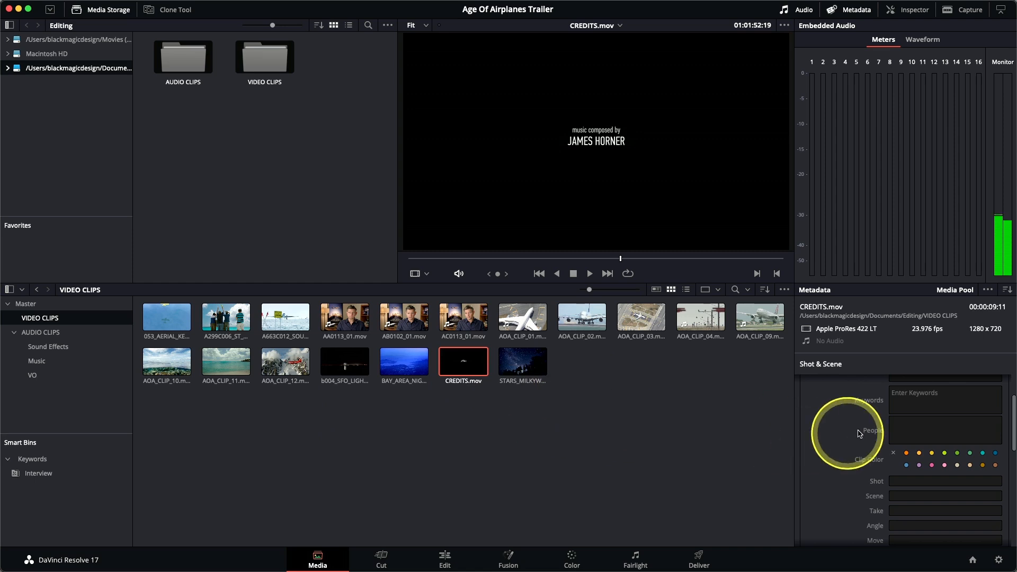
{"action": "left_click", "coordinate": [911, 403]}
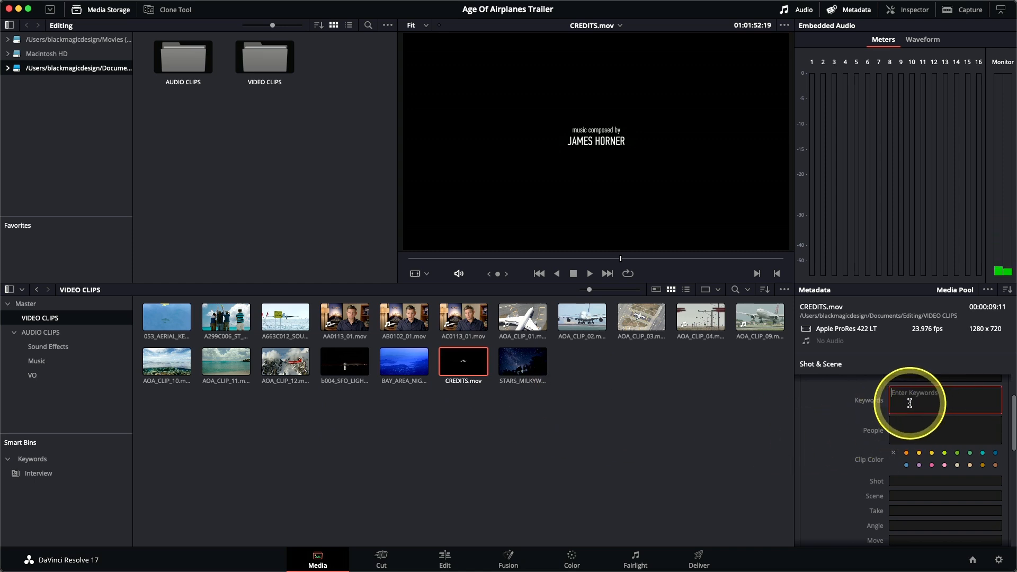
{"action": "type", "text": "Credits"}
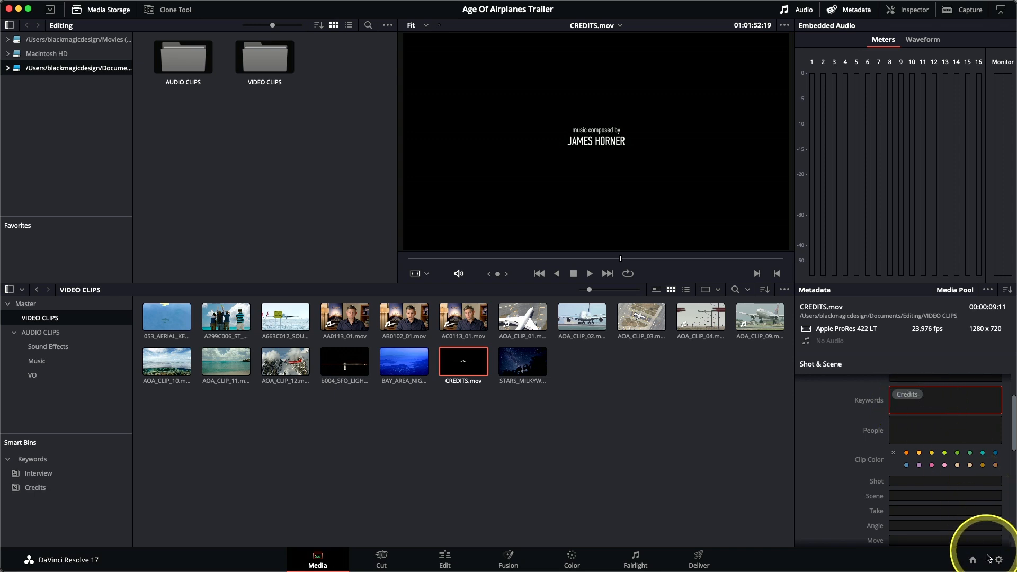
{"action": "left_click", "coordinate": [606, 515]}
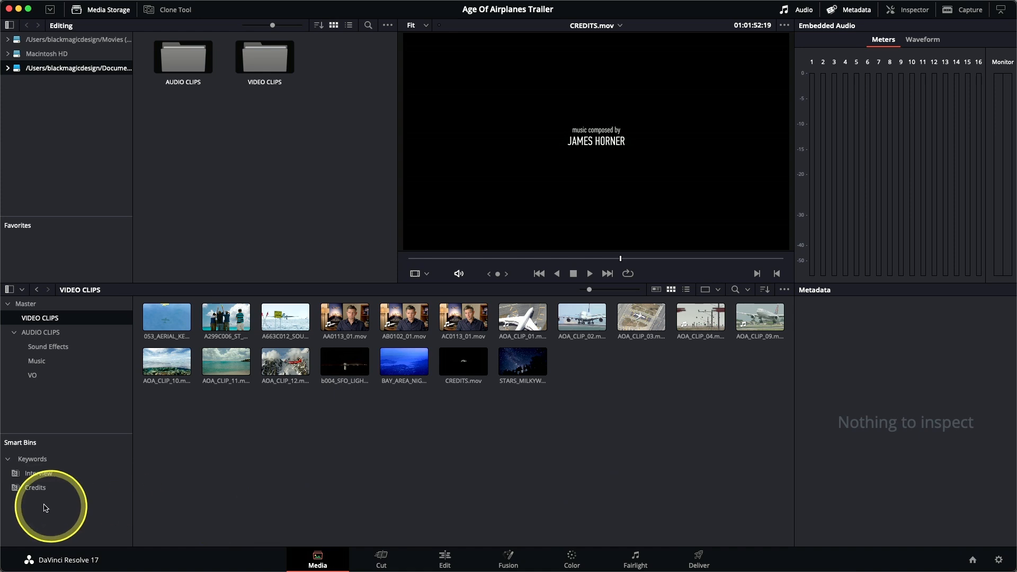
Check the contents of the Credits smart bin and return to the VIDEO CLIPS bin.
{"action": "left_click", "coordinate": [16, 490]}
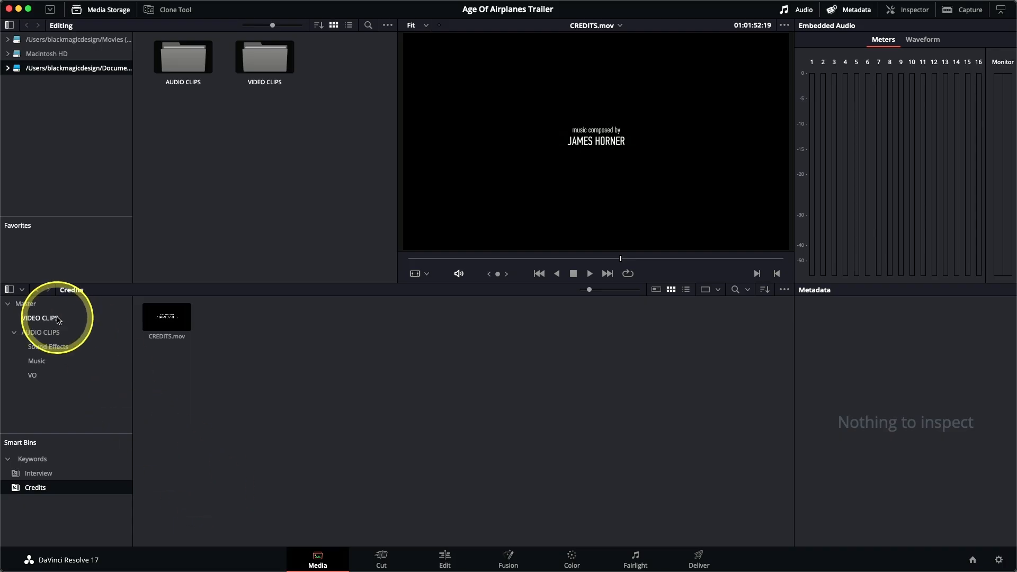
{"action": "left_click", "coordinate": [57, 318]}
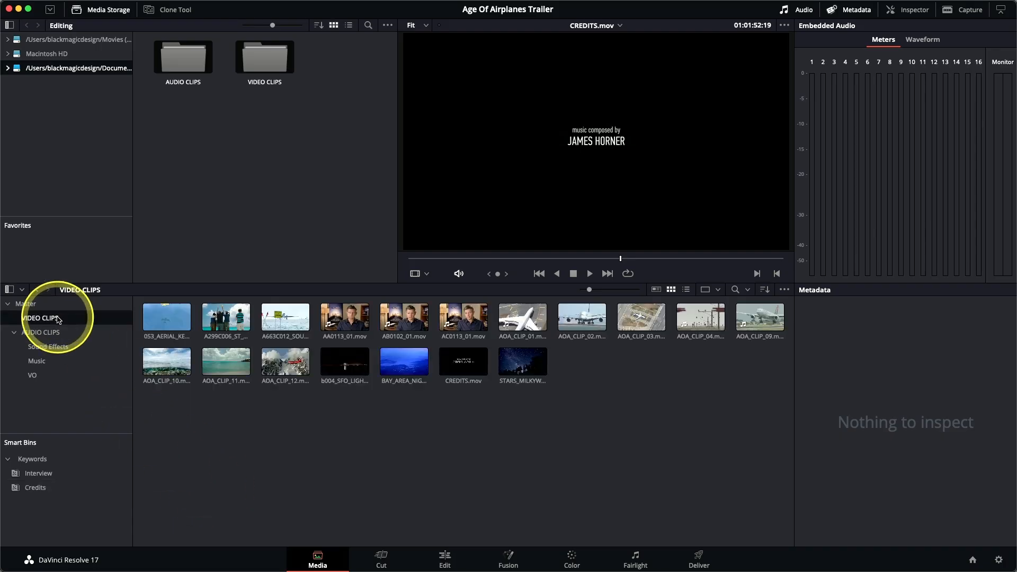
Show the Inspector's File metadata for the 053_AERIAL_KENYA_YELLOW PLANE.mov clip and examine its fields.
{"action": "left_click", "coordinate": [168, 322]}
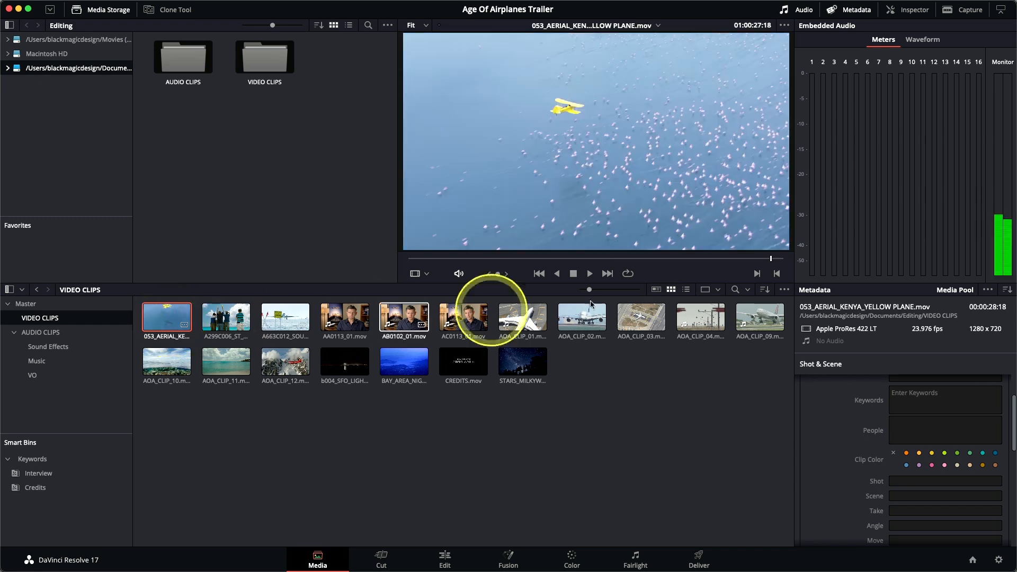
{"action": "left_click", "coordinate": [915, 13]}
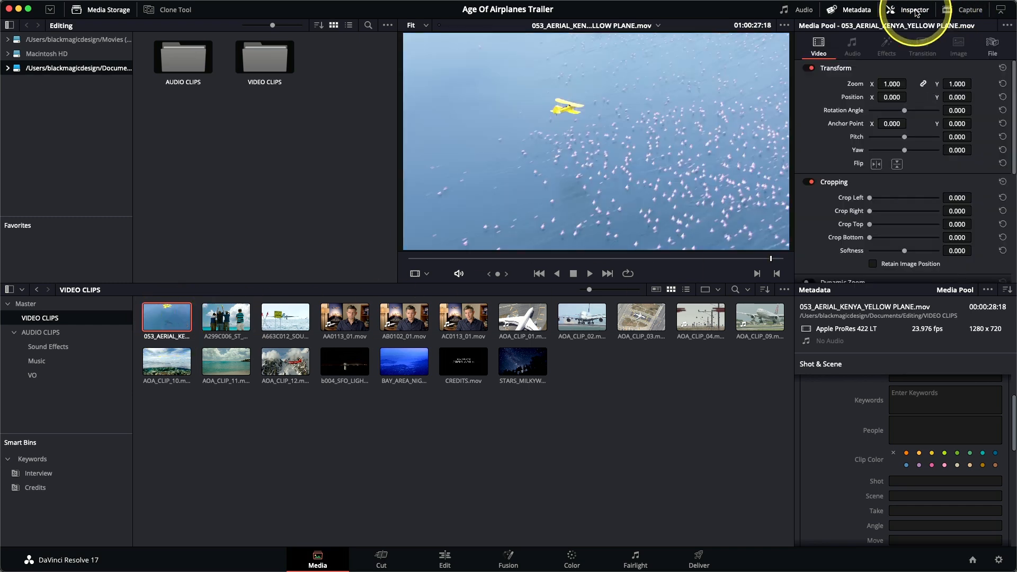
{"action": "left_click", "coordinate": [990, 49]}
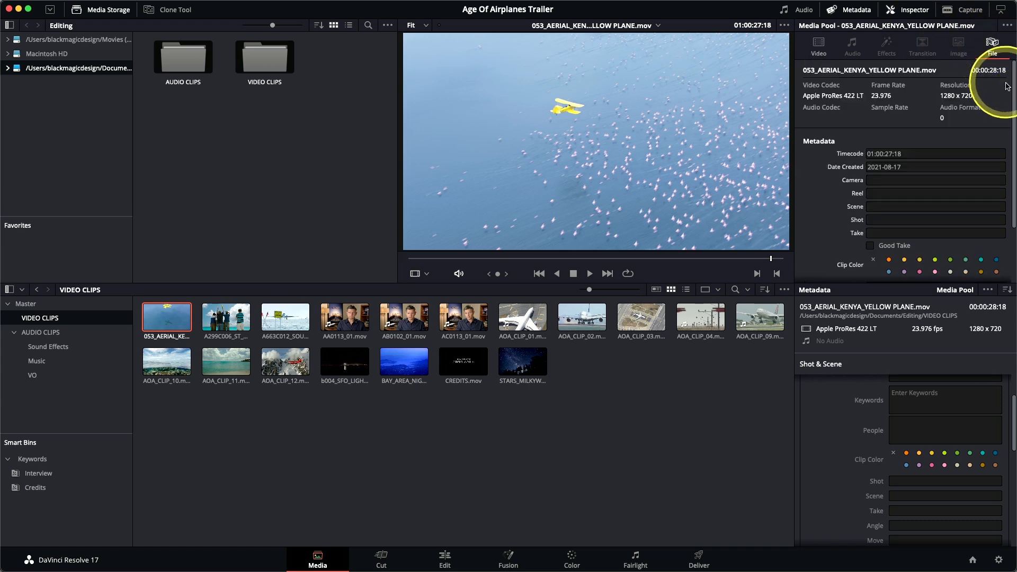
{"action": "scroll", "coordinate": [1013, 111], "scroll_direction": "down", "scroll_amount": 2}
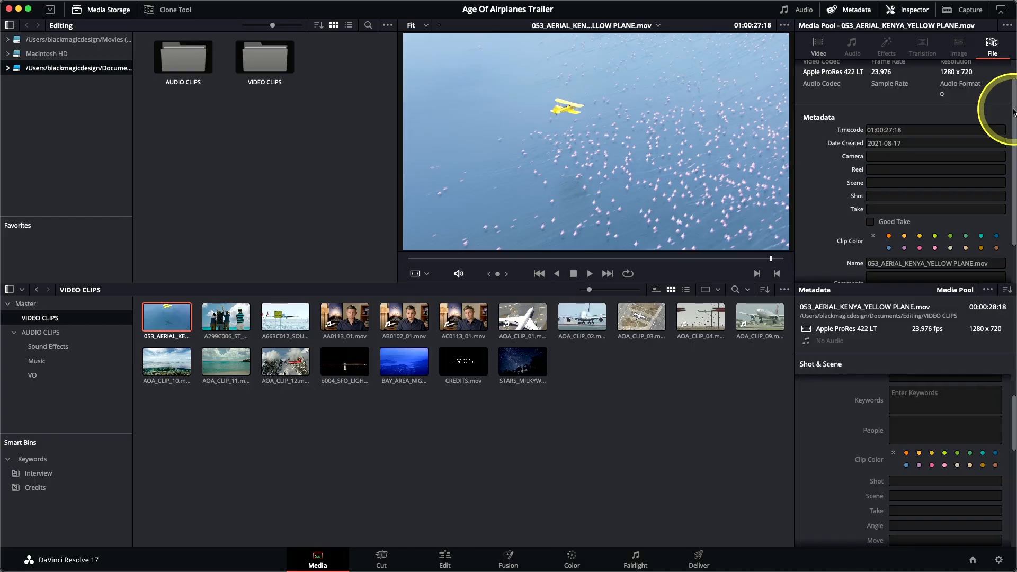
{"action": "left_click", "coordinate": [876, 170]}
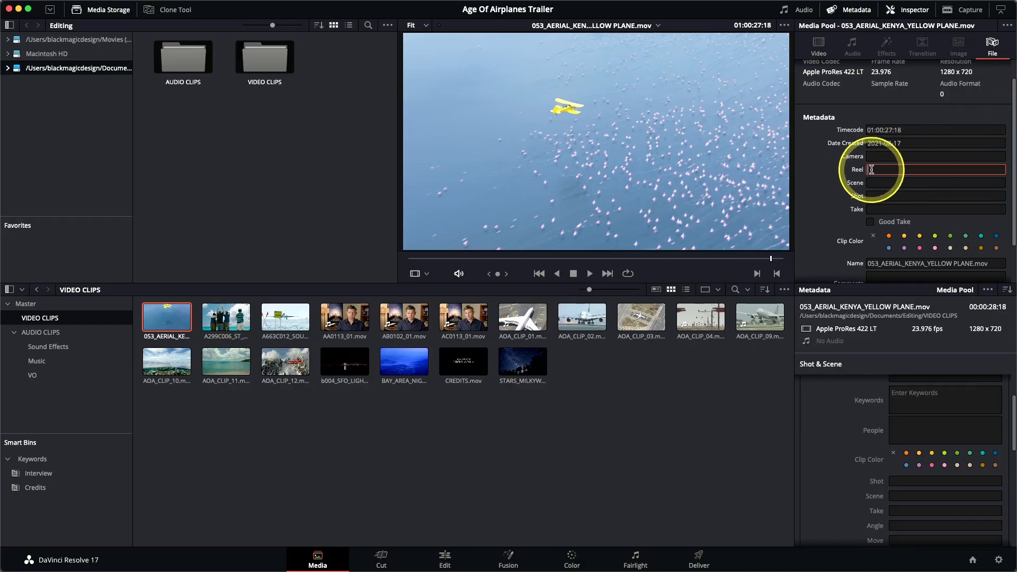
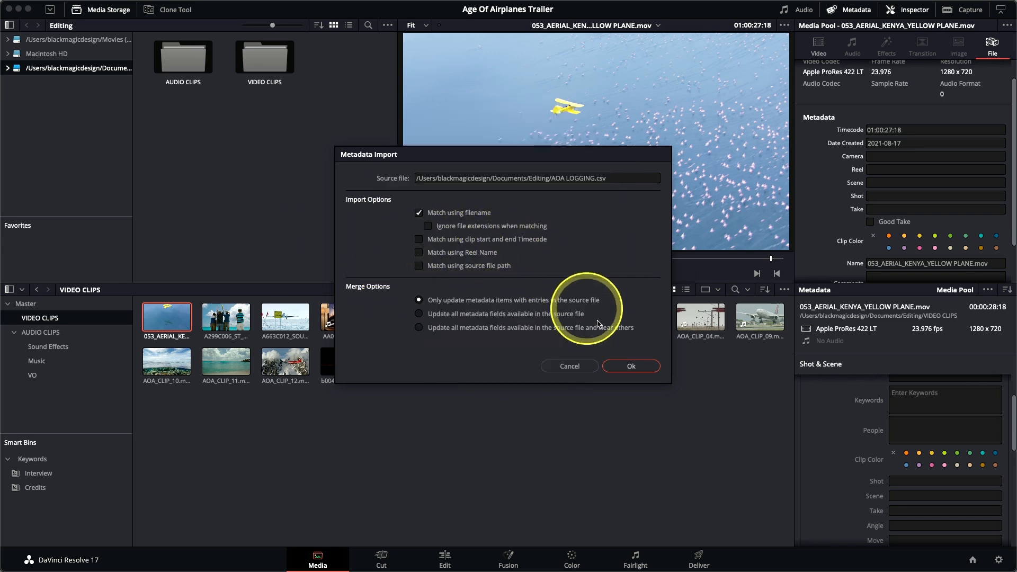
Import metadata from AOA LOGGING.csv matched by filename, updating only items with entries in the source file, and reselect the yellow plane clip.
{"action": "left_click", "coordinate": [638, 367]}
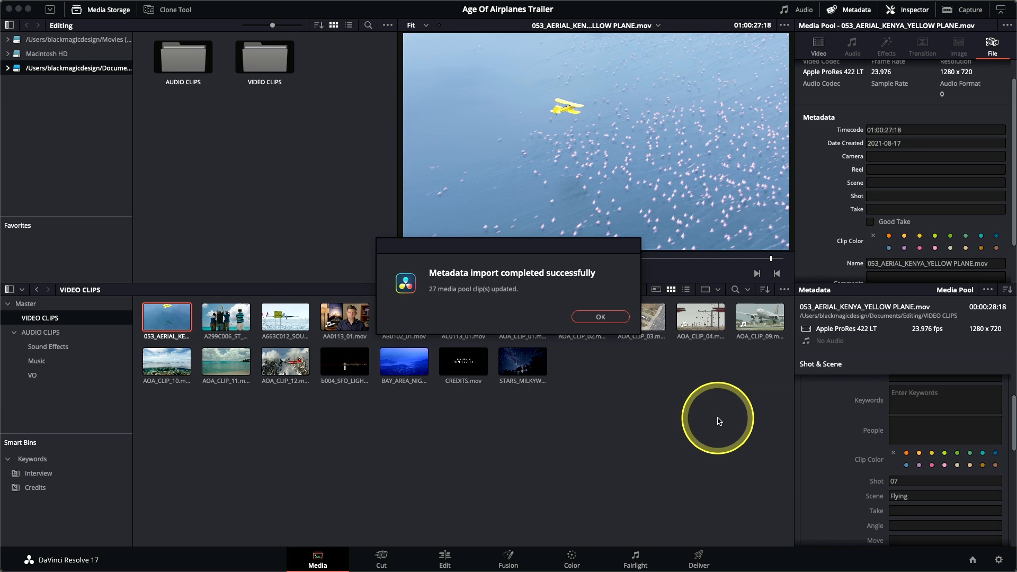
{"action": "left_click", "coordinate": [583, 316]}
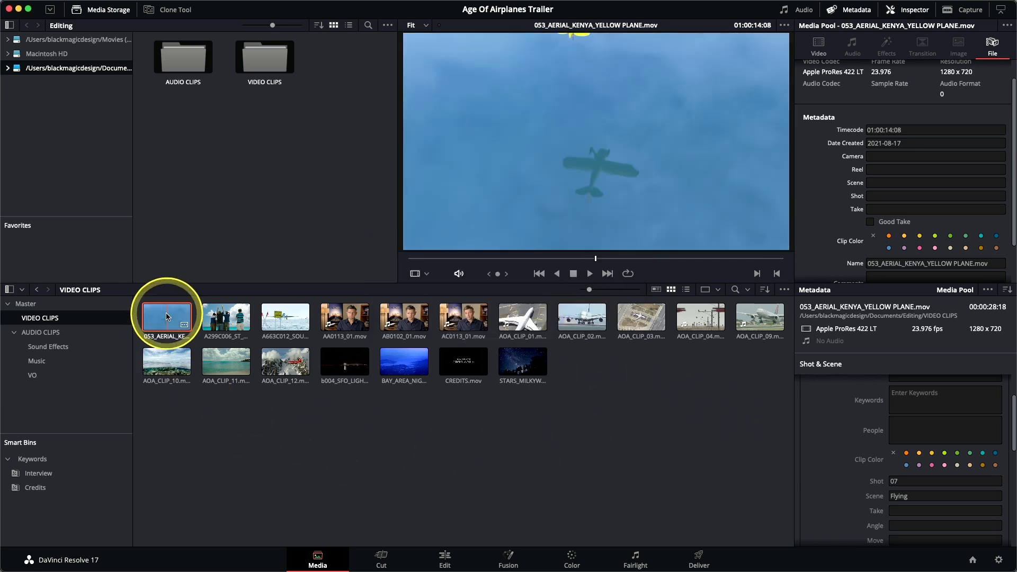
{"action": "left_click", "coordinate": [219, 321]}
{"action": "left_click", "coordinate": [155, 321]}
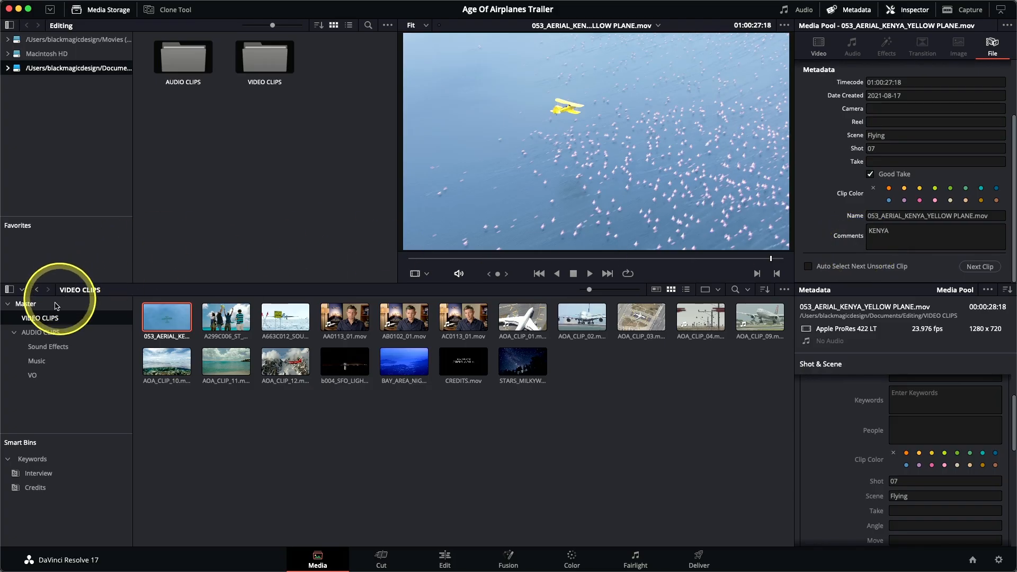
Search the Media Pool from the Master bin for sfo, filtered by Scene.
{"action": "left_click", "coordinate": [56, 306]}
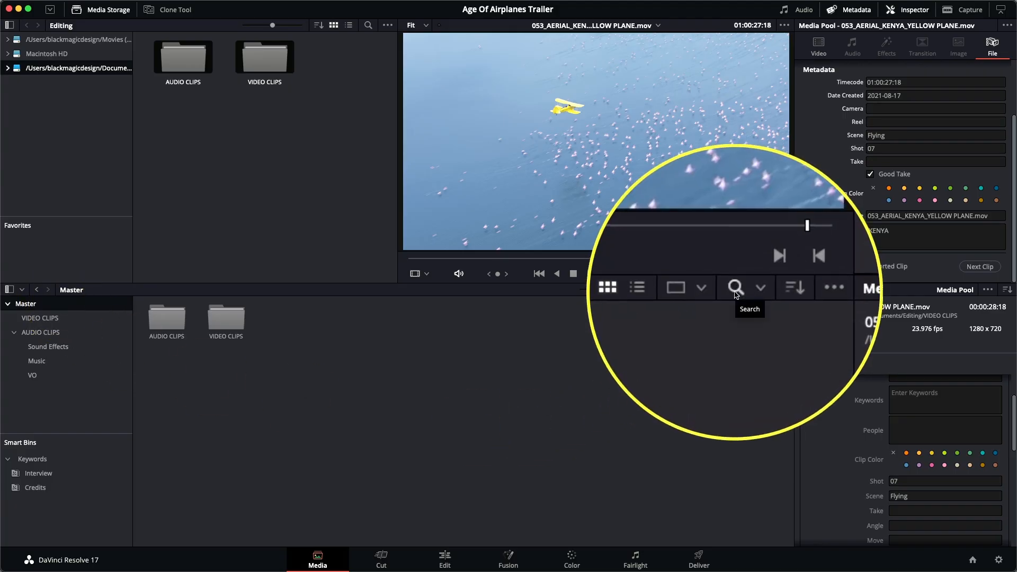
{"action": "left_click", "coordinate": [735, 295]}
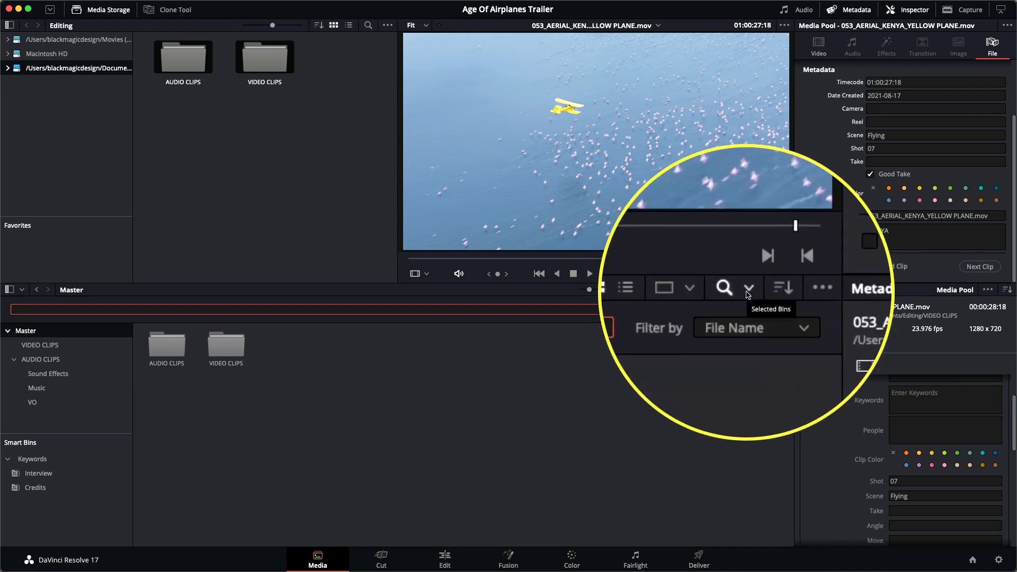
{"action": "left_click", "coordinate": [745, 290]}
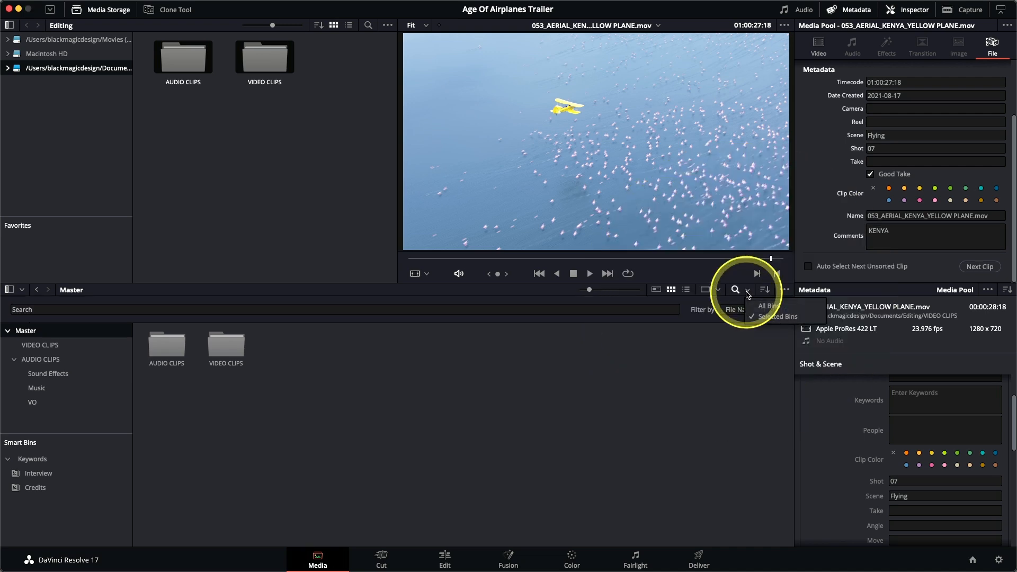
{"action": "left_click", "coordinate": [774, 311]}
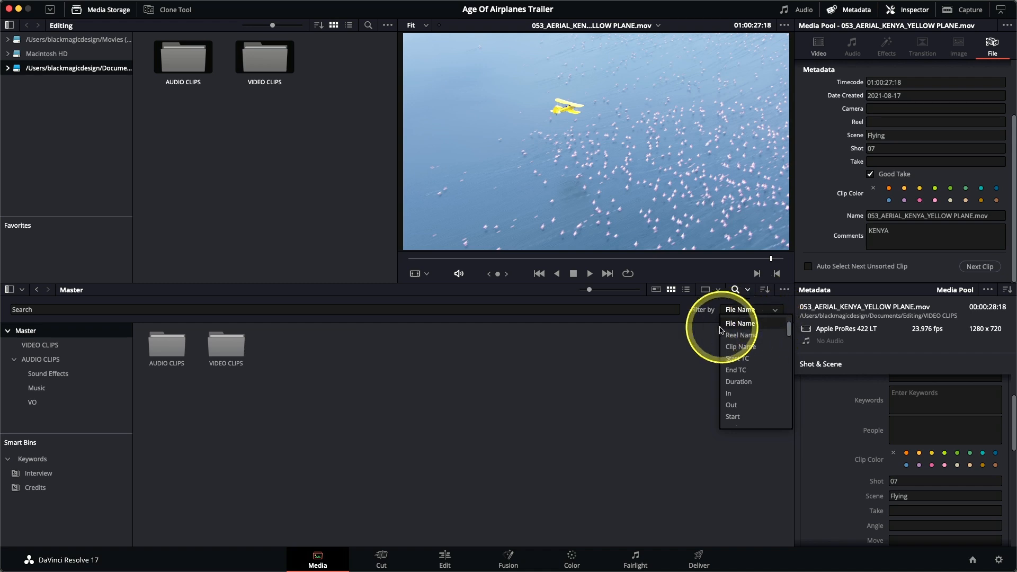
{"action": "key", "text": "s"}
{"action": "key", "text": "s"}
{"action": "key", "text": "s"}
{"action": "key", "text": "s"}
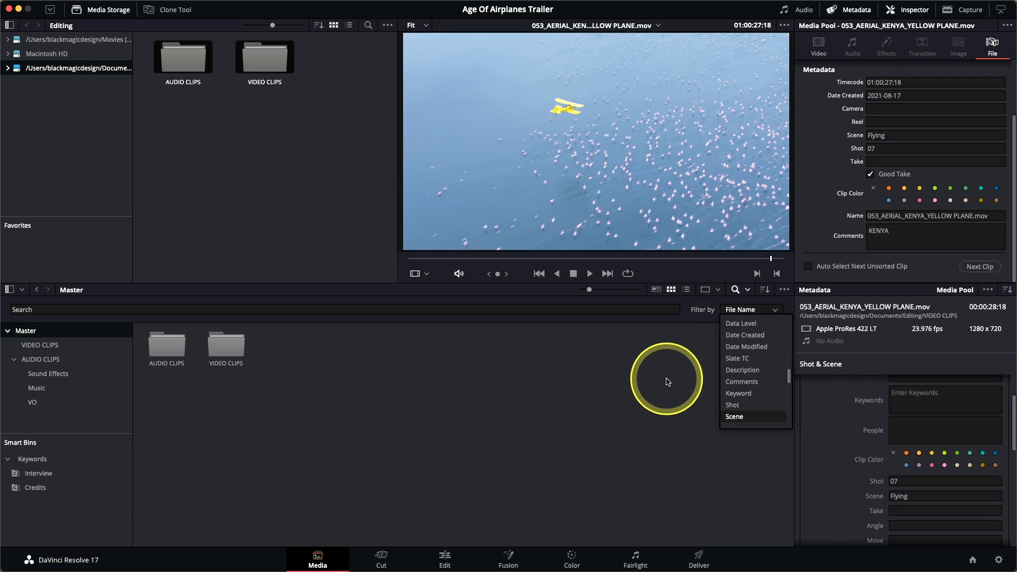
{"action": "left_click", "coordinate": [734, 422]}
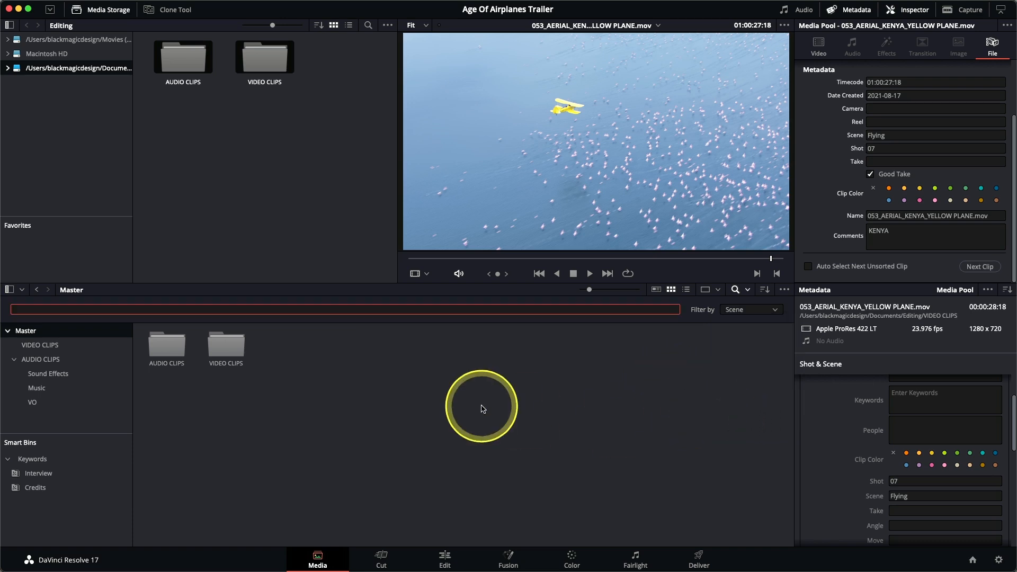
{"action": "type", "text": "sfo"}
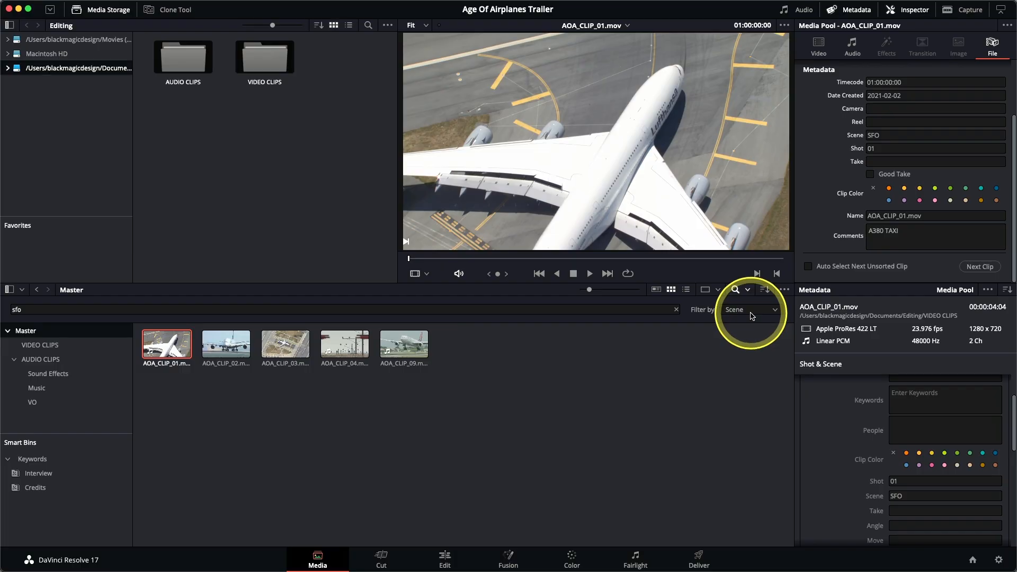
Search the clips for kenya filtered by Comments, and clear and close the search.
{"action": "left_click", "coordinate": [750, 311]}
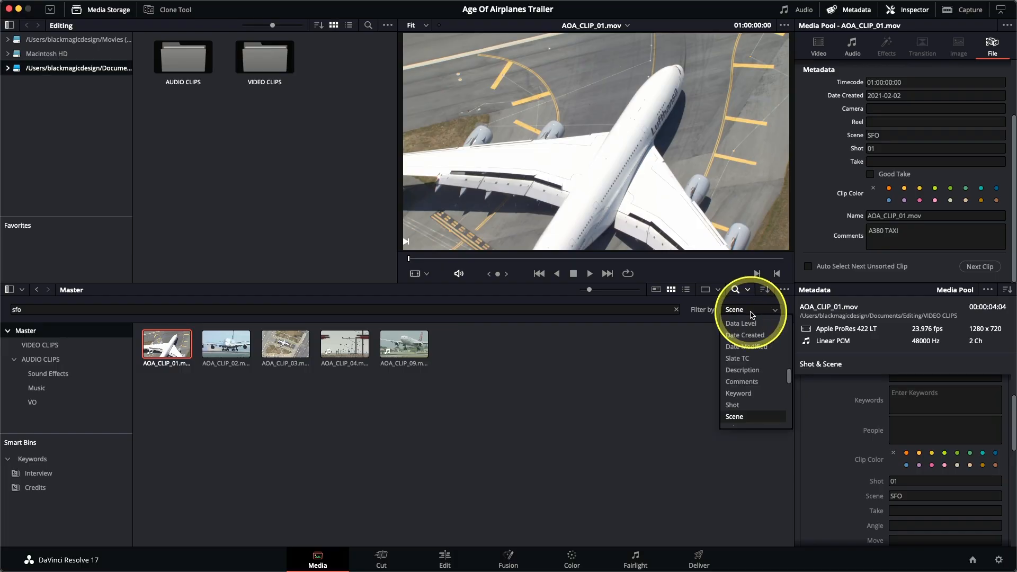
{"action": "scroll", "coordinate": [752, 315], "scroll_direction": "up", "scroll_amount": 10}
{"action": "scroll", "coordinate": [752, 314], "scroll_direction": "down", "scroll_amount": 15}
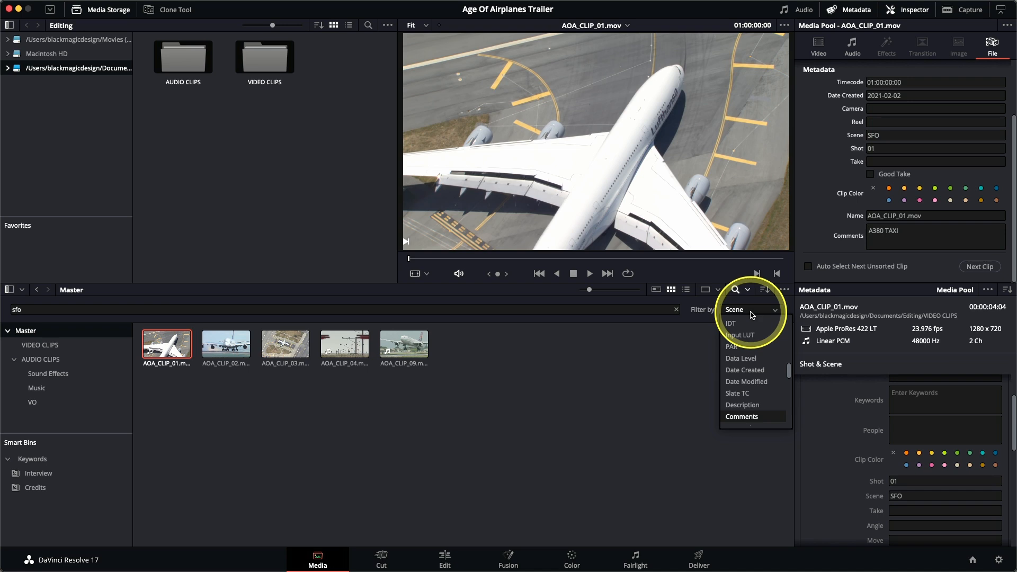
{"action": "left_click", "coordinate": [747, 418]}
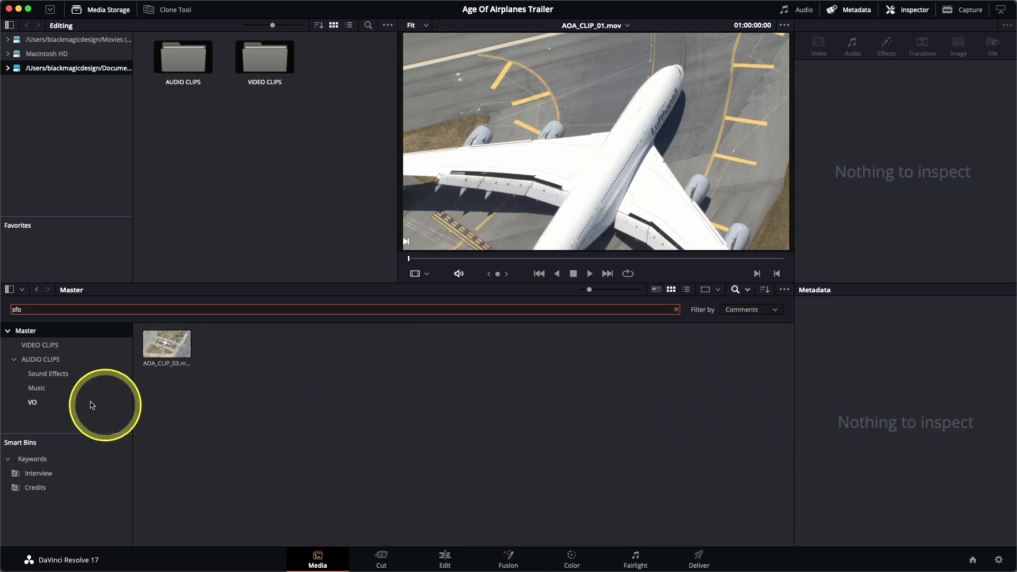
{"action": "double_click", "coordinate": [22, 310]}
{"action": "left_click", "coordinate": [281, 436]}
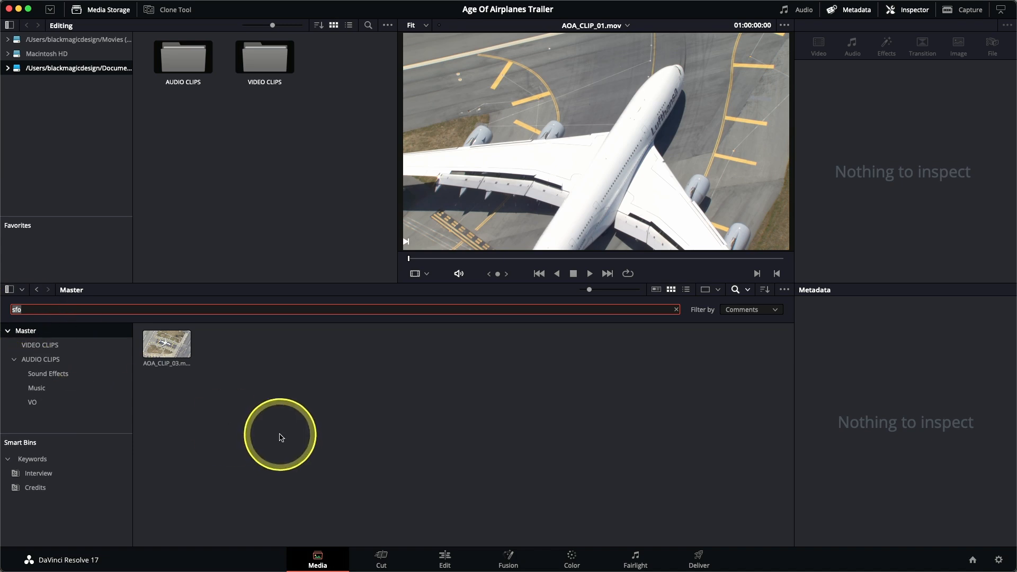
{"action": "type", "text": "kenya"}
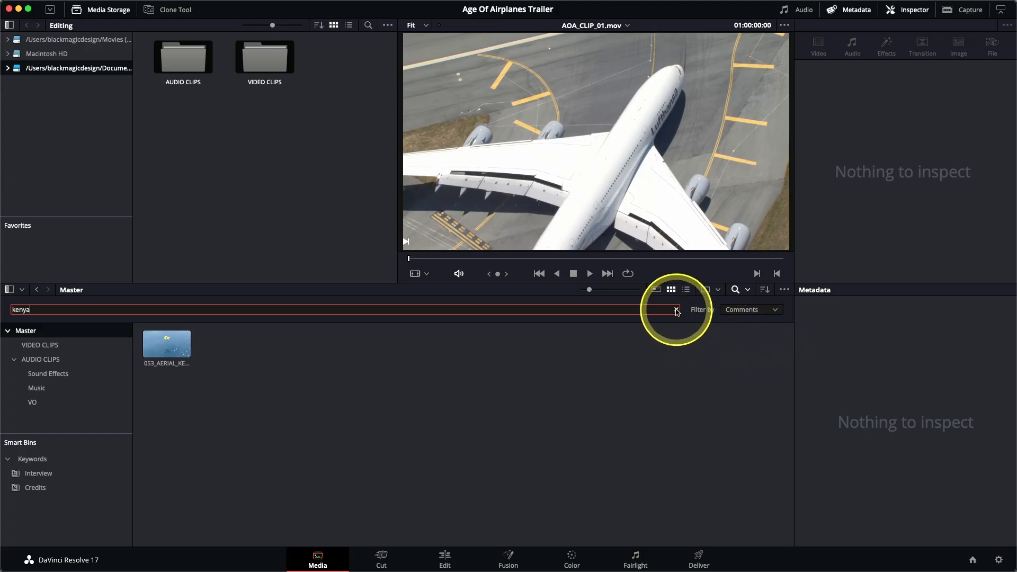
{"action": "left_click", "coordinate": [677, 310]}
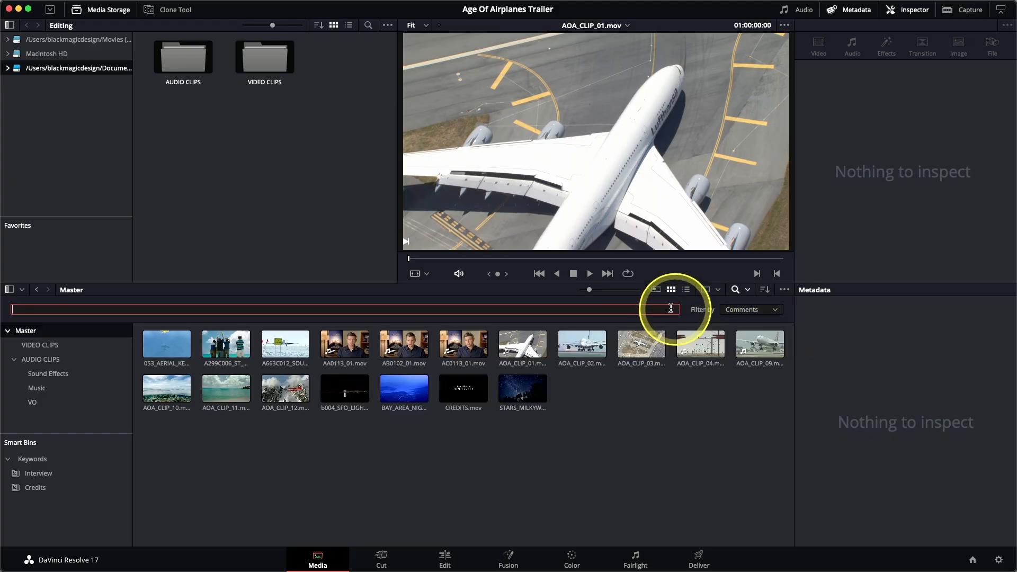
{"action": "left_click", "coordinate": [735, 290]}
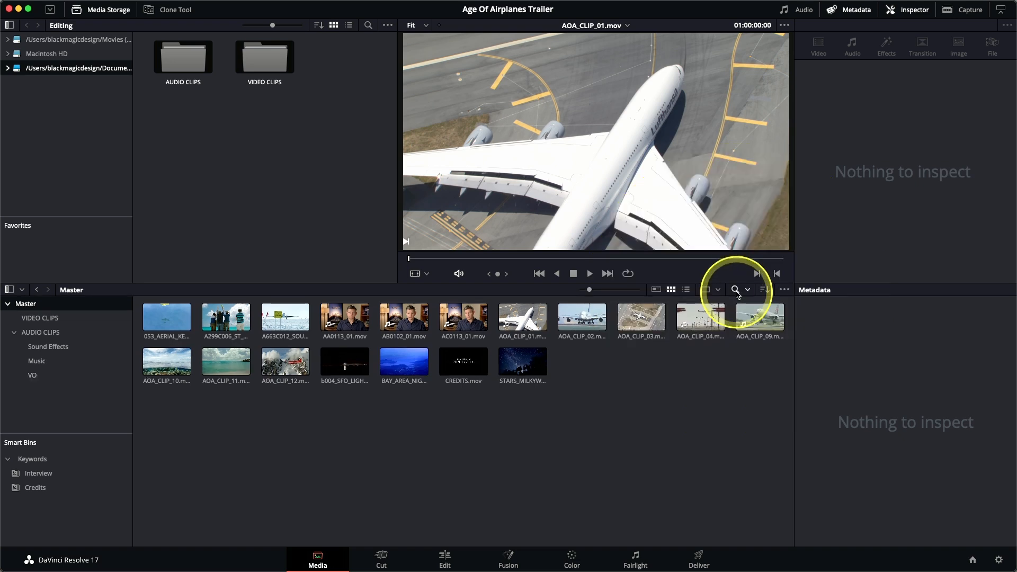
Enable automatic smart bins for scene metadata in the user Editing preferences and save them.
{"action": "left_click", "coordinate": [51, 4]}
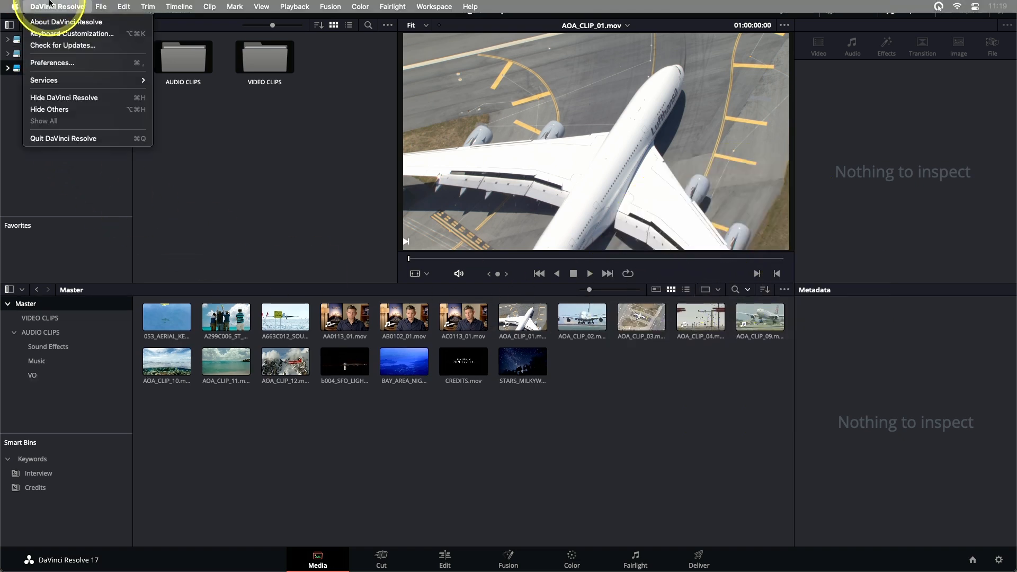
{"action": "left_click", "coordinate": [58, 63]}
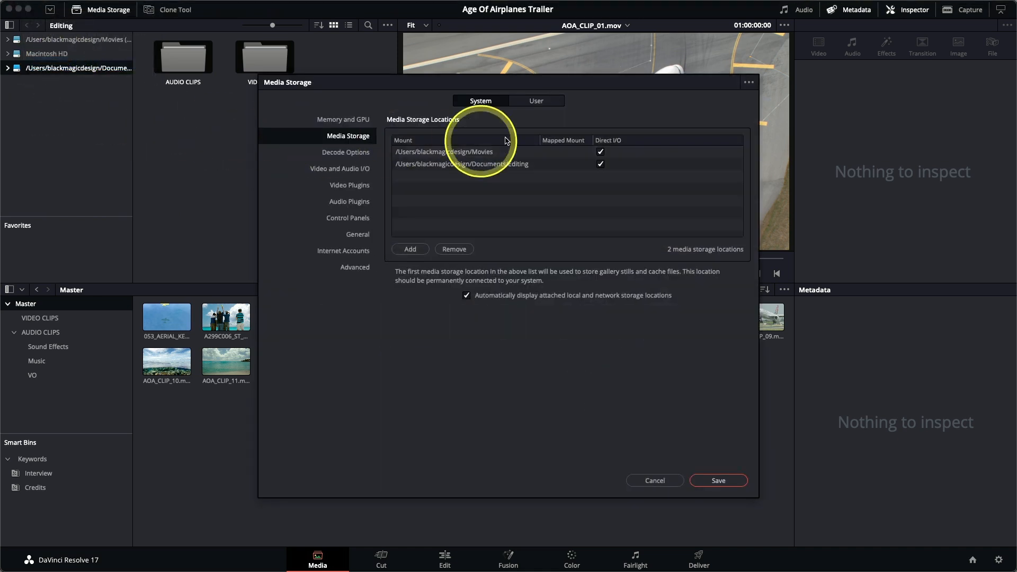
{"action": "left_click", "coordinate": [553, 103]}
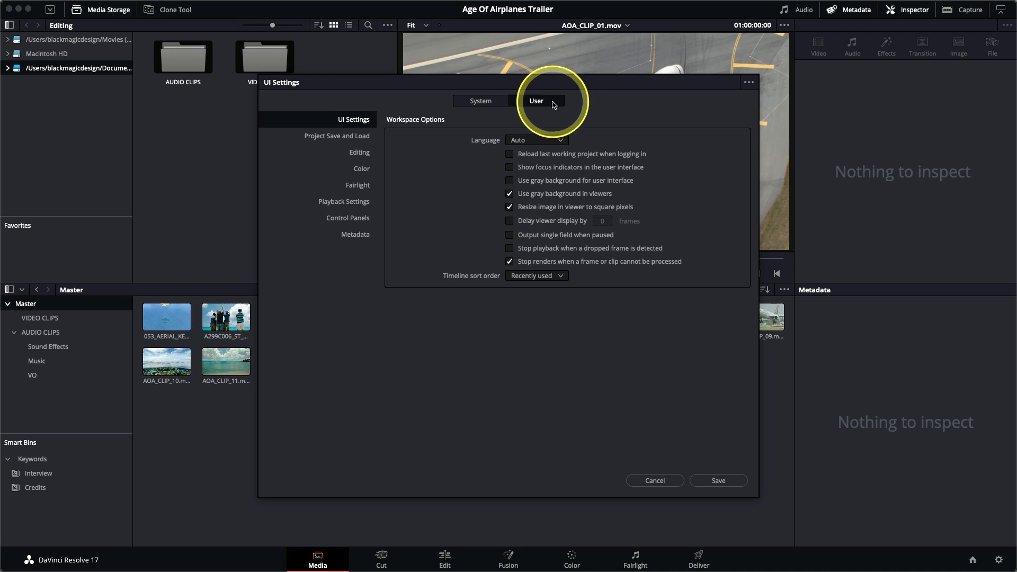
{"action": "left_click", "coordinate": [355, 154]}
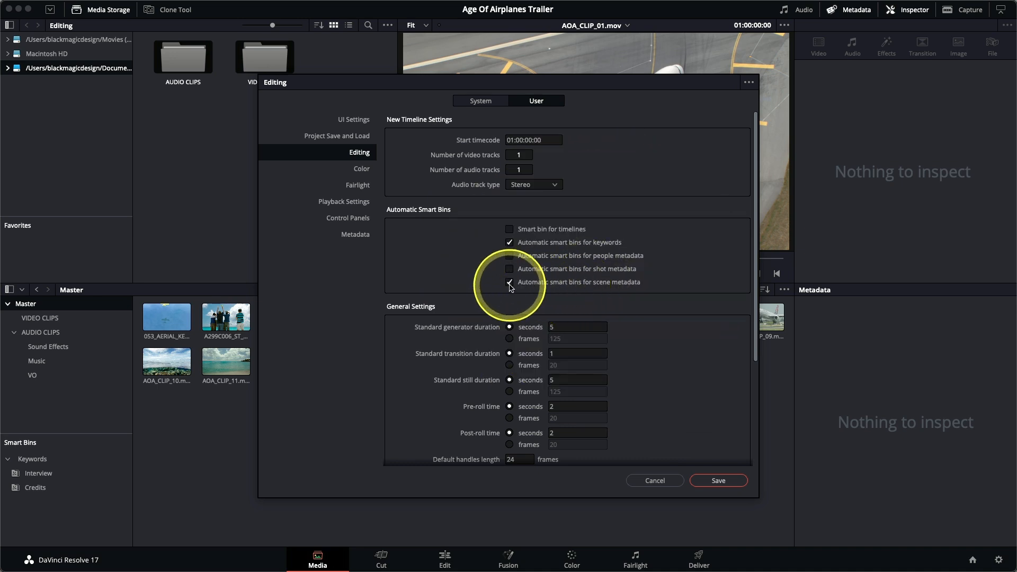
{"action": "left_click", "coordinate": [718, 480]}
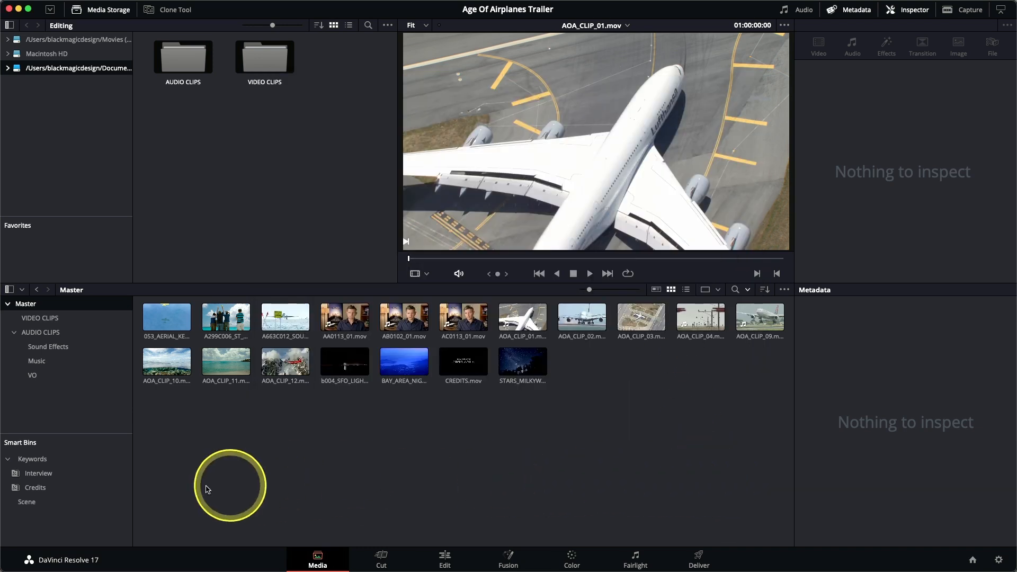
Expand the Scene smart bins, enlarge the smart bin area and view the contents of Flying, SFO and Timelapse.
{"action": "left_click", "coordinate": [26, 503]}
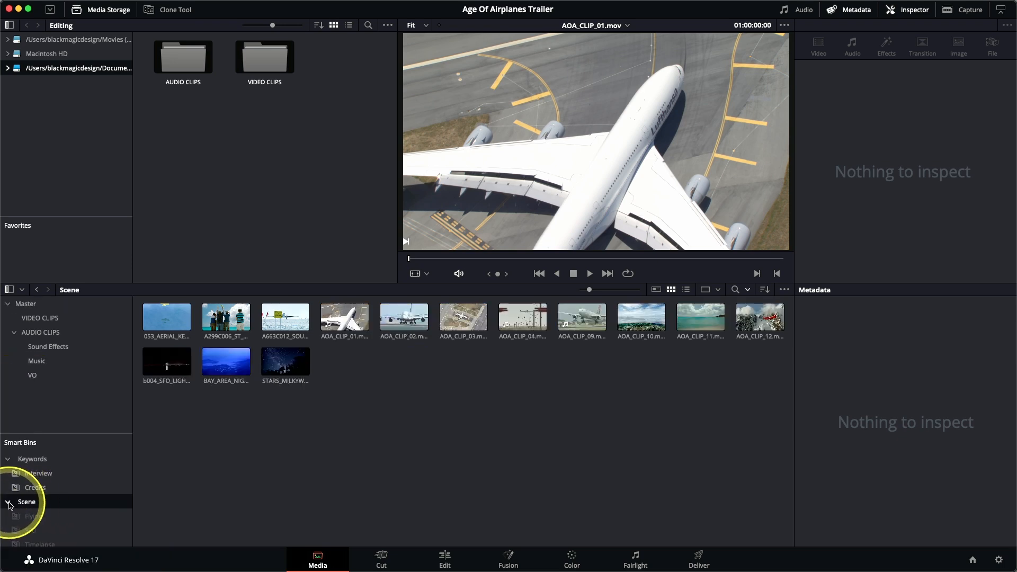
{"action": "left_click_drag", "start_coordinate": [71, 434], "coordinate": [77, 390]}
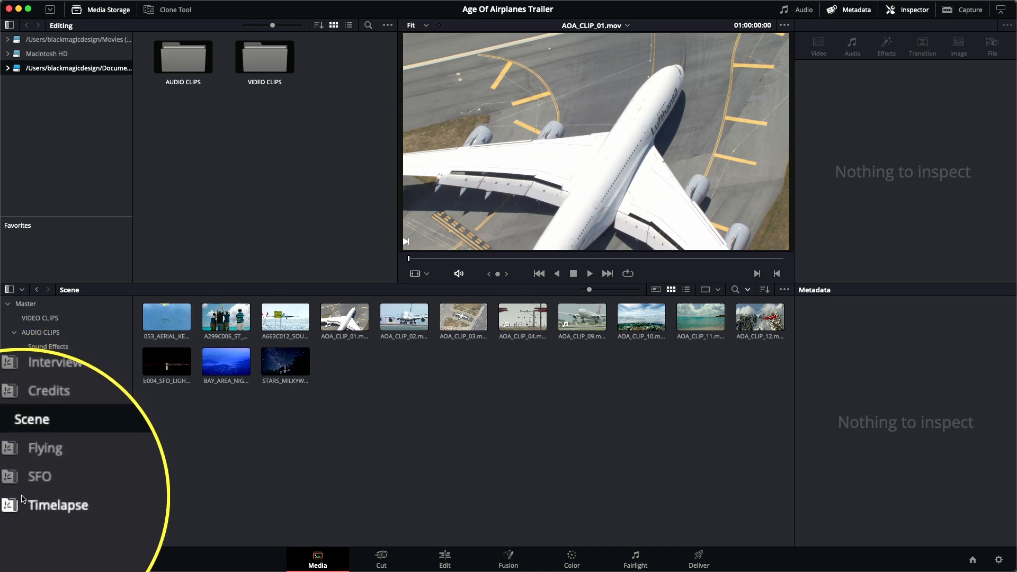
{"action": "left_click", "coordinate": [24, 475]}
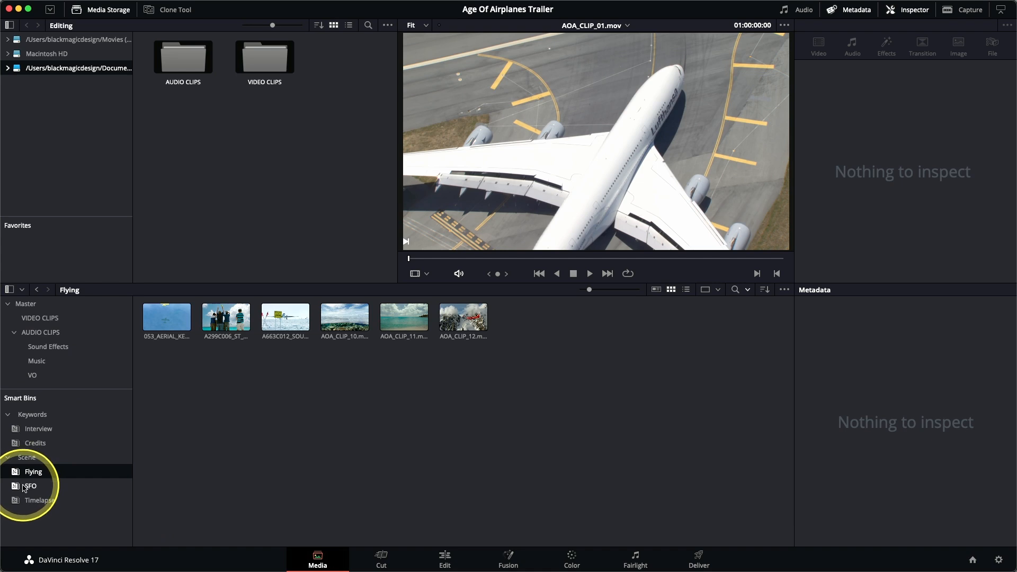
{"action": "left_click", "coordinate": [23, 493]}
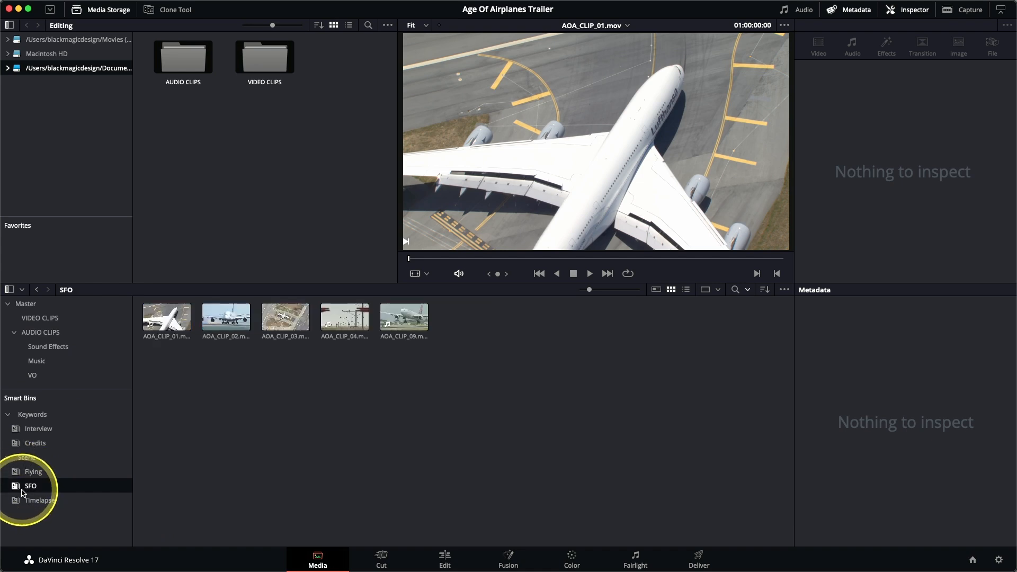
{"action": "left_click", "coordinate": [23, 502]}
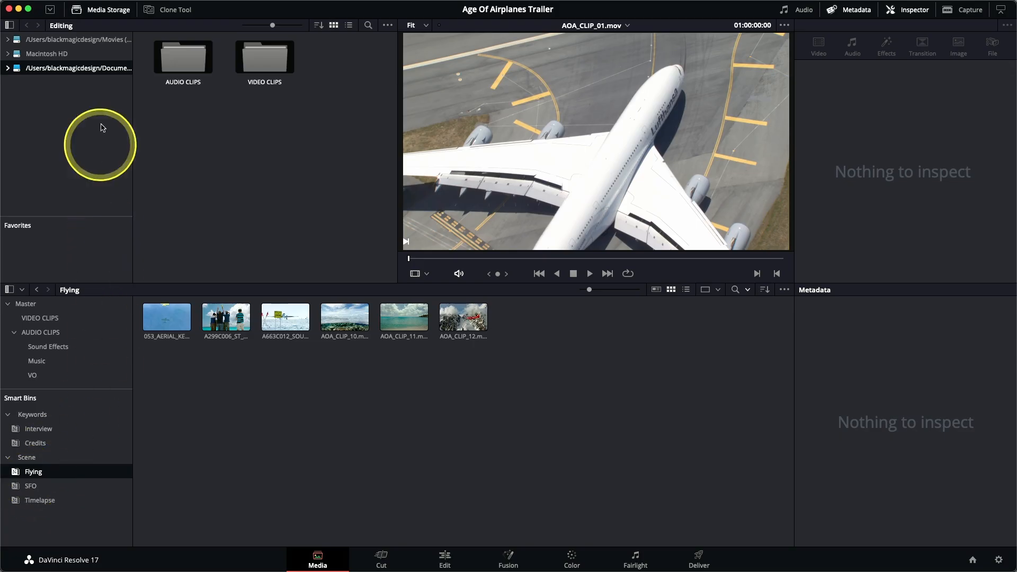
Start a new smart bin named B-Roll with a MediaPool Properties rule that Keywords does not contain Interview.
{"action": "left_click", "coordinate": [101, 6]}
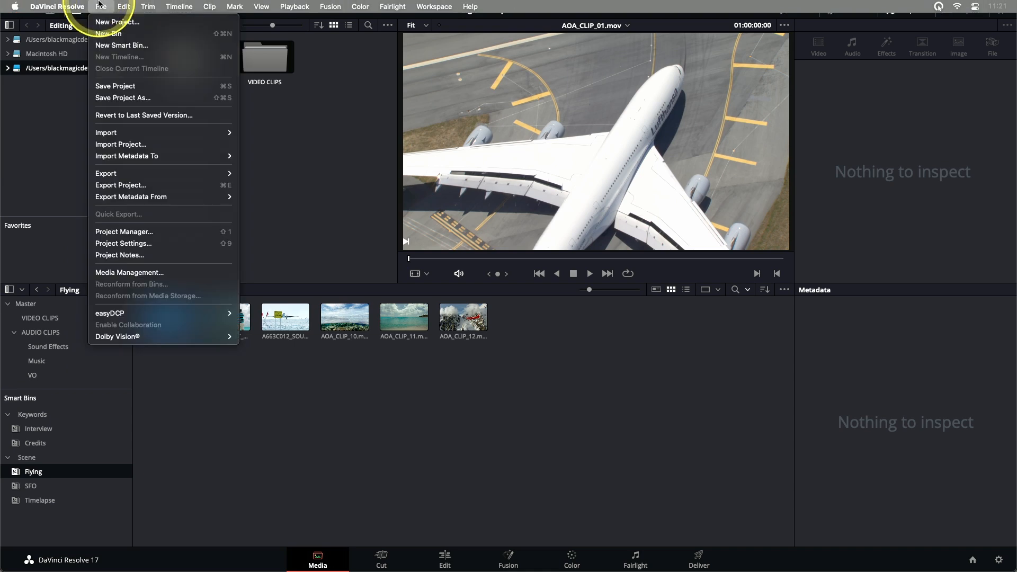
{"action": "left_click", "coordinate": [127, 45]}
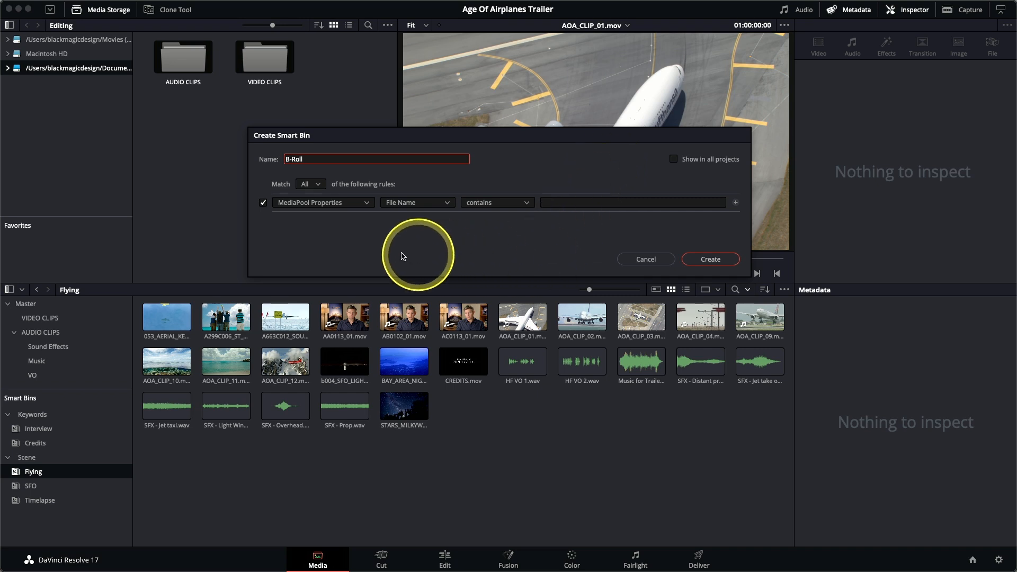
{"action": "left_click", "coordinate": [407, 206]}
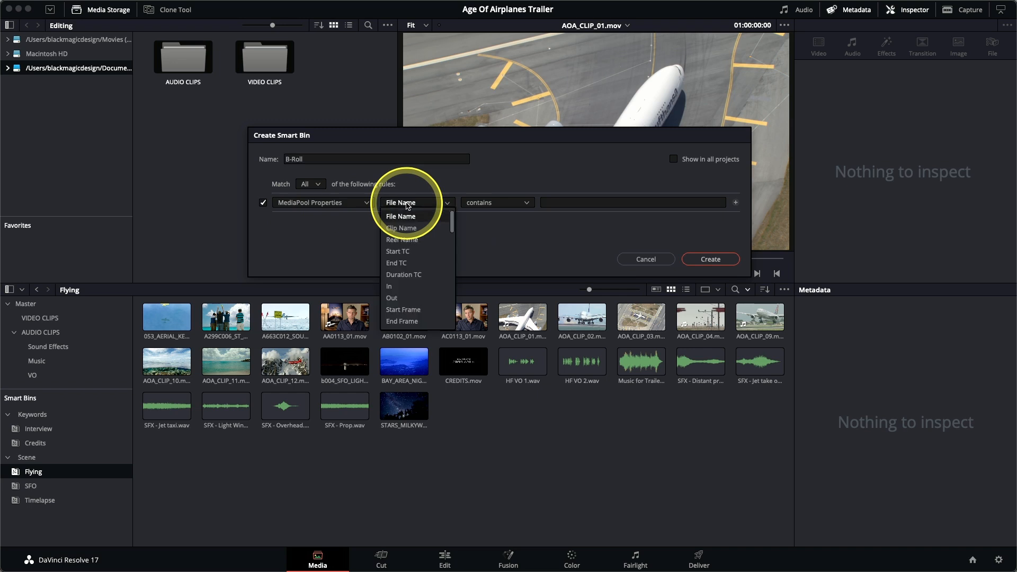
{"action": "key", "text": "k"}
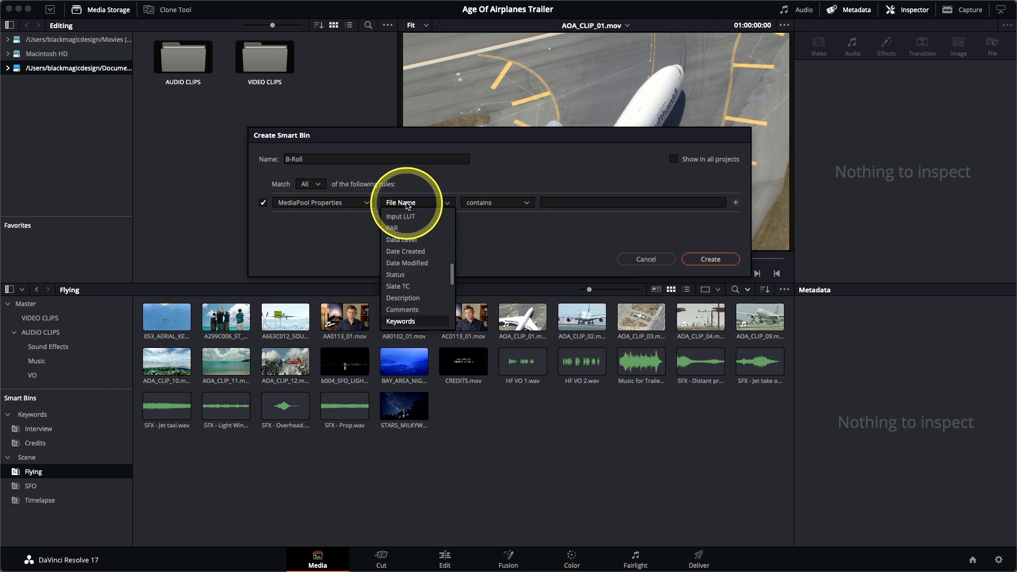
{"action": "left_click", "coordinate": [407, 320]}
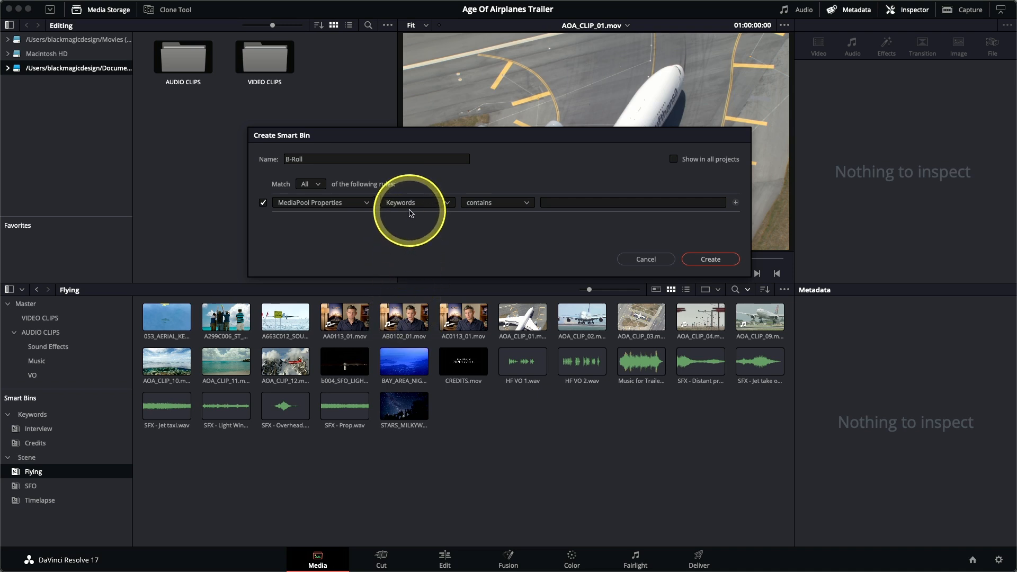
{"action": "left_click", "coordinate": [485, 206]}
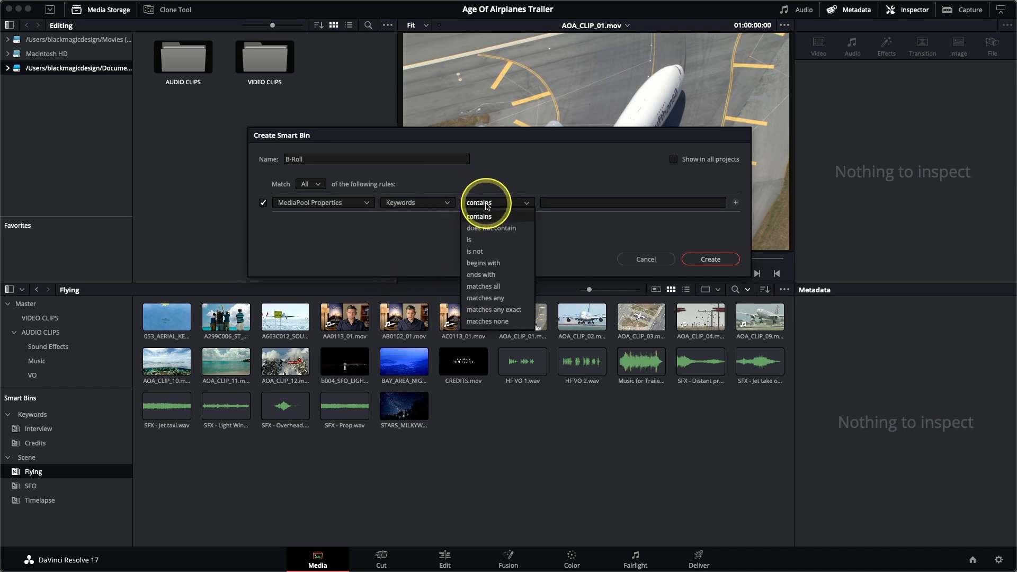
{"action": "left_click", "coordinate": [485, 229]}
{"action": "left_click", "coordinate": [561, 201]}
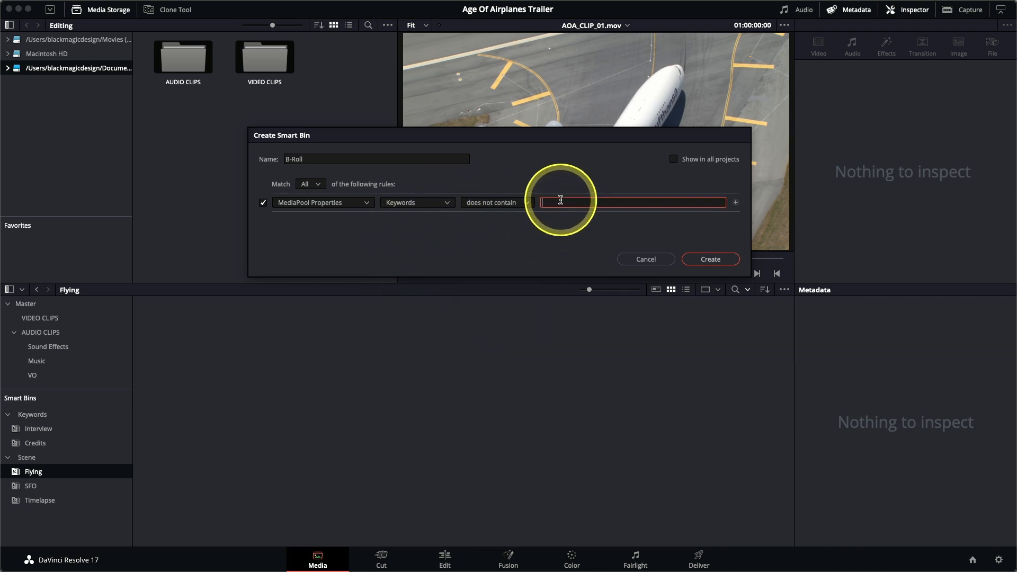
{"action": "type", "text": "Interview"}
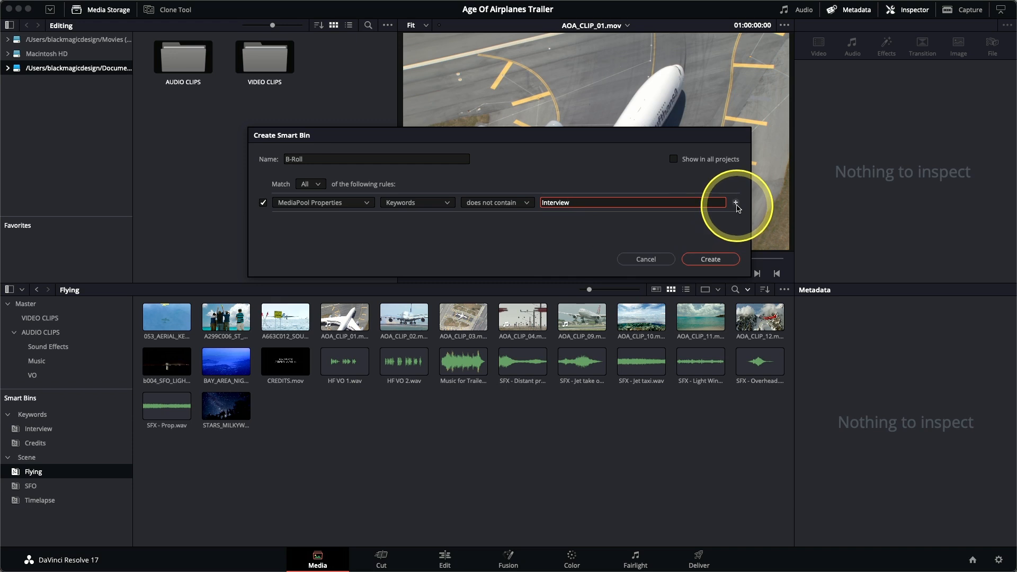
Add a second B-Roll smart bin rule that Keywords does not contain Credits.
{"action": "left_click", "coordinate": [735, 203]}
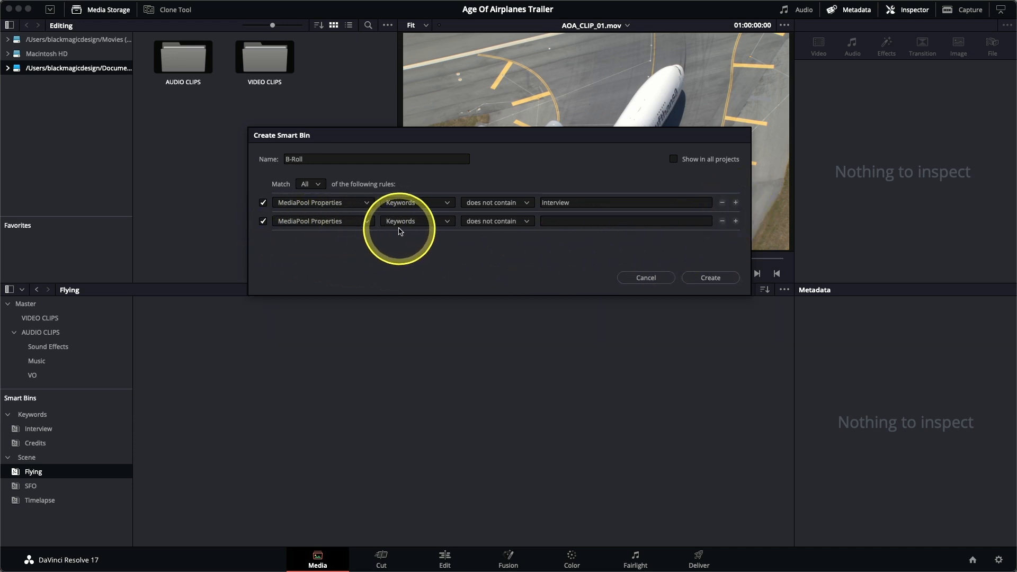
{"action": "left_click", "coordinate": [543, 222]}
{"action": "type", "text": "Credits"}
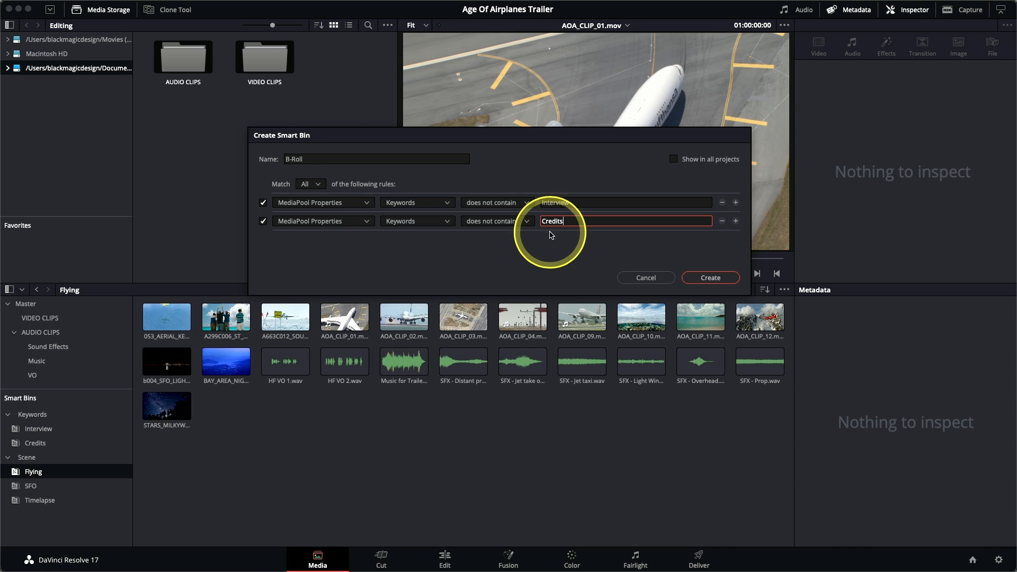
Add a nested rule group matching Any, with a rule that Clip Type is Video.
{"action": "key", "text": "alt"}
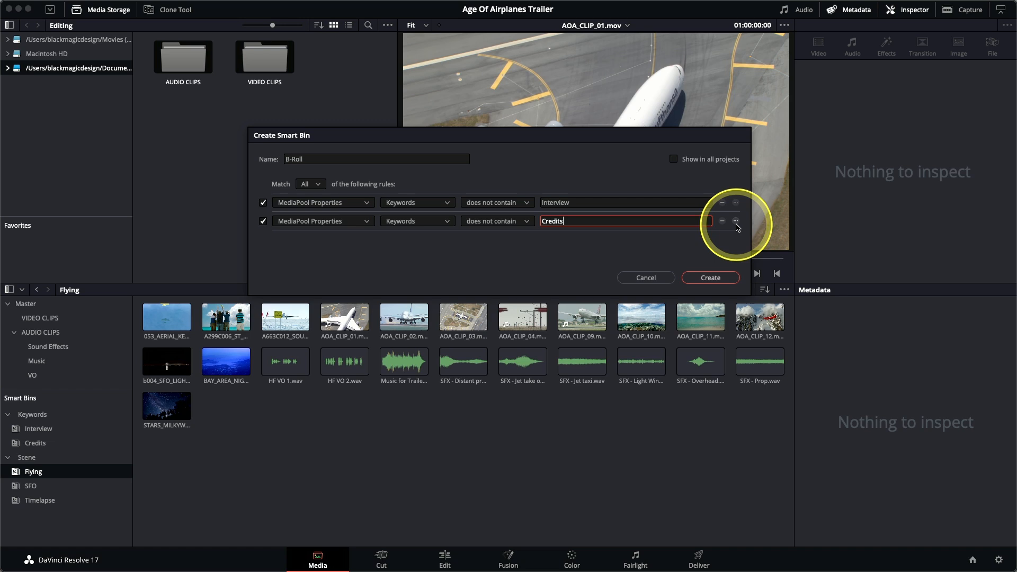
{"action": "left_click", "coordinate": [736, 221], "text": "alt"}
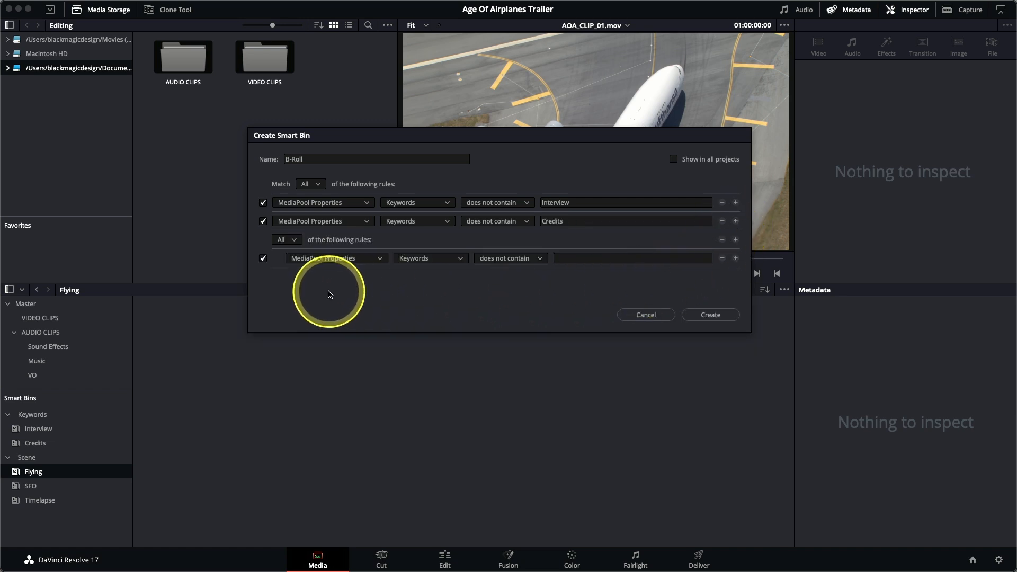
{"action": "left_click", "coordinate": [286, 239]}
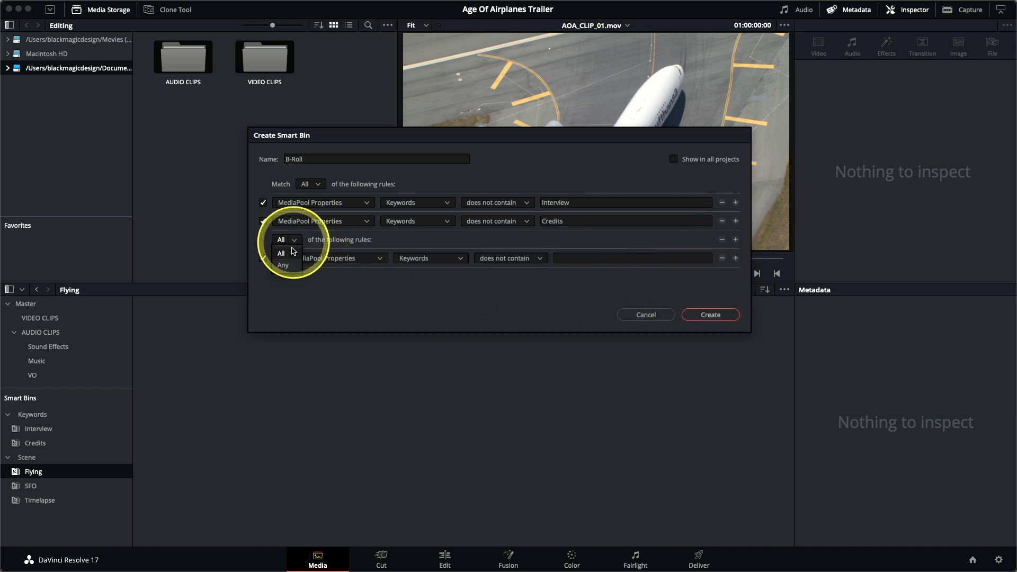
{"action": "left_click", "coordinate": [283, 266]}
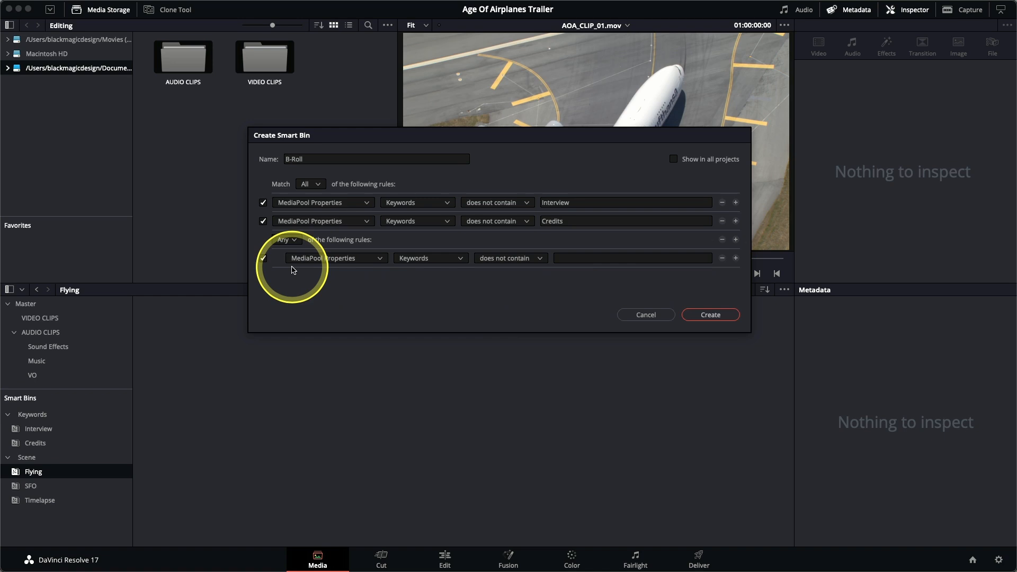
{"action": "left_click", "coordinate": [420, 264]}
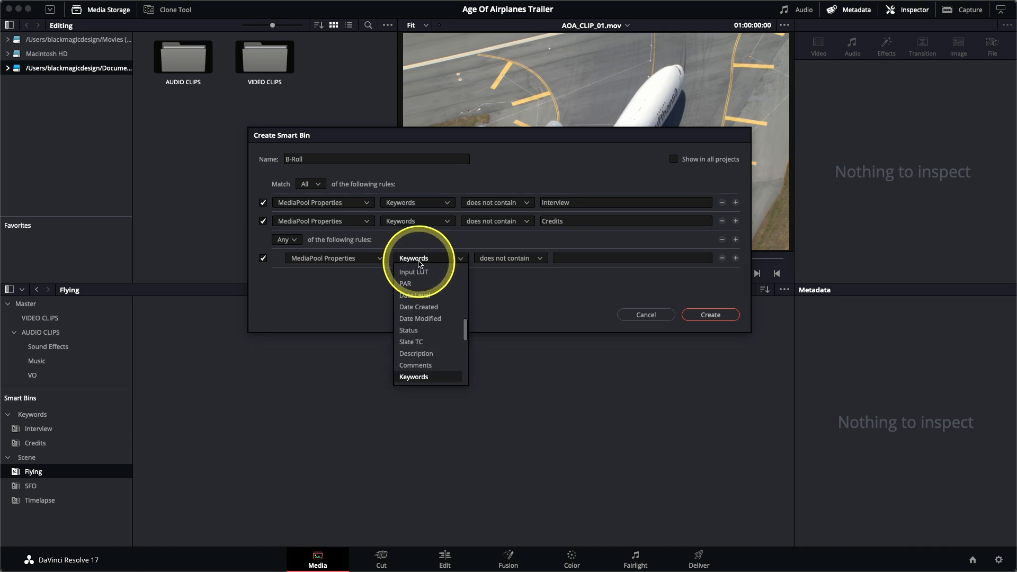
{"action": "scroll", "coordinate": [418, 264], "scroll_direction": "up", "scroll_amount": 8}
{"action": "scroll", "coordinate": [418, 263], "scroll_direction": "down", "scroll_amount": 1}
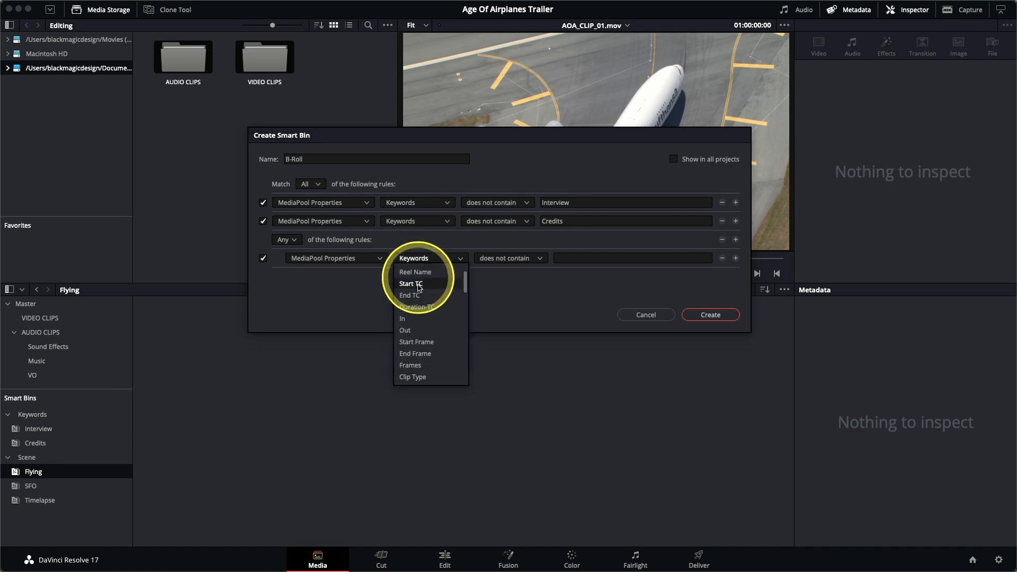
{"action": "left_click", "coordinate": [418, 376]}
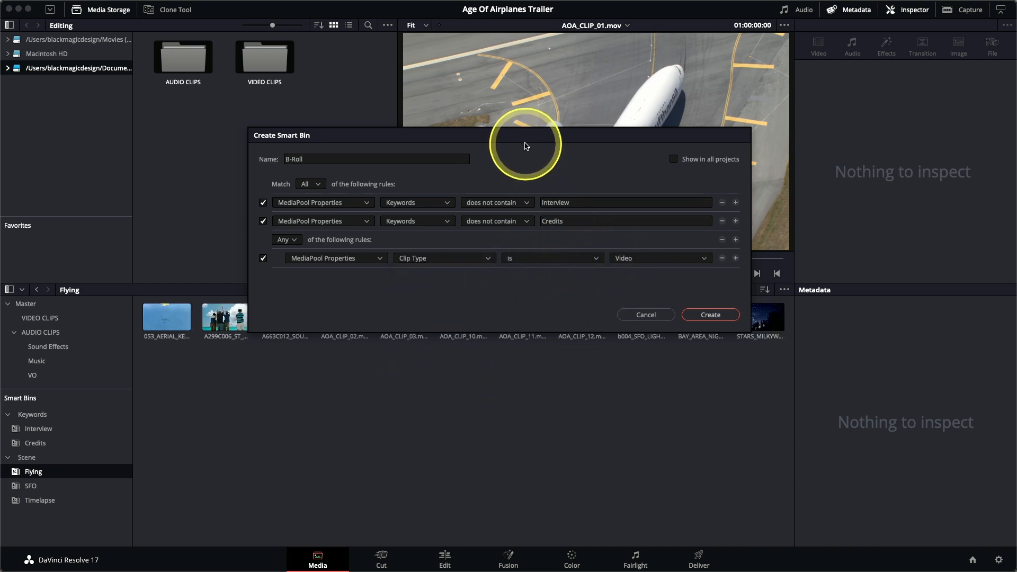
Add a Clip Type is Video + Audio rule to the nested group and create the B-Roll smart bin.
{"action": "left_click_drag", "start_coordinate": [526, 133], "coordinate": [525, 104]}
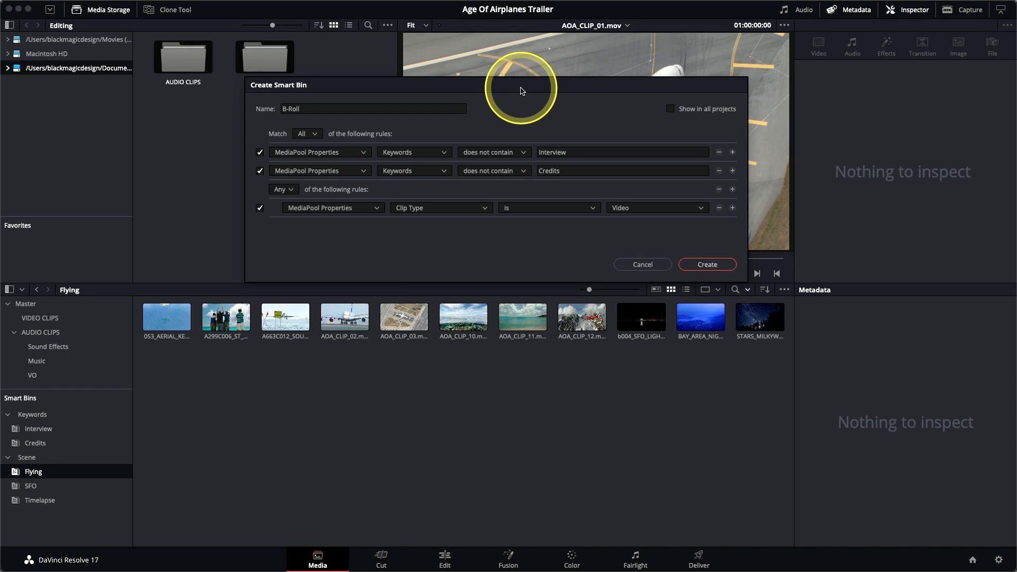
{"action": "left_click", "coordinate": [732, 208]}
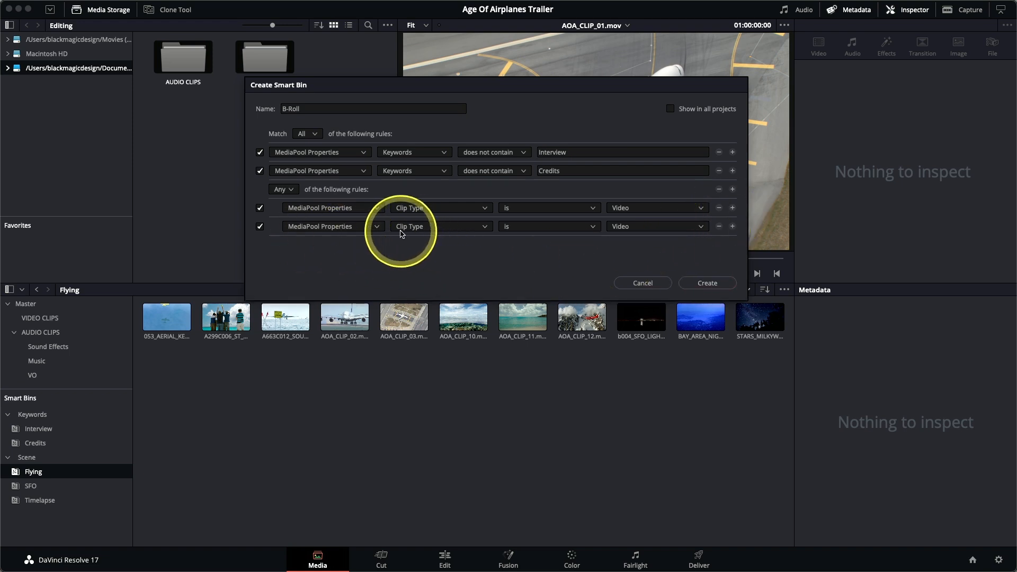
{"action": "left_click", "coordinate": [621, 227]}
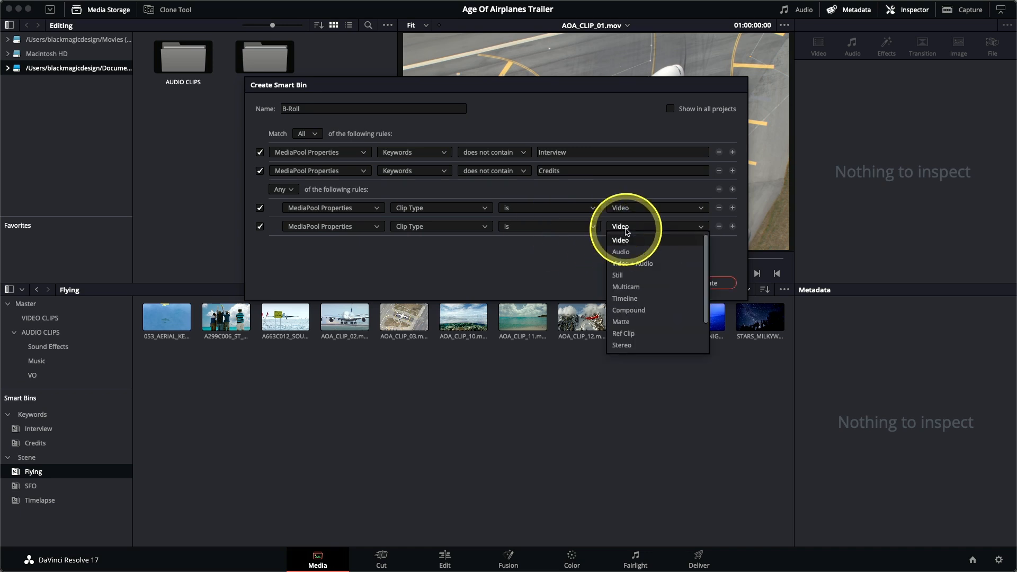
{"action": "left_click", "coordinate": [650, 268]}
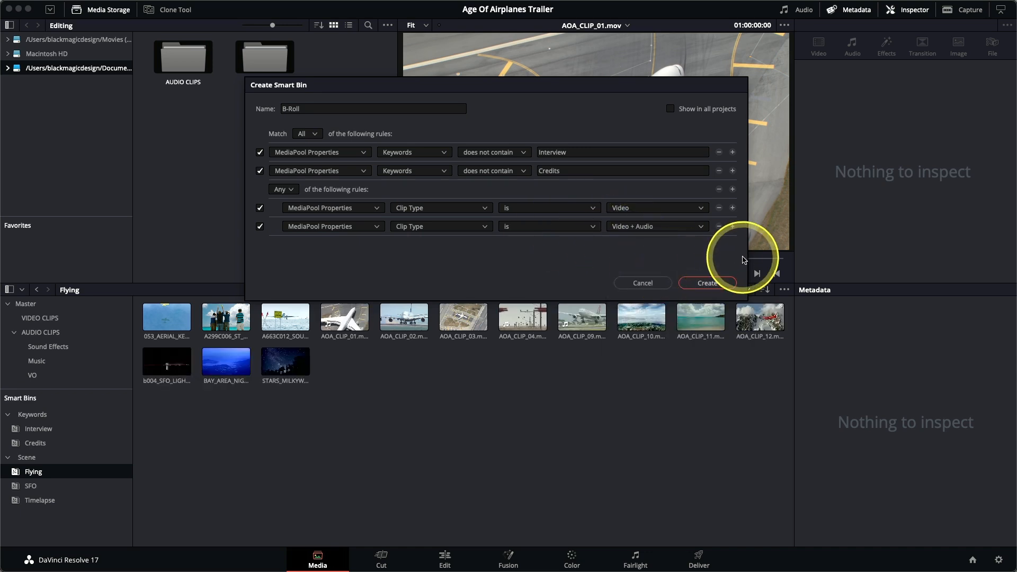
{"action": "left_click", "coordinate": [707, 282]}
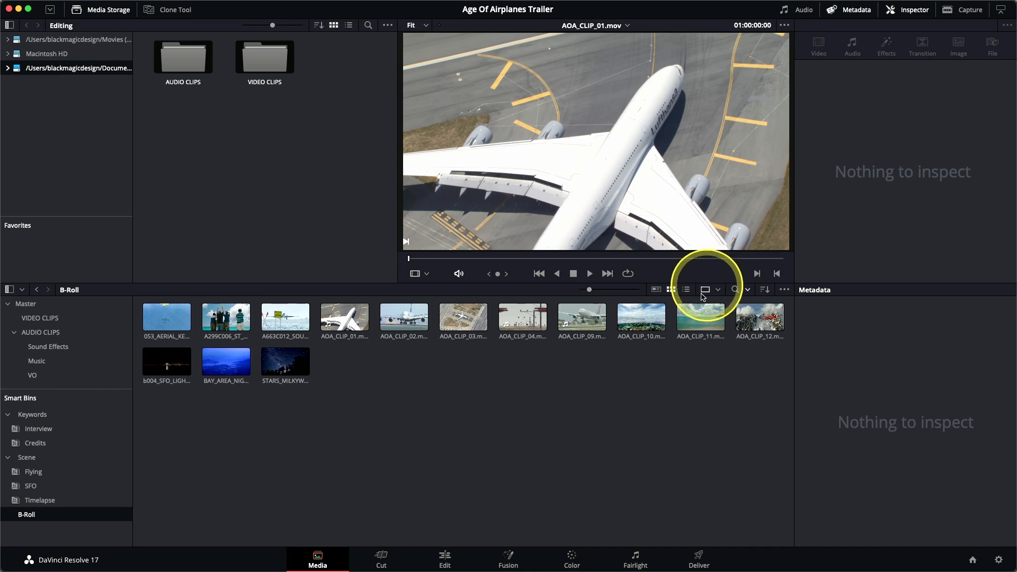
{"action": "double_click", "coordinate": [15, 517]}
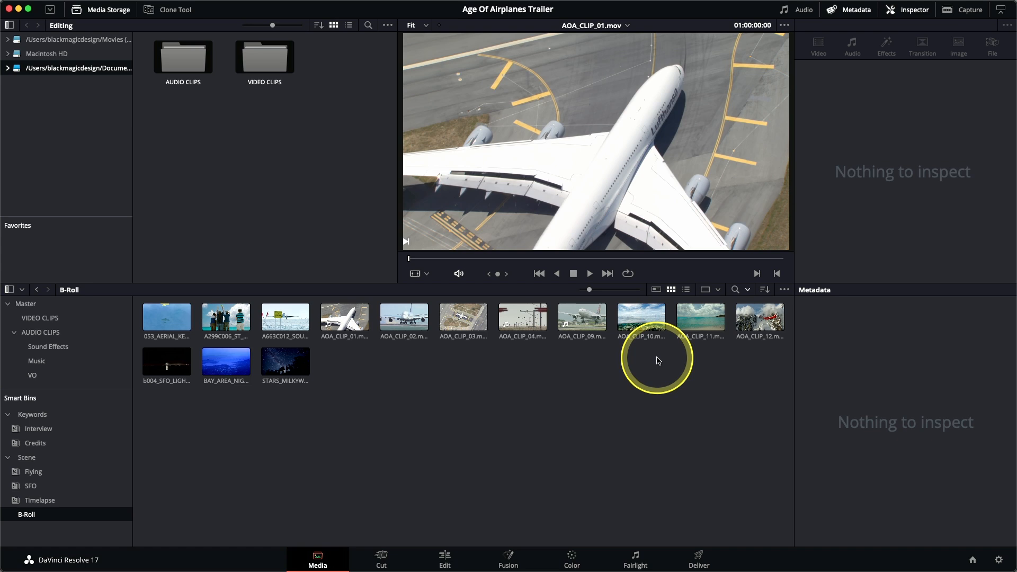
Select all B-Roll clips and replace the Clip Name in their clip attributes with AOA_ followed by the Shot metadata variable.
{"action": "left_click_drag", "start_coordinate": [755, 427], "coordinate": [173, 290]}
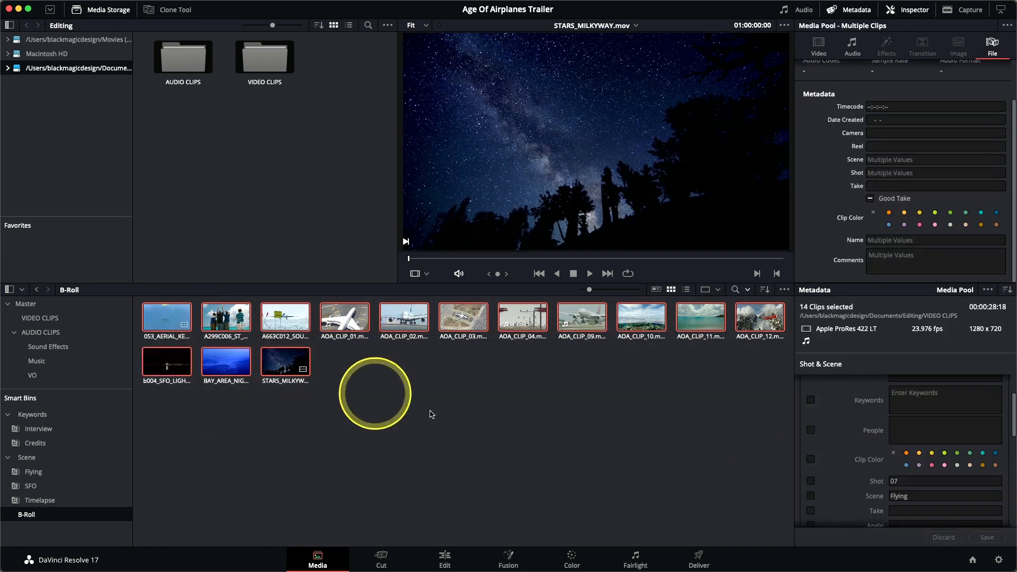
{"action": "right_click", "coordinate": [398, 318]}
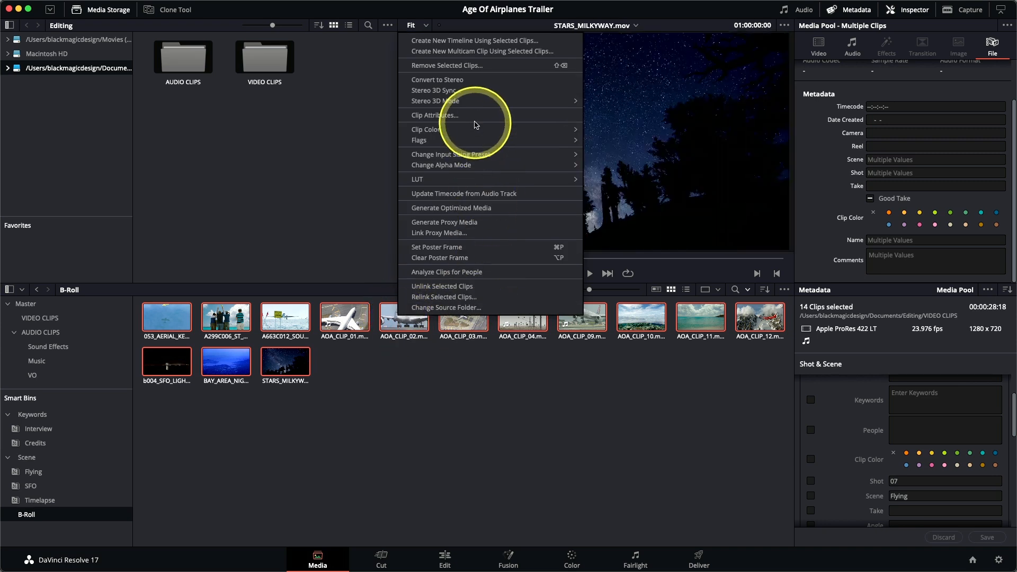
{"action": "left_click", "coordinate": [435, 116]}
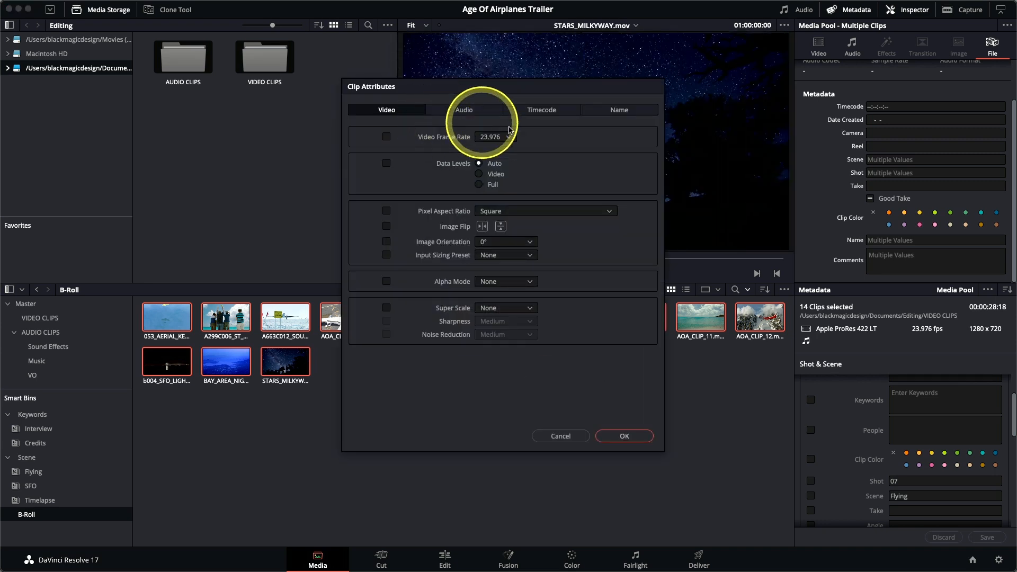
{"action": "left_click", "coordinate": [625, 112]}
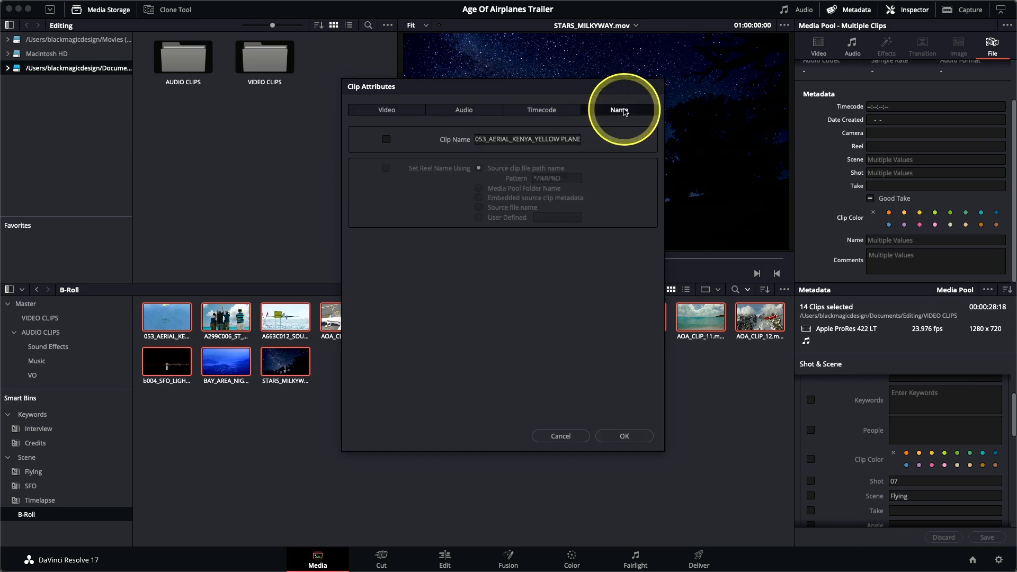
{"action": "left_click_drag", "start_coordinate": [472, 140], "coordinate": [601, 138]}
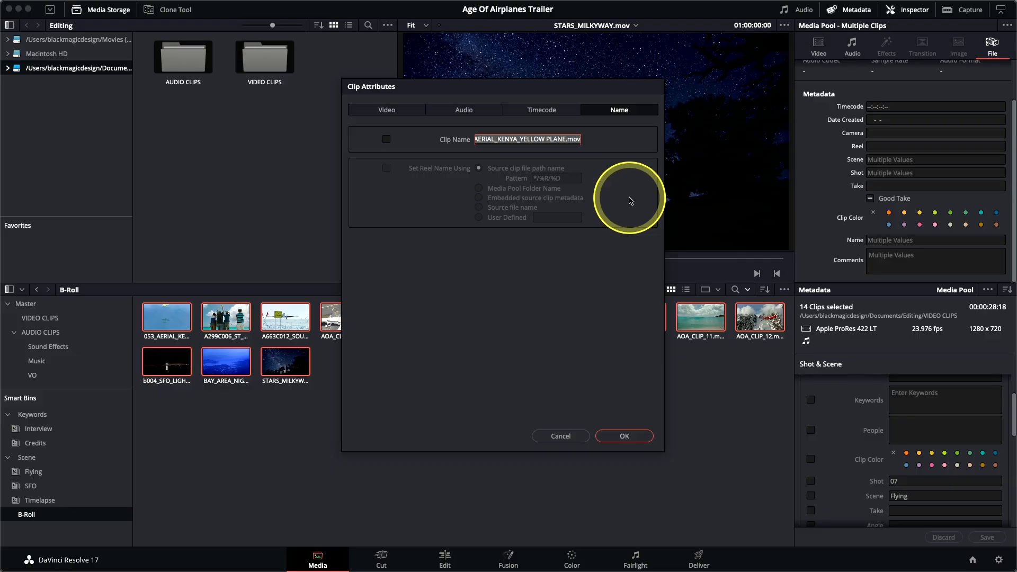
{"action": "type", "text": "AOA_"}
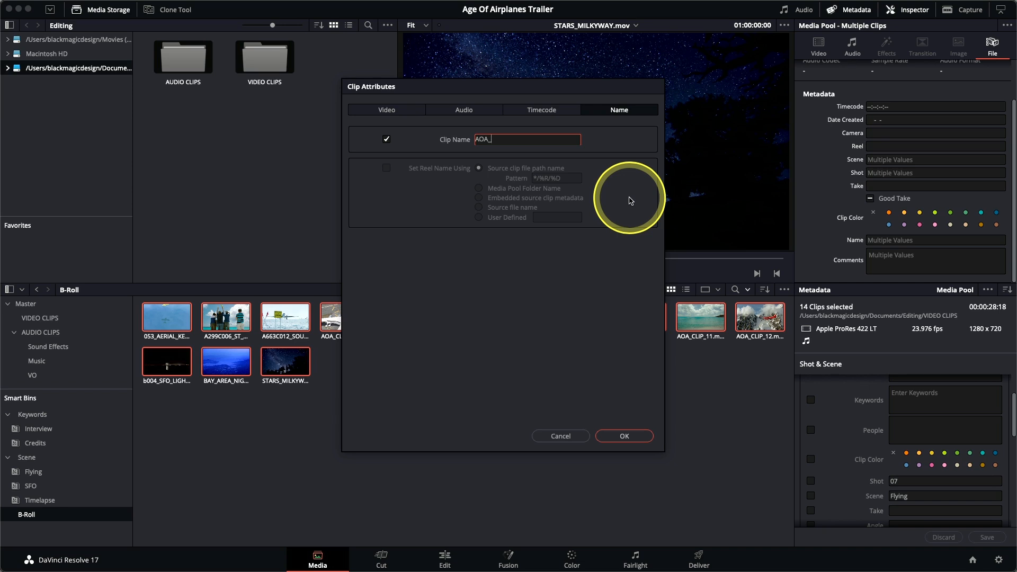
{"action": "type", "text": "%"}
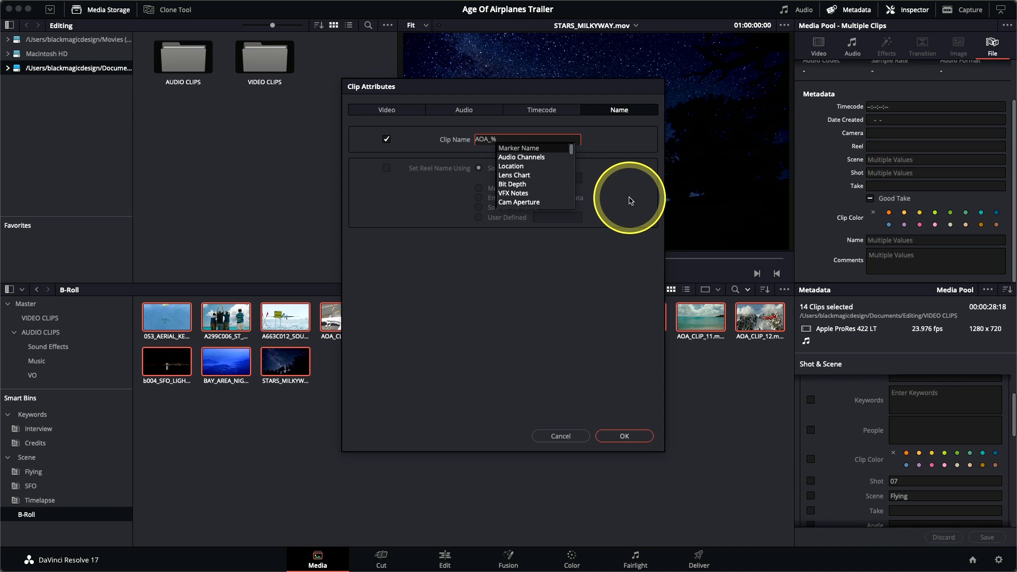
{"action": "type", "text": "shot"}
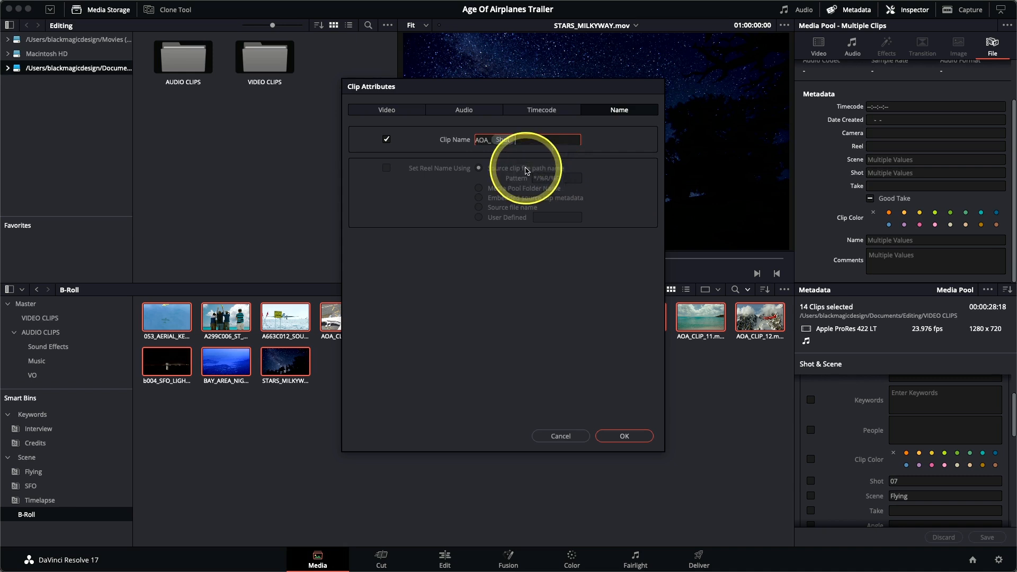
{"action": "left_click", "coordinate": [524, 167]}
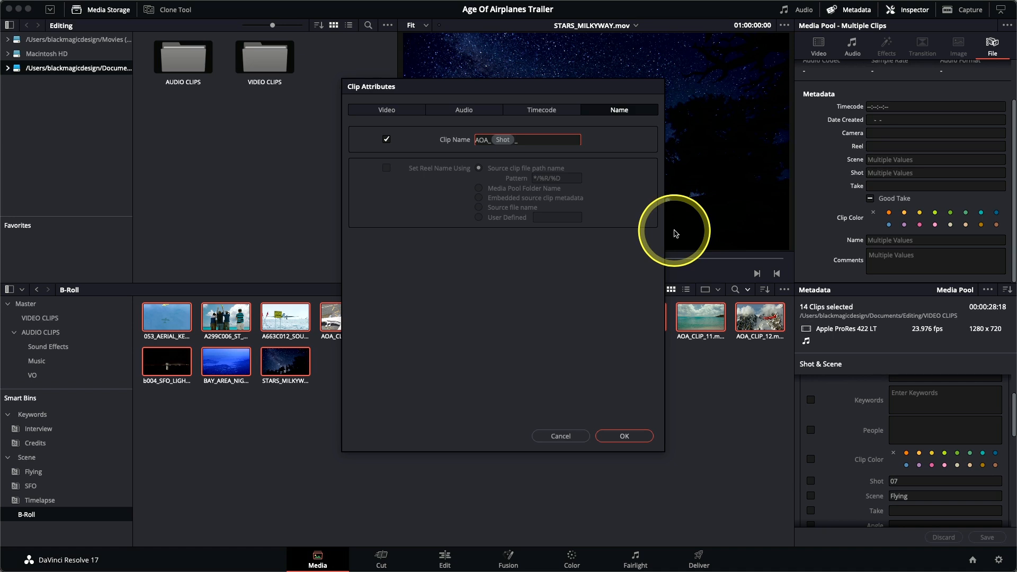
Append the Comments metadata variable to the Clip Name pattern, separated from Shot by an underscore.
{"action": "type", "text": "%"}
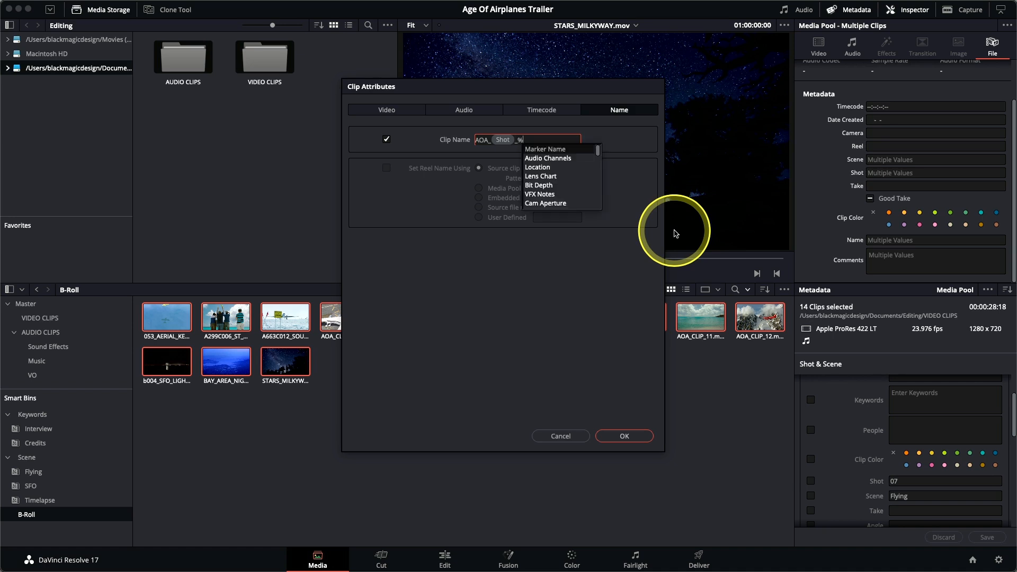
{"action": "type", "text": "commen"}
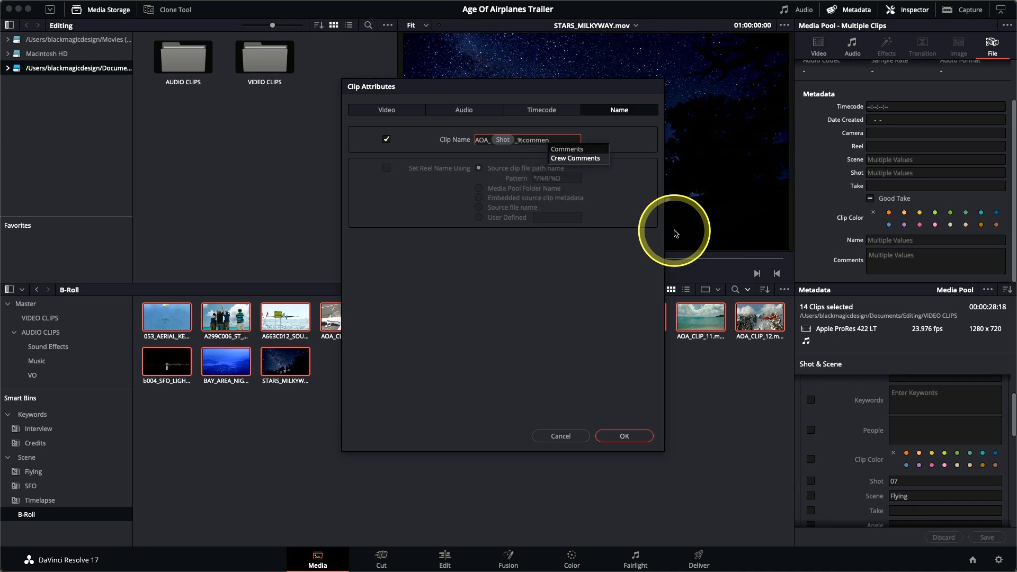
{"action": "left_click", "coordinate": [582, 152]}
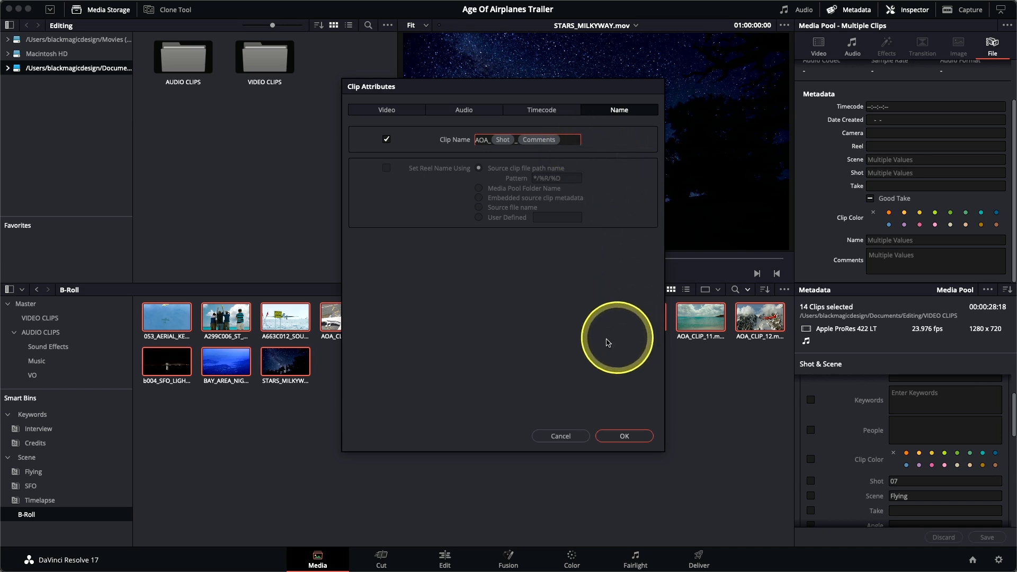
Apply the Clip Name pattern to the selected B-Roll clips and enlarge the media pool thumbnails.
{"action": "left_click", "coordinate": [629, 440]}
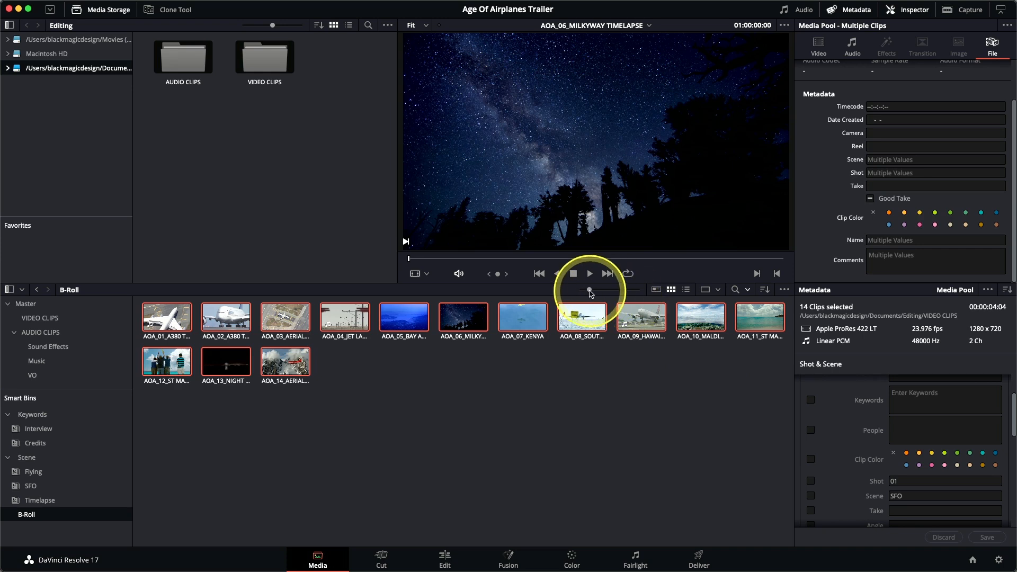
{"action": "left_click_drag", "start_coordinate": [596, 290], "coordinate": [600, 289]}
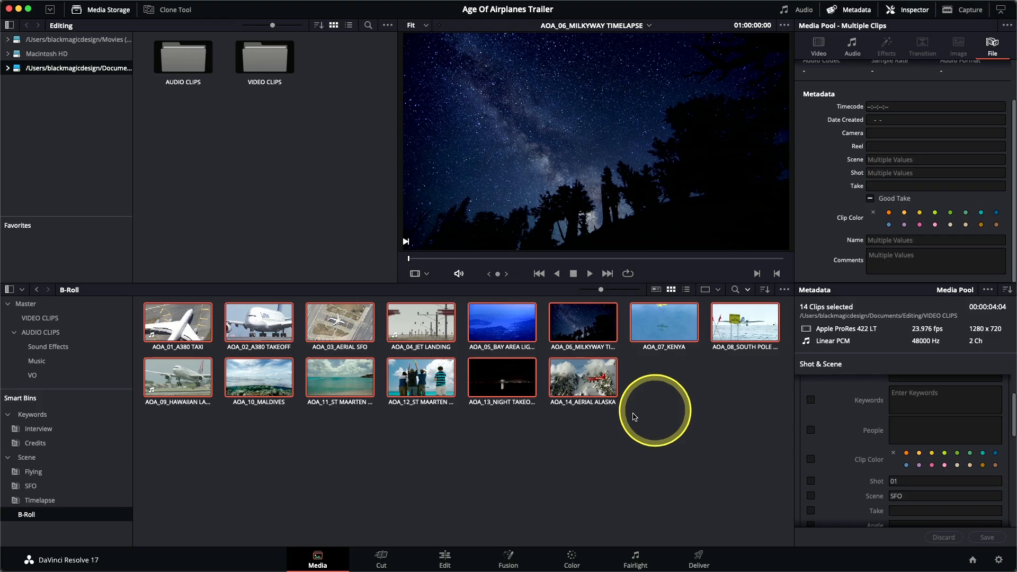
Select all clips in the Interview smart bin and replace their Clip Name attribute with INT_ followed by the Shot metadata variable.
{"action": "left_click", "coordinate": [47, 429]}
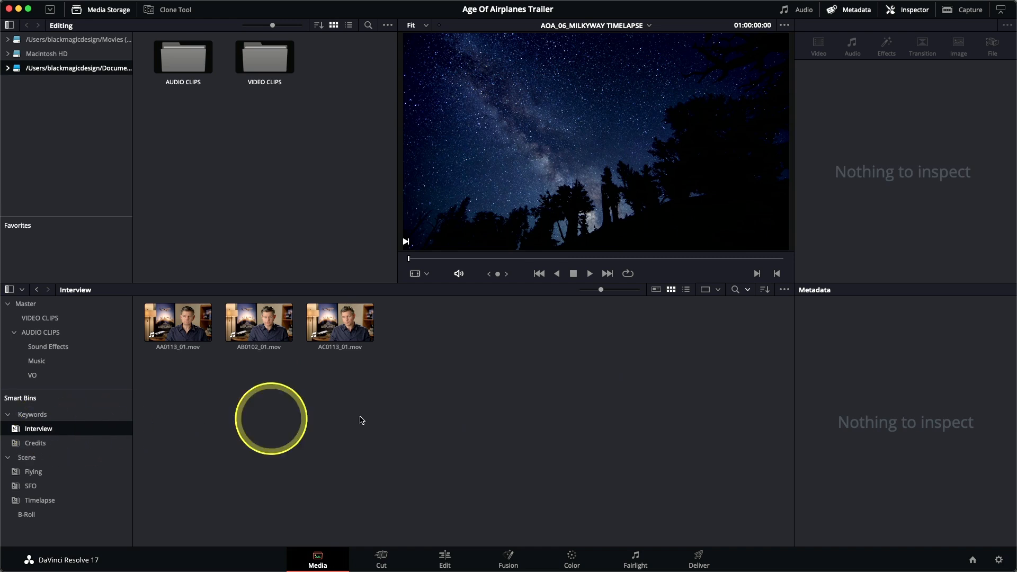
{"action": "left_click_drag", "start_coordinate": [439, 413], "coordinate": [147, 322]}
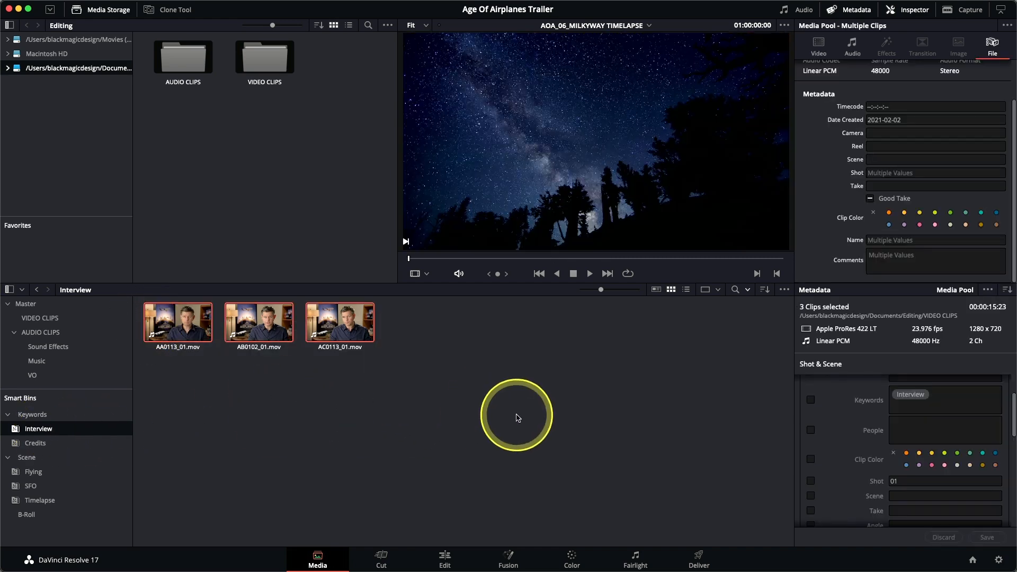
{"action": "right_click", "coordinate": [335, 336]}
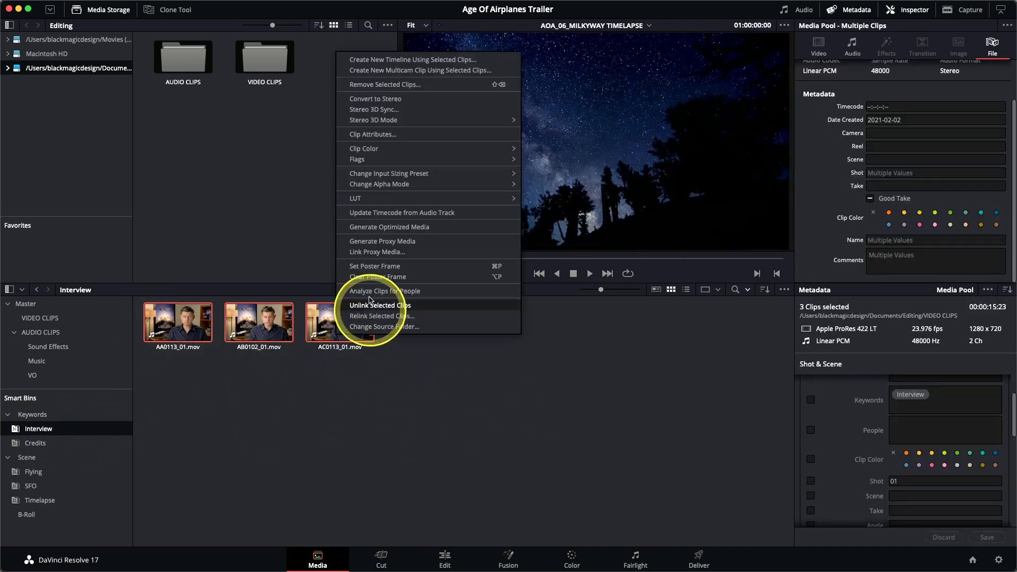
{"action": "left_click", "coordinate": [368, 133]}
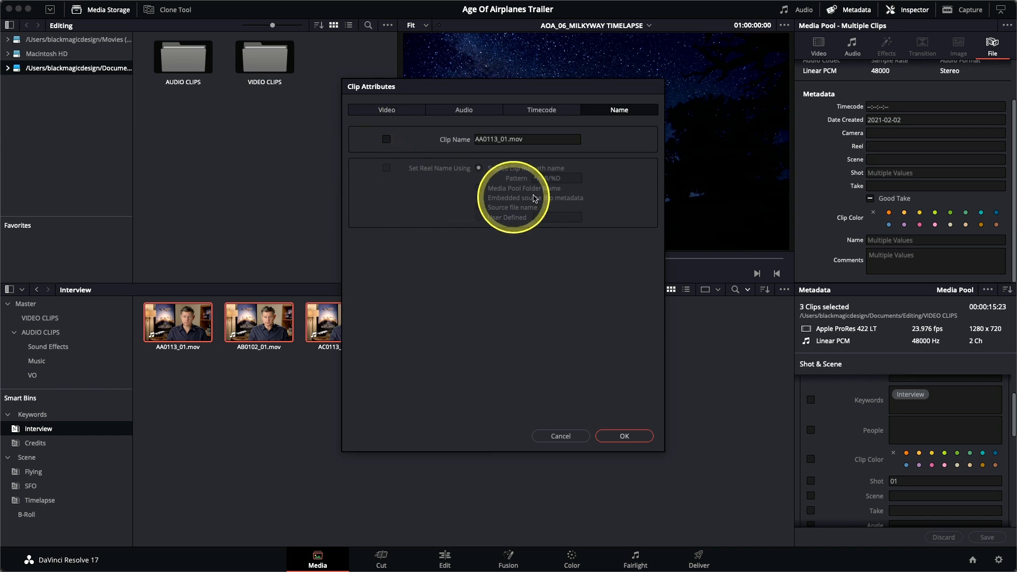
{"action": "left_click", "coordinate": [543, 138]}
{"action": "left_click_drag", "start_coordinate": [544, 138], "coordinate": [453, 139]}
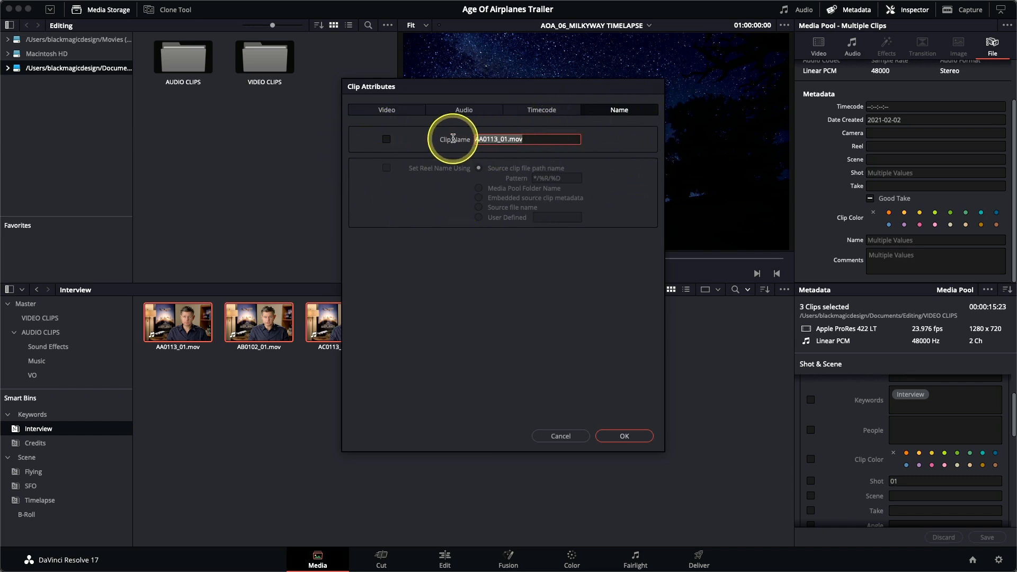
{"action": "key", "text": "BackSpace"}
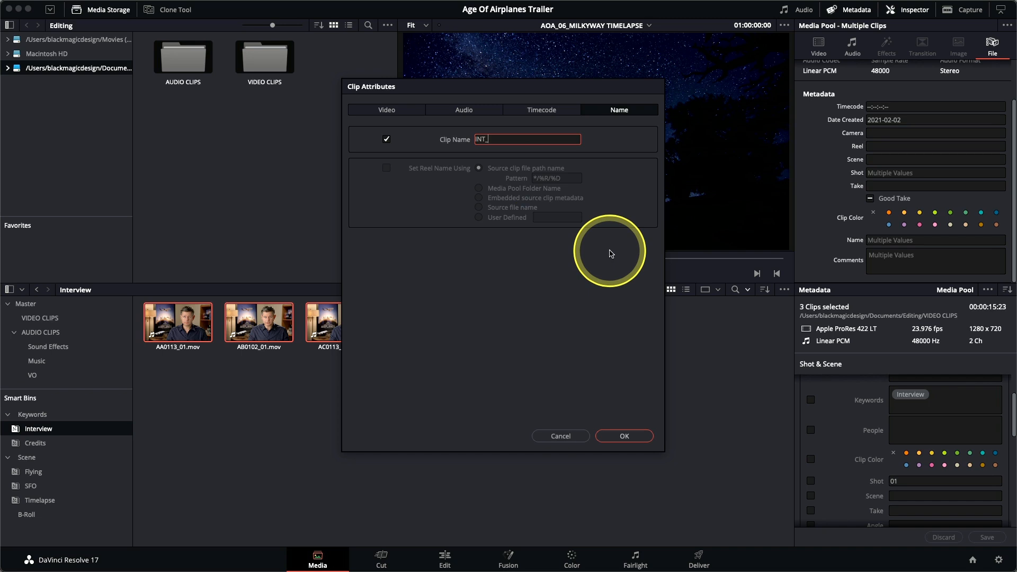
{"action": "type", "text": "INT_%shot"}
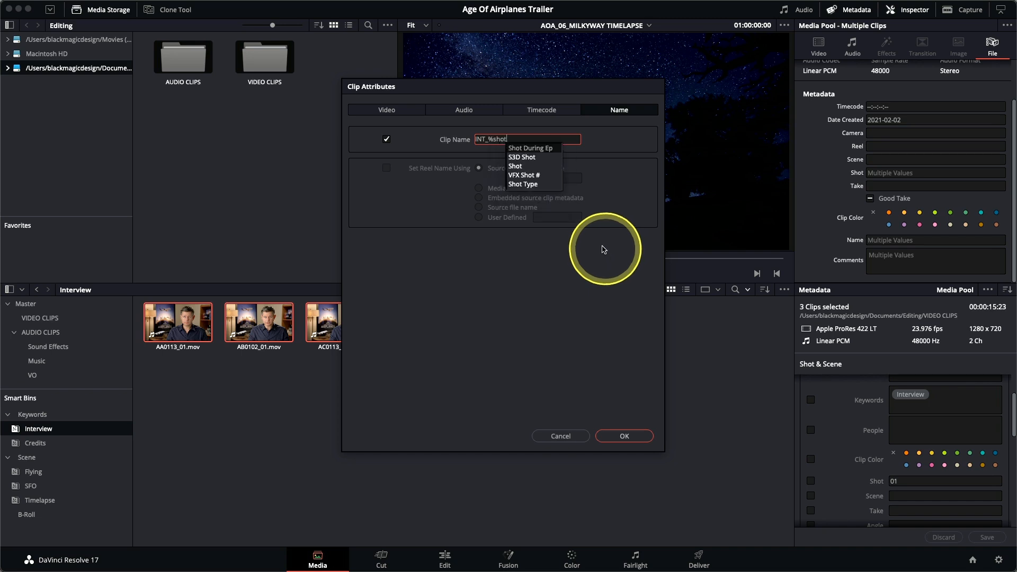
{"action": "left_click", "coordinate": [548, 167]}
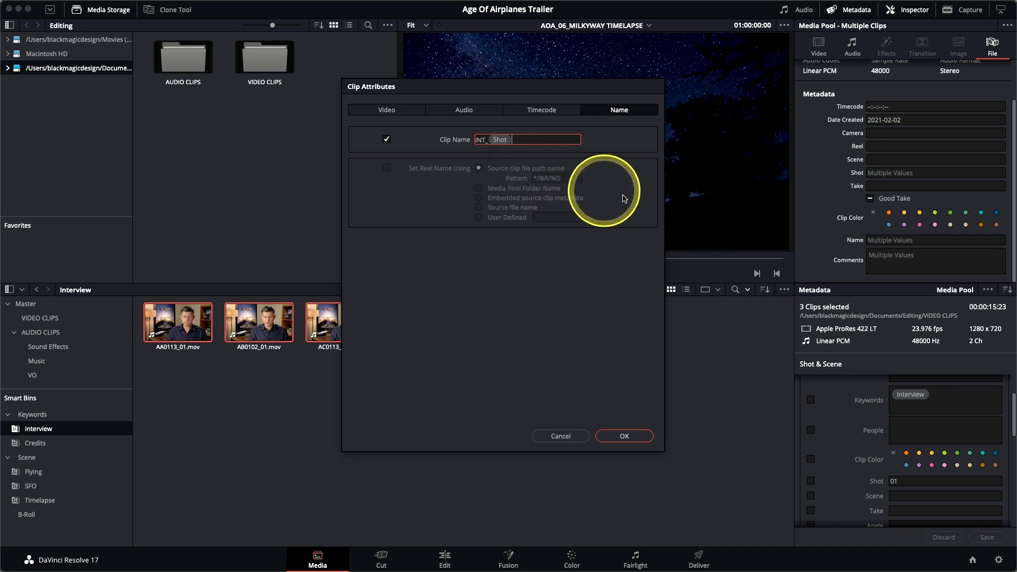
Append an underscore and the Comments variable to the interview Clip Name, apply the rename, and enlarge the thumbnails enough to read full names.
{"action": "type", "text": "_"}
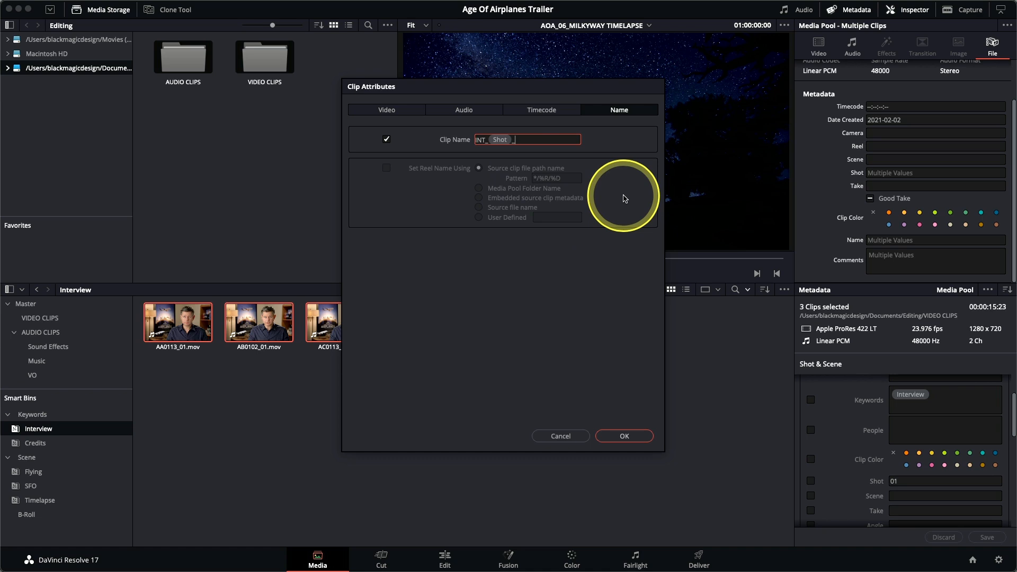
{"action": "type", "text": "%Comment"}
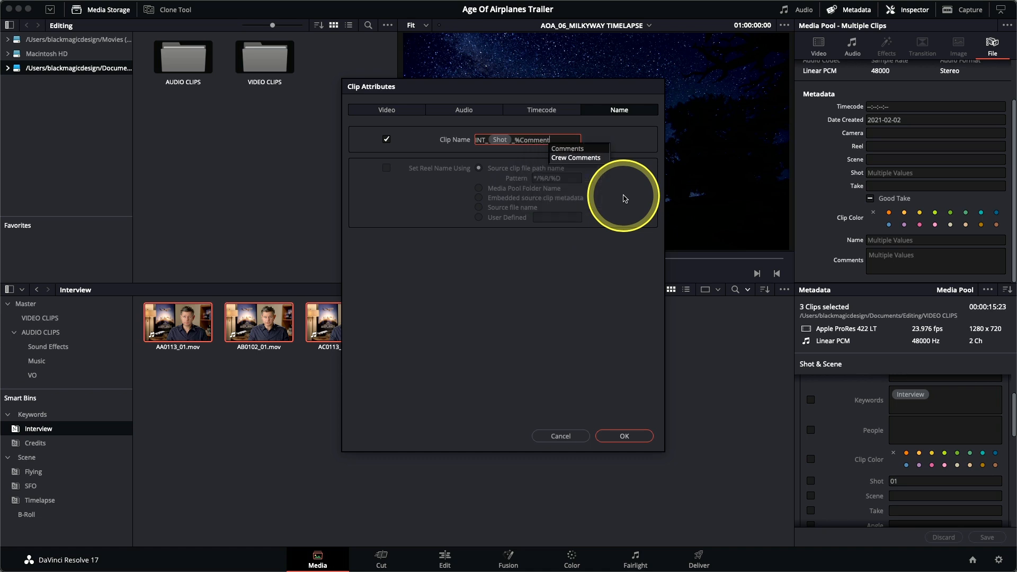
{"action": "left_click", "coordinate": [580, 148]}
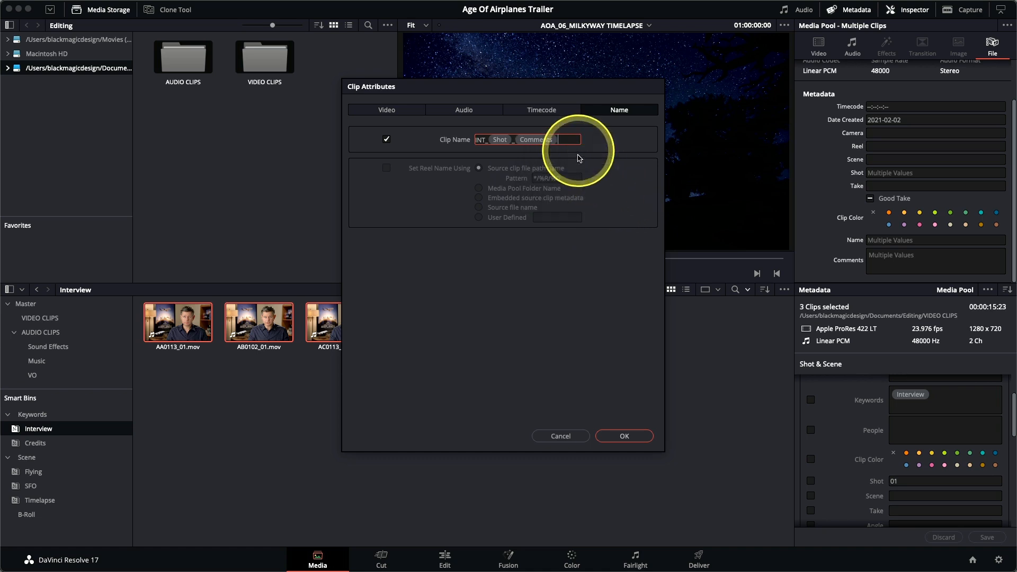
{"action": "left_click", "coordinate": [621, 437]}
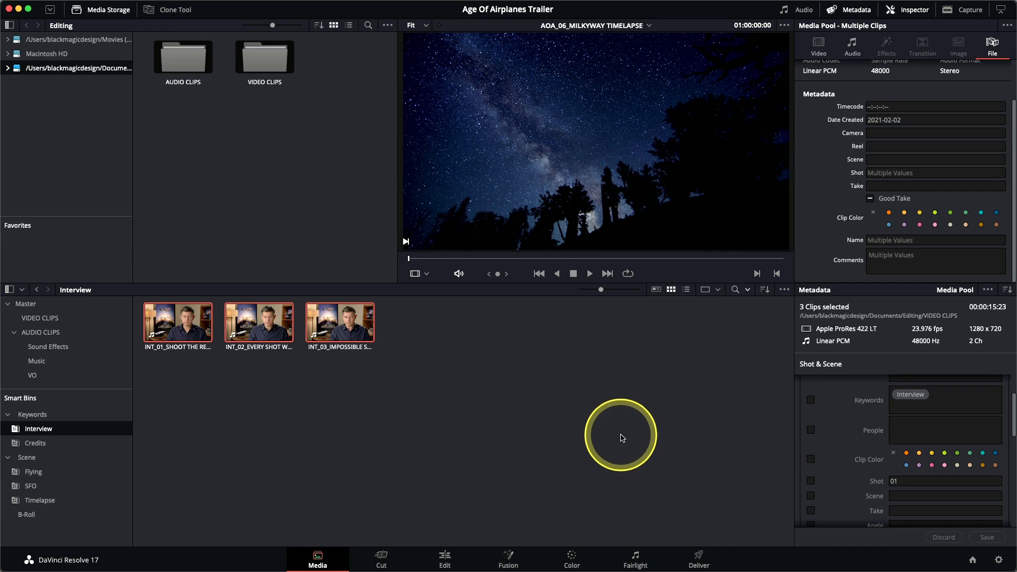
{"action": "left_click_drag", "start_coordinate": [601, 290], "coordinate": [625, 291]}
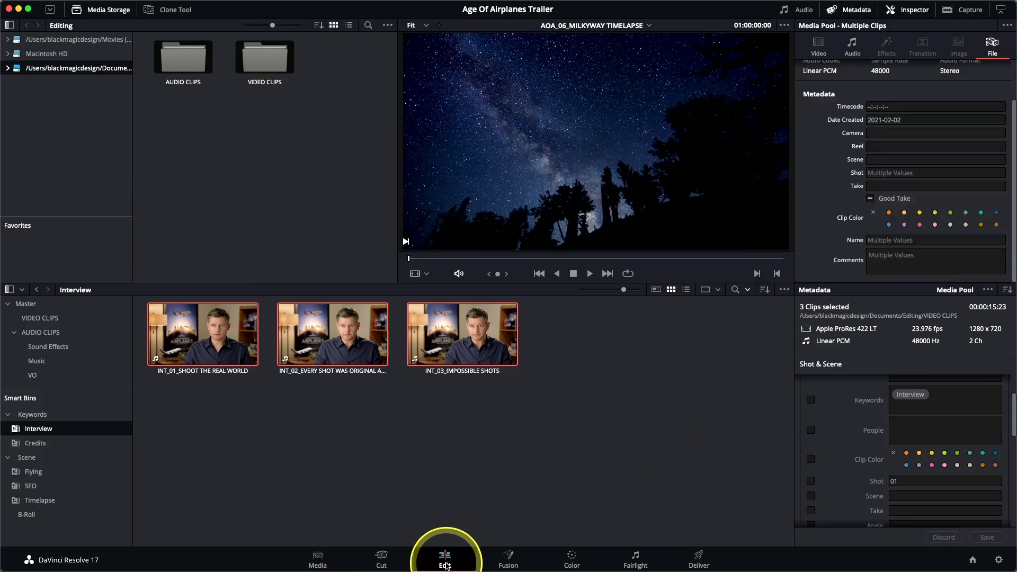
On the Edit page, expand the smart bin list and add a bin named TIMELINES under Master.
{"action": "left_click", "coordinate": [445, 561]}
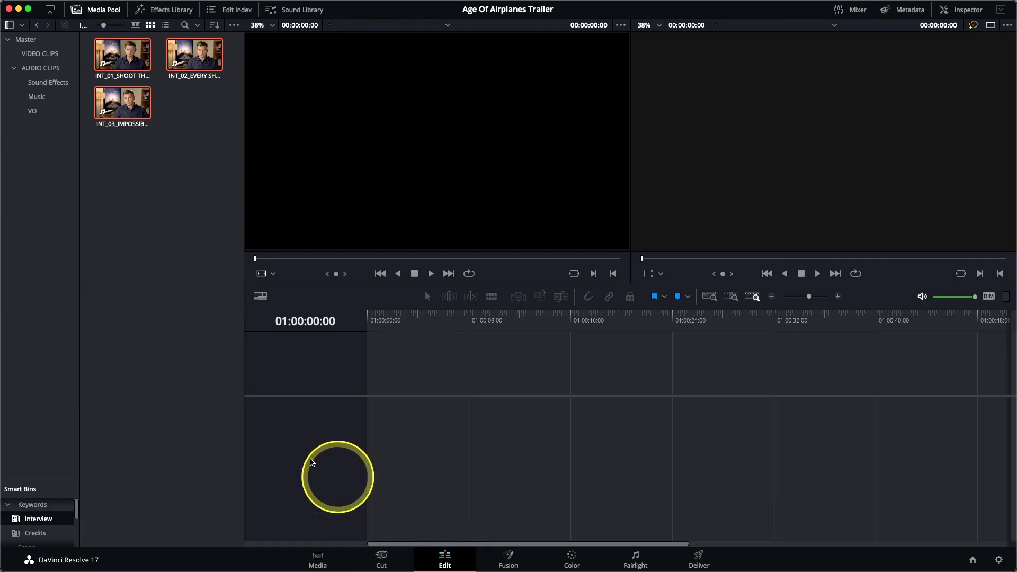
{"action": "left_click_drag", "start_coordinate": [52, 481], "coordinate": [57, 311]}
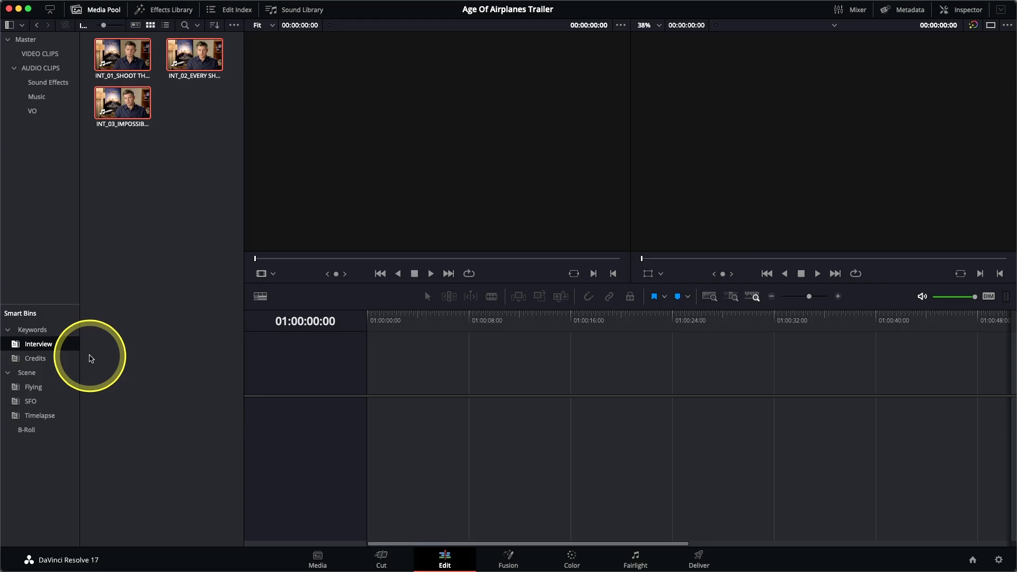
{"action": "left_click", "coordinate": [36, 41]}
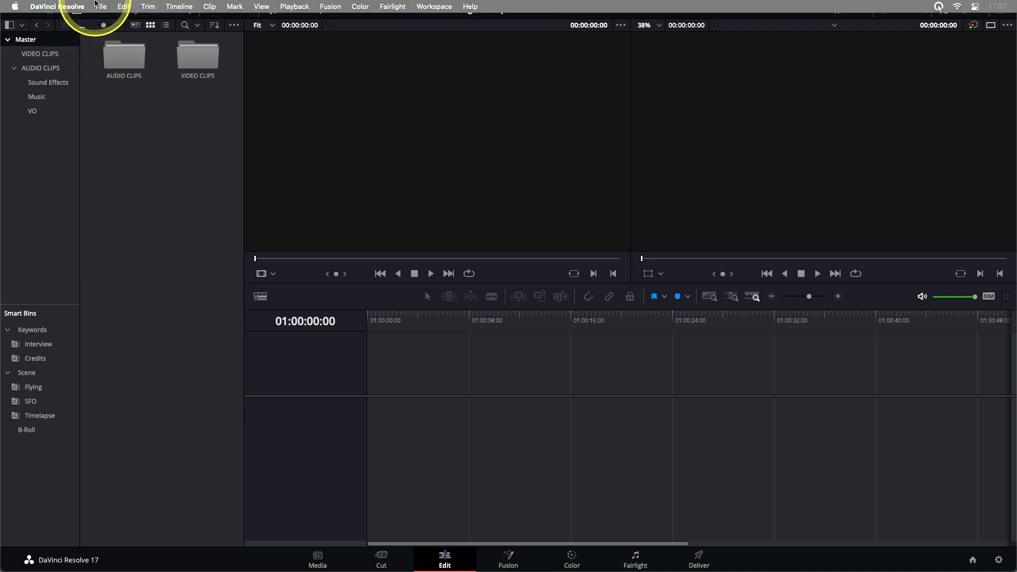
{"action": "left_click", "coordinate": [100, 7]}
{"action": "left_click", "coordinate": [108, 33]}
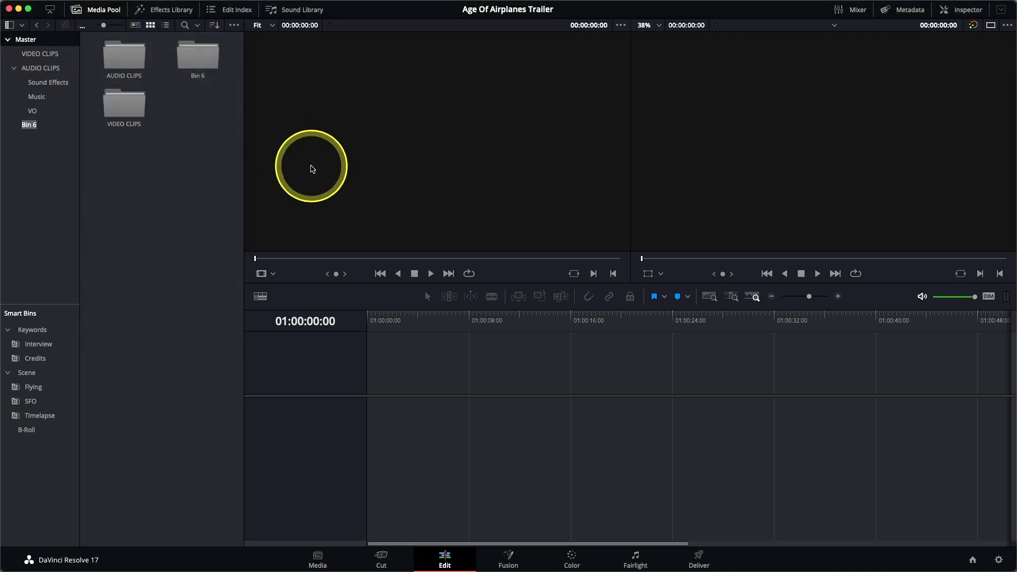
{"action": "type", "text": "T"}
{"action": "left_click", "coordinate": [56, 127]}
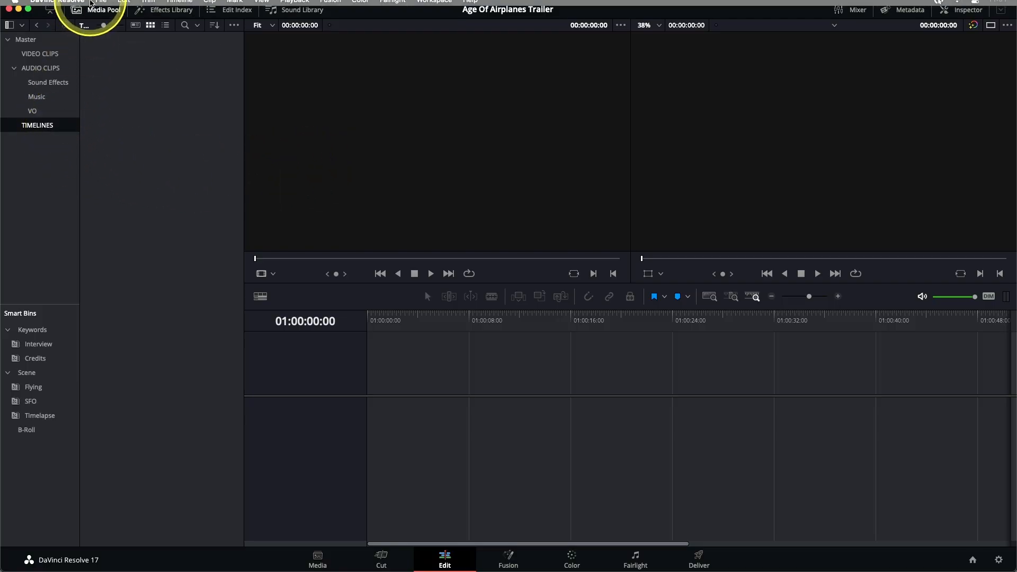
Create an empty timeline named AOA Trailer v1 in the TIMELINES bin using the project settings, after reviewing the custom format options.
{"action": "left_click", "coordinate": [103, 6]}
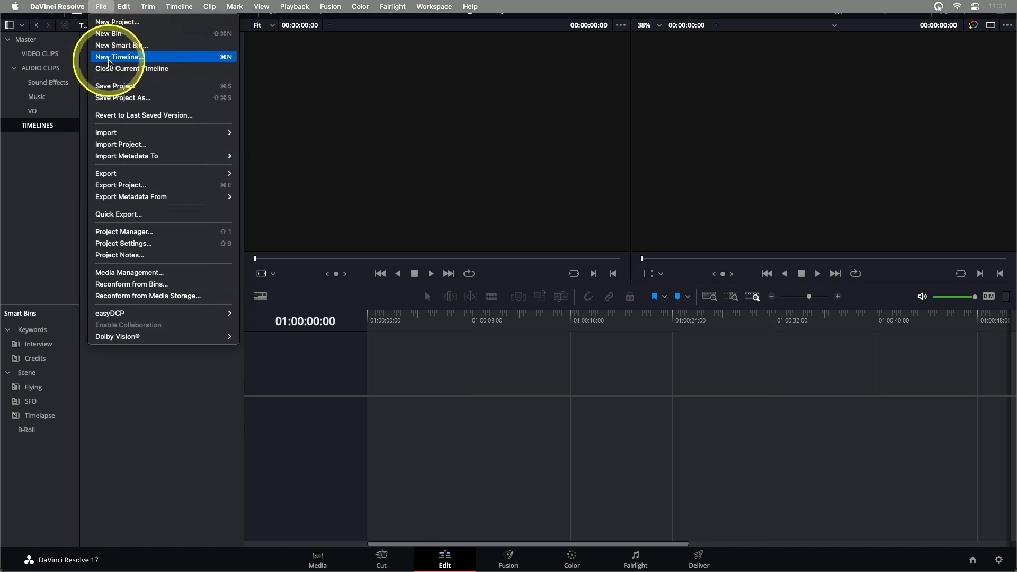
{"action": "left_click", "coordinate": [110, 57]}
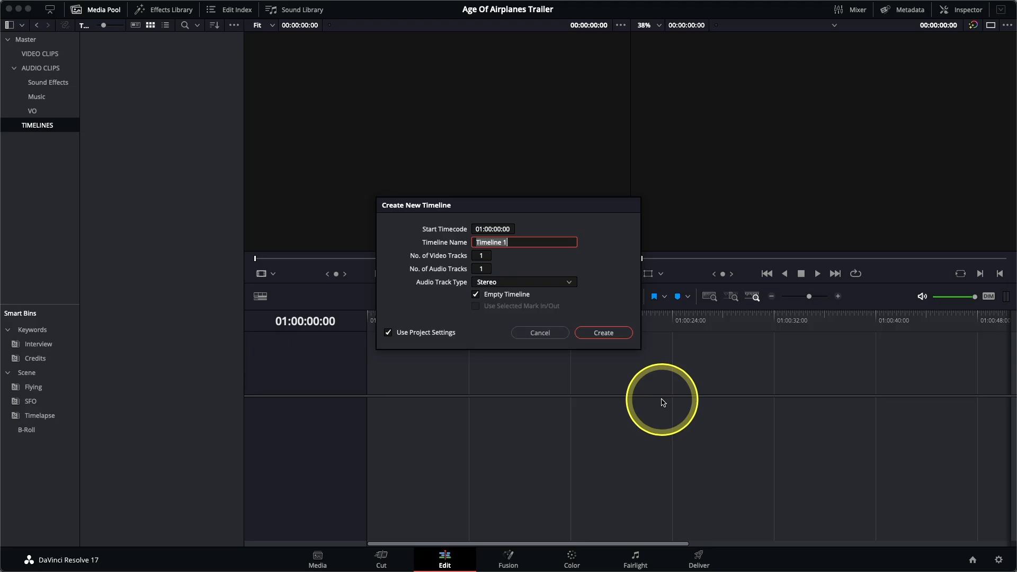
{"action": "type", "text": "AOA Trailer v1"}
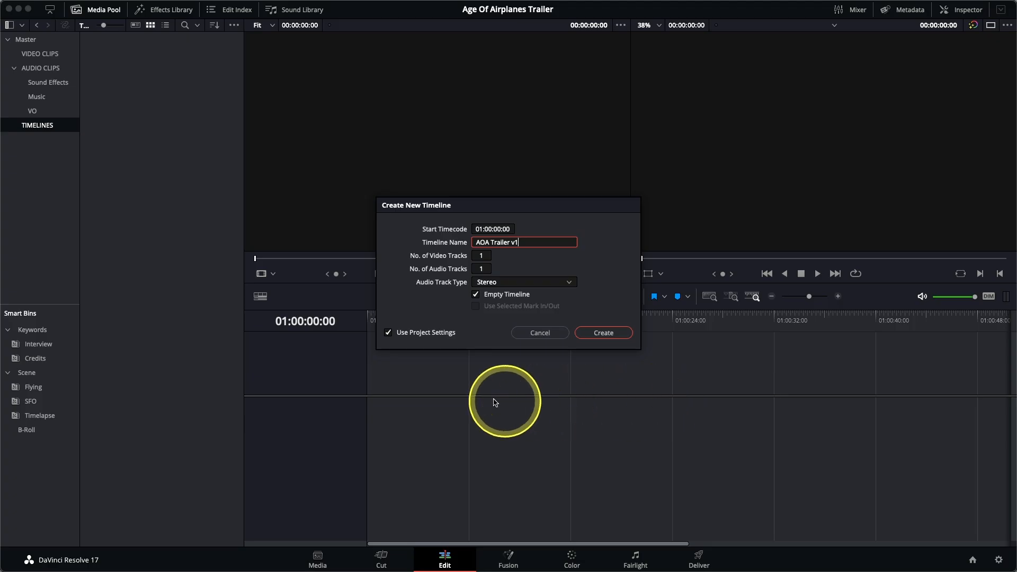
{"action": "left_click", "coordinate": [434, 336]}
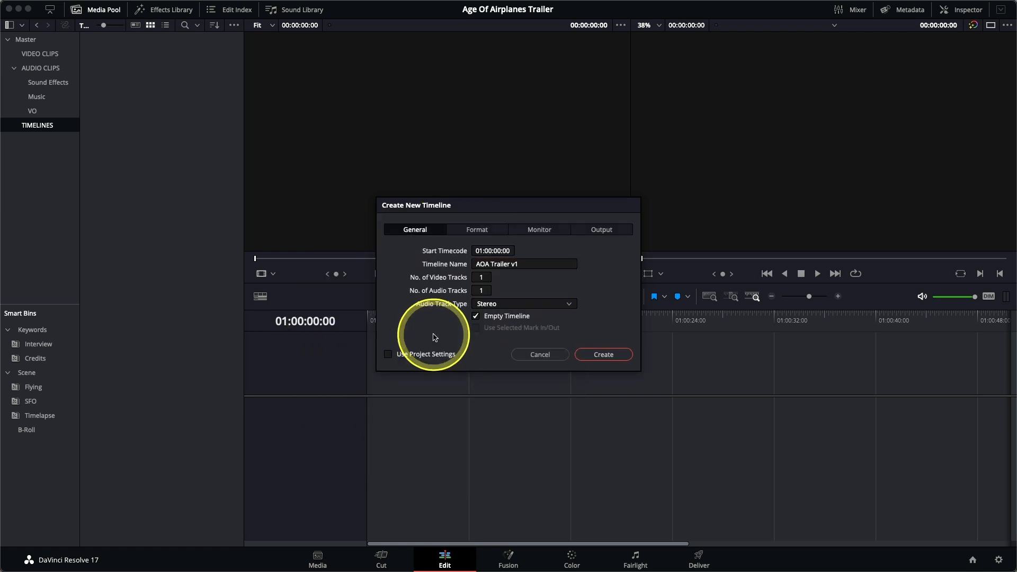
{"action": "left_click", "coordinate": [472, 231]}
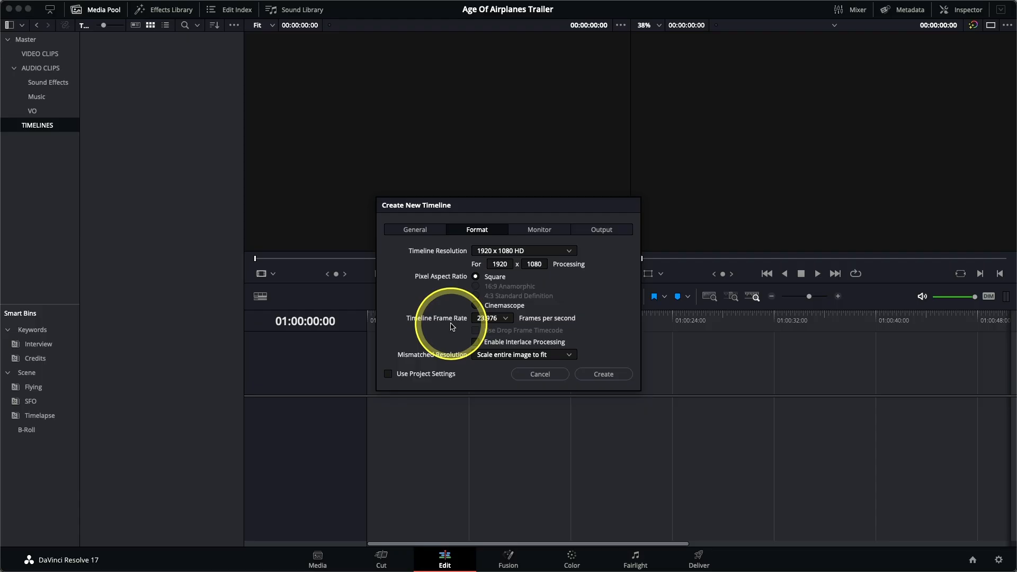
{"action": "left_click", "coordinate": [430, 374]}
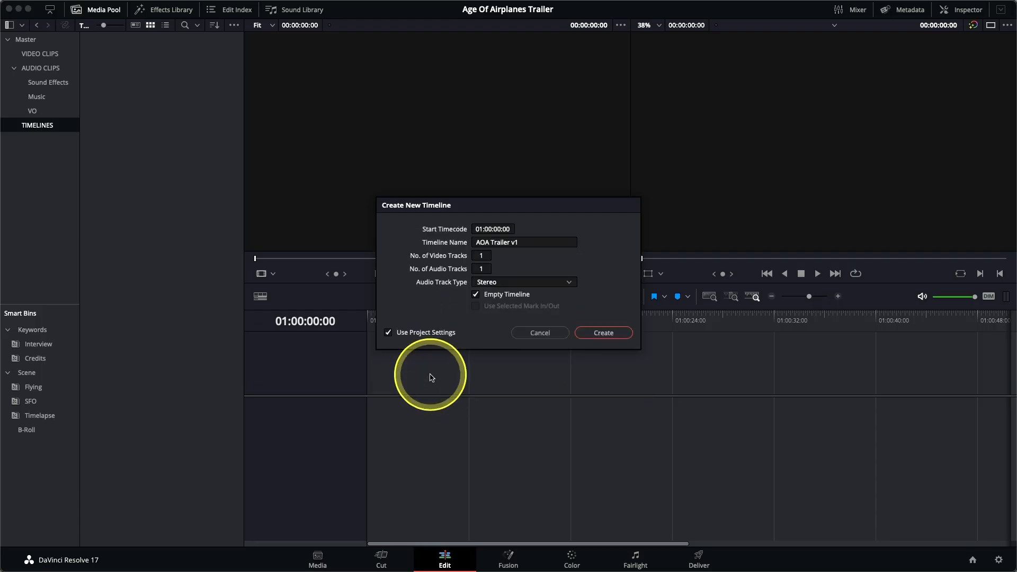
{"action": "left_click", "coordinate": [612, 337]}
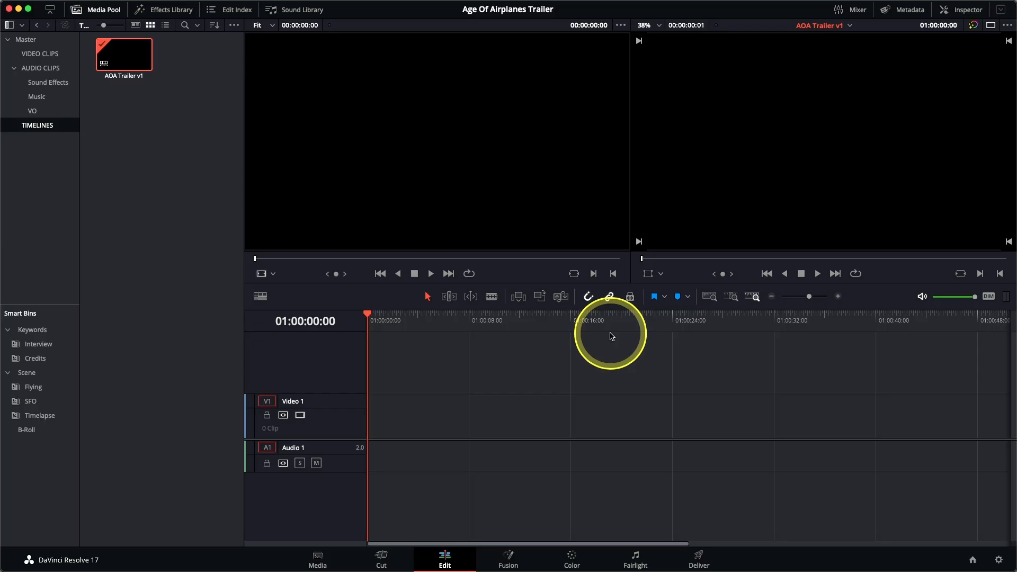
Show the Interview smart bin's clips and sort them by Clip Name.
{"action": "left_click", "coordinate": [38, 344]}
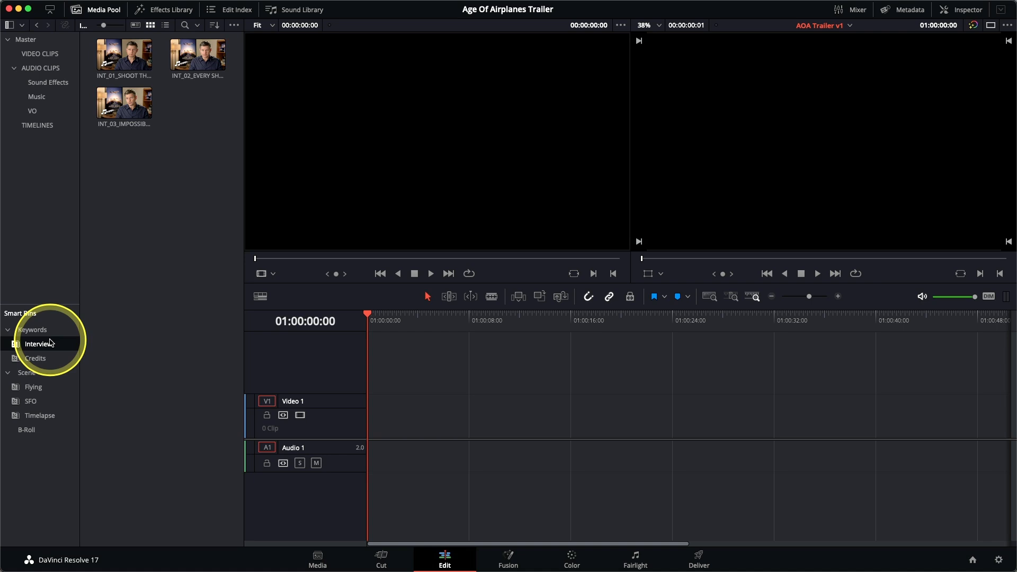
{"action": "left_click", "coordinate": [214, 26]}
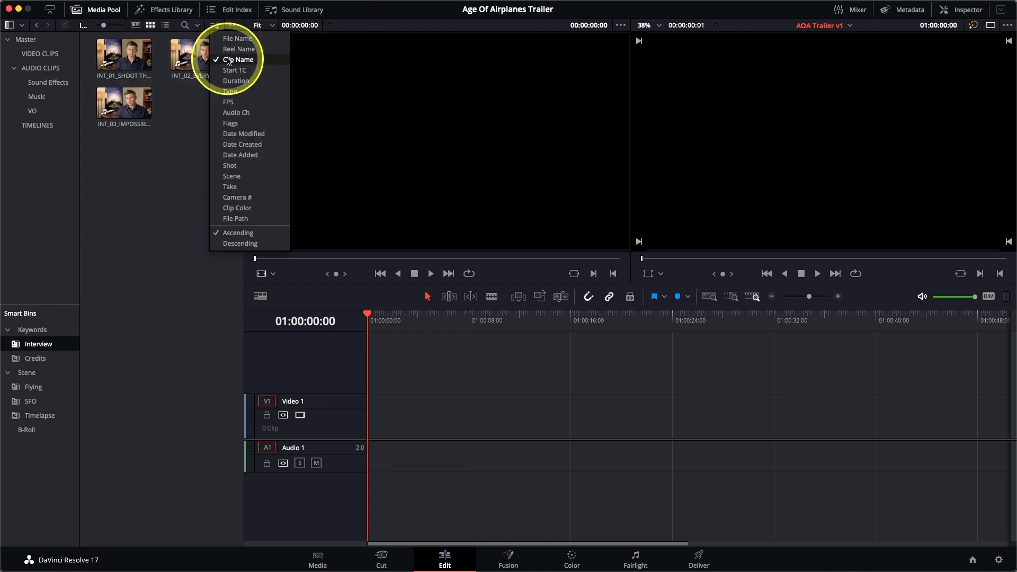
{"action": "left_click", "coordinate": [227, 62]}
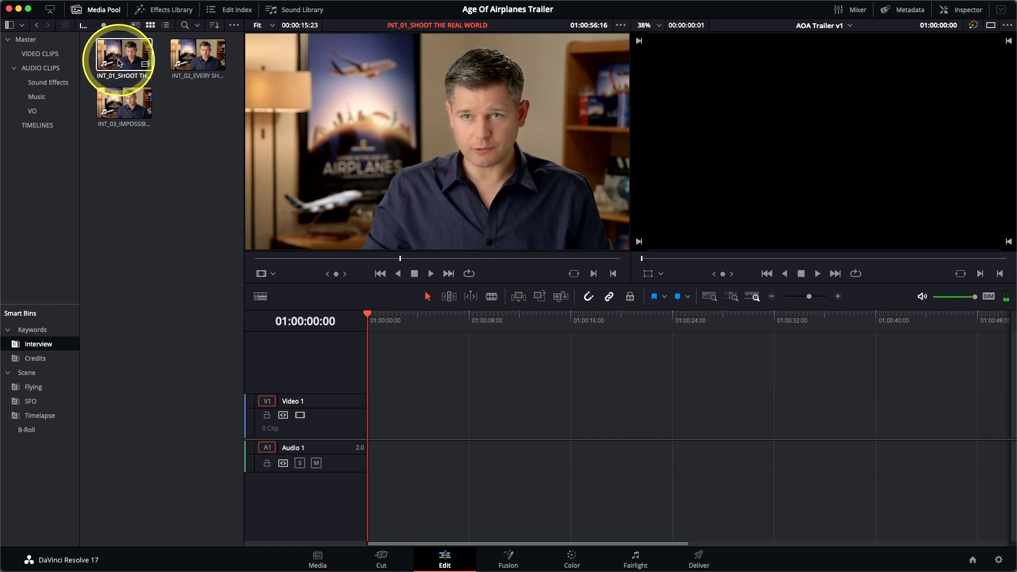
Load INT_01_SHOOT THE REAL WORLD into the source viewer and play it through from its start.
{"action": "left_click", "coordinate": [118, 62]}
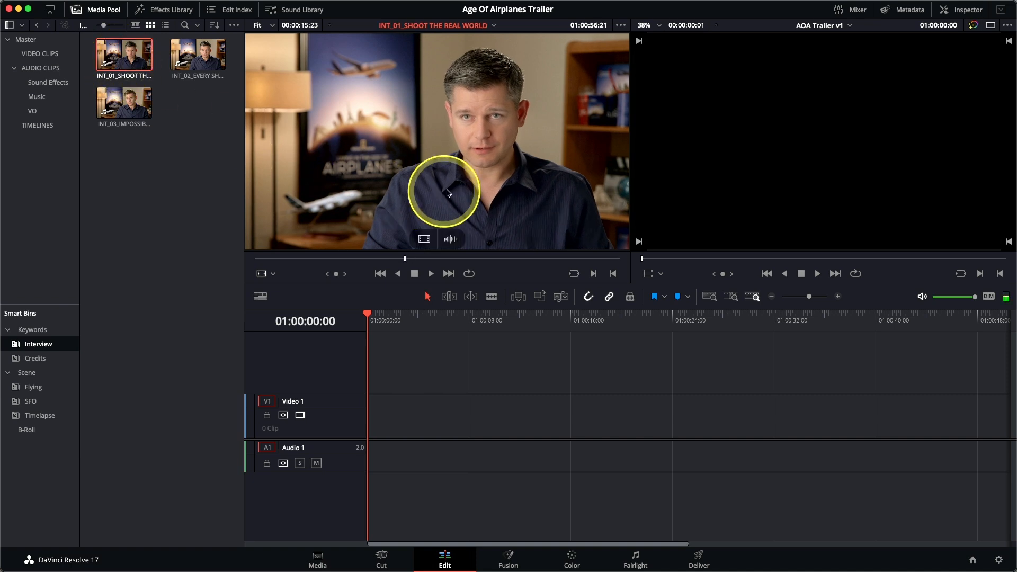
{"action": "left_click_drag", "start_coordinate": [405, 258], "coordinate": [252, 255]}
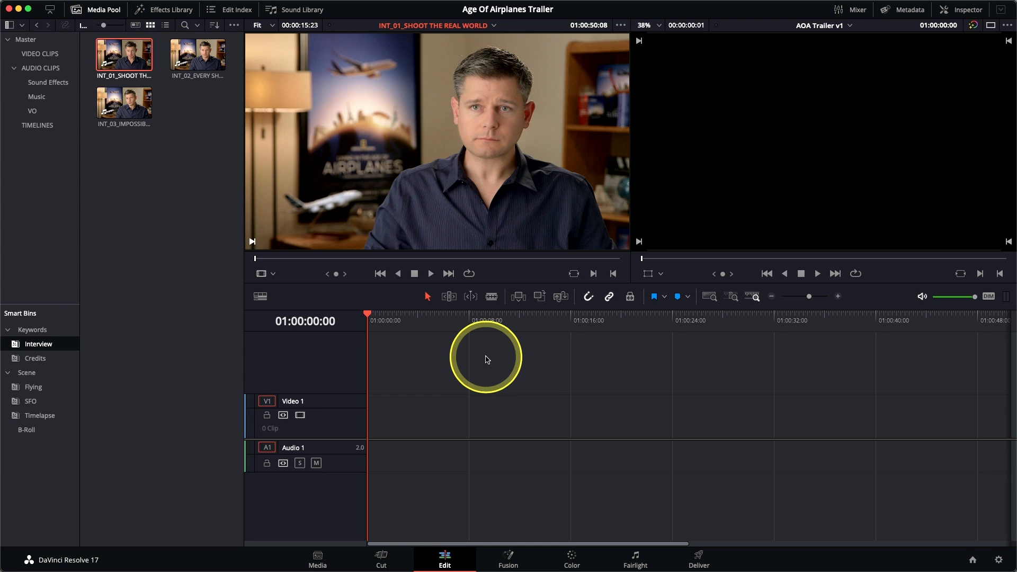
{"action": "key", "text": "space"}
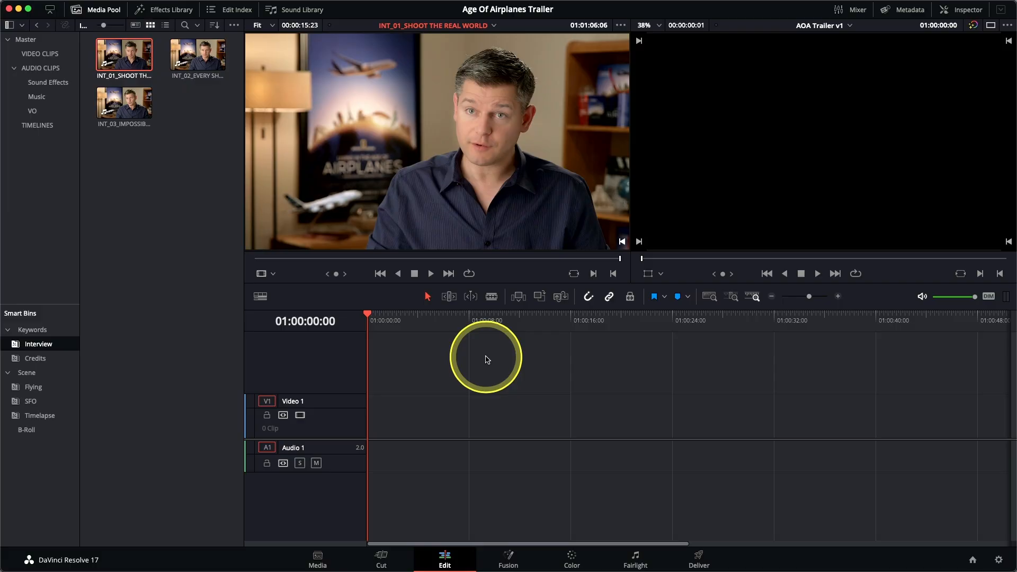
Place the loaded interview clip with its audio on Video 1 and Audio 1, starting about 5.5 seconds into the timeline.
{"action": "mouse_move", "coordinate": [461, 141]}
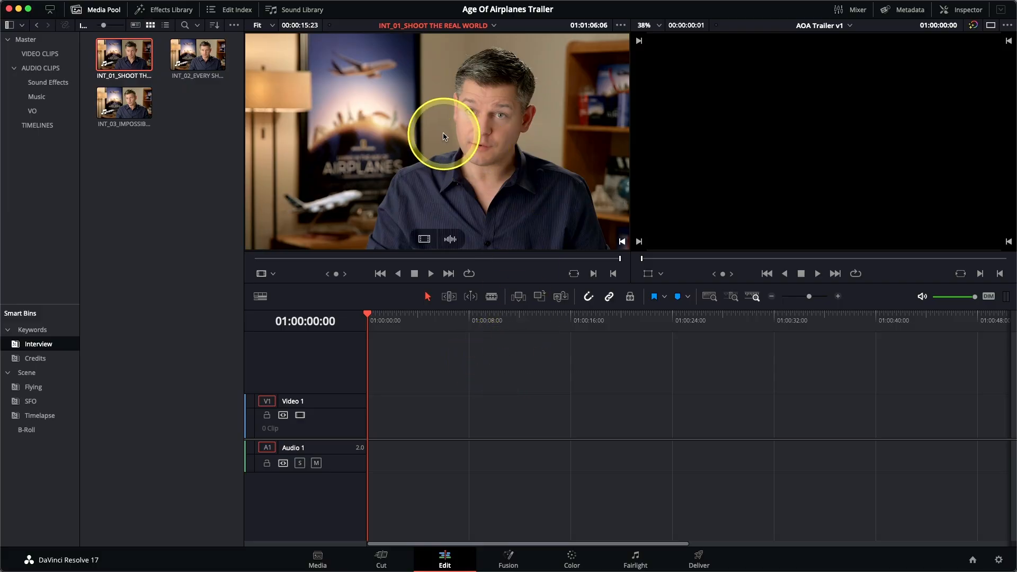
{"action": "left_click_drag", "start_coordinate": [443, 136], "coordinate": [435, 409]}
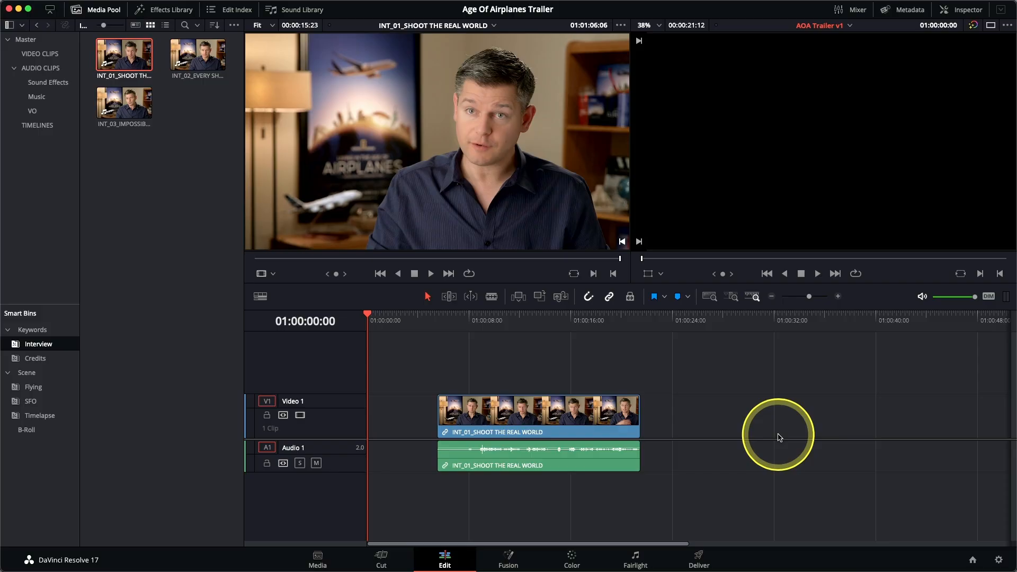
Undo the last clip placement and Overwrite INT_01_SHOOT THE REAL WORLD into the timeline at 01:00:00:00.
{"action": "key", "text": "super+z"}
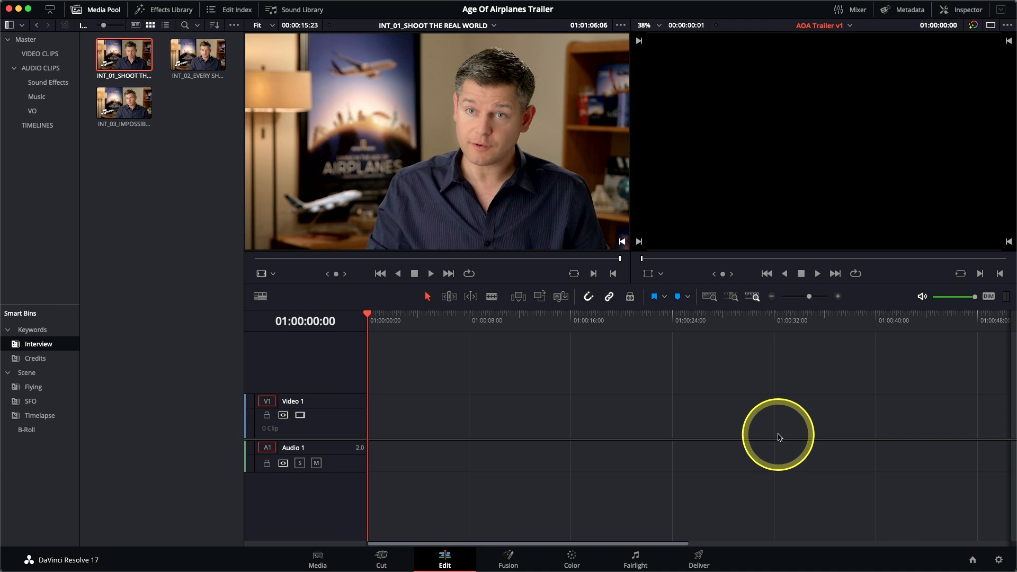
{"action": "left_click_drag", "start_coordinate": [451, 131], "coordinate": [788, 120]}
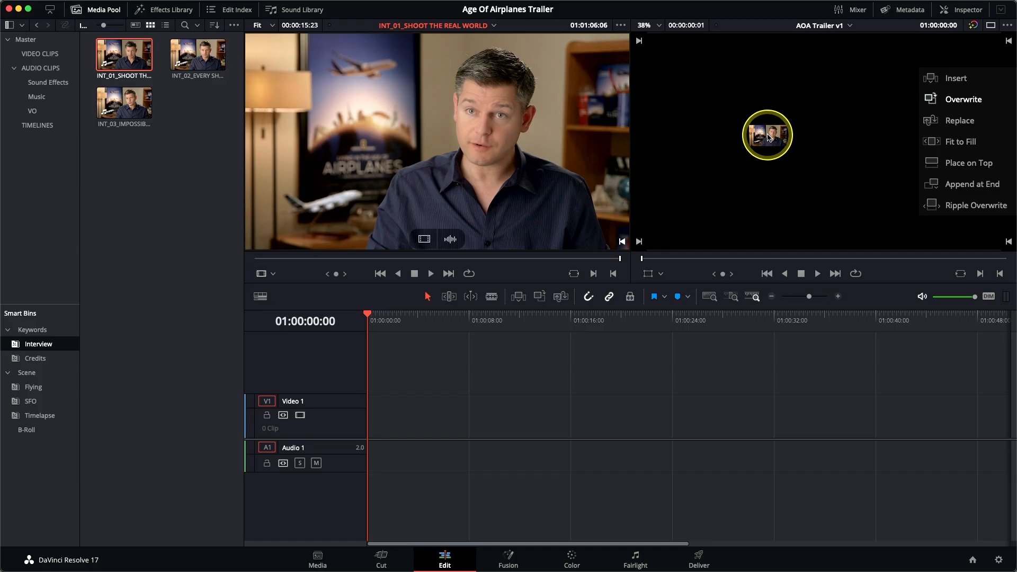
{"action": "left_click_drag", "start_coordinate": [763, 134], "coordinate": [769, 137]}
{"action": "left_click_drag", "start_coordinate": [769, 137], "coordinate": [769, 138]}
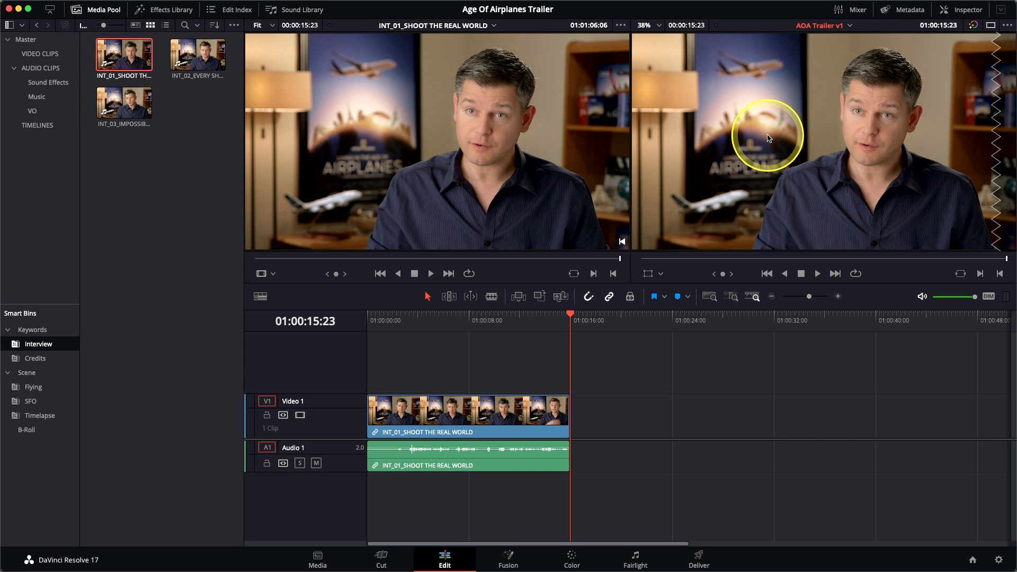
Play the timeline from its start and park the playhead at 01:00:11:00, leaving the whole edit fitted in view.
{"action": "key", "text": "Home"}
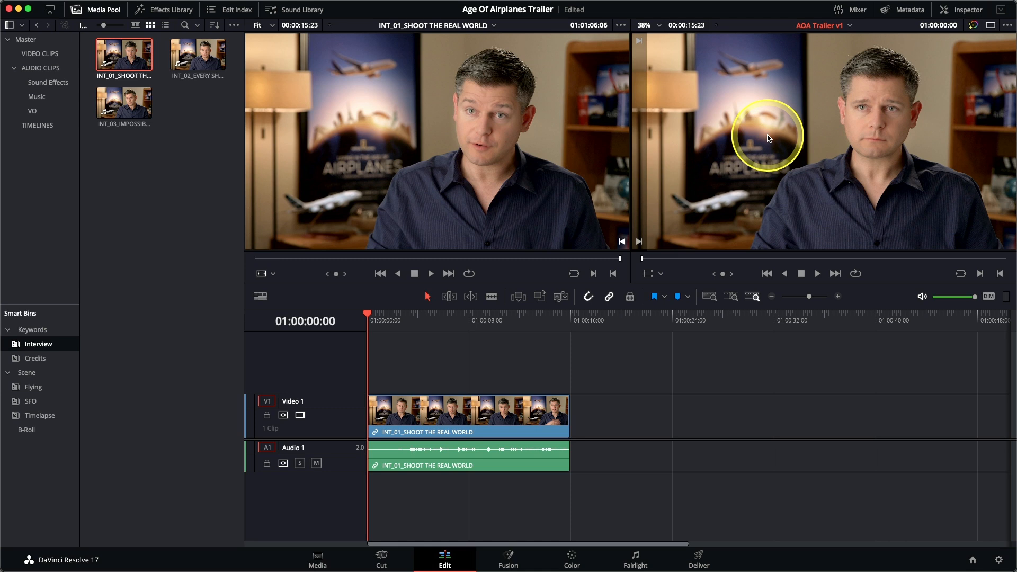
{"action": "key", "text": "space"}
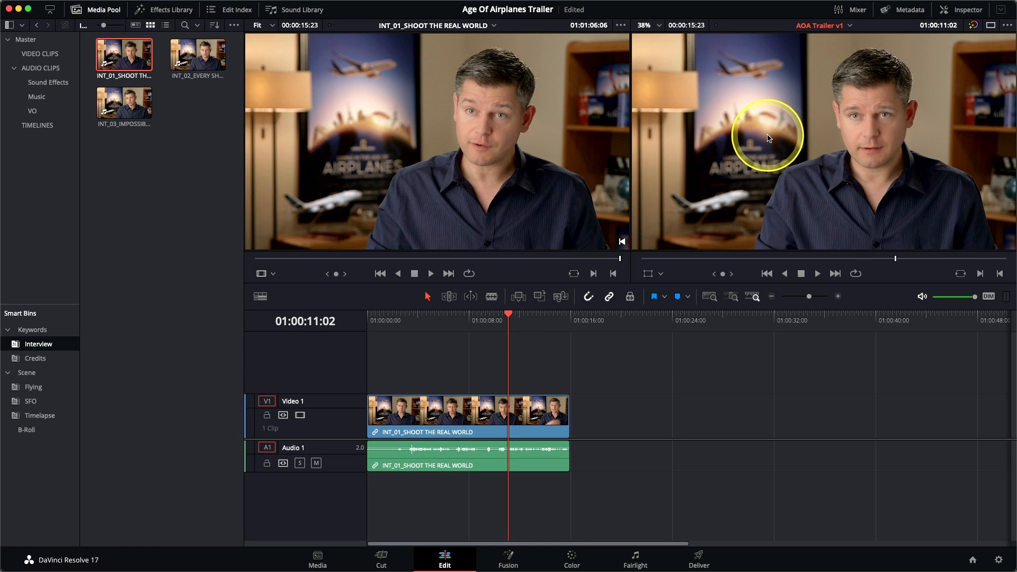
{"action": "left_click", "coordinate": [734, 304]}
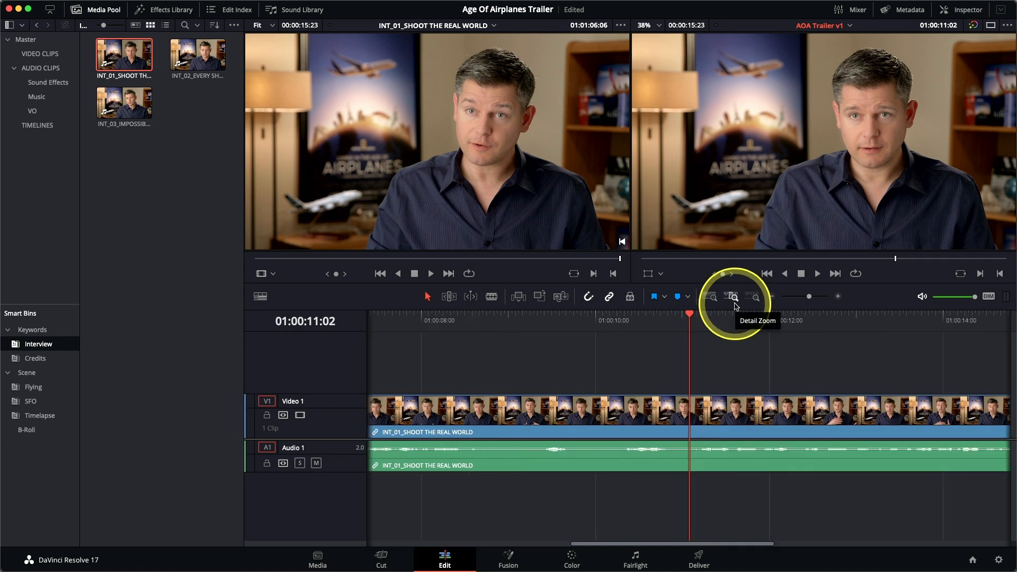
{"action": "key", "text": "j"}
{"action": "key", "text": "l"}
{"action": "key", "text": "k"}
{"action": "key", "text": "Right"}
{"action": "key", "text": "Right"}
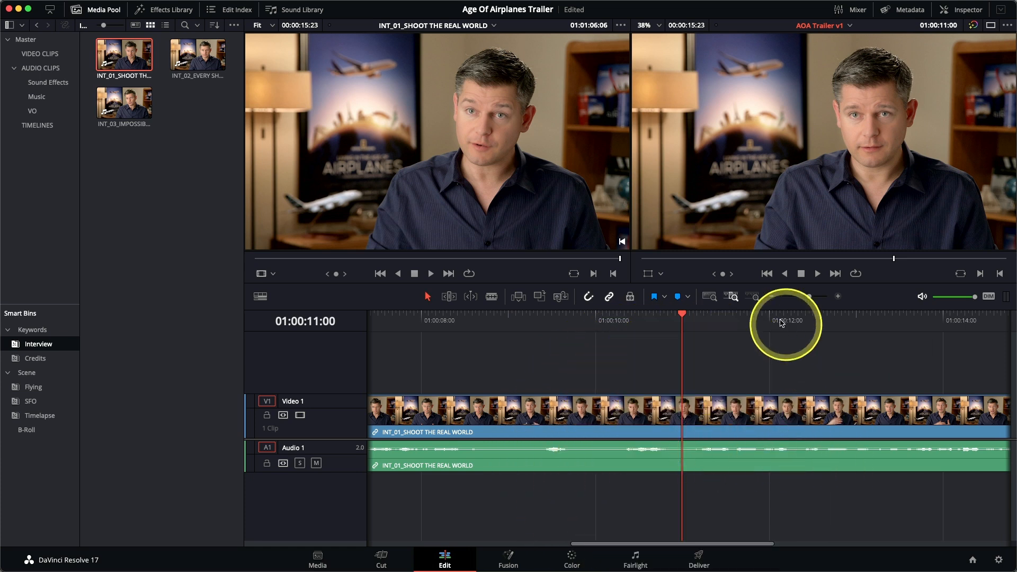
{"action": "left_click", "coordinate": [708, 298]}
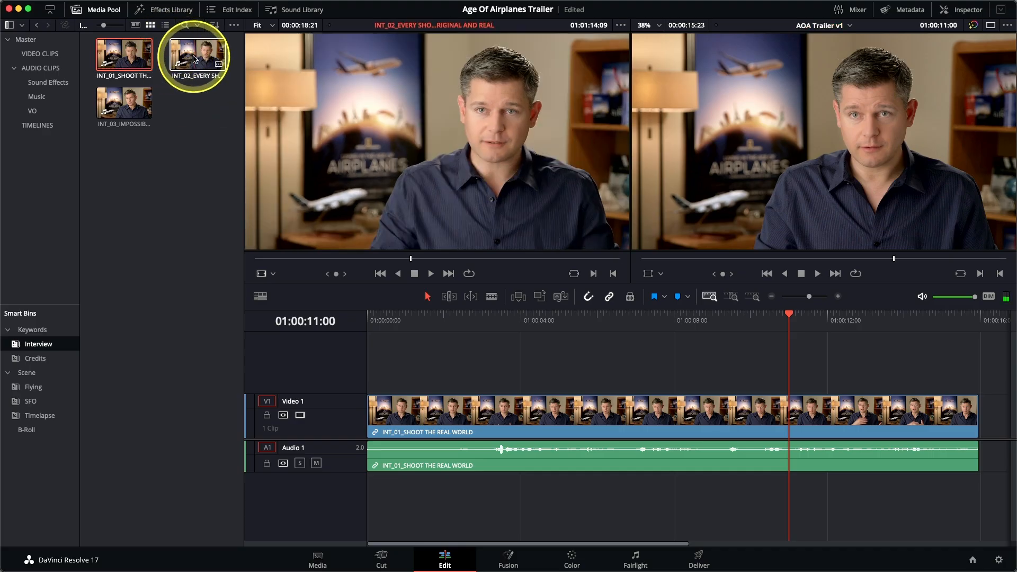
Load the INT_02 interview clip into the source viewer and play it through from its start.
{"action": "left_click", "coordinate": [194, 59]}
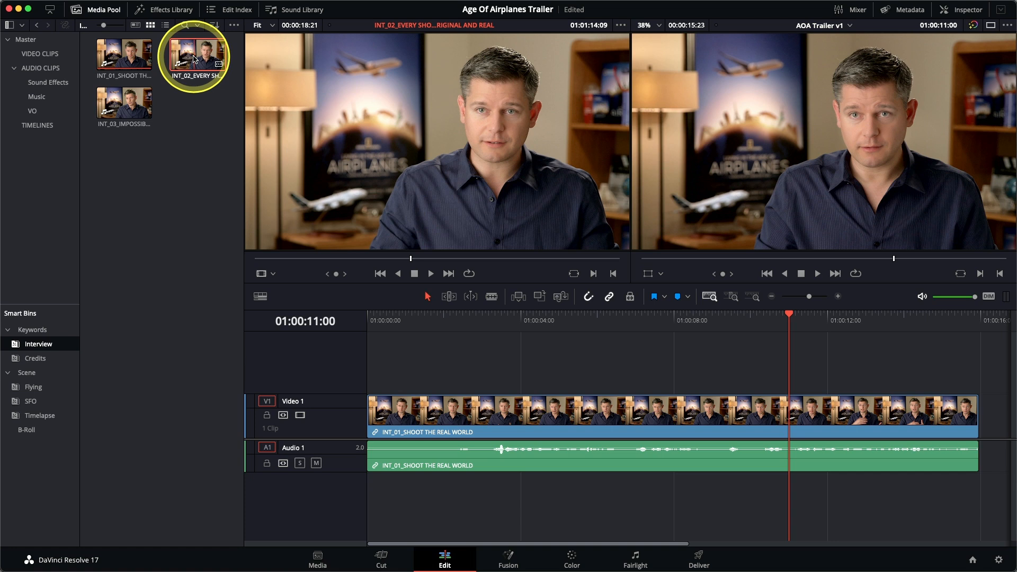
{"action": "key", "text": "Home"}
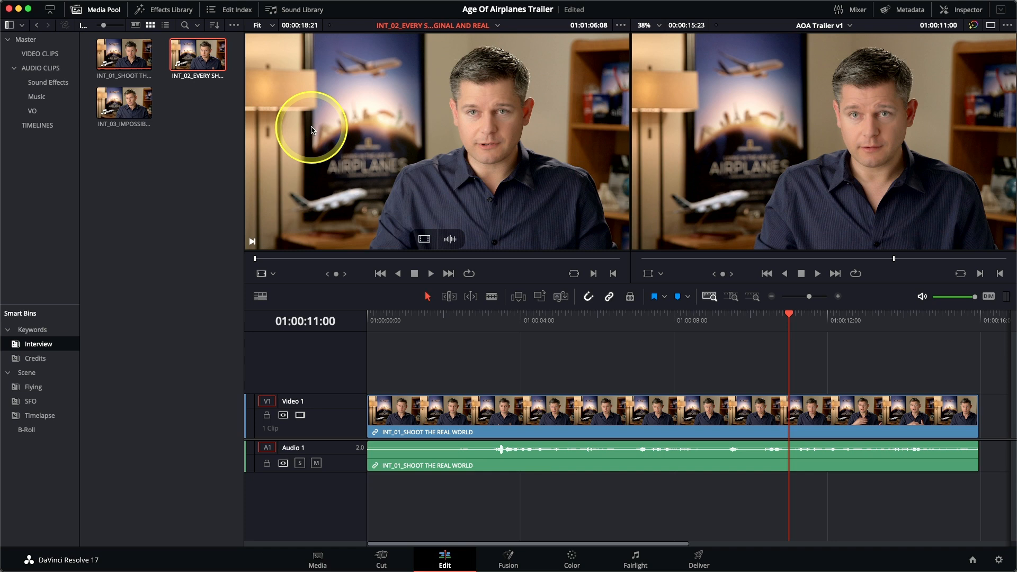
{"action": "key", "text": "space"}
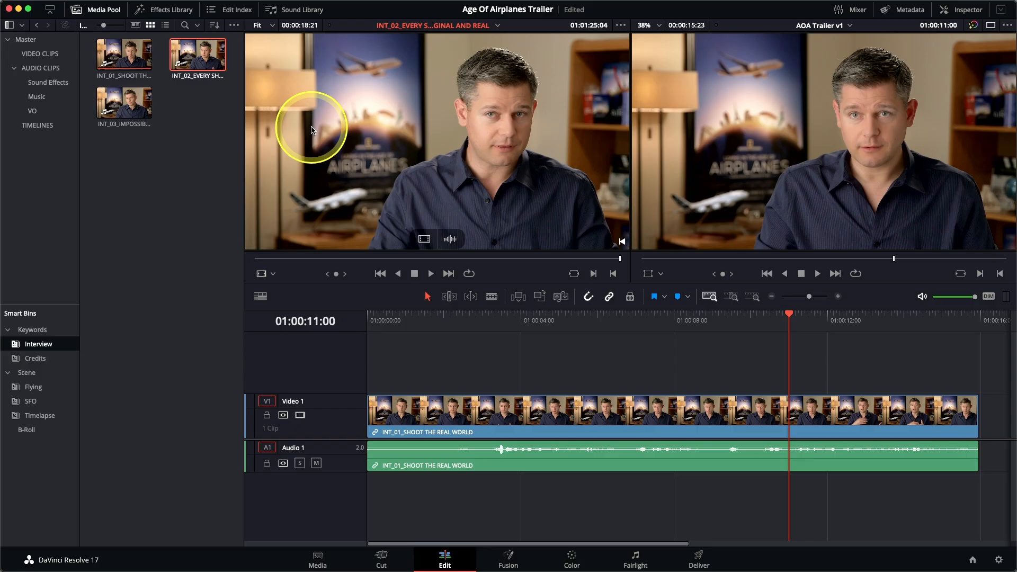
Try the full clip audio waveform in the source viewer, switch to the zoomed one, and scrub INT_02 back to its start.
{"action": "left_click", "coordinate": [618, 26]}
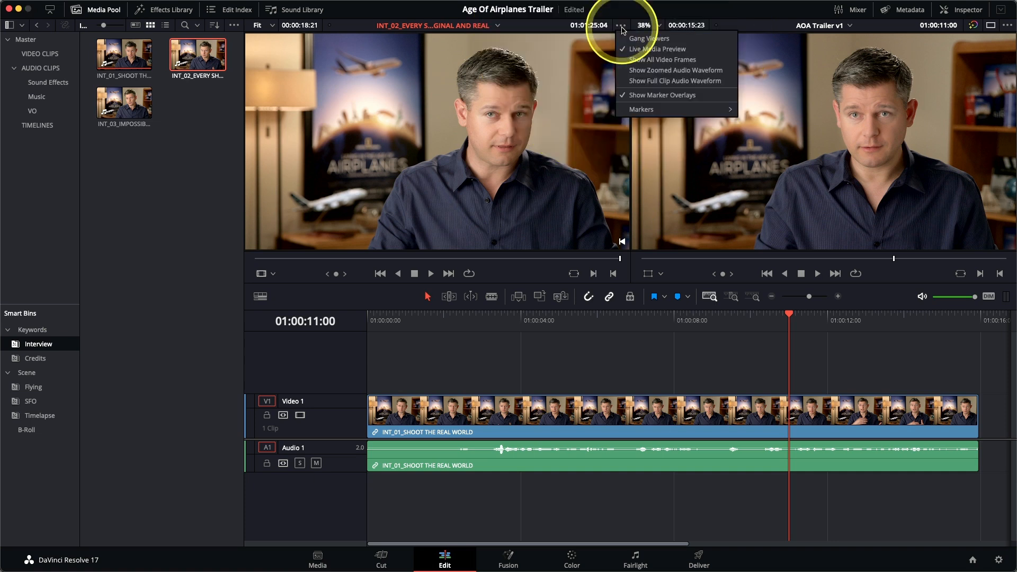
{"action": "left_click", "coordinate": [660, 86]}
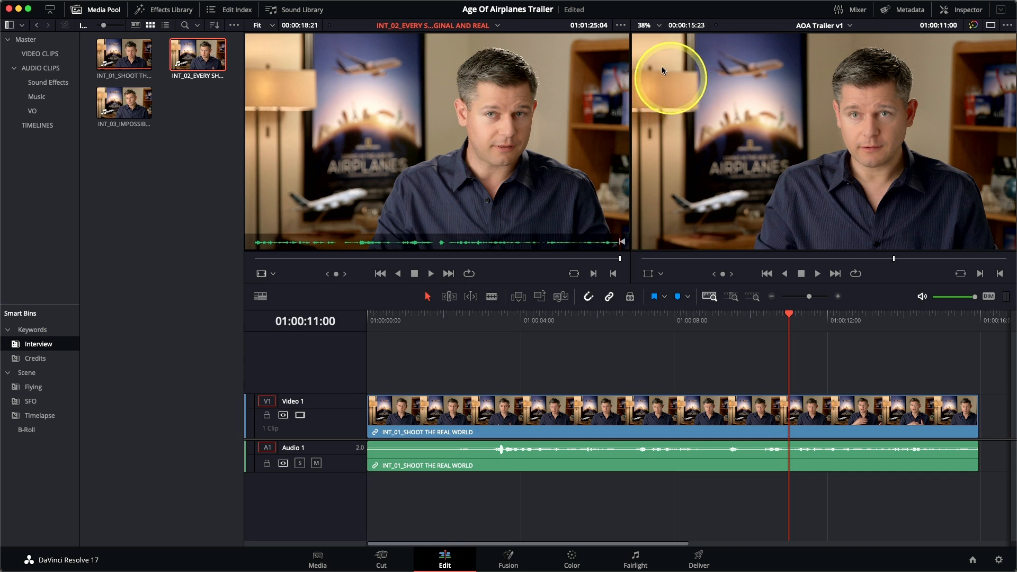
{"action": "left_click", "coordinate": [621, 25]}
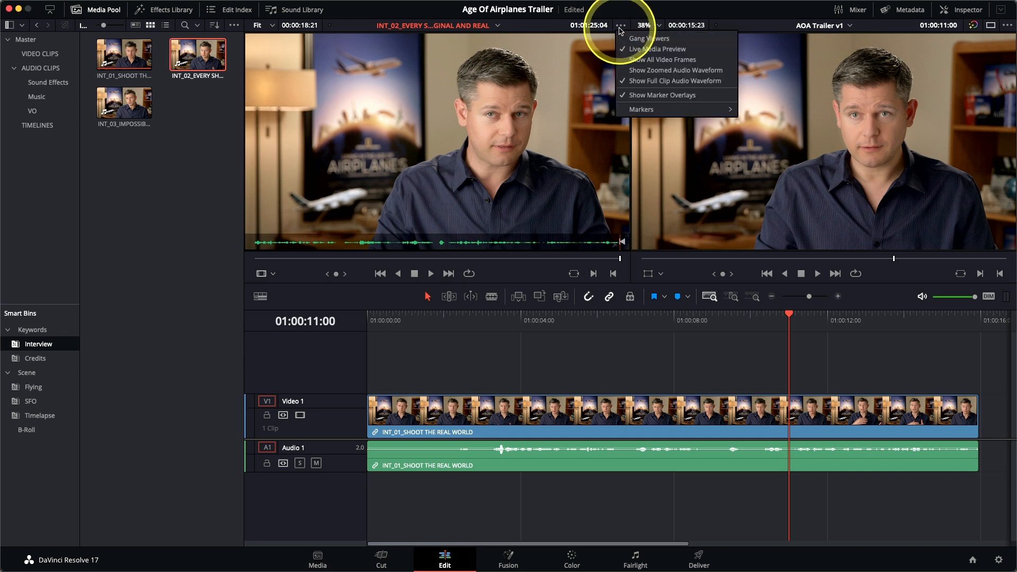
{"action": "left_click", "coordinate": [656, 73]}
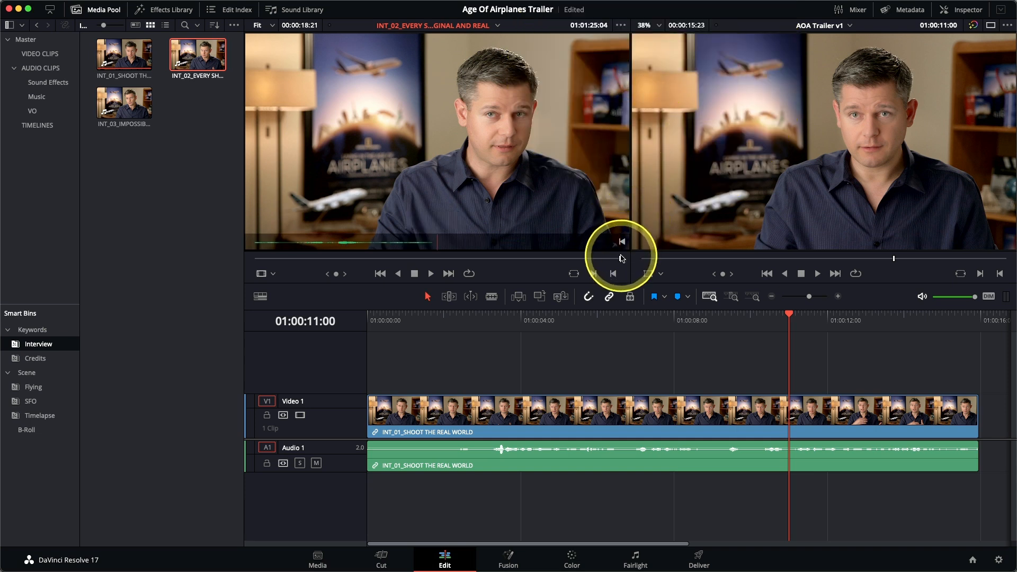
{"action": "left_click_drag", "start_coordinate": [559, 259], "coordinate": [433, 258]}
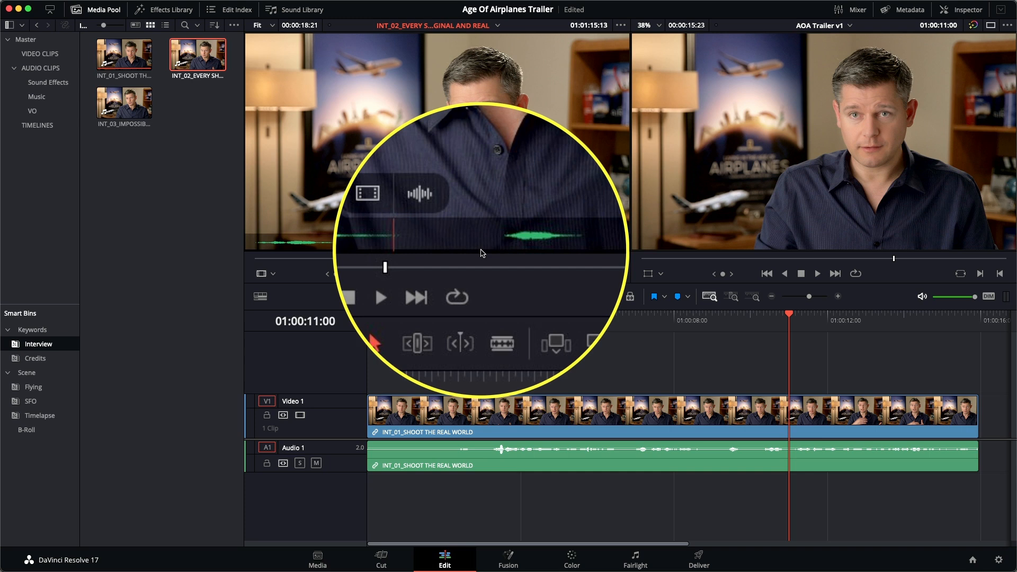
{"action": "left_click_drag", "start_coordinate": [433, 259], "coordinate": [250, 258]}
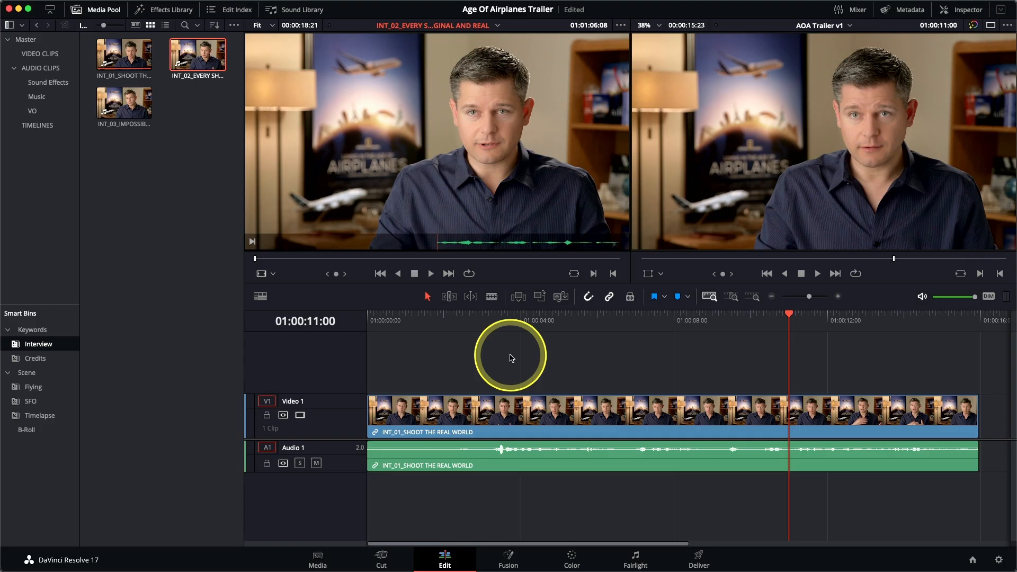
Play INT_02 to find the start of the wanted sentence and mark an In point at 01:01:11:06.
{"action": "key", "text": "space"}
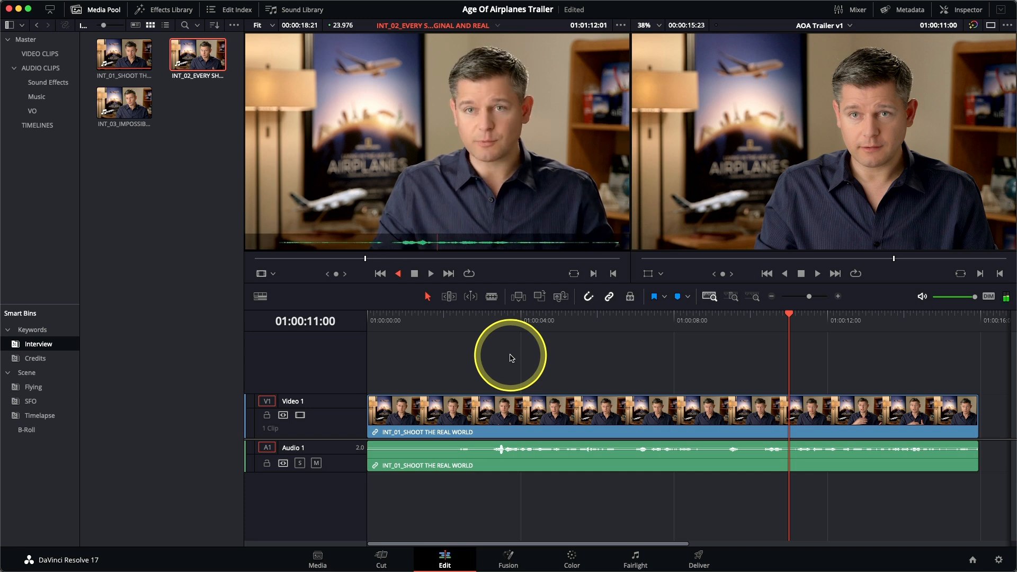
{"action": "key", "text": "l"}
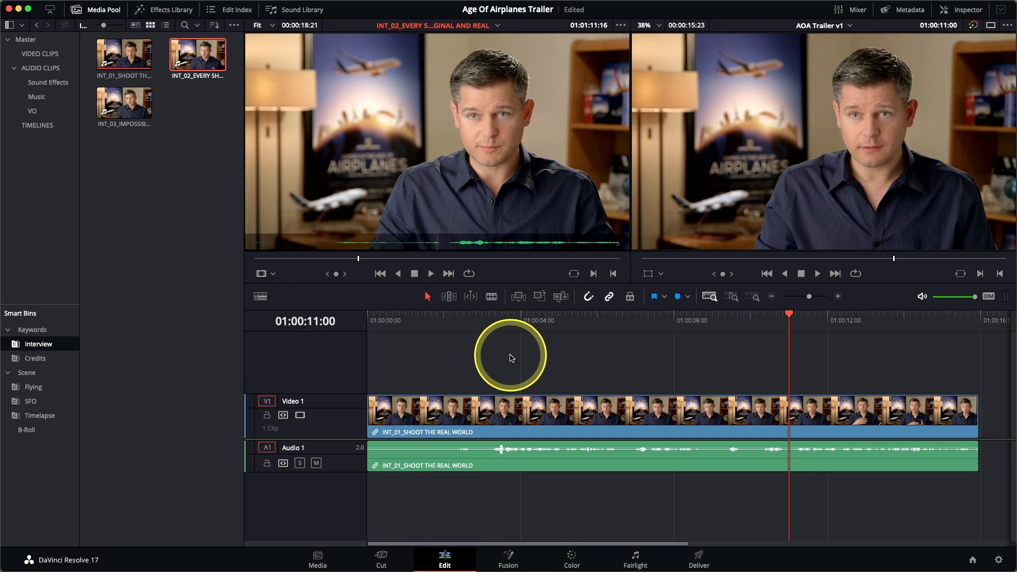
{"action": "key", "text": "k"}
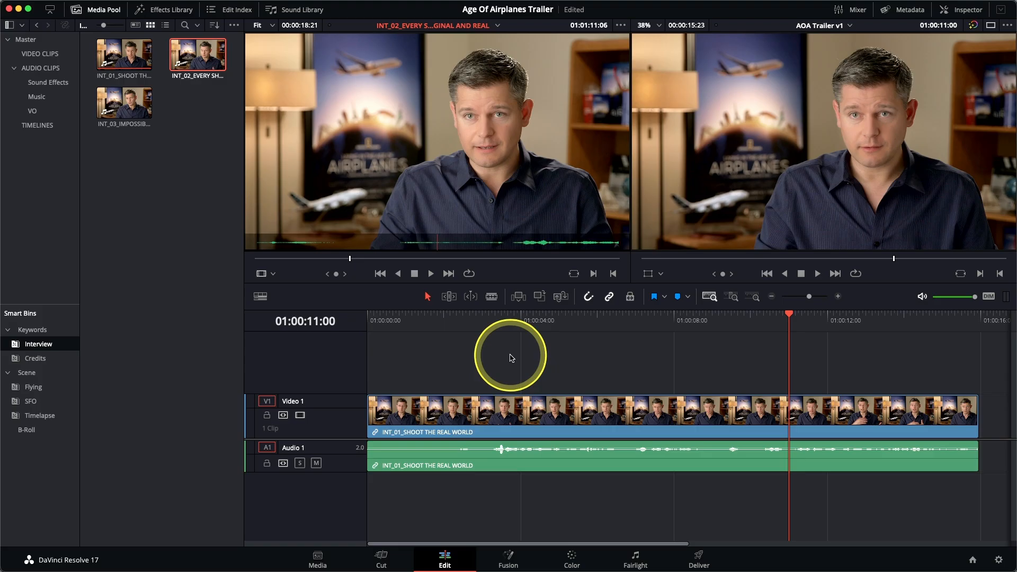
{"action": "key", "text": "i"}
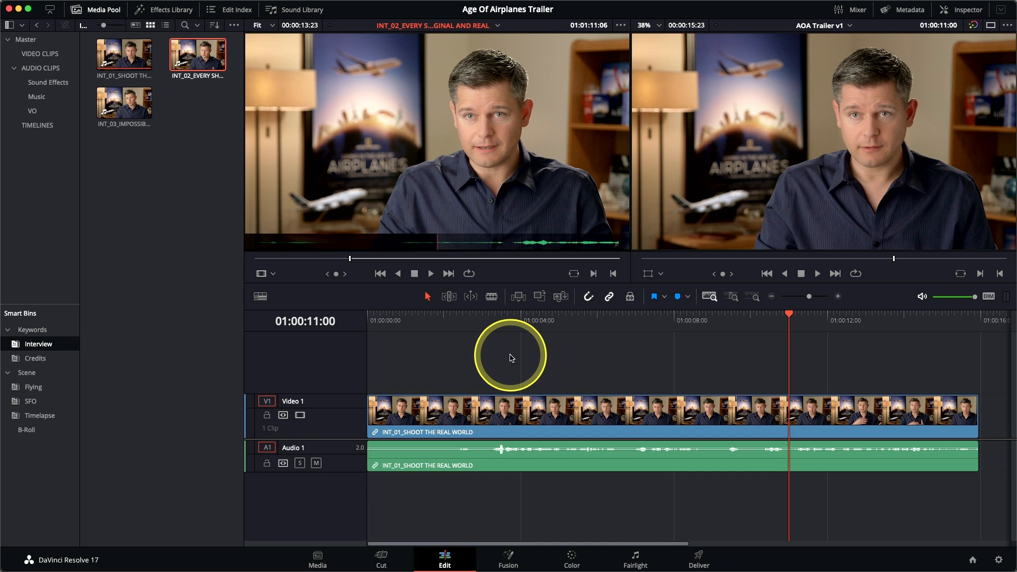
Play on to the end of the wanted phrase in INT_02 and mark an Out point at 01:01:23:19.
{"action": "key", "text": "space"}
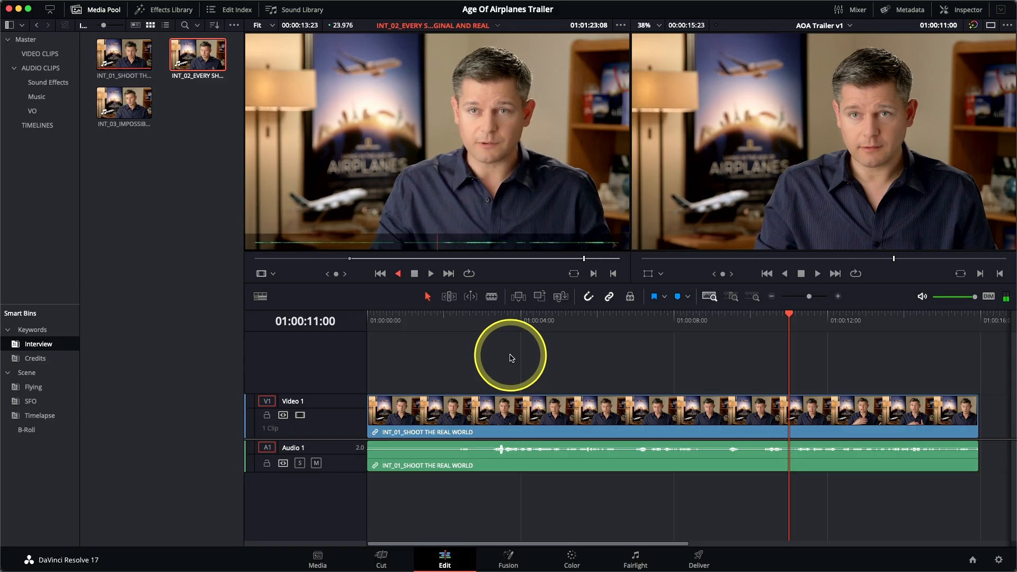
{"action": "key", "text": "l"}
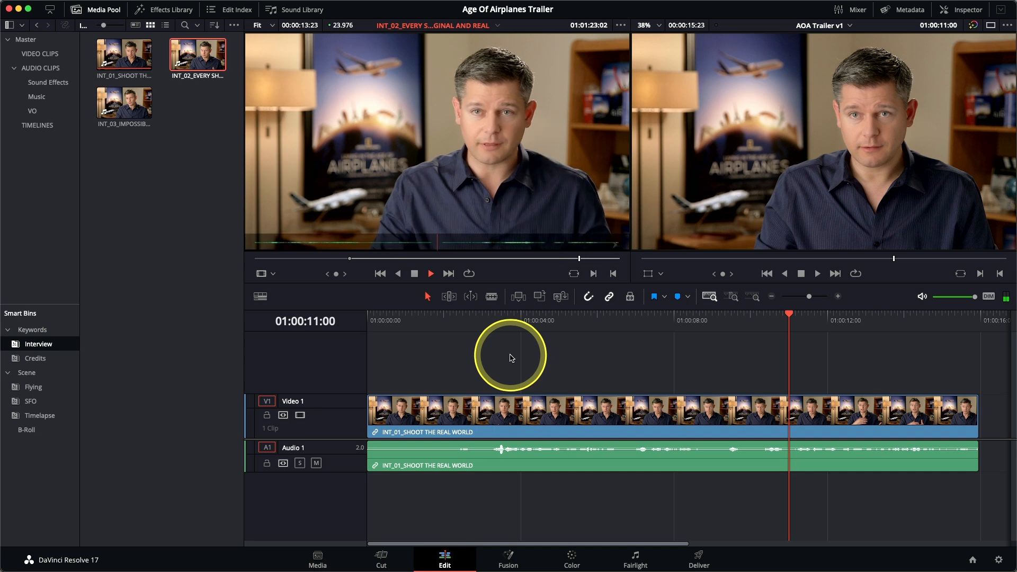
{"action": "key", "text": "k"}
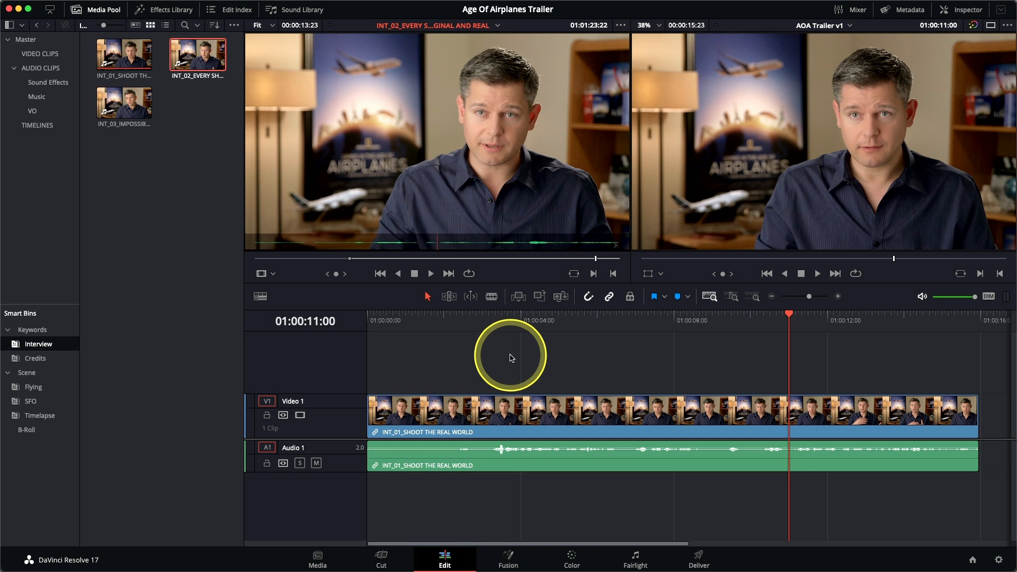
{"action": "key", "text": "Left"}
{"action": "key", "text": "Left"}
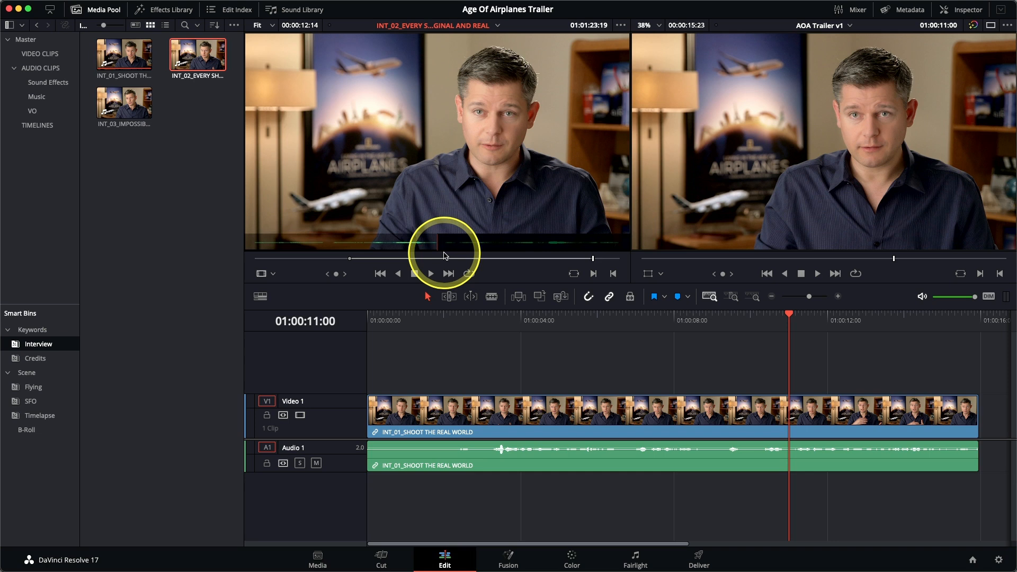
Check the In and Out points of INT_02, play the marked range, and extend the Out point to 01:01:23:20.
{"action": "key", "text": "shift+i"}
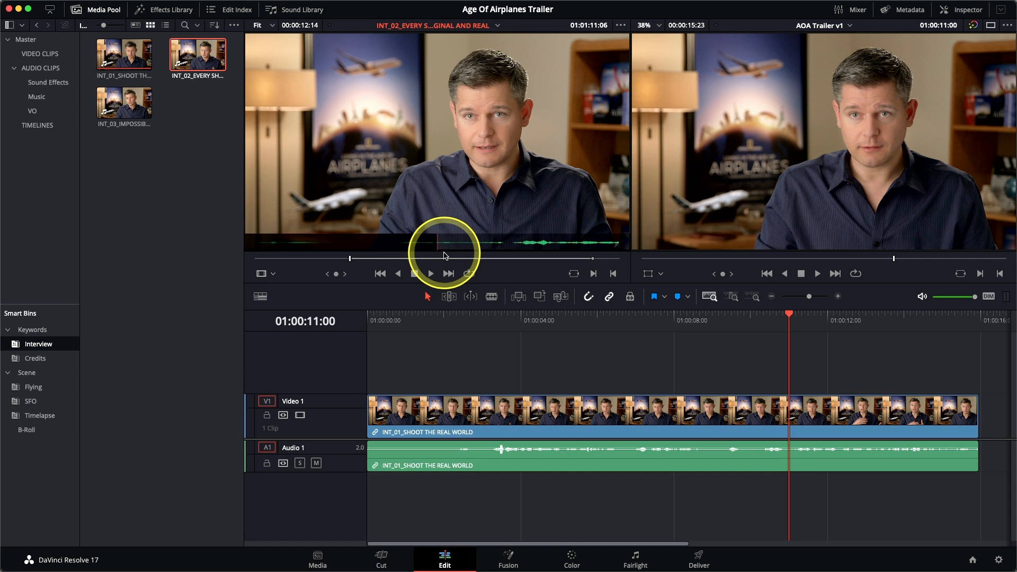
{"action": "key", "text": "shift+o"}
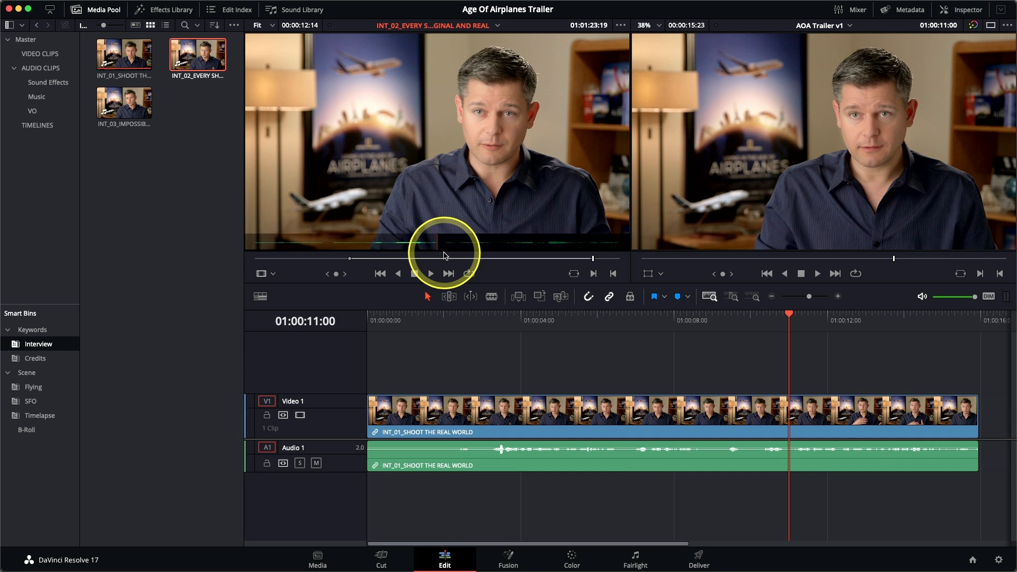
{"action": "key", "text": "alt+slash"}
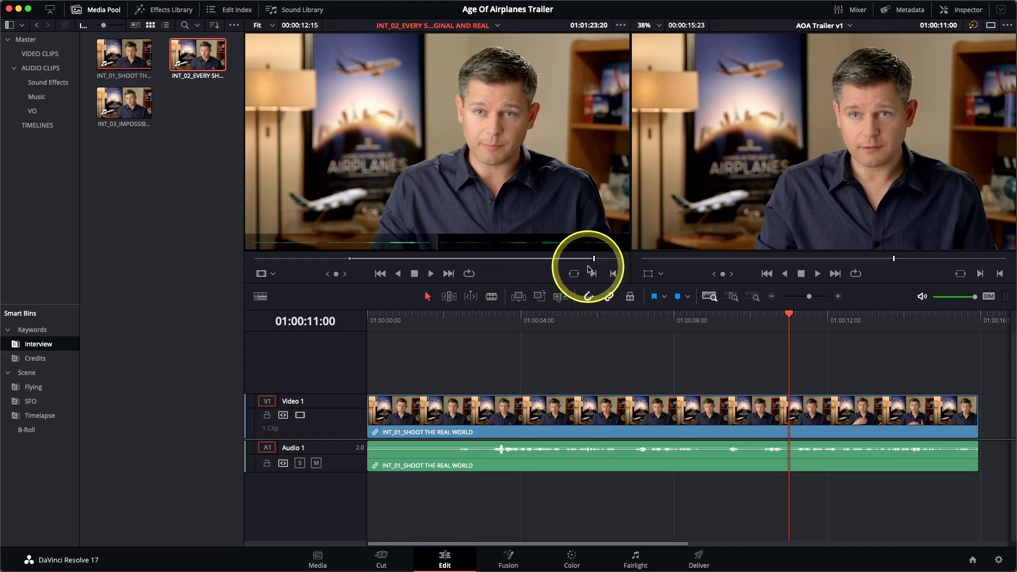
Review the end of the marked range by playing INT_02 from 01:01:22:12 to its Out point.
{"action": "left_click_drag", "start_coordinate": [581, 263], "coordinate": [568, 263]}
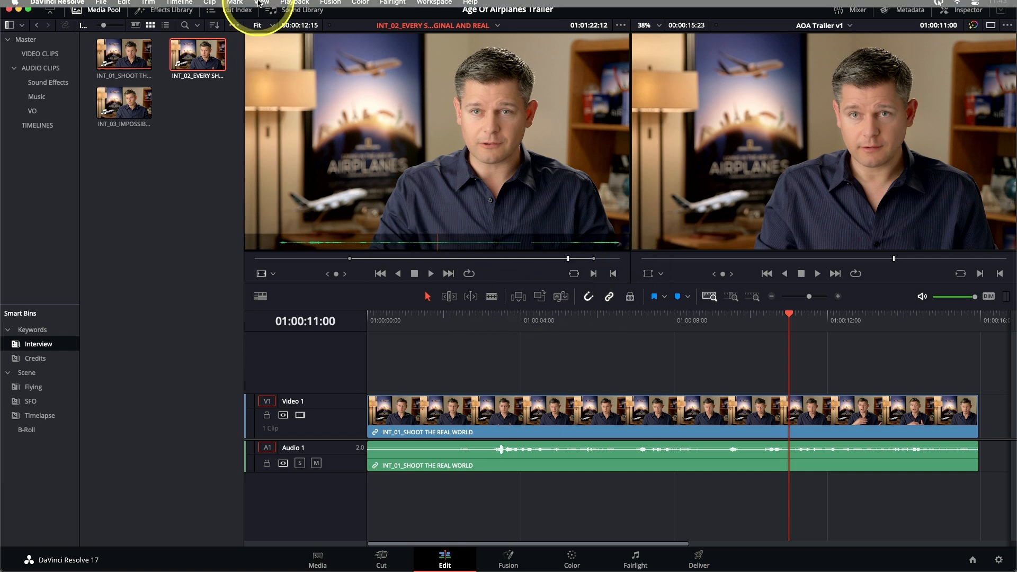
{"action": "left_click", "coordinate": [294, 6]}
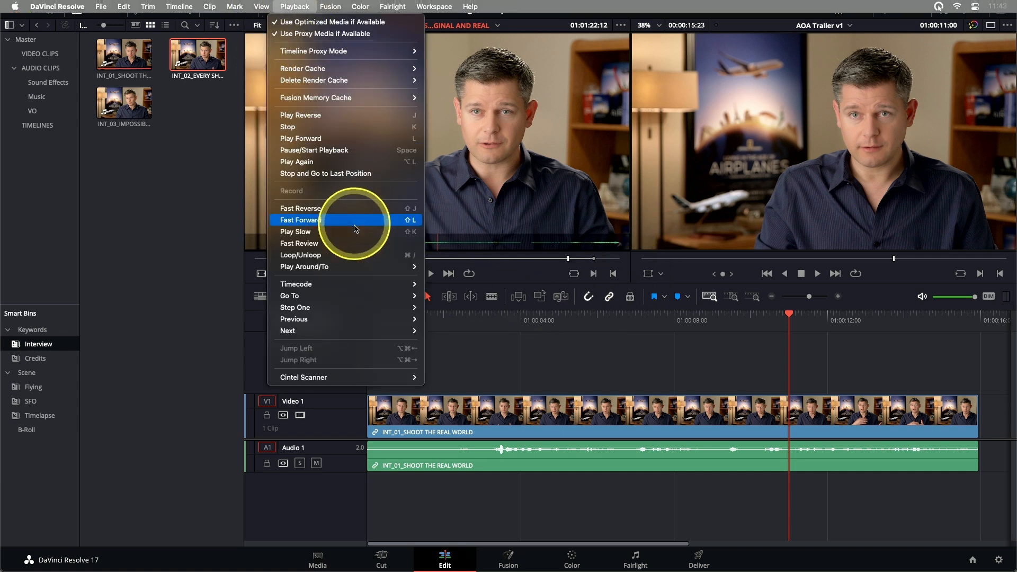
{"action": "mouse_move", "coordinate": [352, 267]}
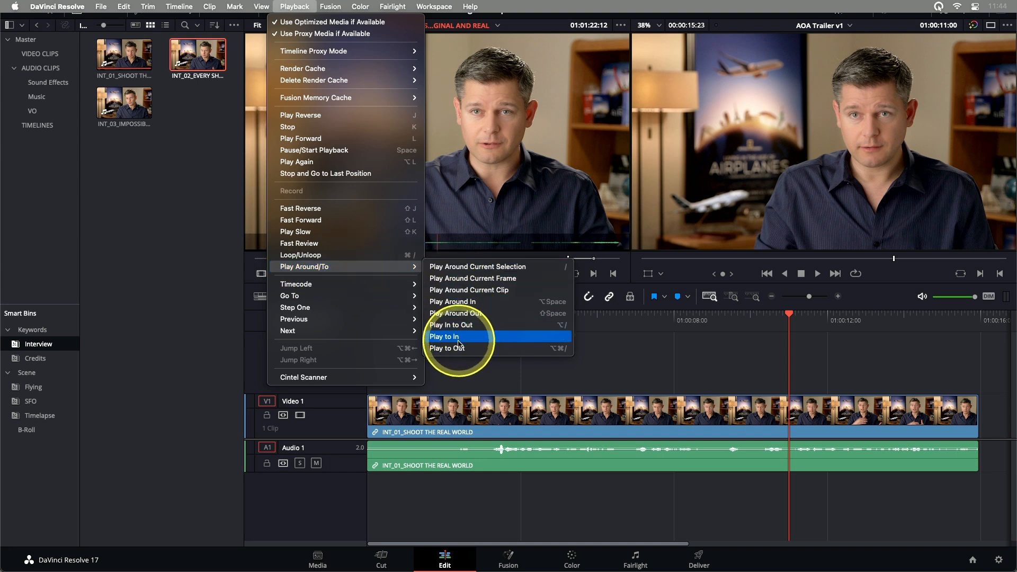
{"action": "left_click", "coordinate": [558, 350]}
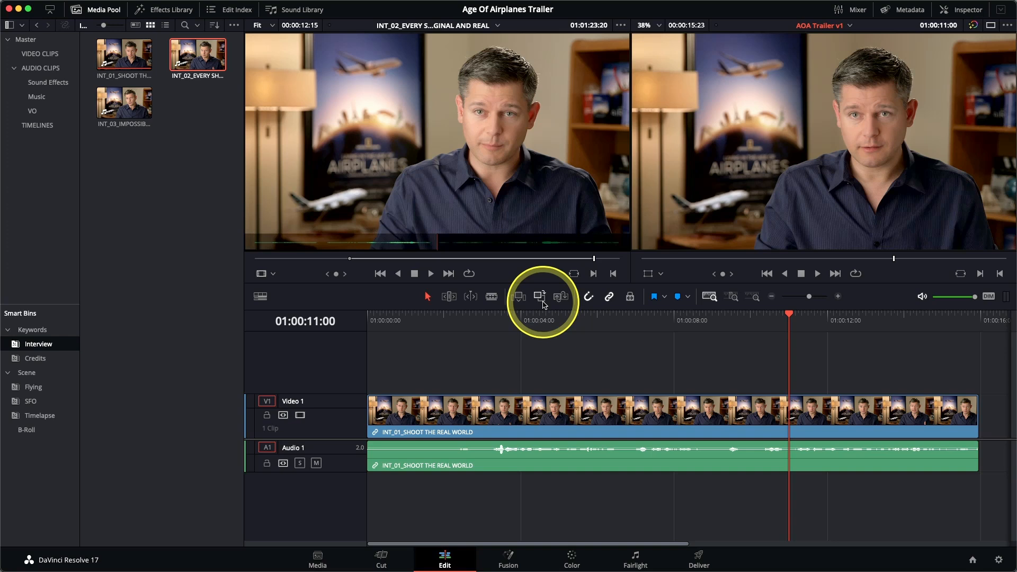
Overwrite the marked range of INT_02 with its audio into the timeline at 01:00:11:00.
{"action": "left_click_drag", "start_coordinate": [484, 170], "coordinate": [736, 158]}
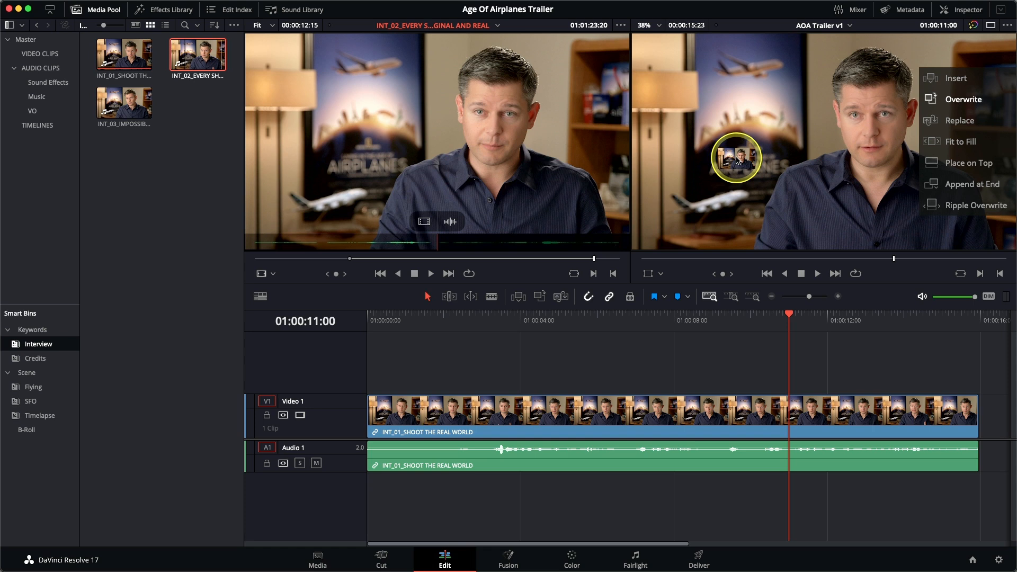
{"action": "left_click_drag", "start_coordinate": [737, 158], "coordinate": [527, 158]}
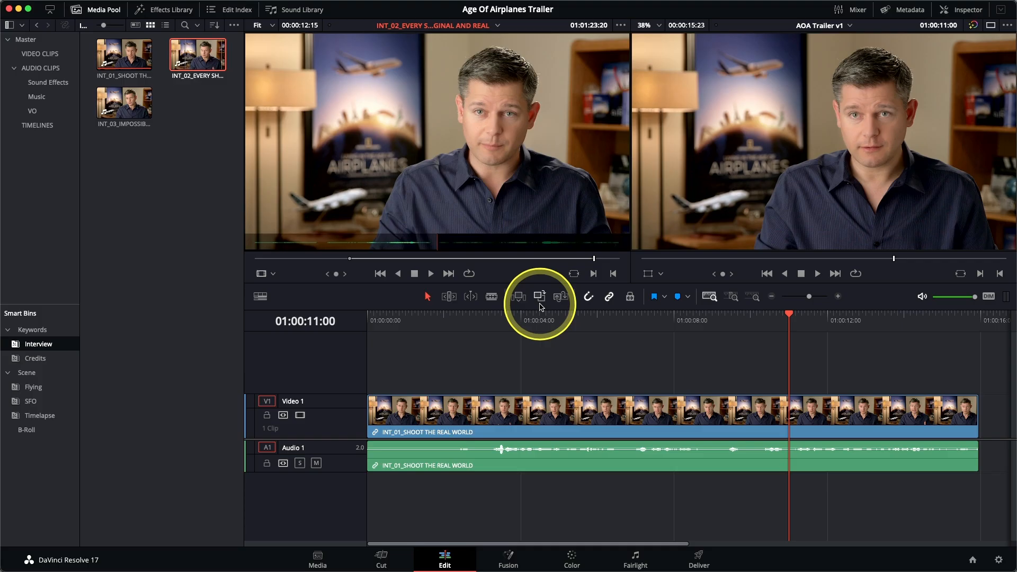
{"action": "left_click", "coordinate": [540, 304]}
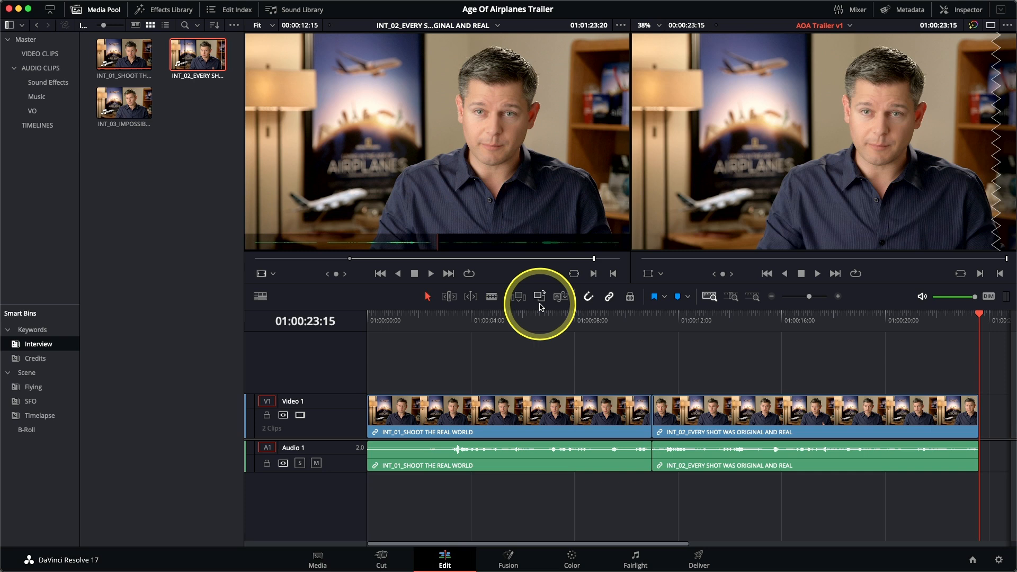
Return the timeline playhead to the INT_01/INT_02 cut at 01:00:11:00 and load AOA_02_A380 TAKEOFF from the B-Roll smart bin as the source.
{"action": "key", "text": "Up"}
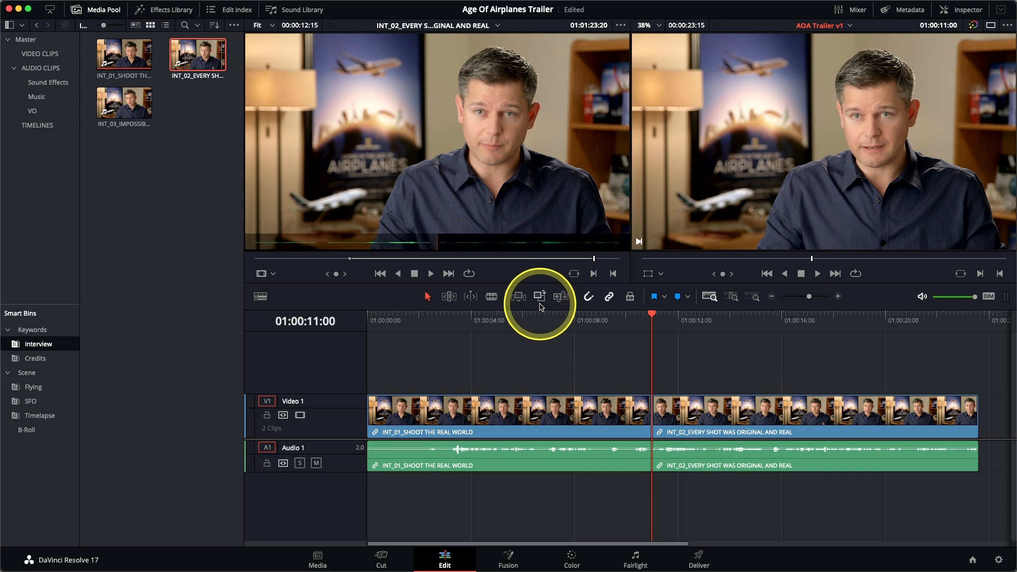
{"action": "key", "text": "slash"}
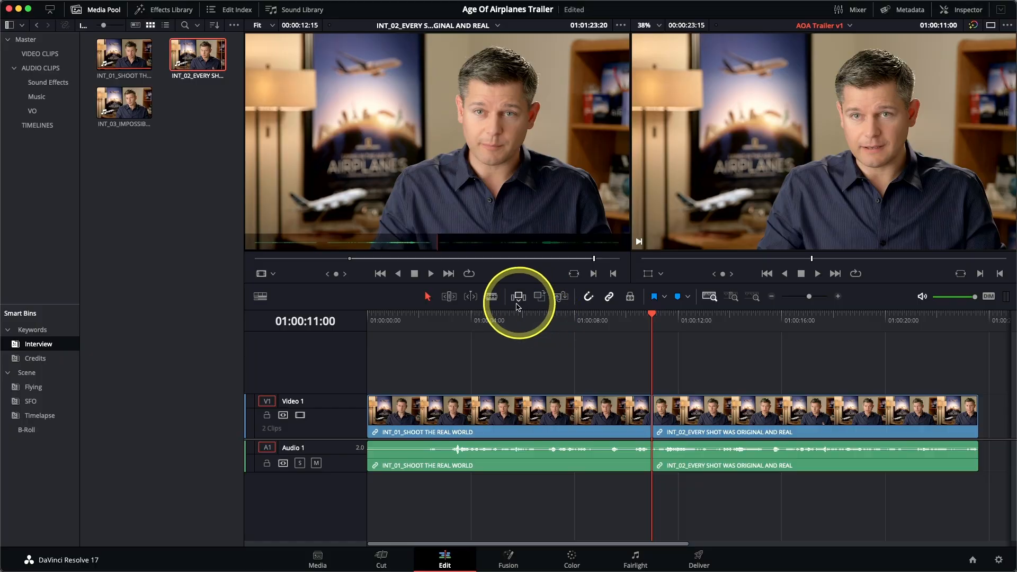
{"action": "left_click", "coordinate": [29, 431]}
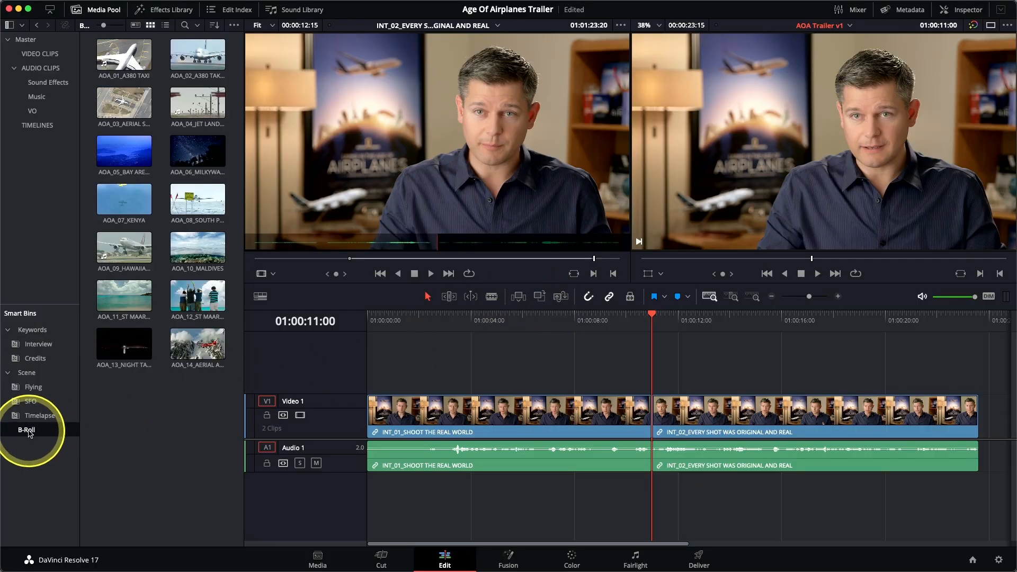
{"action": "left_click", "coordinate": [178, 57]}
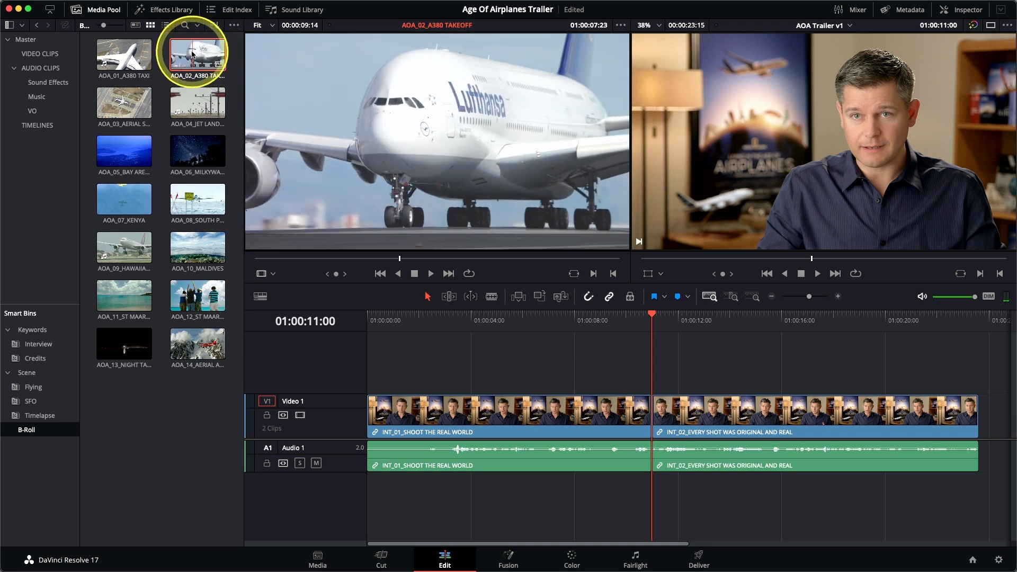
{"action": "left_click", "coordinate": [191, 53]}
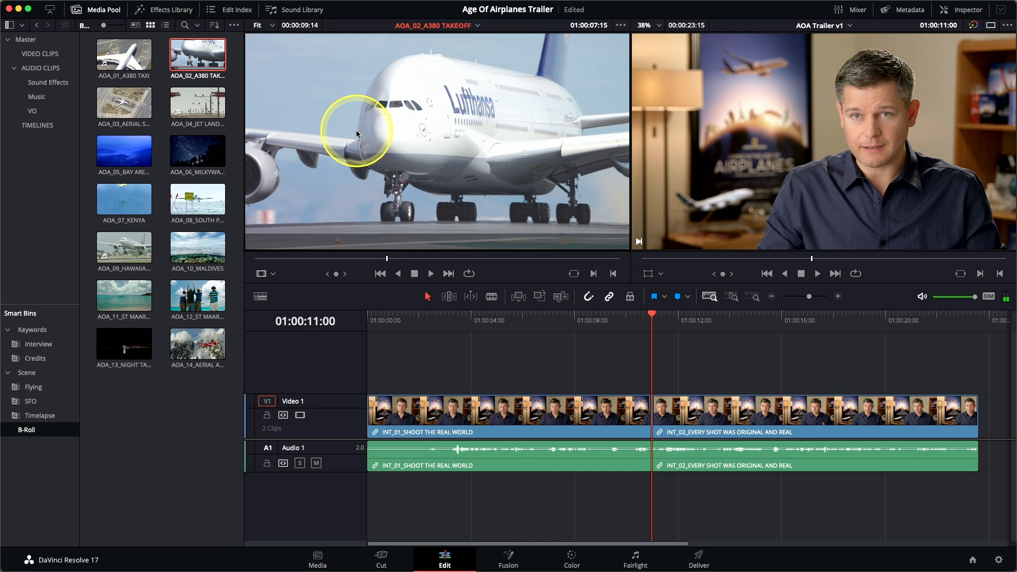
Shuttle through AOA_02_A380 TAKEOFF around the approaching plane's front view and mark an In point at 01:00:07:14.
{"action": "key", "text": "l"}
{"action": "key", "text": "j"}
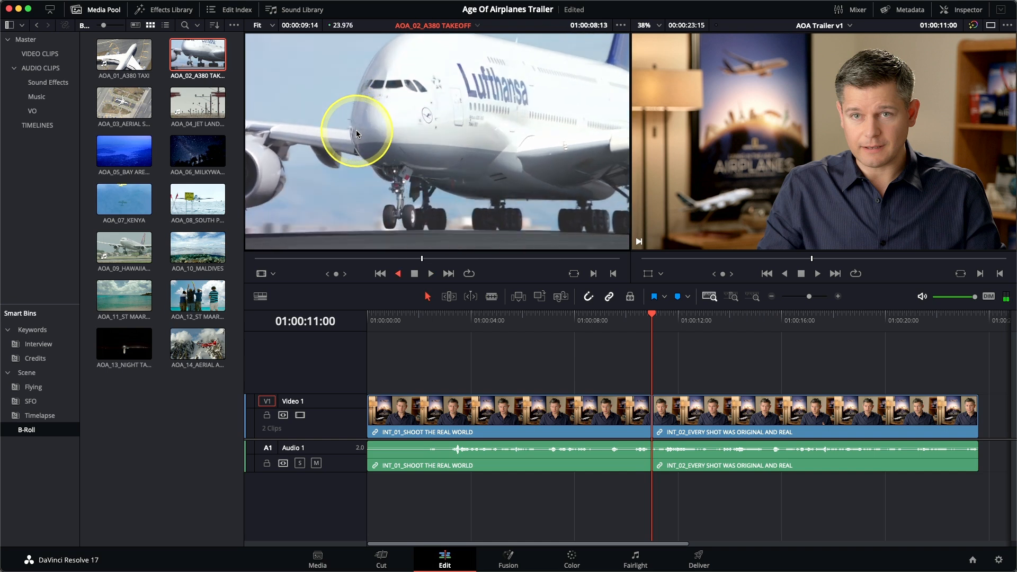
{"action": "key", "text": "l"}
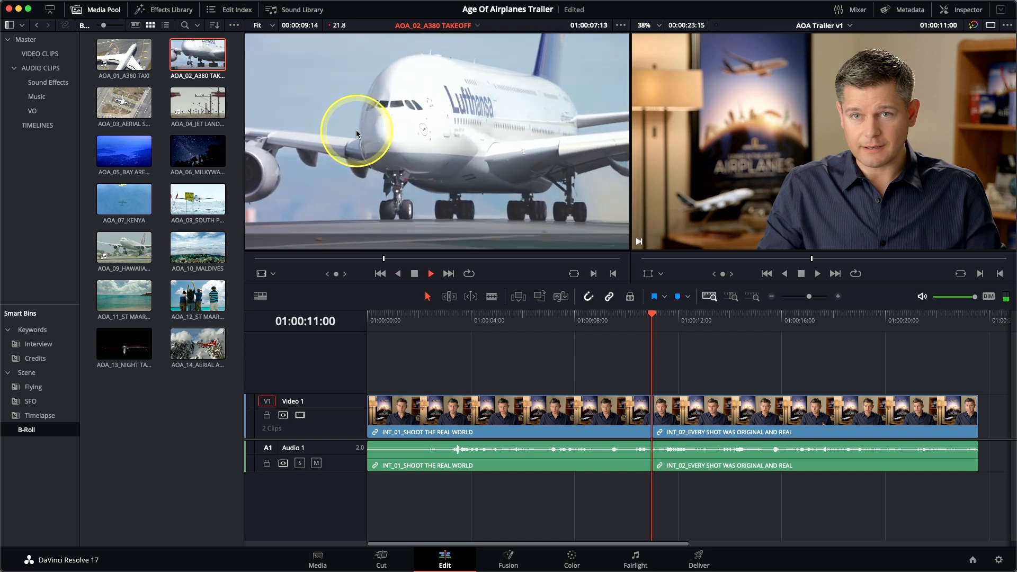
{"action": "key", "text": "j"}
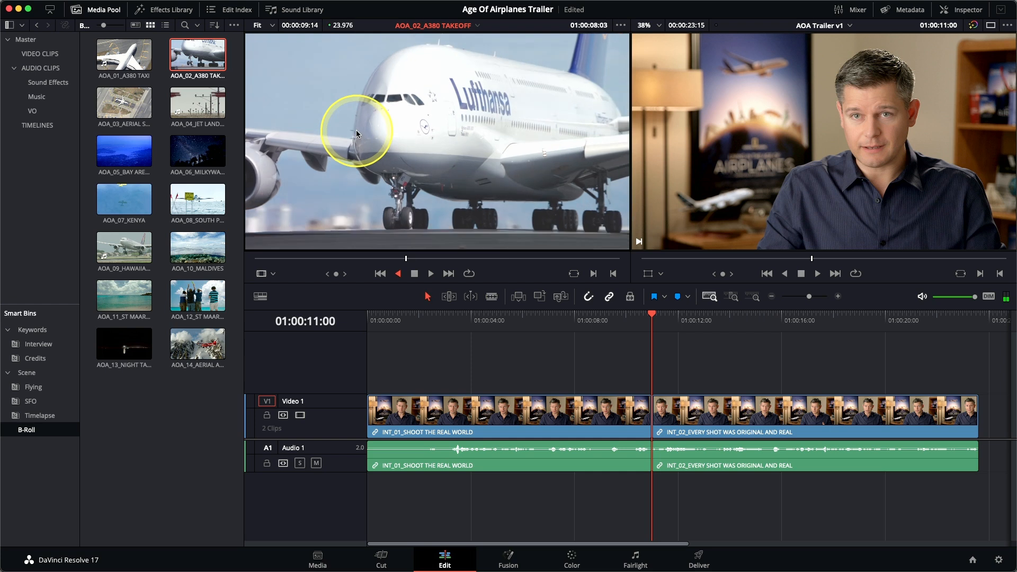
{"action": "key", "text": "k"}
{"action": "key", "text": "l"}
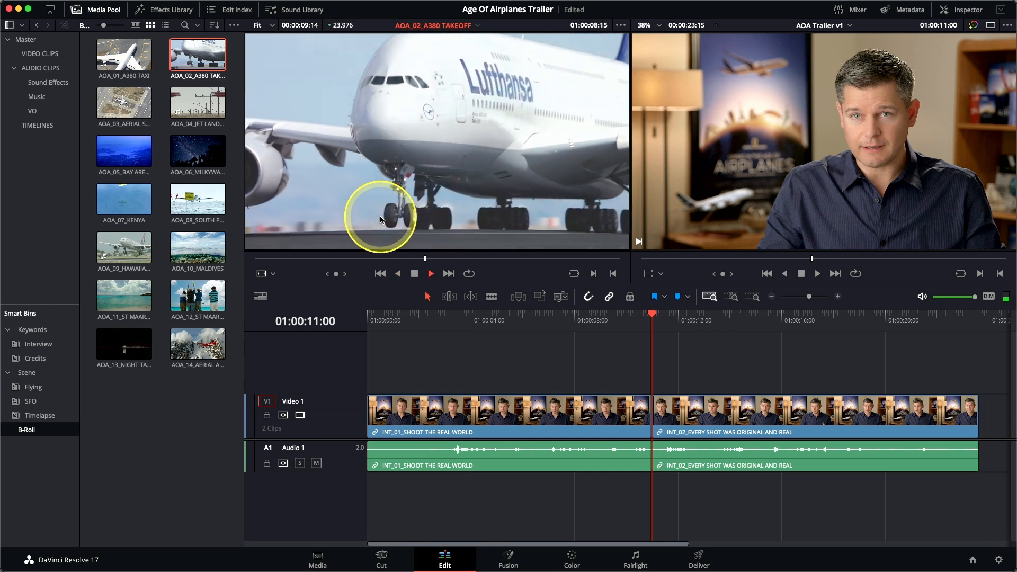
{"action": "key", "text": "j"}
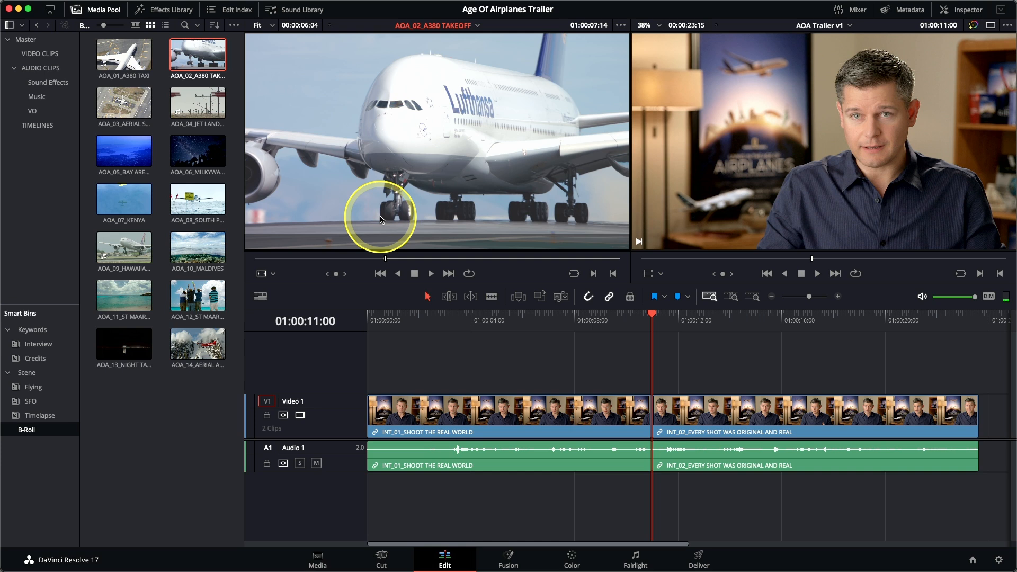
Play AOA_02_A380 TAKEOFF until the plane has left the frame and mark an Out point at 01:00:12:08.
{"action": "key", "text": "l"}
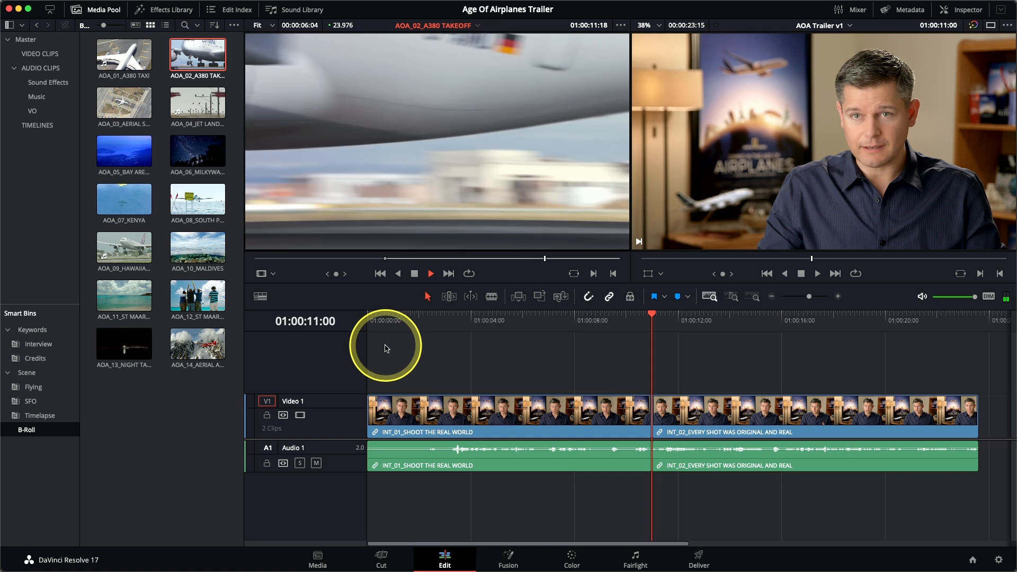
{"action": "key", "text": "k"}
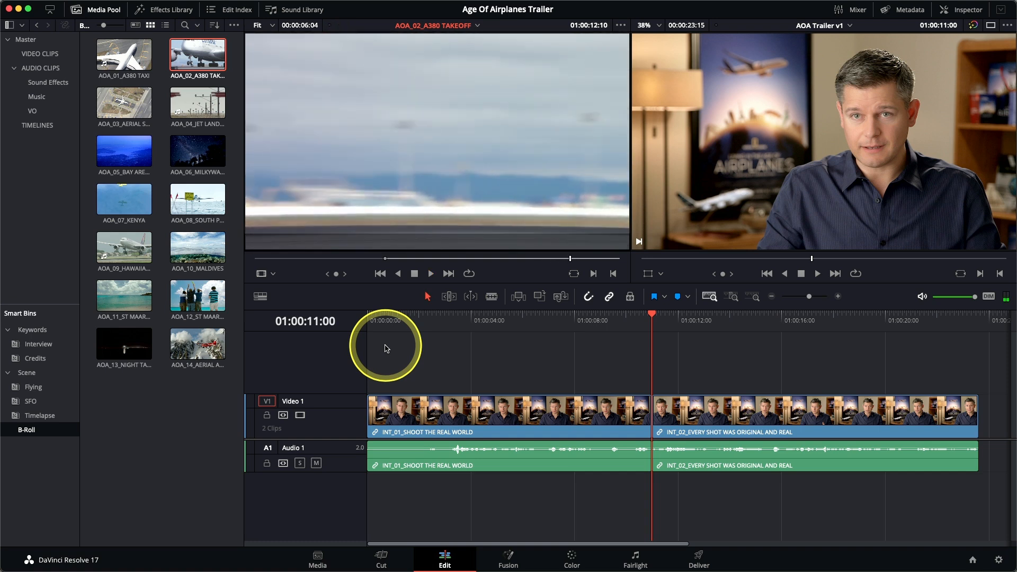
{"action": "key", "text": "l"}
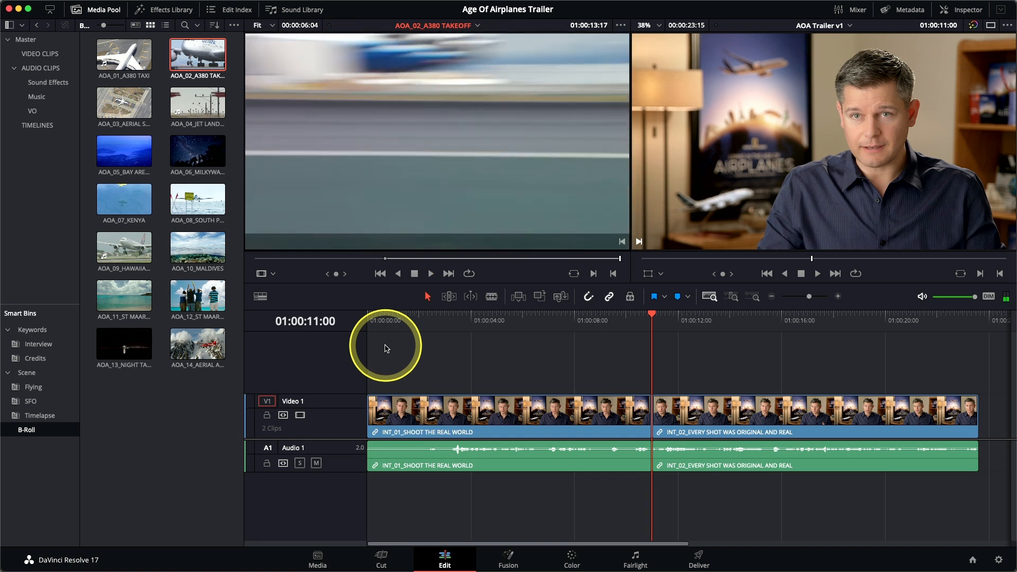
{"action": "key", "text": "j"}
{"action": "key", "text": "l"}
{"action": "key", "text": "k"}
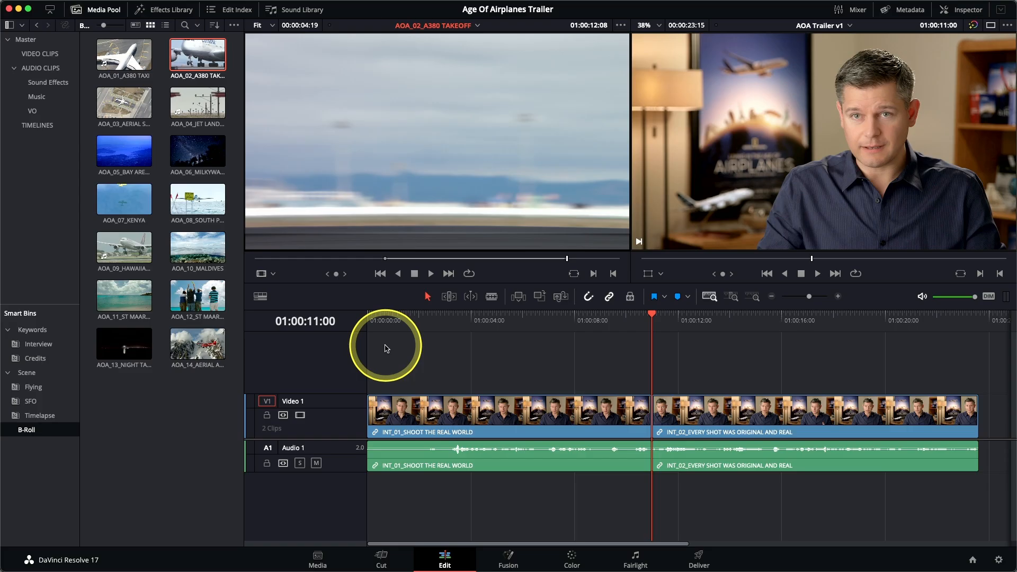
Insert the marked range of AOA_02_A380 TAKEOFF into the timeline at 01:00:11:00, between the two interview clips.
{"action": "left_click_drag", "start_coordinate": [408, 102], "coordinate": [1005, 81]}
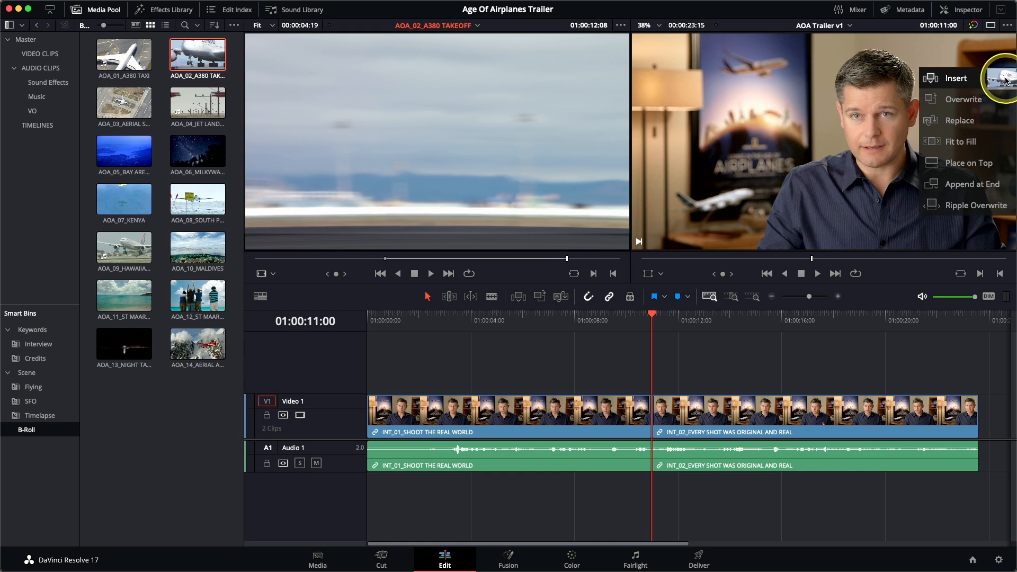
{"action": "left_click_drag", "start_coordinate": [1005, 82], "coordinate": [1006, 81]}
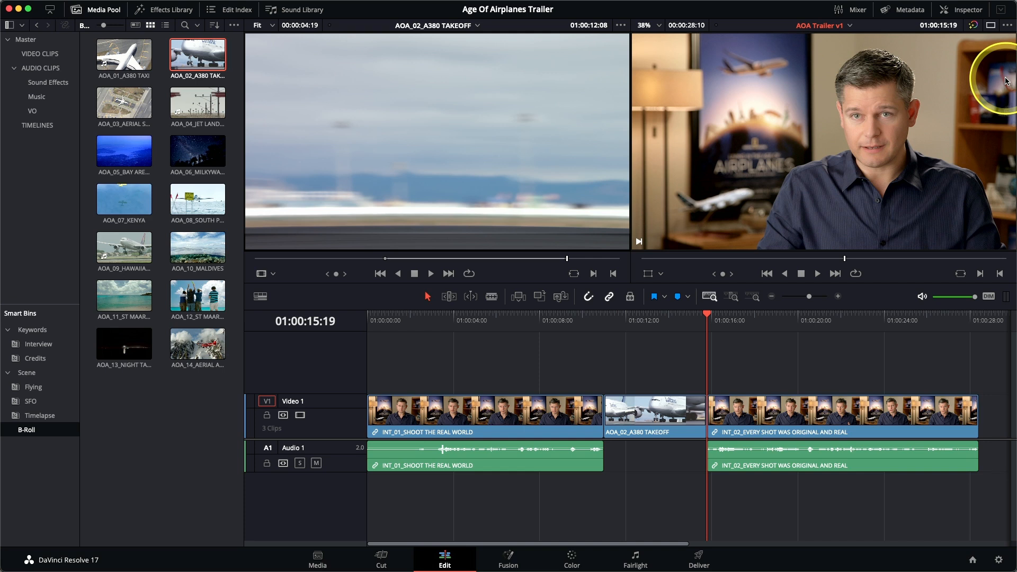
Return the timeline playhead to 01:00:11:00 and load AOA_01_A380 TAXI as the source clip.
{"action": "key", "text": "Up"}
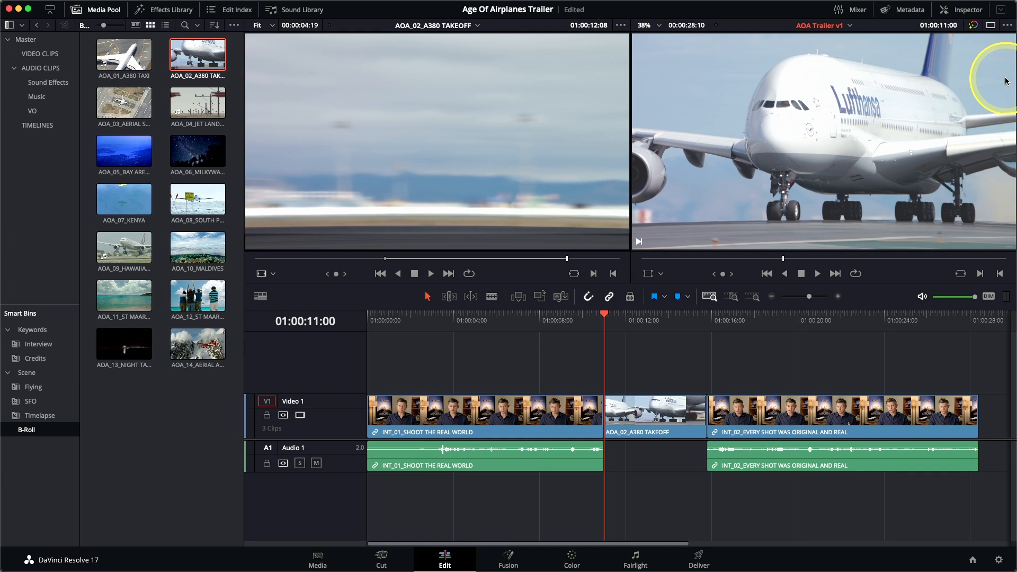
{"action": "left_click", "coordinate": [116, 65]}
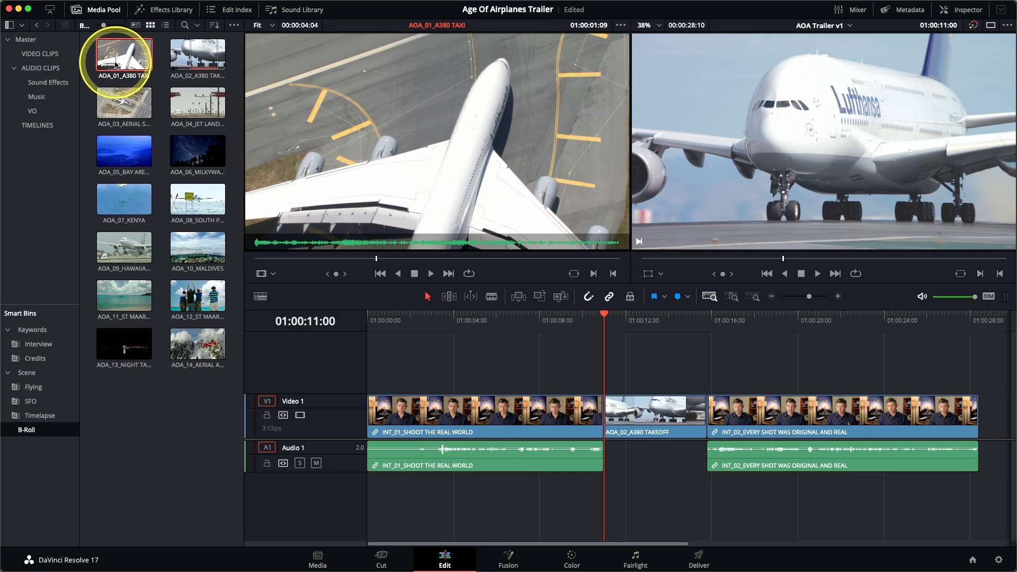
{"action": "key", "text": "space"}
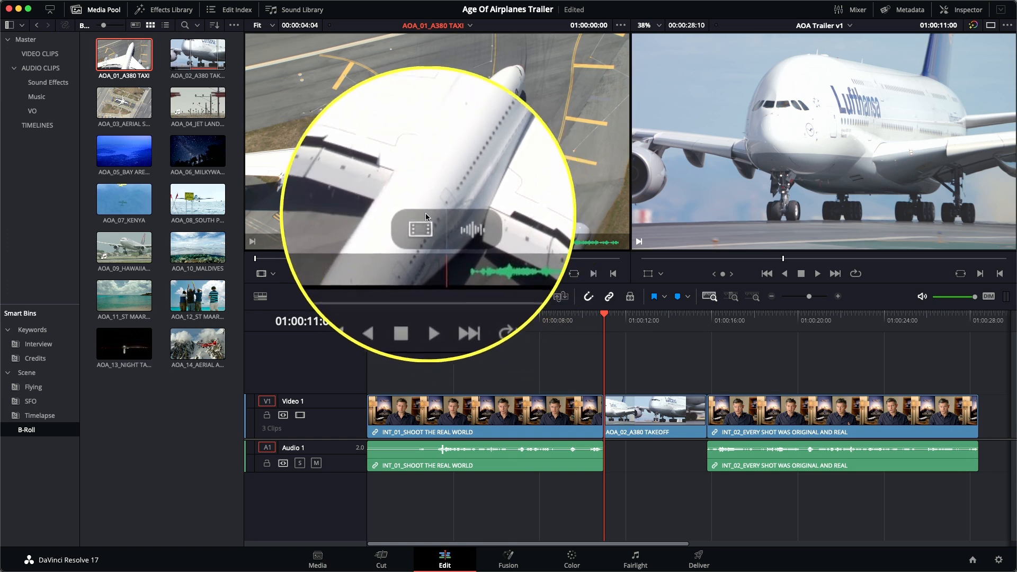
Try inserting AOA_01_A380 TAXI at 01:00:11:00 as video only and again with its audio, undoing each insert.
{"action": "left_click_drag", "start_coordinate": [424, 222], "coordinate": [1009, 79]}
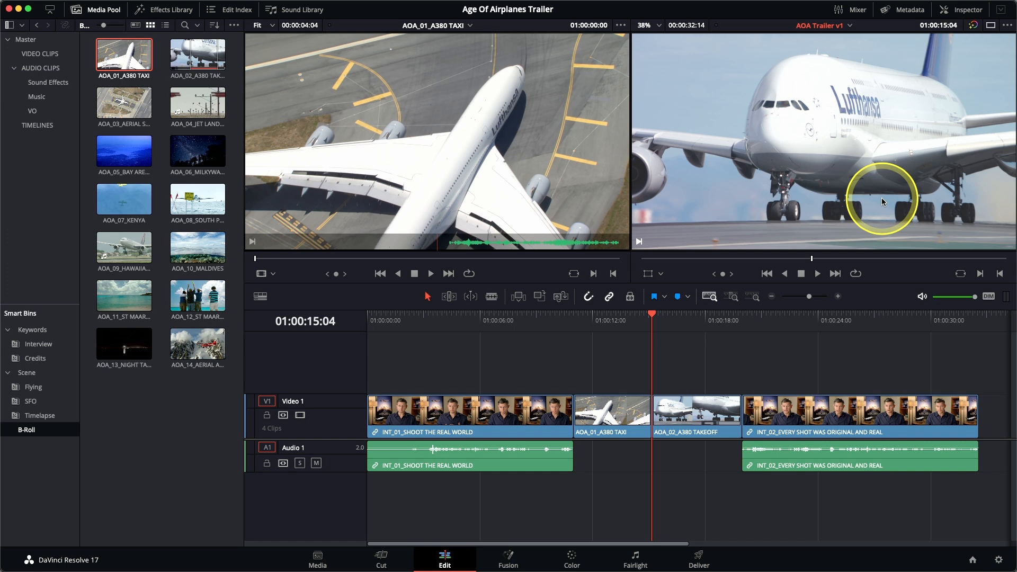
{"action": "key", "text": "super+z"}
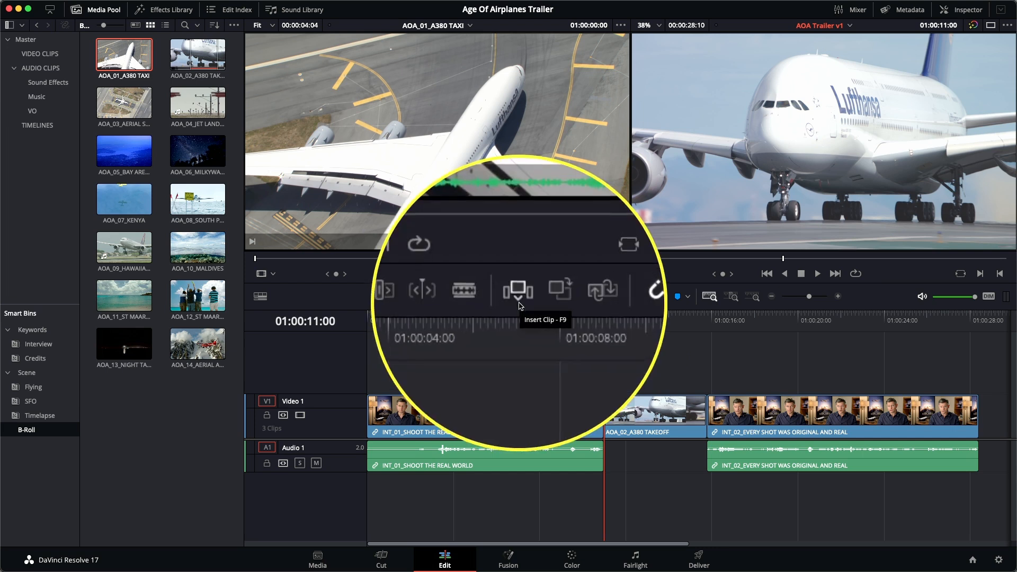
{"action": "left_click", "coordinate": [519, 303]}
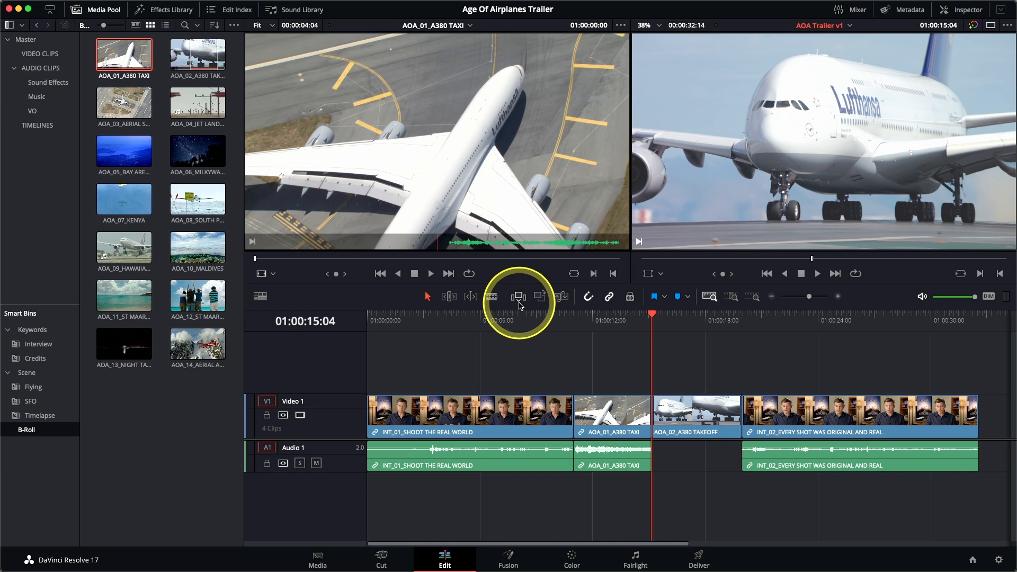
{"action": "key", "text": "super+z"}
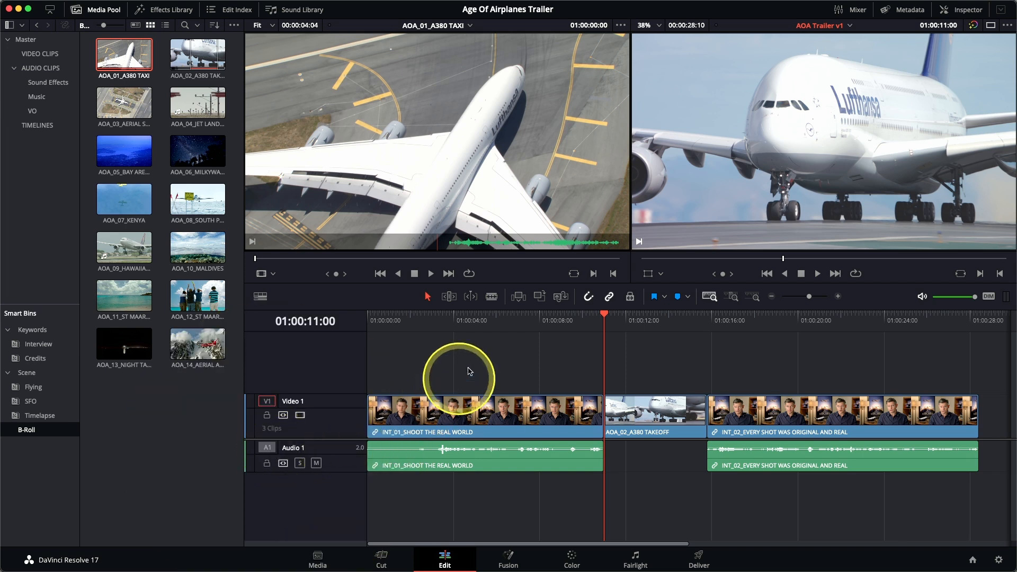
With the A1 destination disabled, insert only the video of AOA_01_A380 TAXI into the timeline at 01:00:11:00.
{"action": "left_click", "coordinate": [521, 302]}
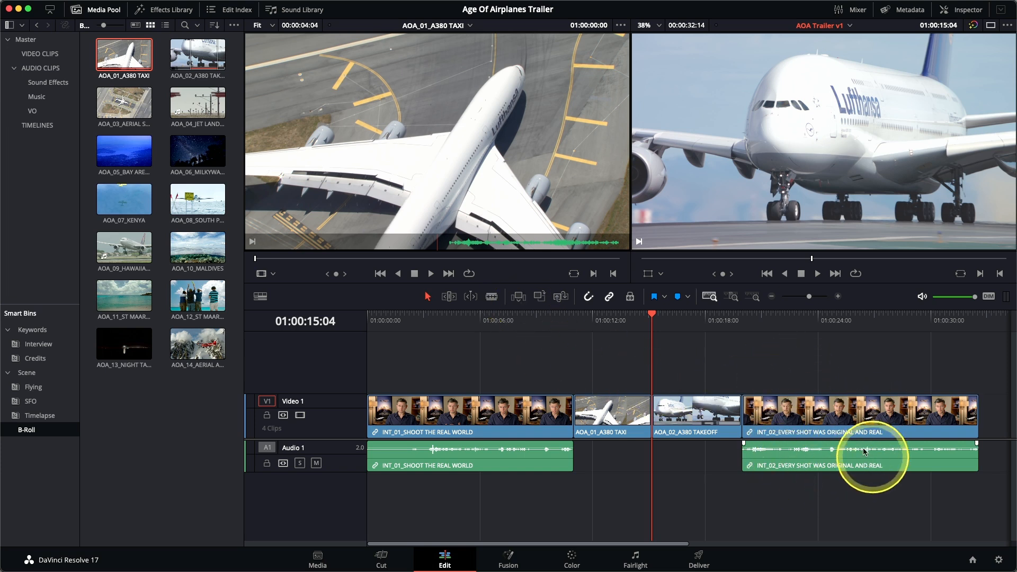
Play the timeline from the start of INT_02 at 01:00:19:23 and park the playhead at 01:00:22:07 for the next insert.
{"action": "left_click", "coordinate": [741, 318]}
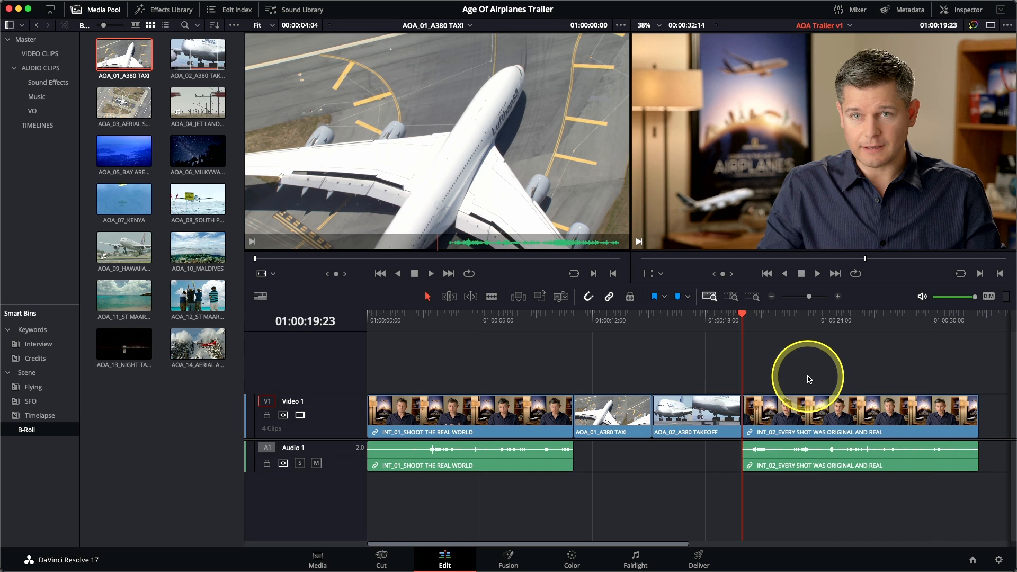
{"action": "key", "text": "space"}
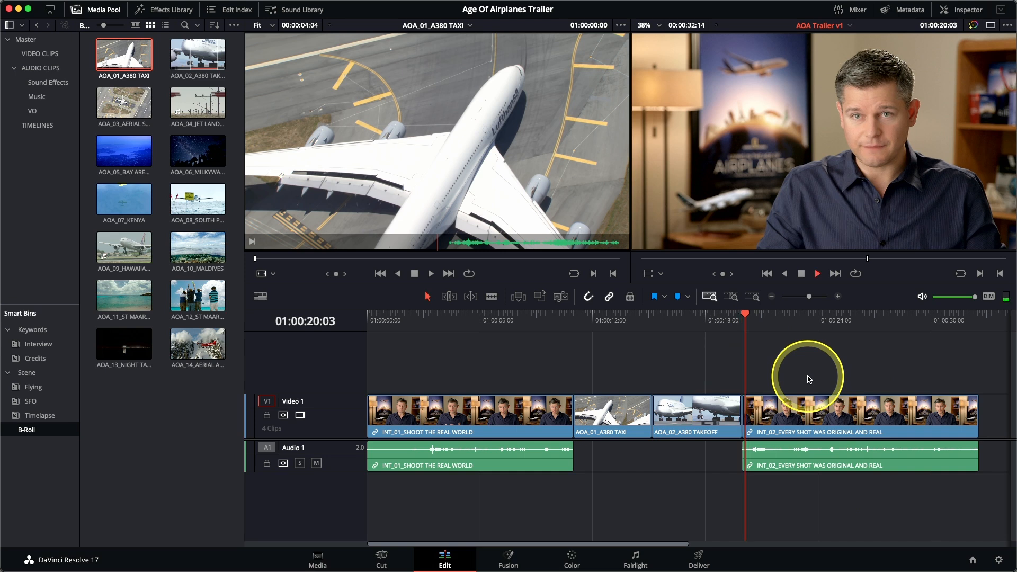
{"action": "key", "text": "space"}
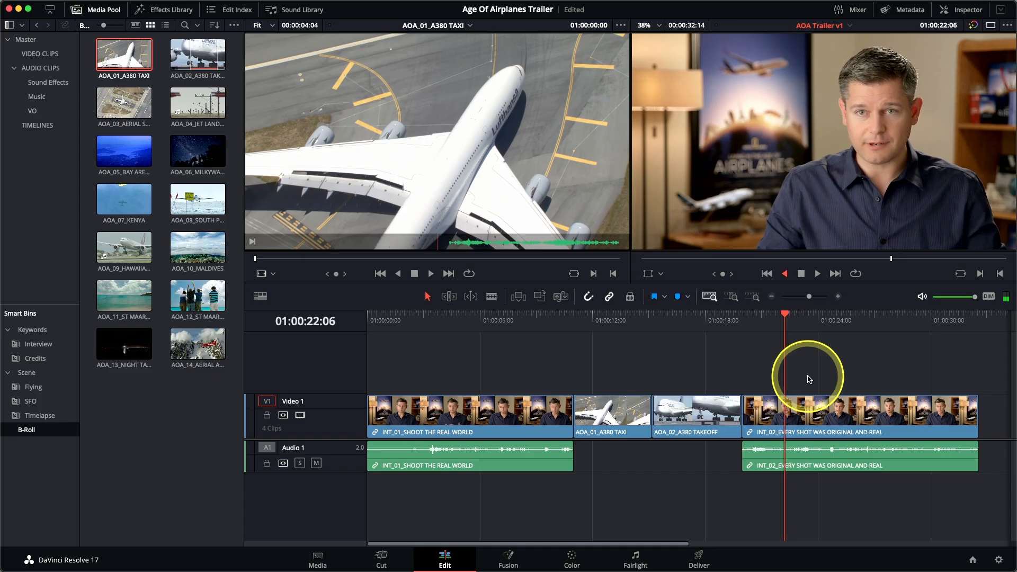
{"action": "key", "text": "l"}
{"action": "key", "text": "k"}
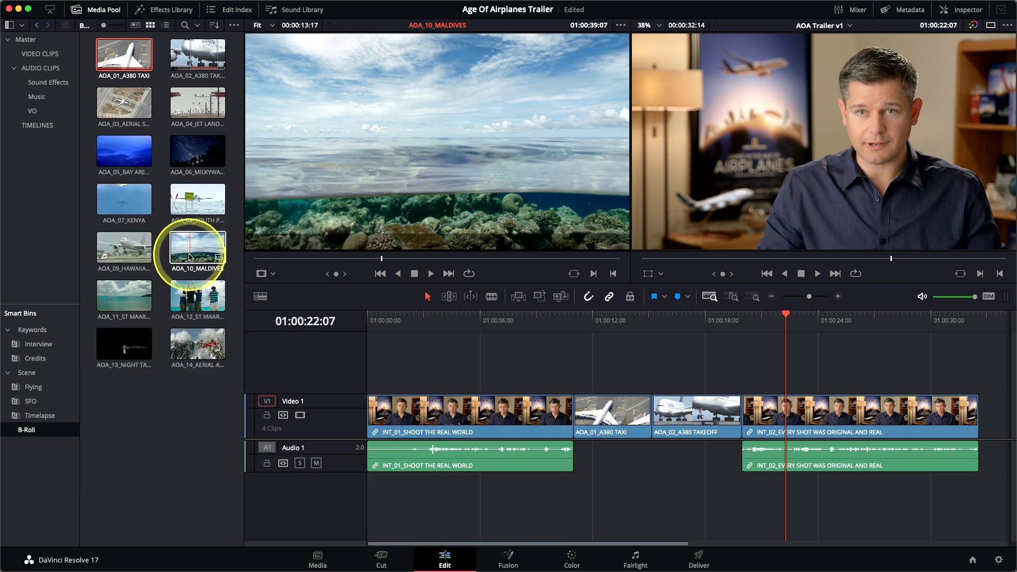
Load AOA_10_MALDIVES, shuttle to just before the seaplane enters the frame, and mark an In point at 01:00:39:07.
{"action": "left_click", "coordinate": [190, 258]}
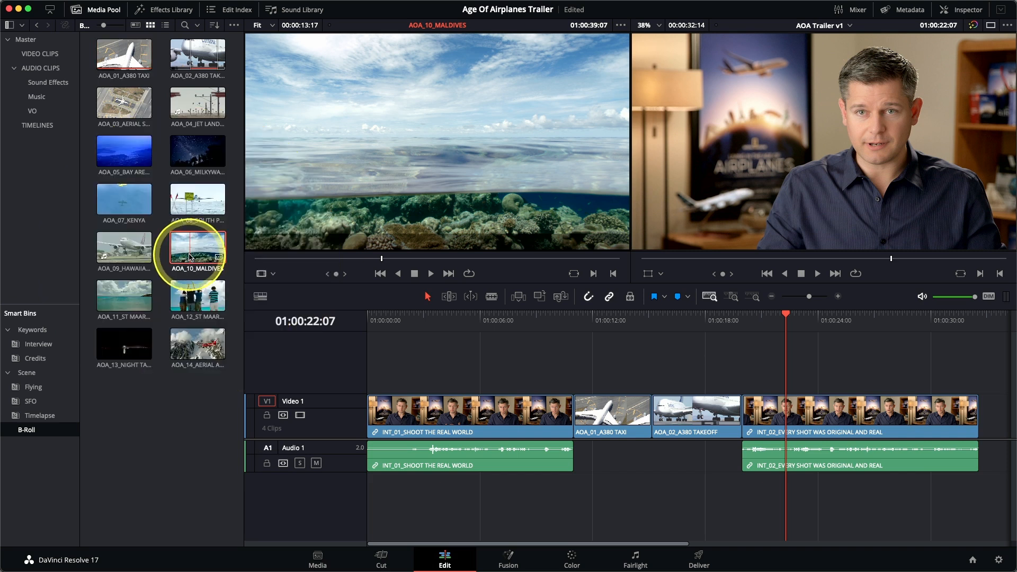
{"action": "left_click_drag", "start_coordinate": [266, 259], "coordinate": [400, 259]}
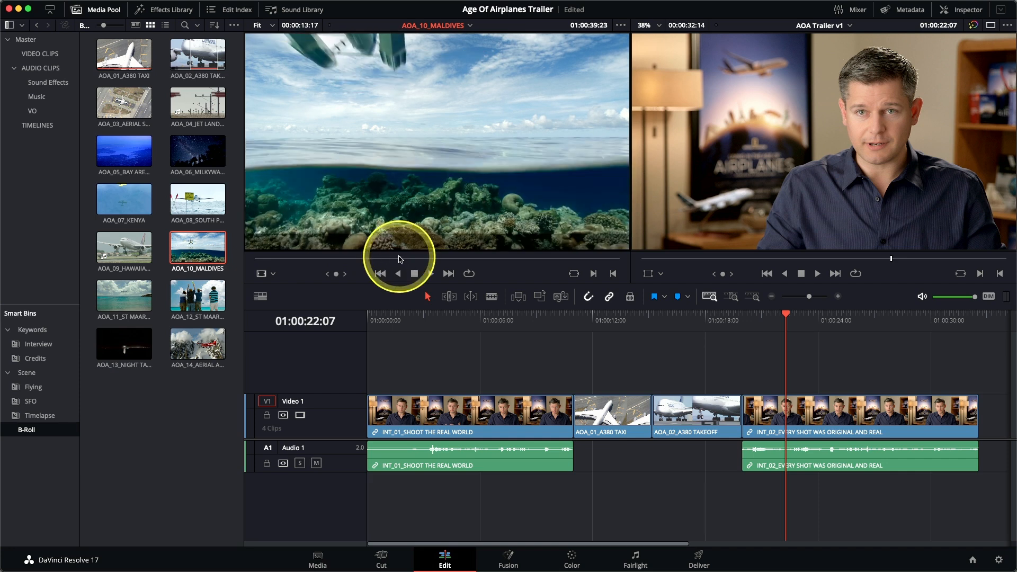
{"action": "key", "text": "l"}
{"action": "key", "text": "j"}
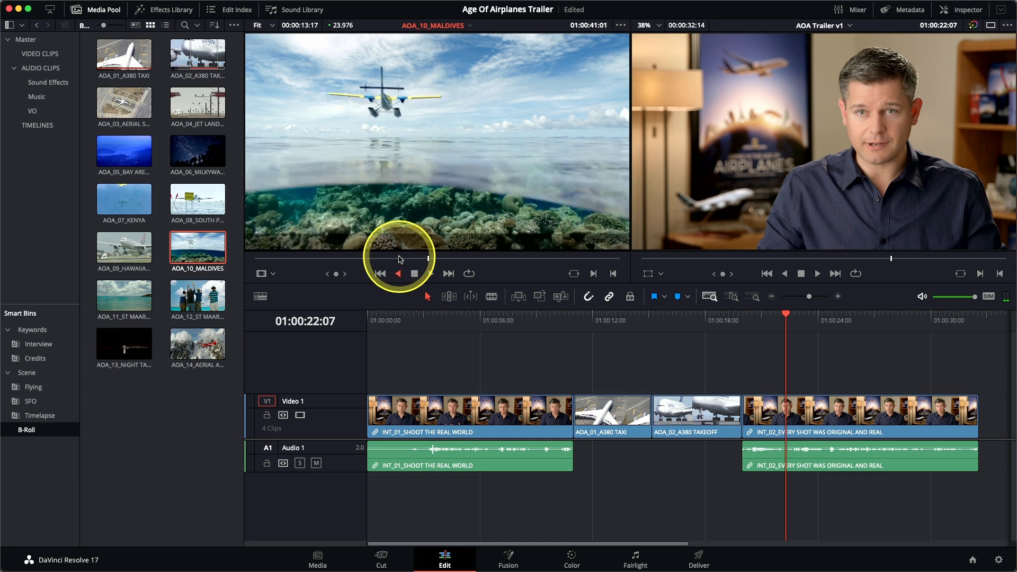
{"action": "key", "text": "k"}
{"action": "key", "text": "l"}
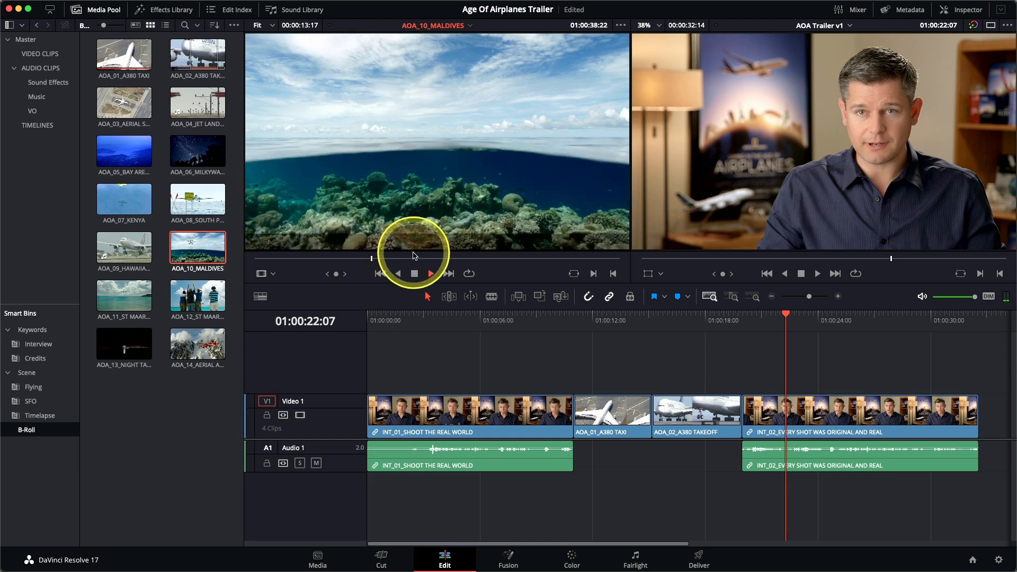
{"action": "key", "text": "j"}
{"action": "key", "text": "k"}
{"action": "key", "text": "l"}
{"action": "key", "text": "k"}
{"action": "key", "text": "Left"}
{"action": "key", "text": "Left"}
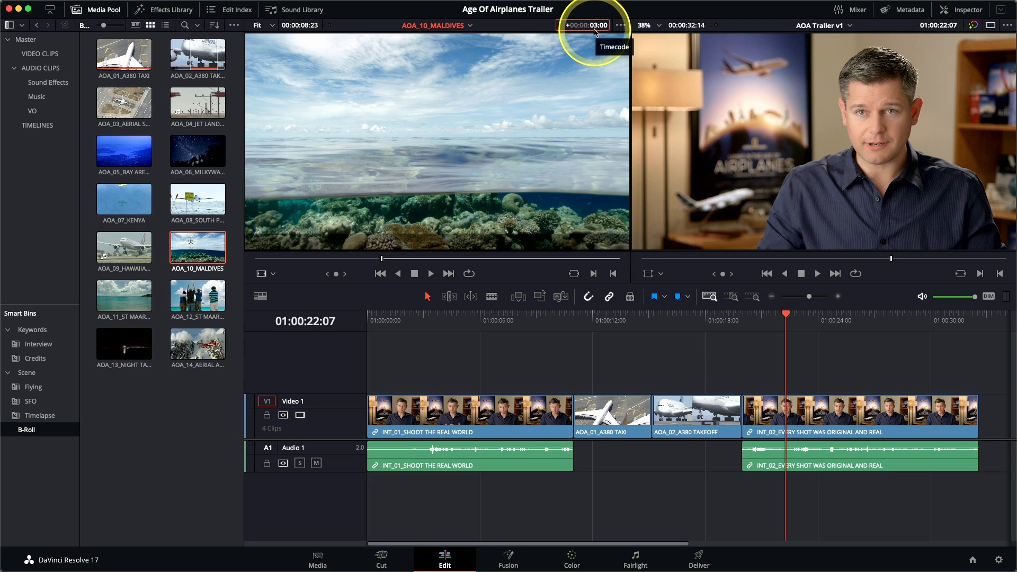
Advance AOA_10_MALDIVES by 3 seconds, mark an Out point at 01:00:42:07, and insert the range into INT_02 at 01:00:22:07.
{"action": "key", "text": "Return"}
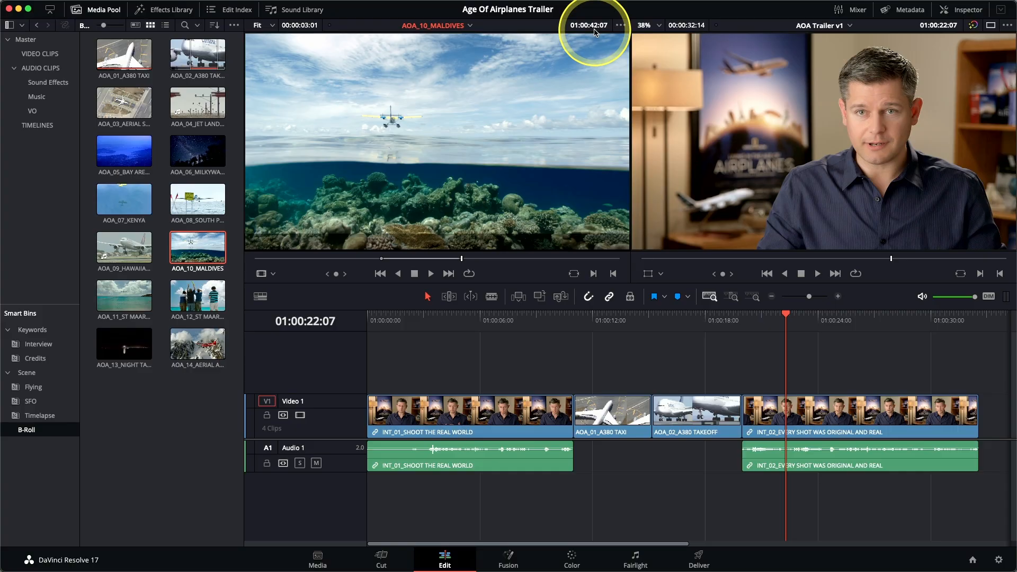
{"action": "key", "text": "F9"}
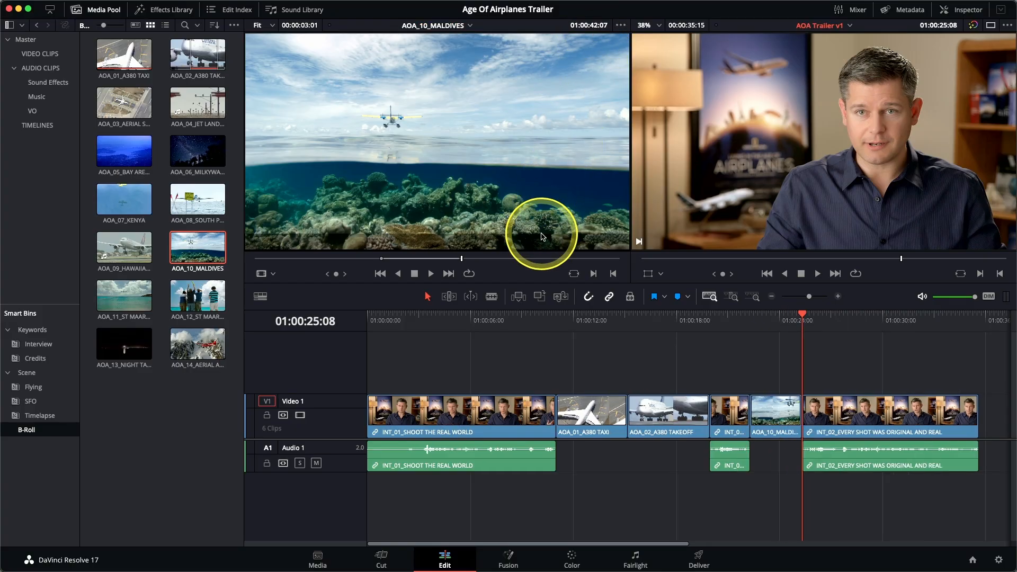
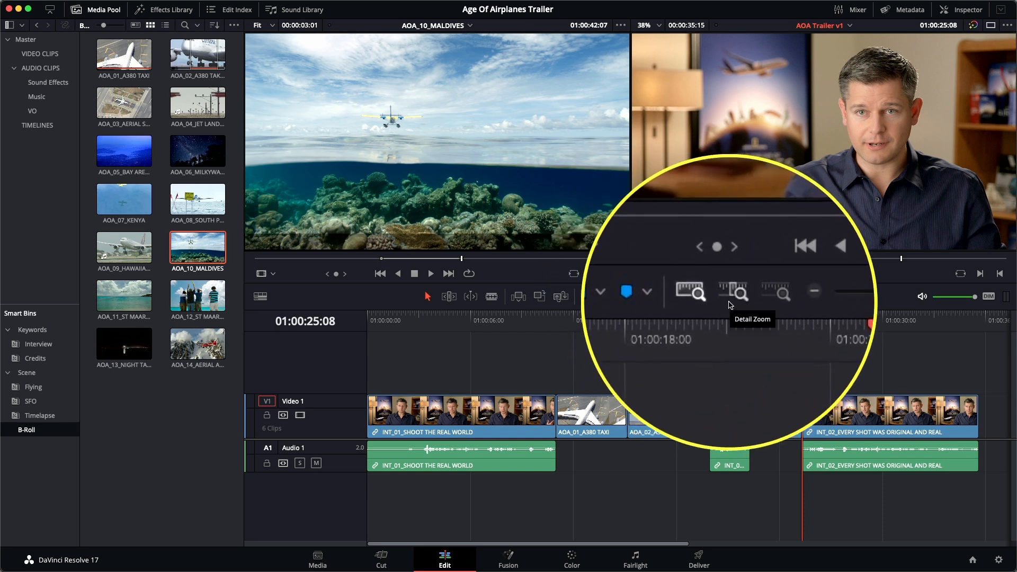
Compare the timeline in detail zoom, full extent zoom and custom zoom around the playhead at 01:00:25:08.
{"action": "left_click", "coordinate": [730, 303]}
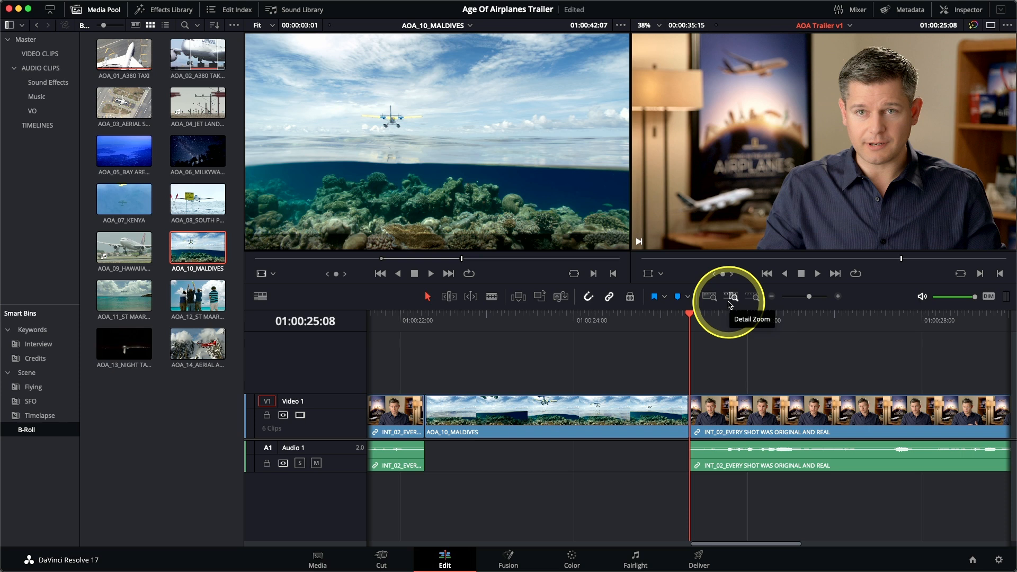
{"action": "left_click", "coordinate": [711, 298]}
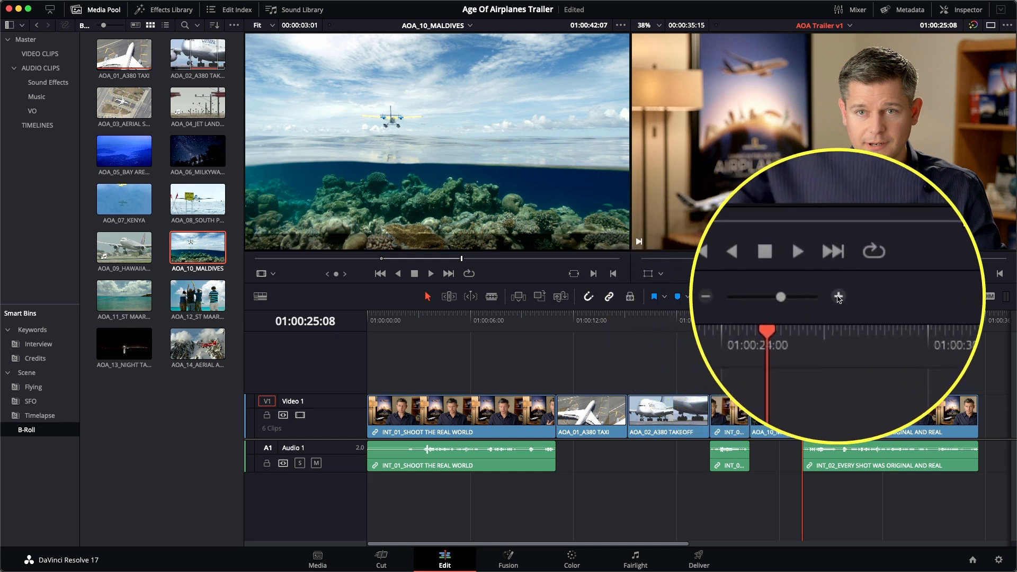
{"action": "left_click", "coordinate": [838, 296]}
{"action": "left_click", "coordinate": [837, 296]}
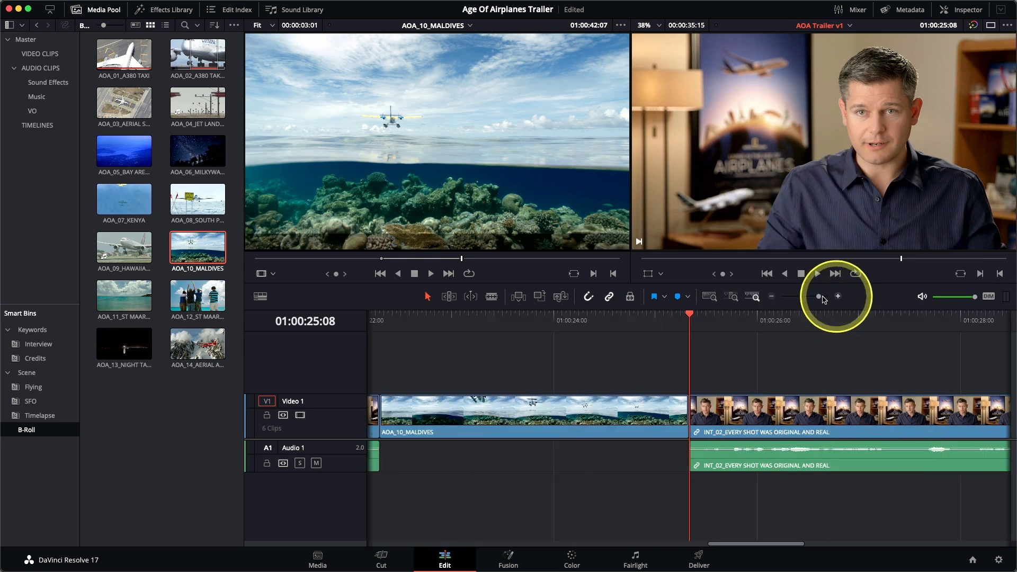
{"action": "left_click", "coordinate": [770, 297]}
{"action": "left_click", "coordinate": [771, 297]}
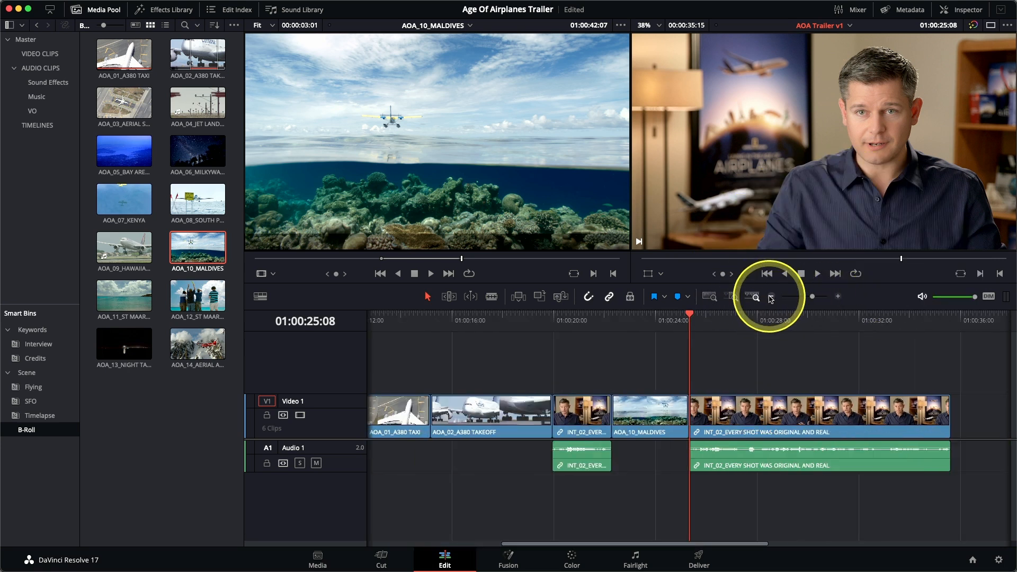
Zoom repeatedly in and out around the playhead to examine the edit after AOA_10_MALDIVES, ending with the full timeline in view.
{"action": "key", "text": "super+equal"}
{"action": "key", "text": "super+equal"}
{"action": "key", "text": "super+equal"}
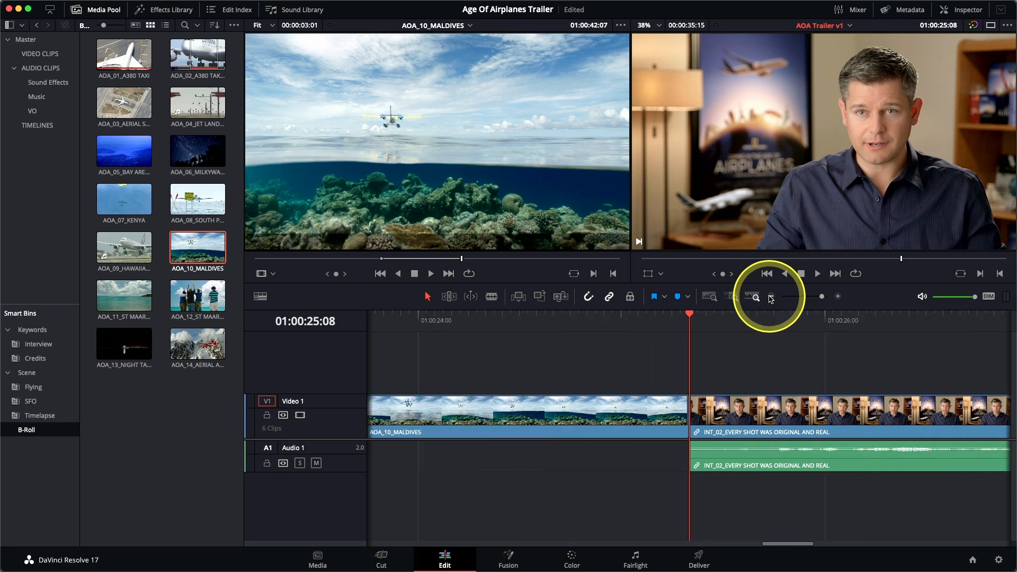
{"action": "left_click", "coordinate": [771, 297]}
{"action": "left_click", "coordinate": [771, 297]}
{"action": "left_click", "coordinate": [771, 298]}
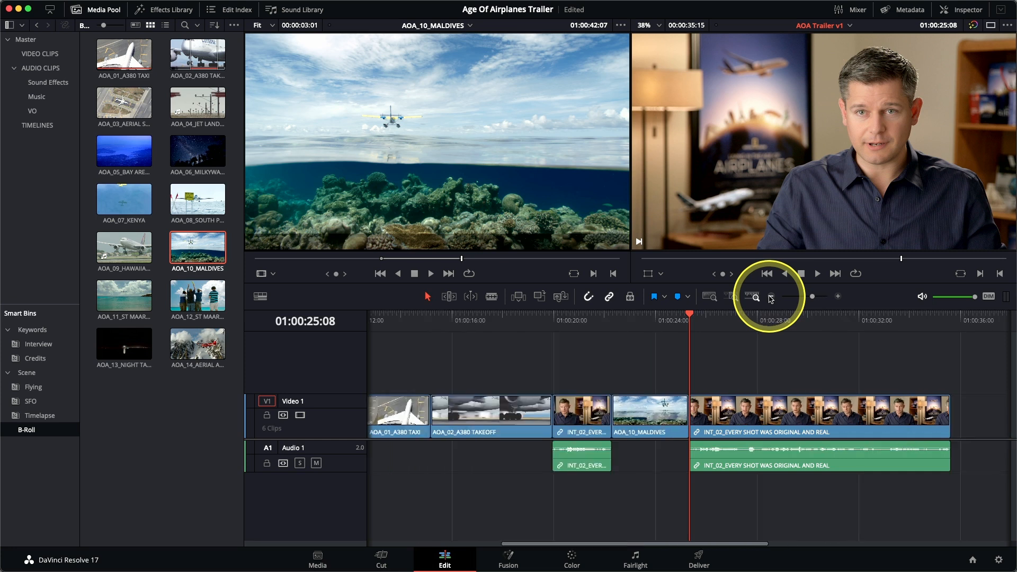
{"action": "left_click", "coordinate": [771, 297]}
{"action": "left_click", "coordinate": [771, 297]}
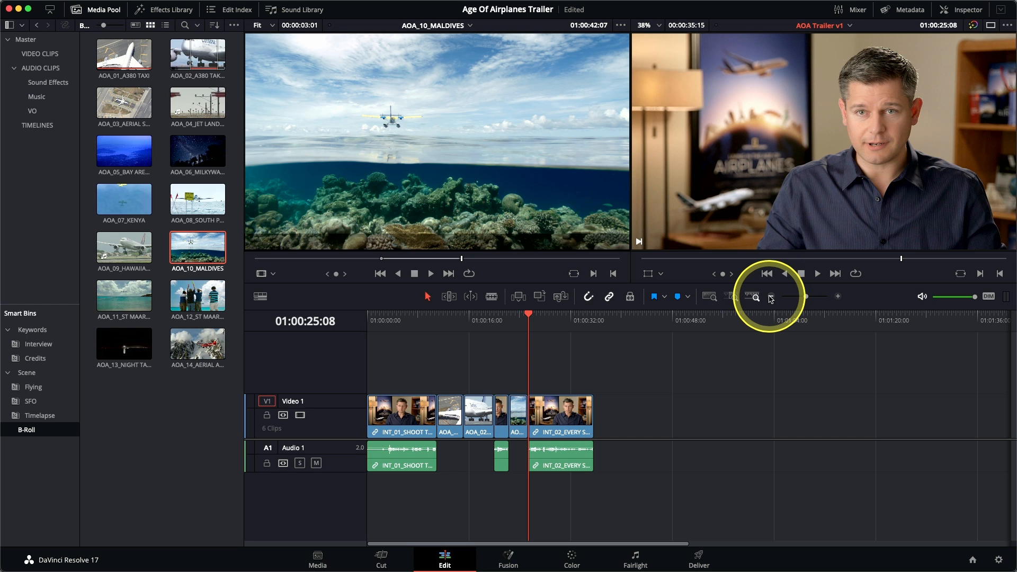
{"action": "left_click", "coordinate": [770, 297]}
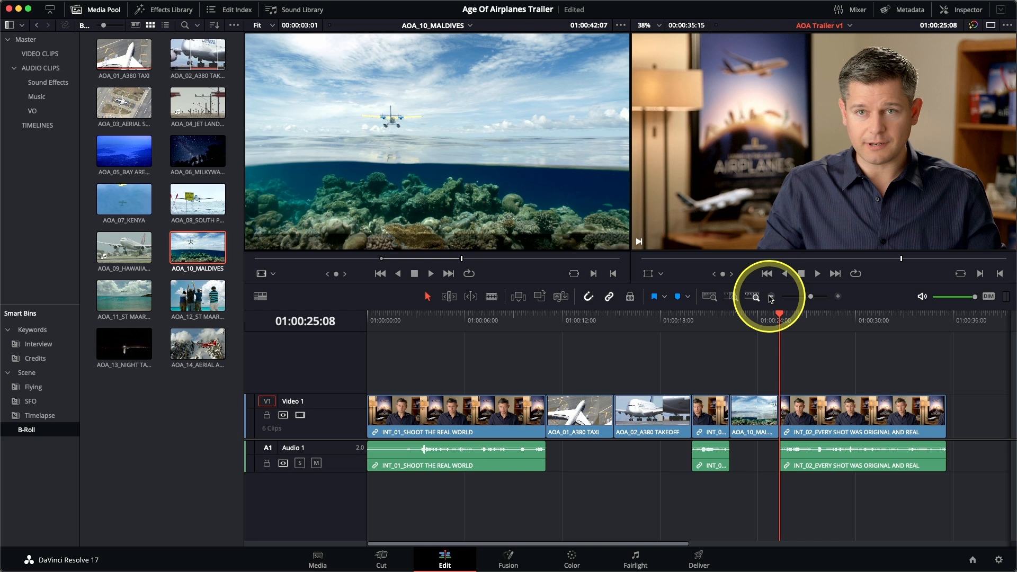
{"action": "key", "text": "super+equal"}
{"action": "key", "text": "super+equal"}
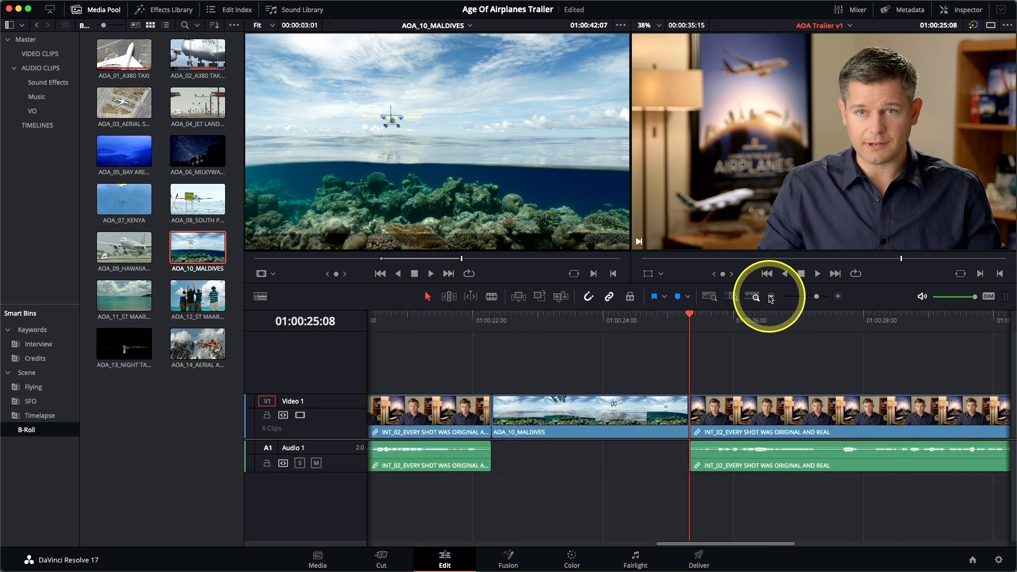
{"action": "left_click", "coordinate": [770, 297]}
{"action": "key", "text": "super+equal"}
{"action": "left_click", "coordinate": [771, 298]}
{"action": "key", "text": "super+equal"}
{"action": "left_click", "coordinate": [770, 297]}
{"action": "key", "text": "super+equal"}
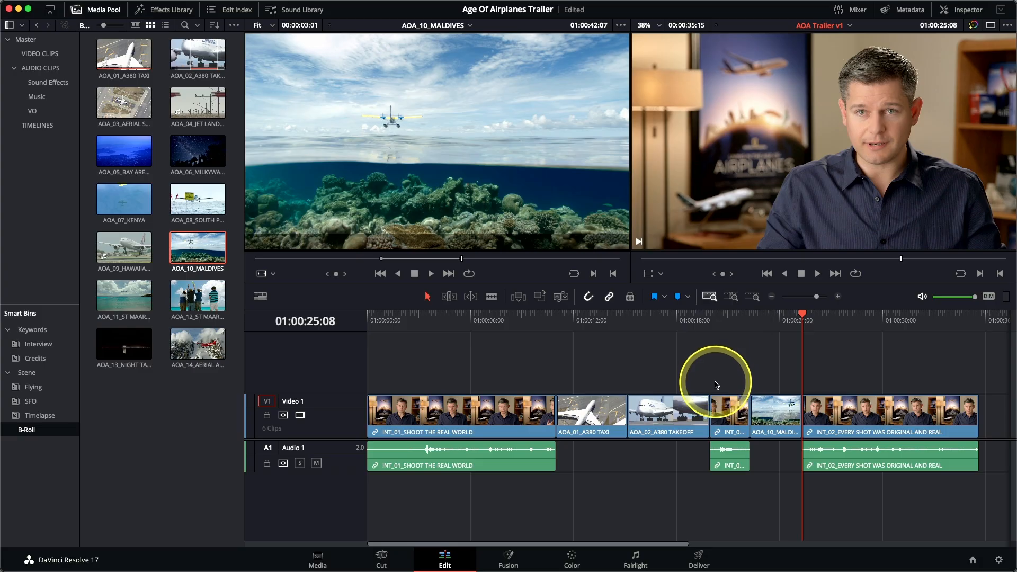
Try several heights for the Video 1 track and reduce it until the clip thumbnails are hidden.
{"action": "scroll", "coordinate": [715, 385], "scroll_direction": "down", "scroll_amount": 3}
{"action": "scroll", "coordinate": [717, 385], "scroll_direction": "up", "scroll_amount": 5}
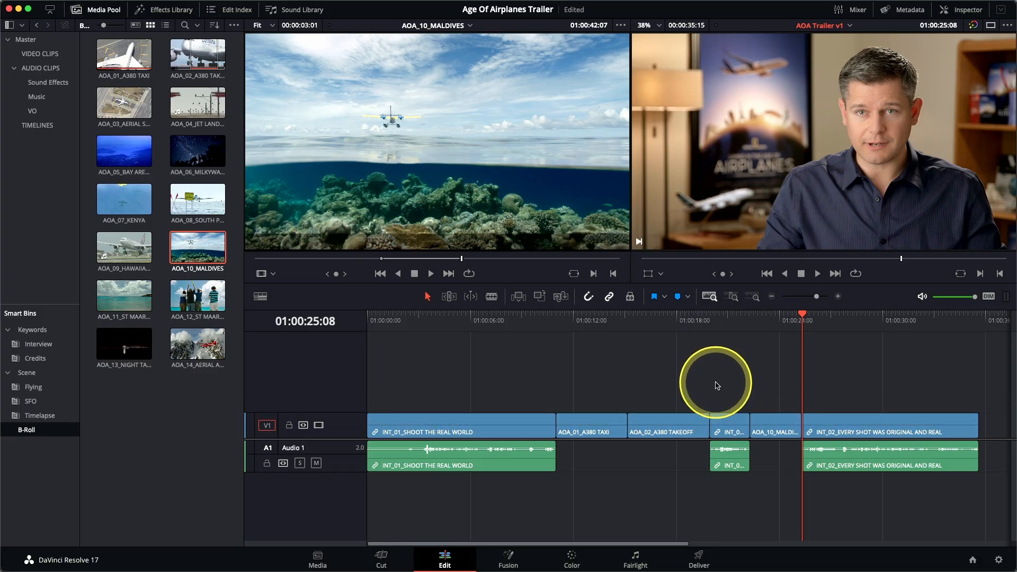
{"action": "scroll", "coordinate": [716, 384], "scroll_direction": "down", "scroll_amount": 2}
{"action": "scroll", "coordinate": [717, 383], "scroll_direction": "down", "scroll_amount": 3}
{"action": "scroll", "coordinate": [716, 385], "scroll_direction": "up", "scroll_amount": 3}
{"action": "scroll", "coordinate": [718, 385], "scroll_direction": "down", "scroll_amount": 3}
{"action": "scroll", "coordinate": [716, 387], "scroll_direction": "up", "scroll_amount": 1}
{"action": "scroll", "coordinate": [717, 386], "scroll_direction": "down", "scroll_amount": 1}
{"action": "scroll", "coordinate": [717, 386], "scroll_direction": "up", "scroll_amount": 1}
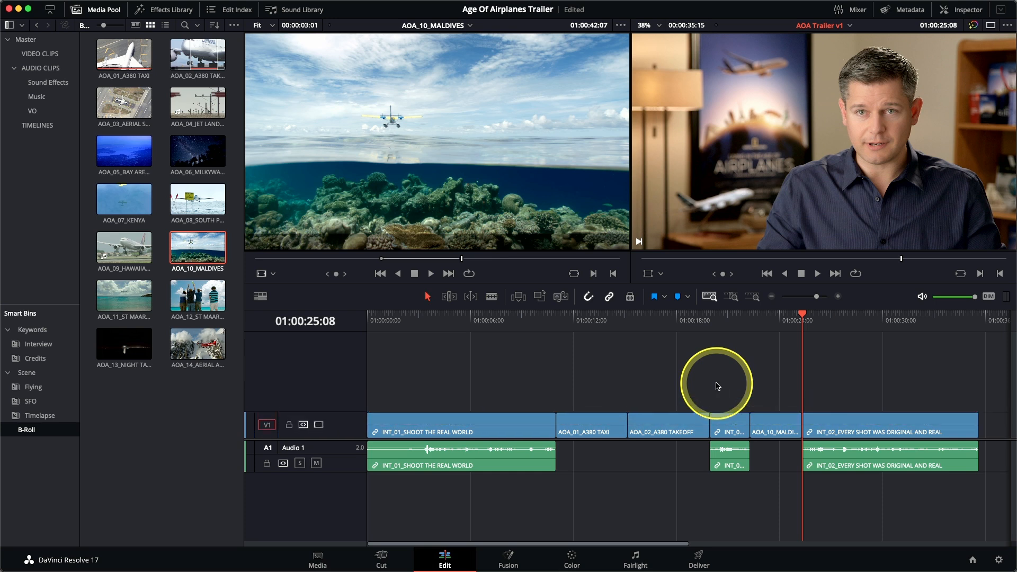
{"action": "scroll", "coordinate": [692, 438], "scroll_direction": "down", "scroll_amount": 3}
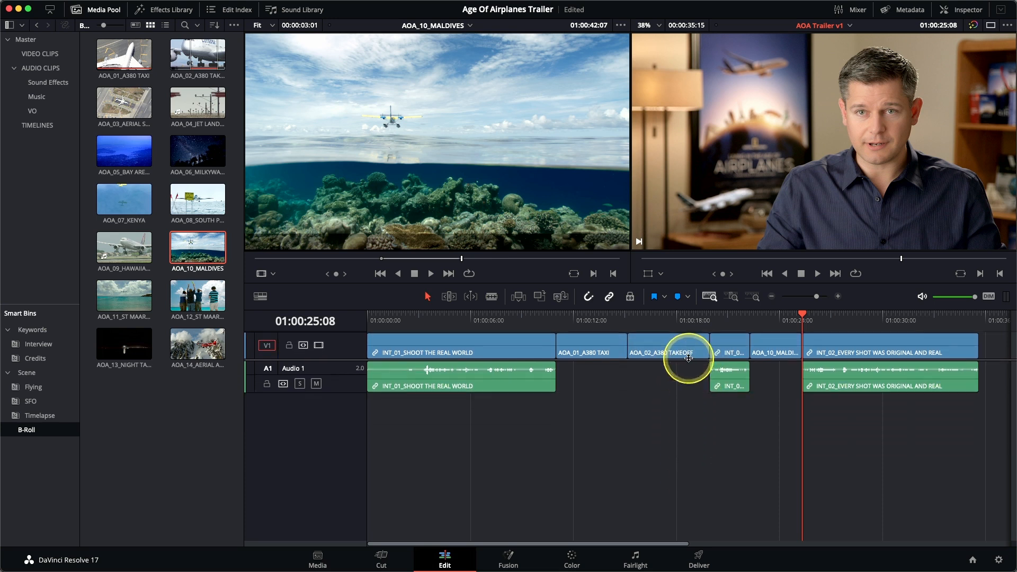
Increase the height of the Audio 1 track to enlarge its waveforms and open the timeline view options.
{"action": "scroll", "coordinate": [690, 411], "scroll_direction": "up", "scroll_amount": 2}
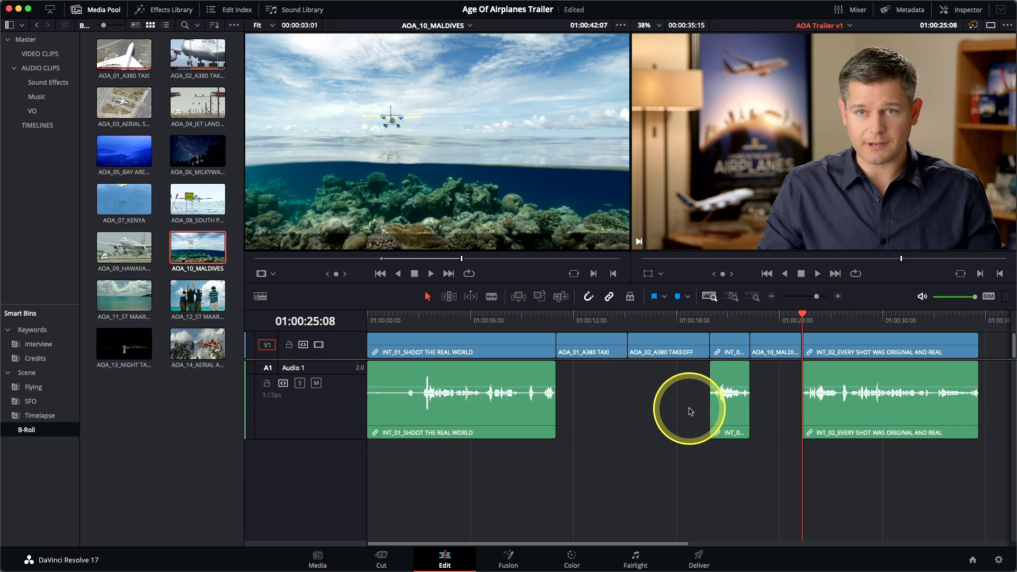
{"action": "scroll", "coordinate": [690, 411], "scroll_direction": "up", "scroll_amount": 3}
{"action": "scroll", "coordinate": [690, 410], "scroll_direction": "up", "scroll_amount": 3}
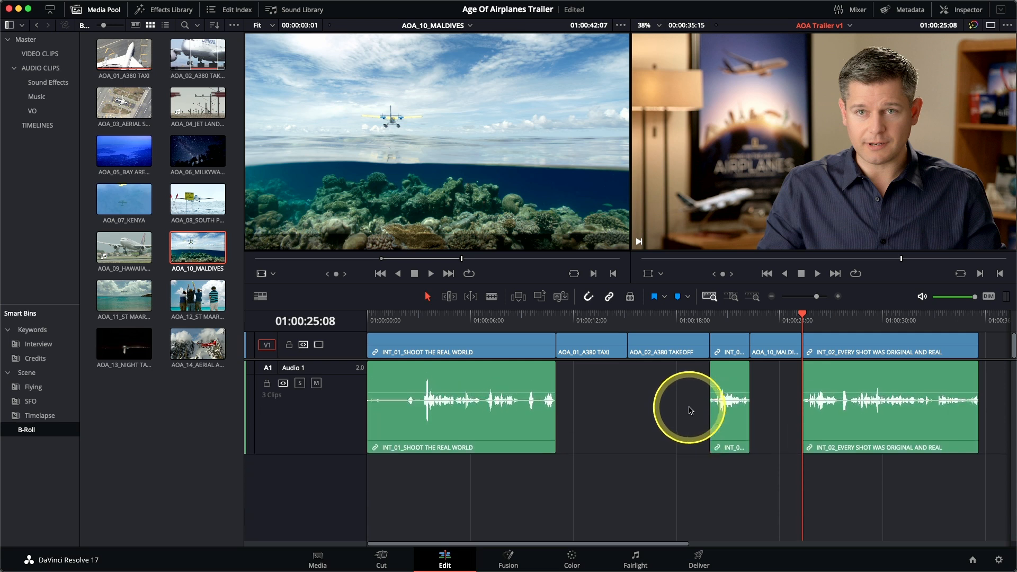
{"action": "scroll", "coordinate": [691, 411], "scroll_direction": "down", "scroll_amount": 1}
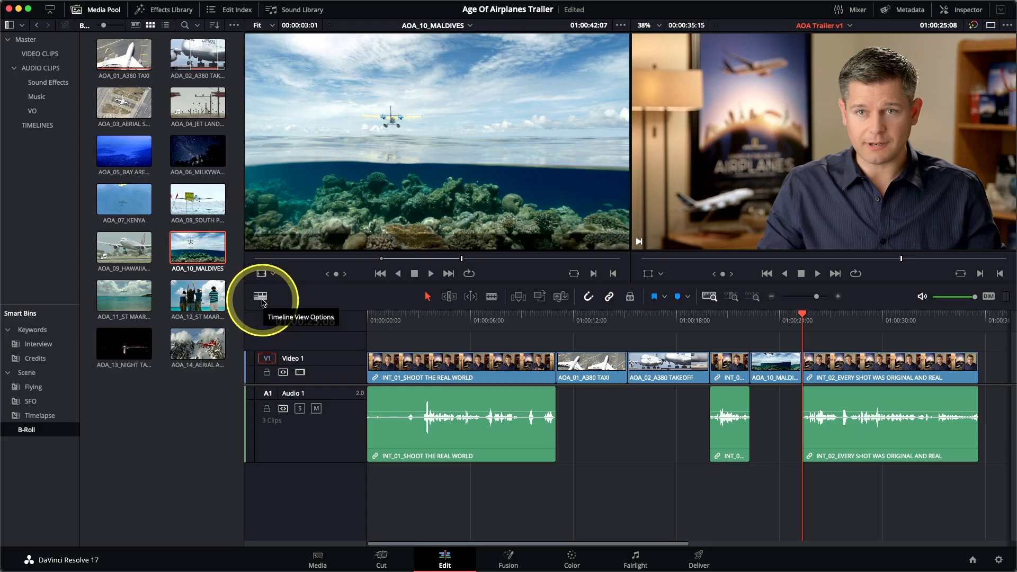
{"action": "left_click", "coordinate": [262, 299]}
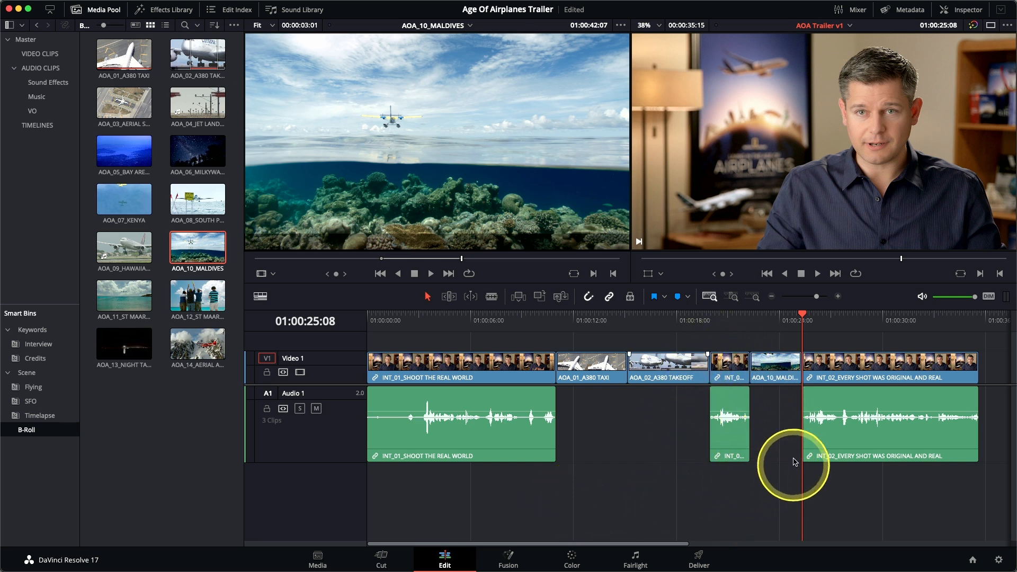
Ripple delete only the video of the short INT_02 segment before AOA_10_MALDIVES and save the project.
{"action": "left_click", "coordinate": [729, 324]}
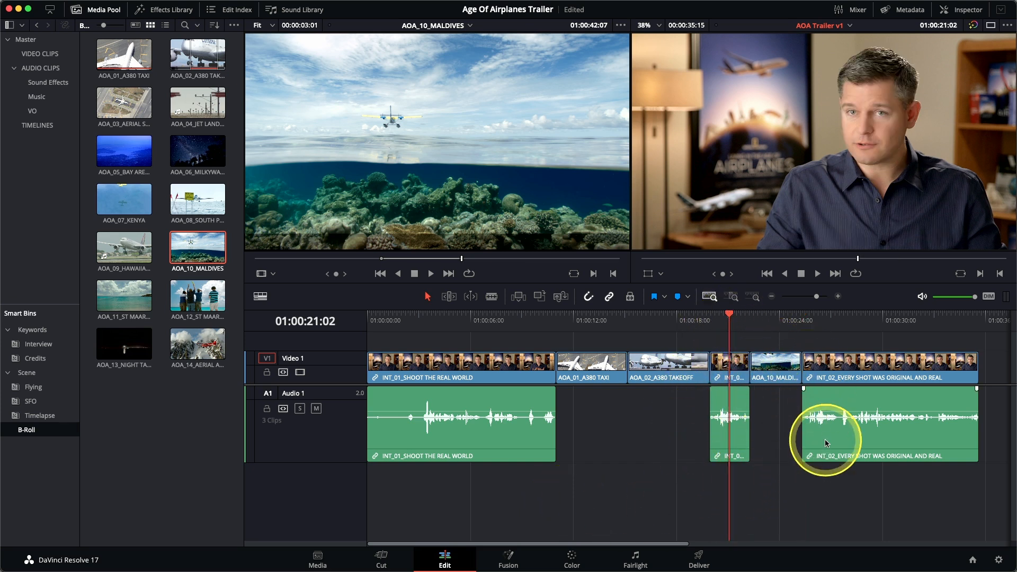
{"action": "left_click", "coordinate": [731, 296]}
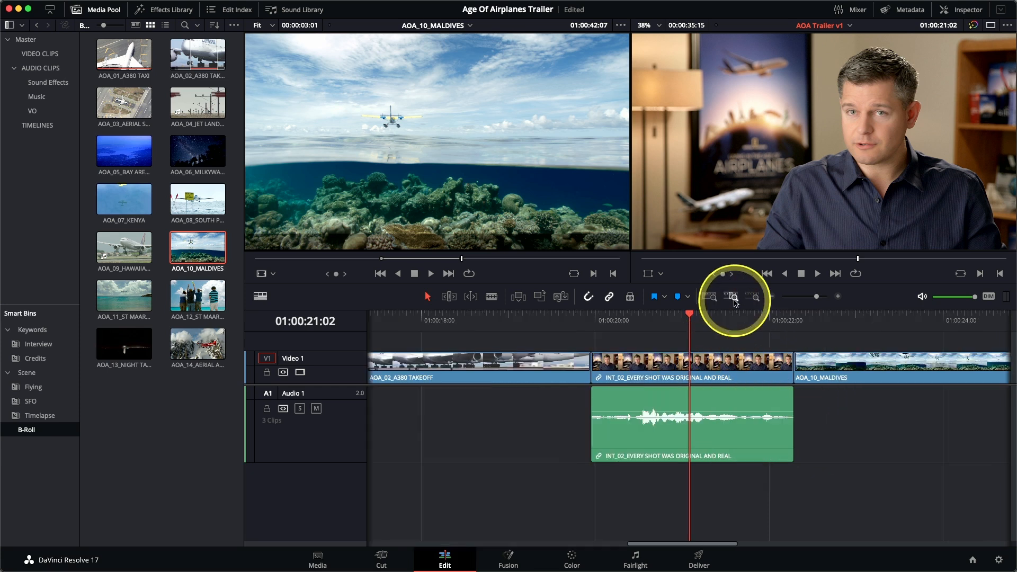
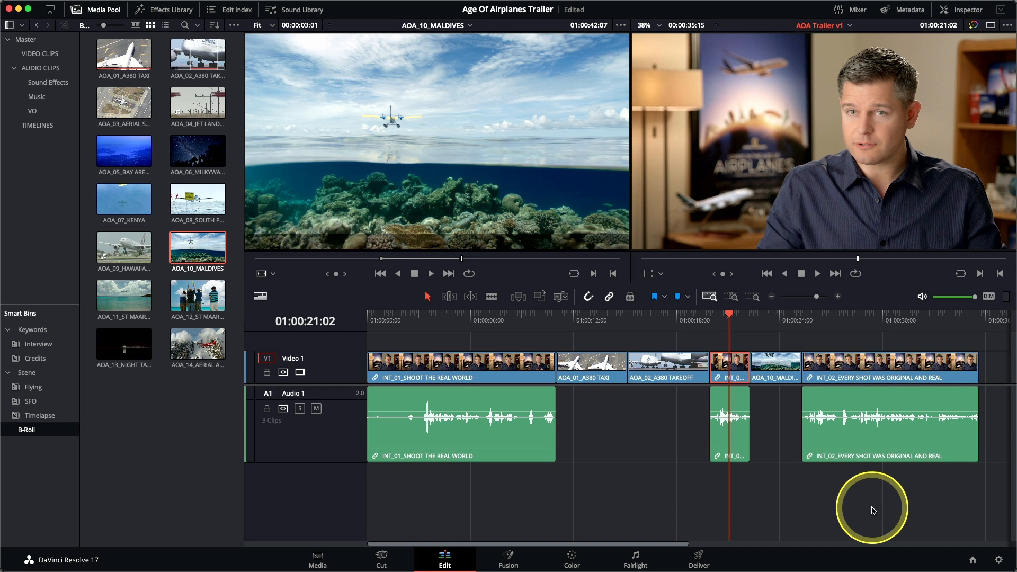
{"action": "key", "text": "BackSpace"}
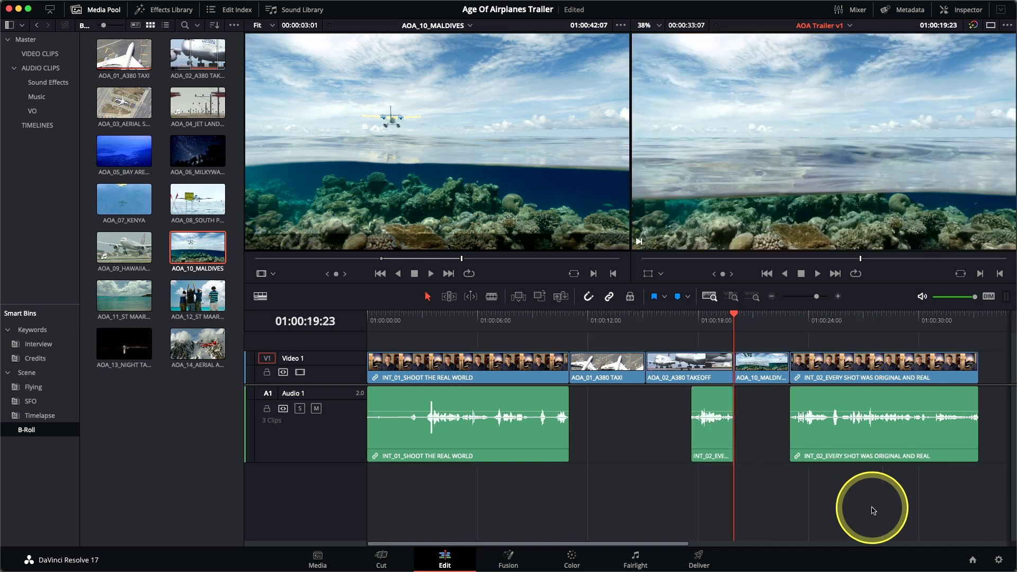
{"action": "key", "text": "super+s"}
Play the last INT_02 segment in detail zoom from its start at 01:00:23:00 and enlarge the Audio 1 waveform.
{"action": "left_click", "coordinate": [790, 323]}
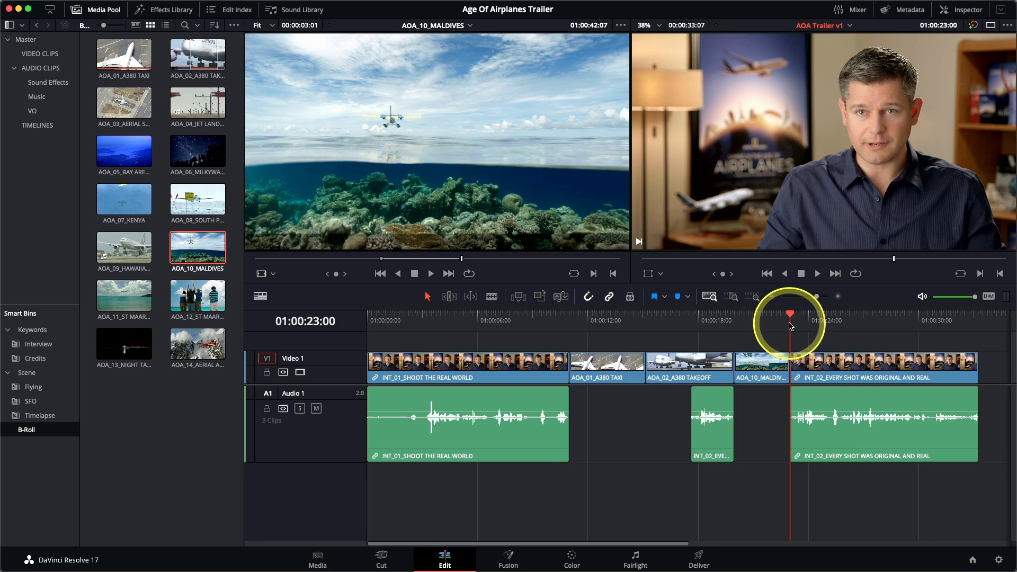
{"action": "left_click", "coordinate": [733, 297]}
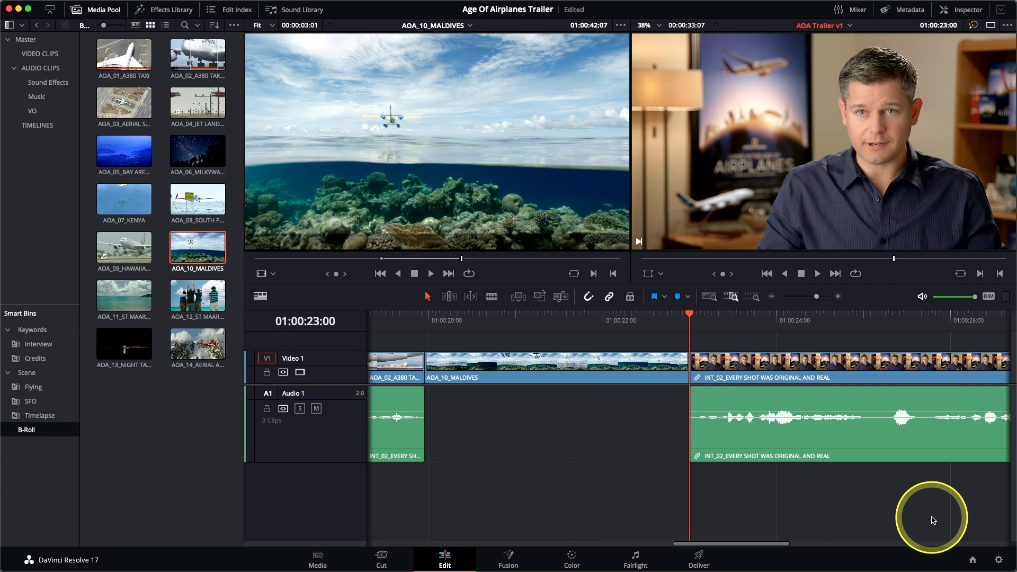
{"action": "key", "text": "space"}
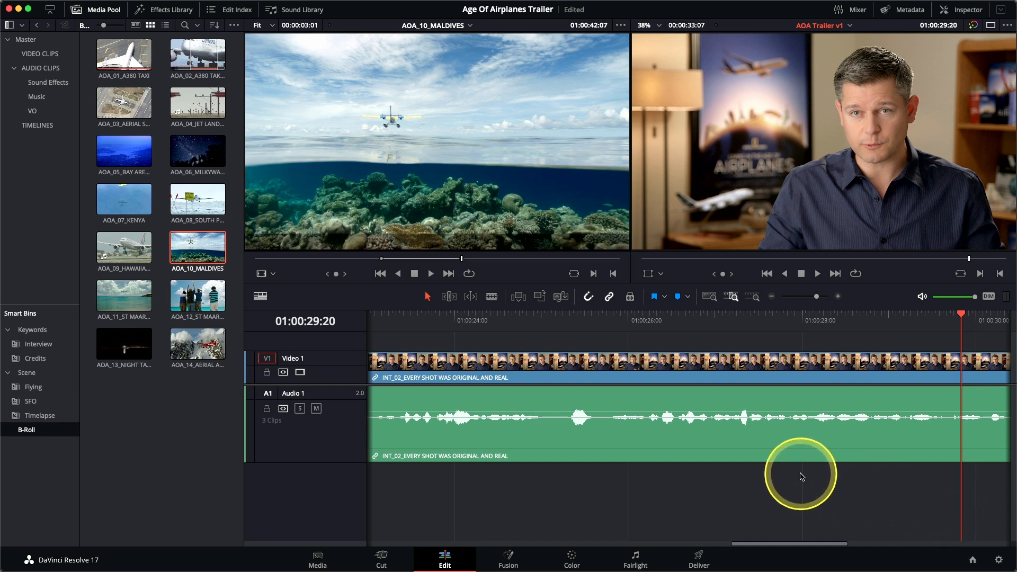
{"action": "scroll", "coordinate": [802, 476], "scroll_direction": "right", "scroll_amount": 5}
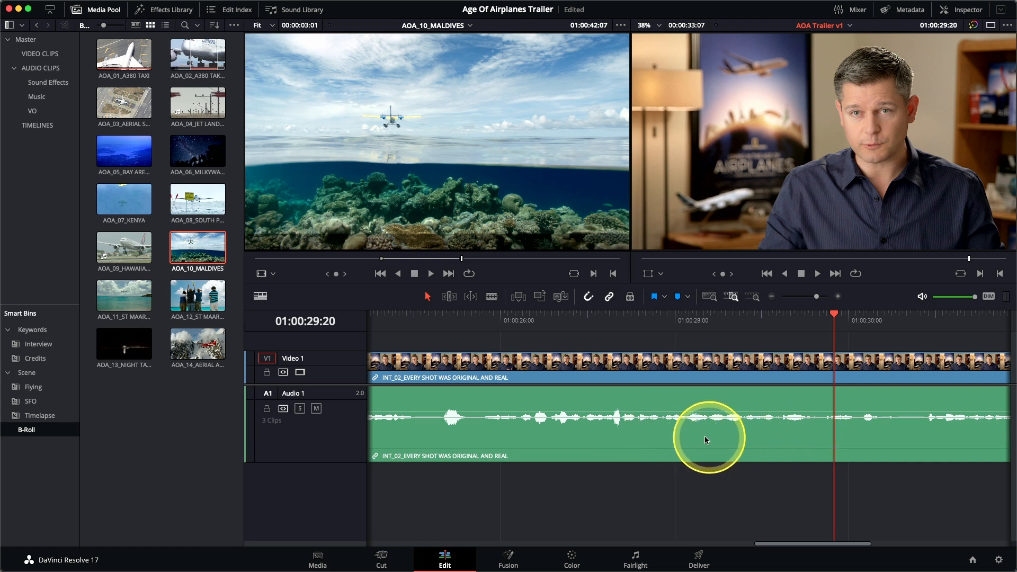
{"action": "scroll", "coordinate": [675, 434], "scroll_direction": "up", "scroll_amount": 5}
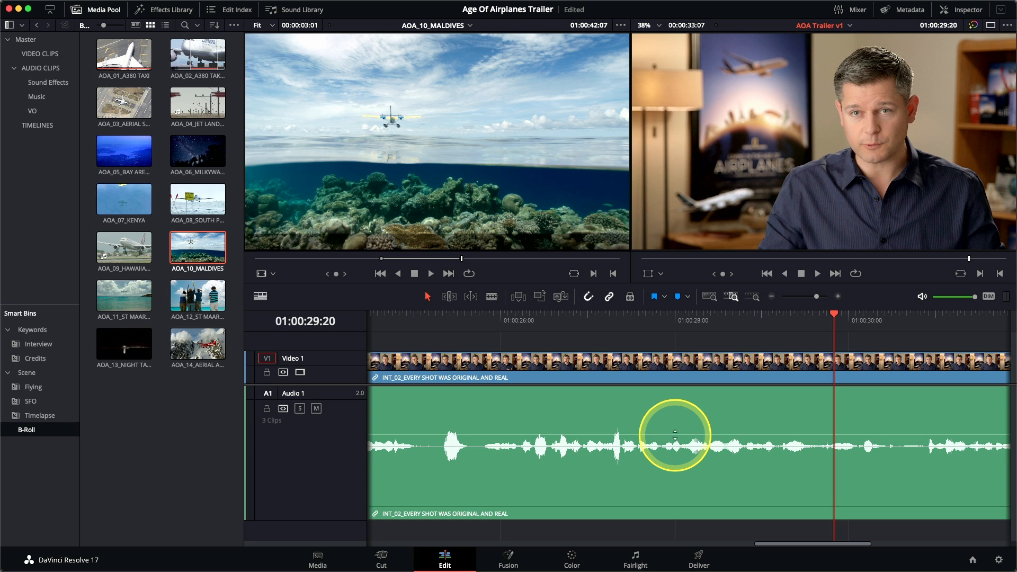
Jog the playhead to 01:00:27:08 in the last INT_02 segment and split the clip there with the Blade tool.
{"action": "left_click_drag", "start_coordinate": [806, 317], "coordinate": [606, 330]}
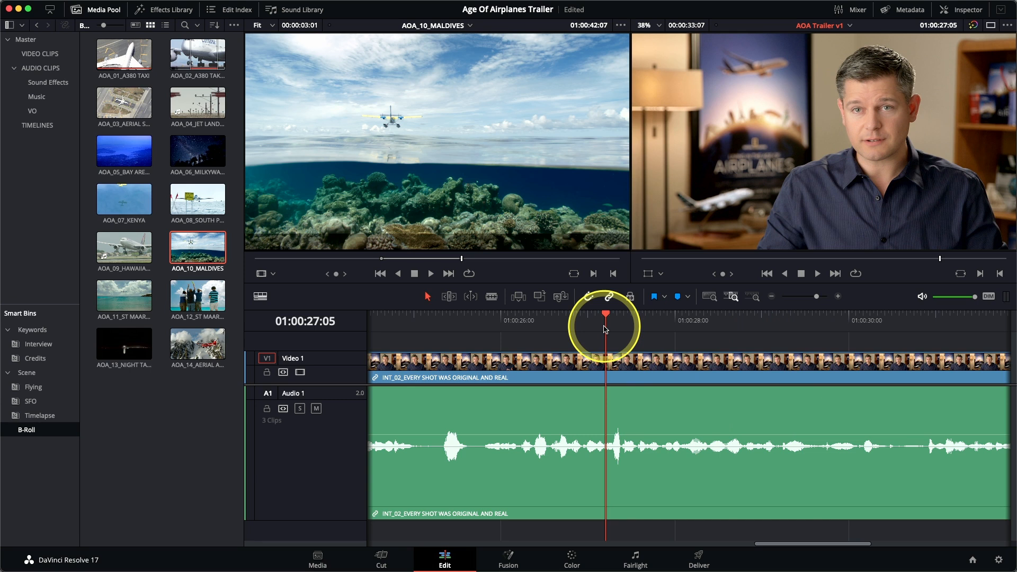
{"action": "key", "text": "l"}
{"action": "key", "text": "k"}
{"action": "key", "text": "j"}
{"action": "key", "text": "l"}
{"action": "key", "text": "Left"}
{"action": "key", "text": "Left"}
{"action": "key", "text": "Left"}
{"action": "key", "text": "Left"}
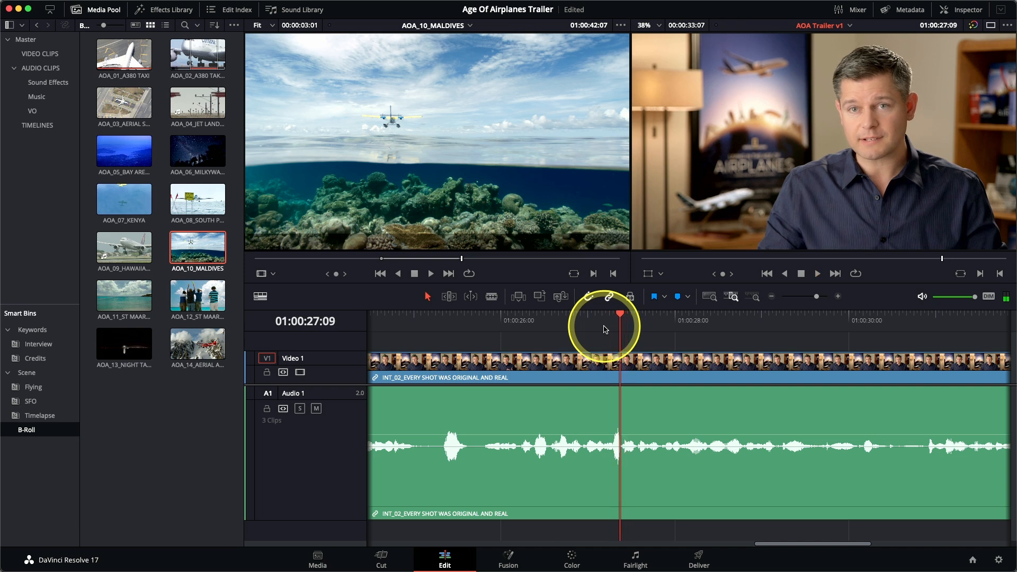
{"action": "key", "text": "Right"}
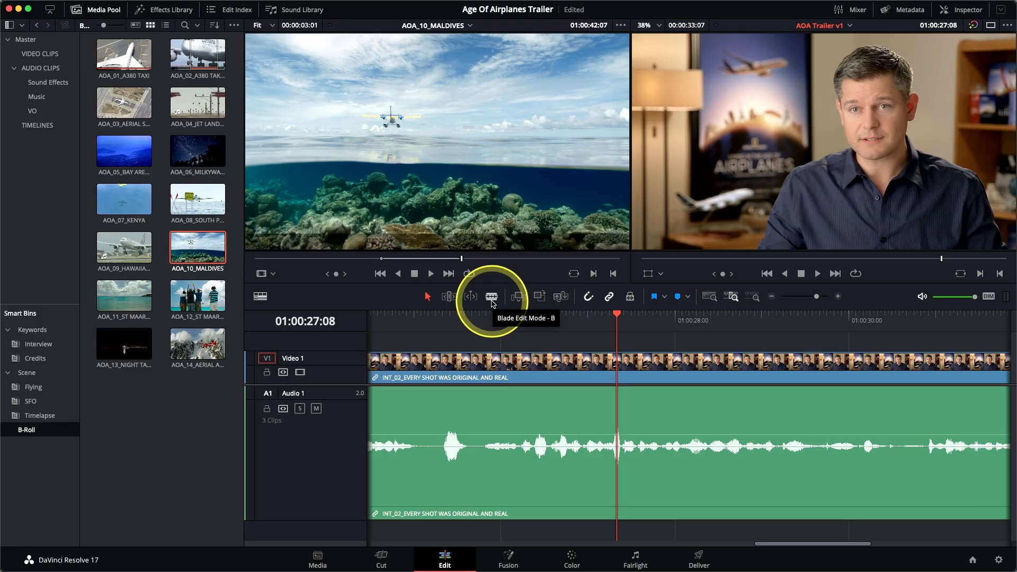
{"action": "left_click", "coordinate": [491, 300]}
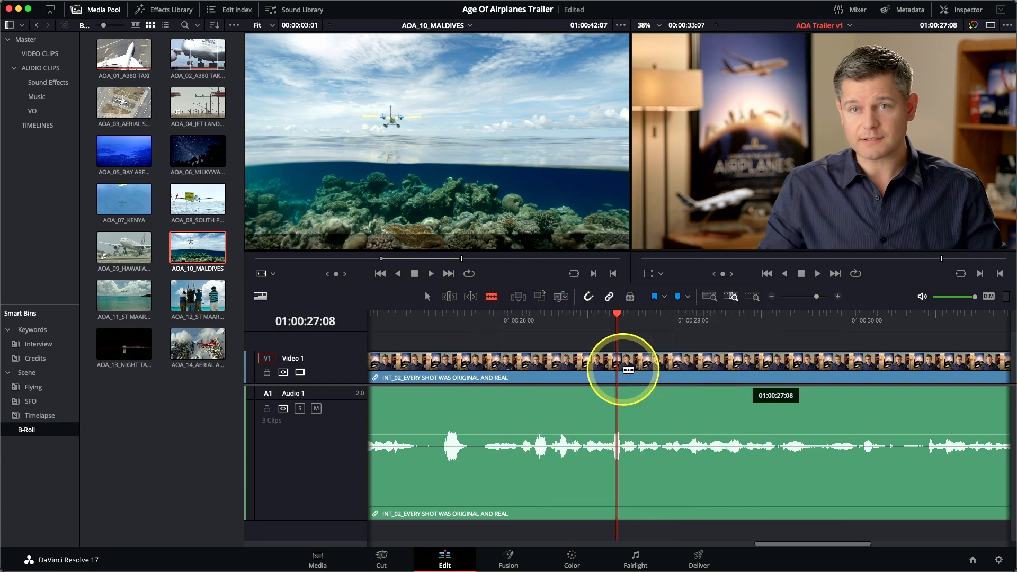
{"action": "left_click", "coordinate": [629, 369]}
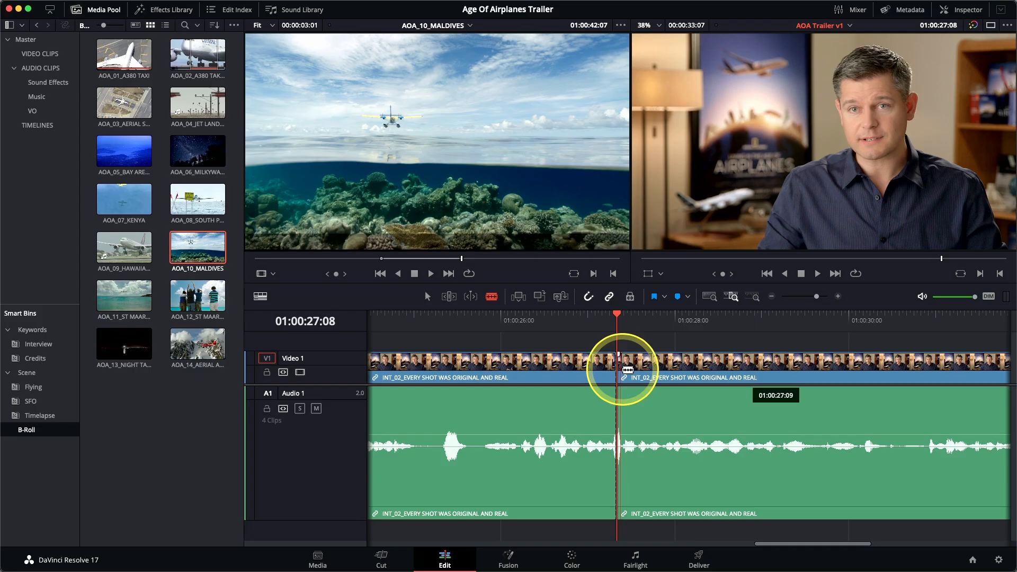
Jog the playhead to 01:00:28:15 in the last INT_02 segment and split the clip there with the Blade tool.
{"action": "key", "text": "j"}
{"action": "key", "text": "l"}
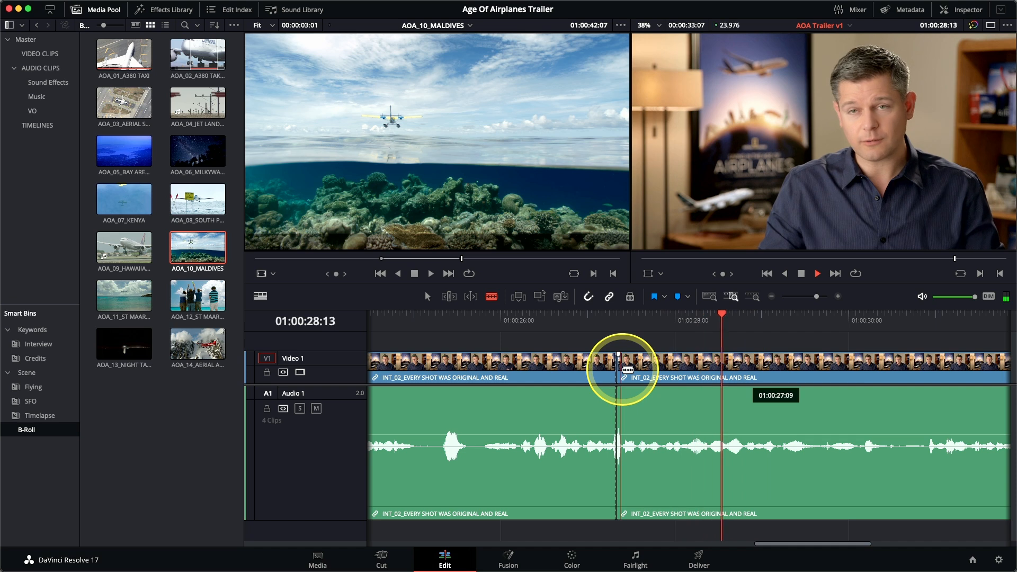
{"action": "key", "text": "k"}
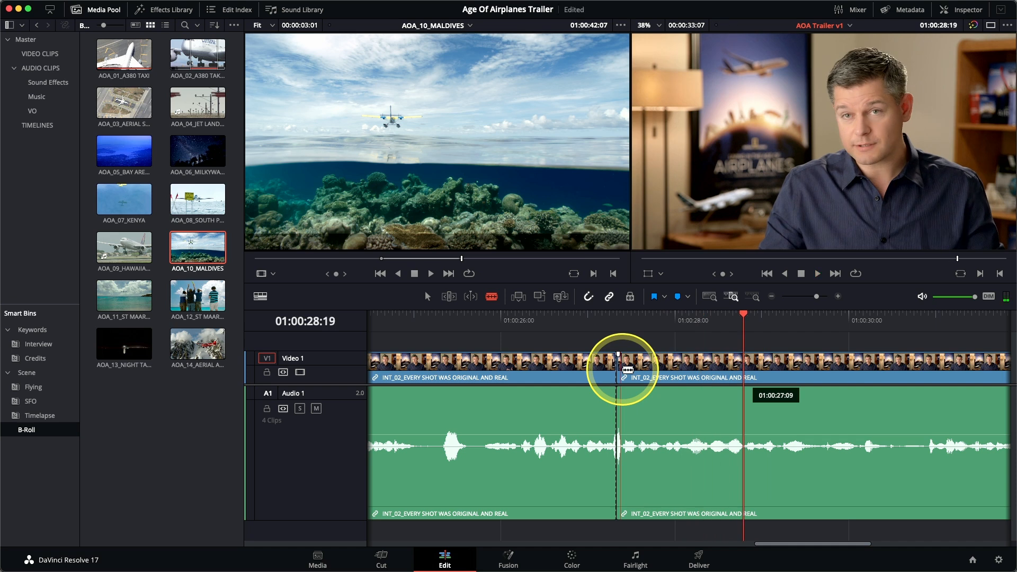
{"action": "key", "text": "Left"}
{"action": "key", "text": "Left"}
{"action": "key", "text": "Left"}
{"action": "key", "text": "Left"}
{"action": "key", "text": "Left"}
{"action": "key", "text": "Right"}
{"action": "key", "text": "Right"}
{"action": "key", "text": "Left"}
{"action": "key", "text": "Right"}
{"action": "key", "text": "Left"}
{"action": "key", "text": "Left"}
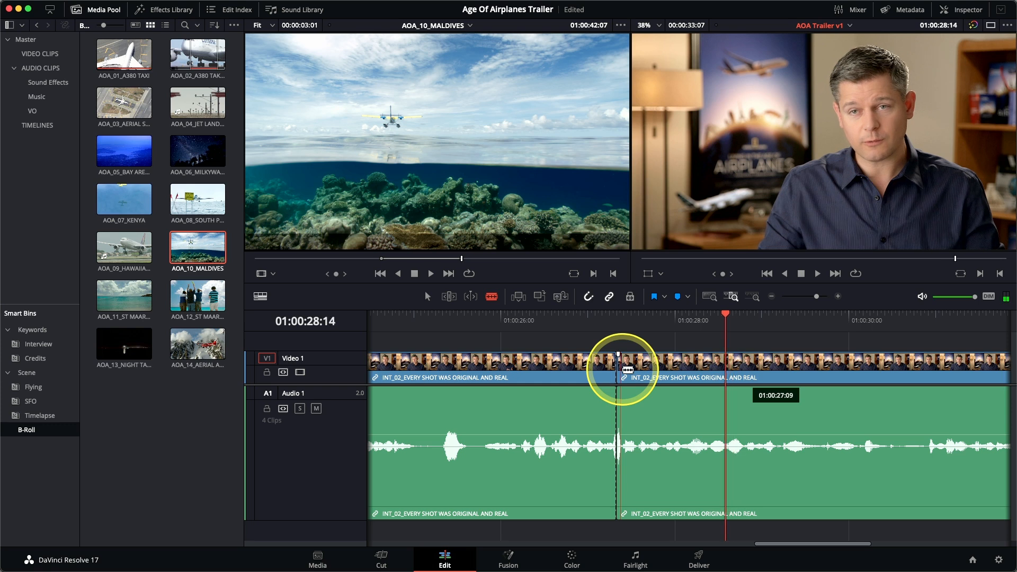
{"action": "key", "text": "Right"}
{"action": "key", "text": "Left"}
{"action": "key", "text": "Right"}
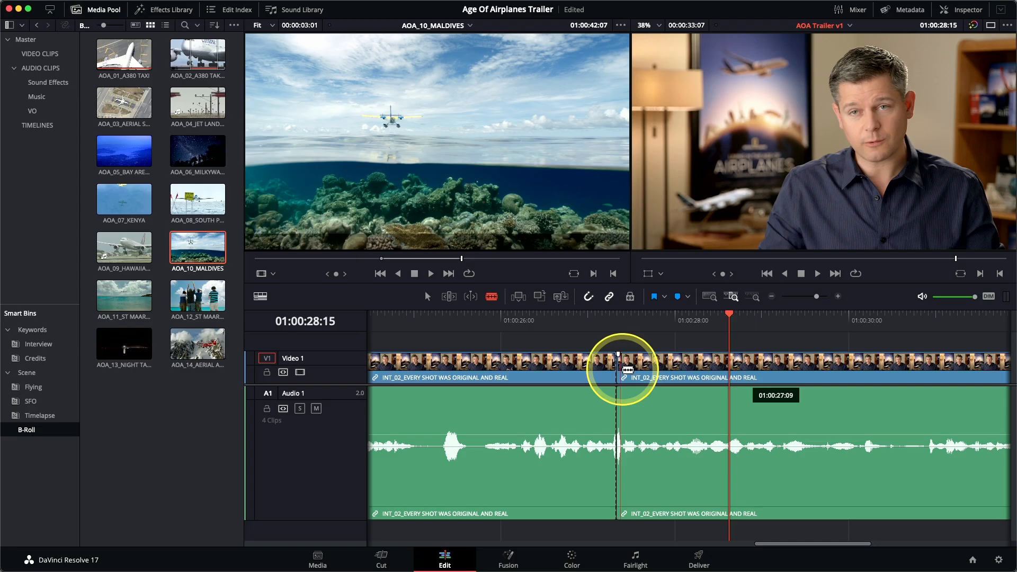
{"action": "left_click_drag", "start_coordinate": [624, 370], "coordinate": [731, 378]}
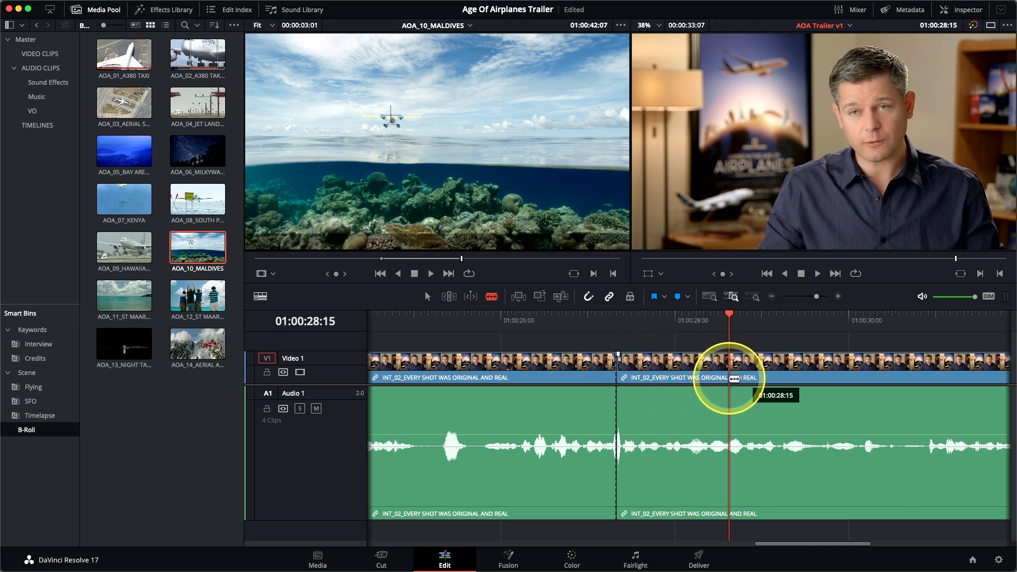
{"action": "left_click", "coordinate": [731, 378]}
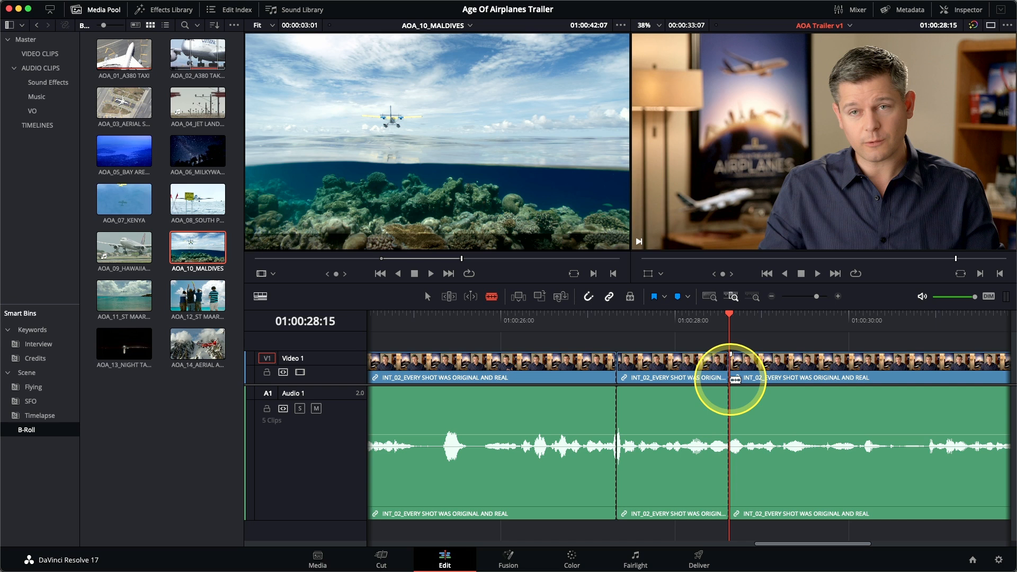
Ripple delete the short INT_02 segment between 01:00:27:08 and 01:00:28:15, and play around the resulting edit.
{"action": "key", "text": "a"}
{"action": "left_click", "coordinate": [698, 377]}
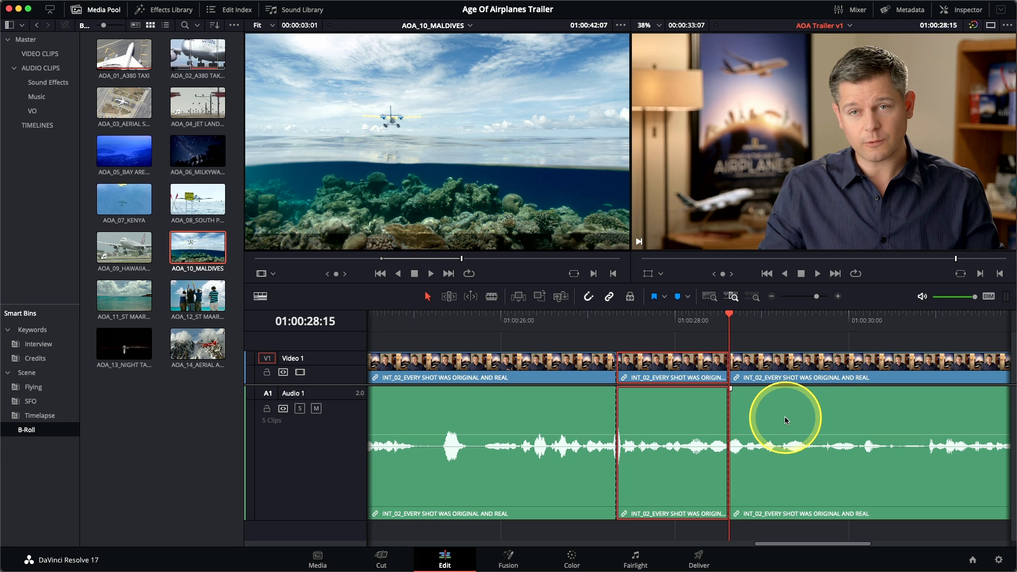
{"action": "key", "text": "shift+BackSpace"}
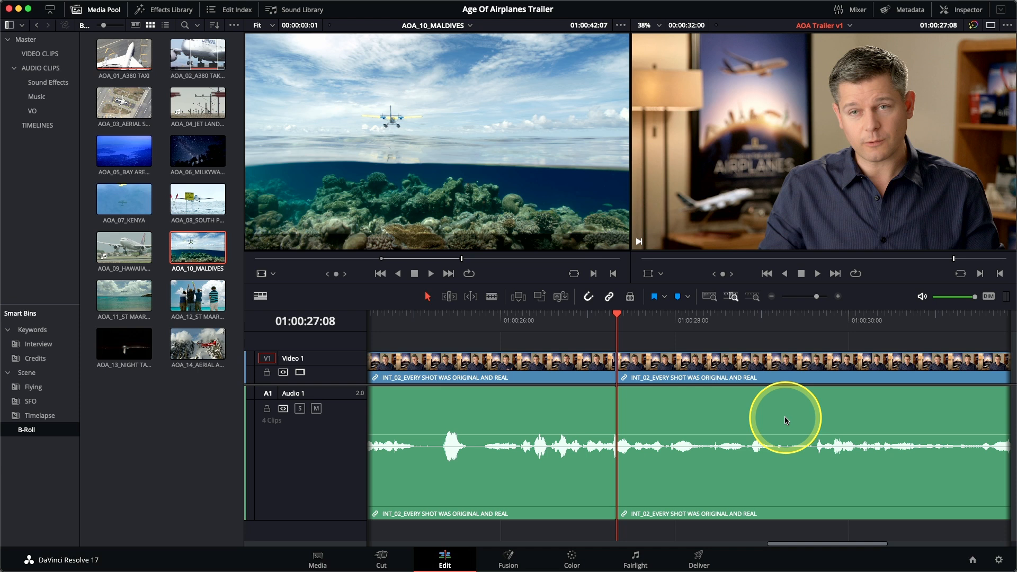
{"action": "key", "text": "slash"}
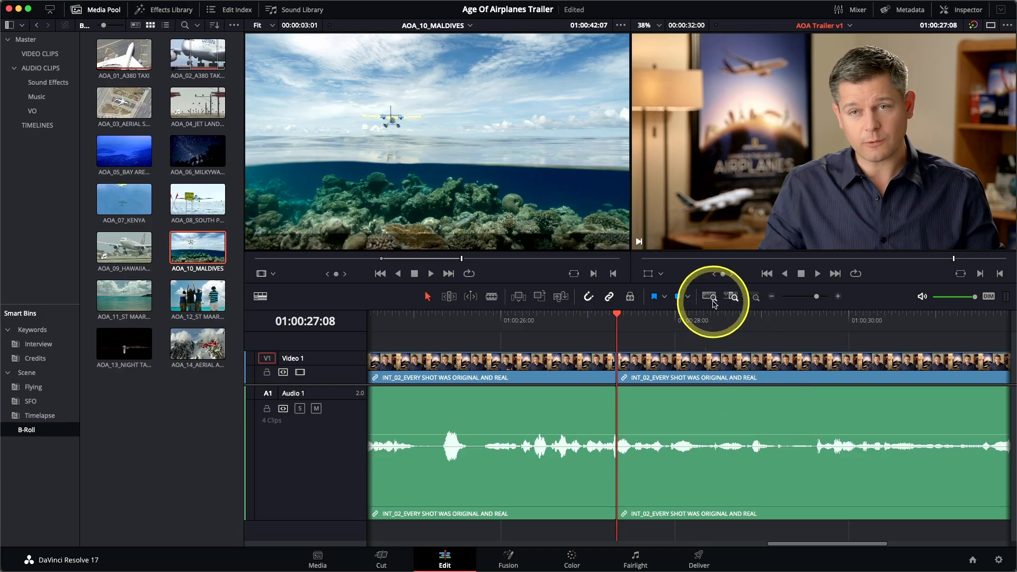
Try to trim about 2 seconds off the start of the INT_01 clip in selection mode, with the full timeline in view.
{"action": "left_click", "coordinate": [712, 300]}
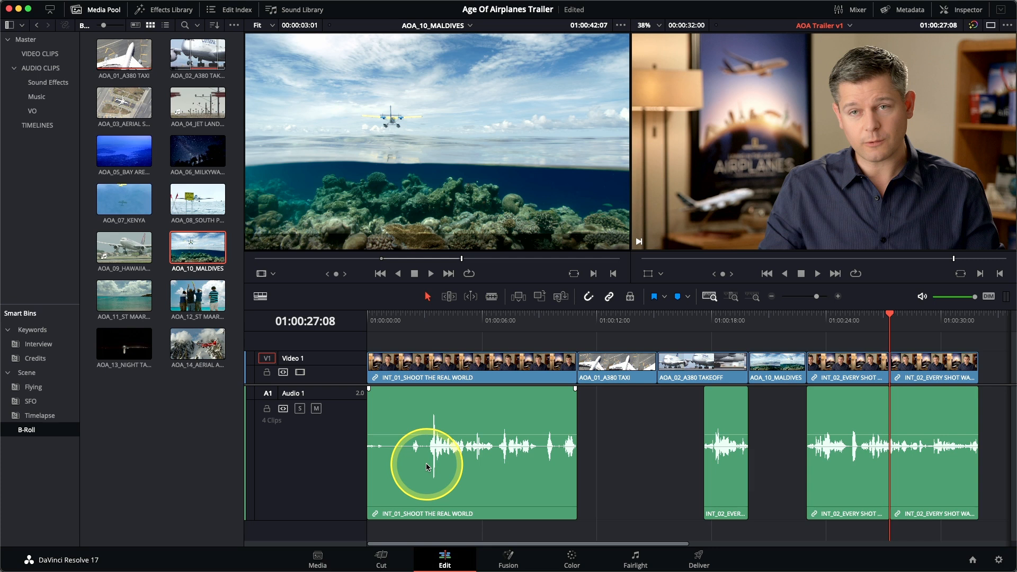
{"action": "left_click", "coordinate": [373, 383]}
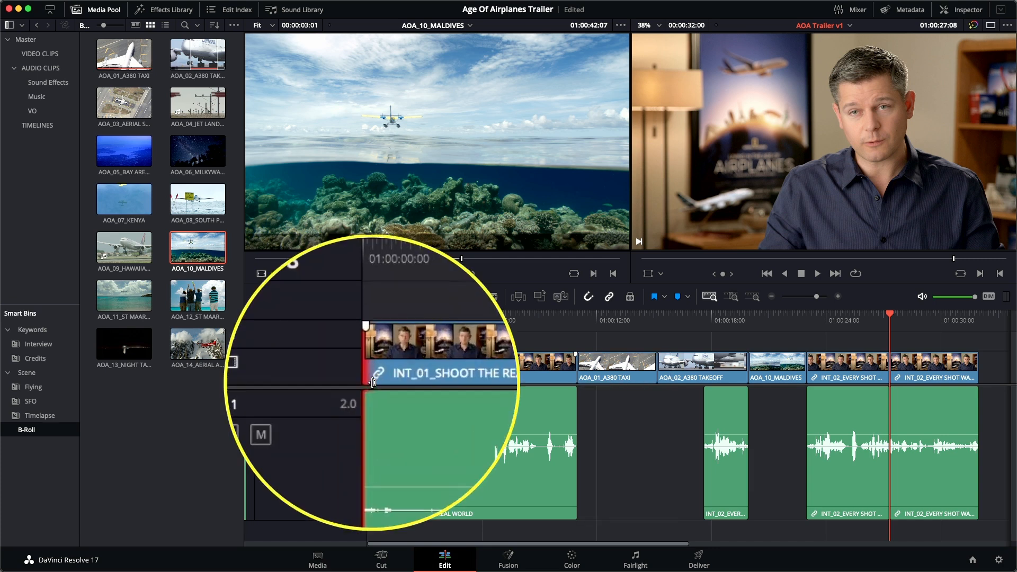
{"action": "left_click_drag", "start_coordinate": [372, 382], "coordinate": [414, 379]}
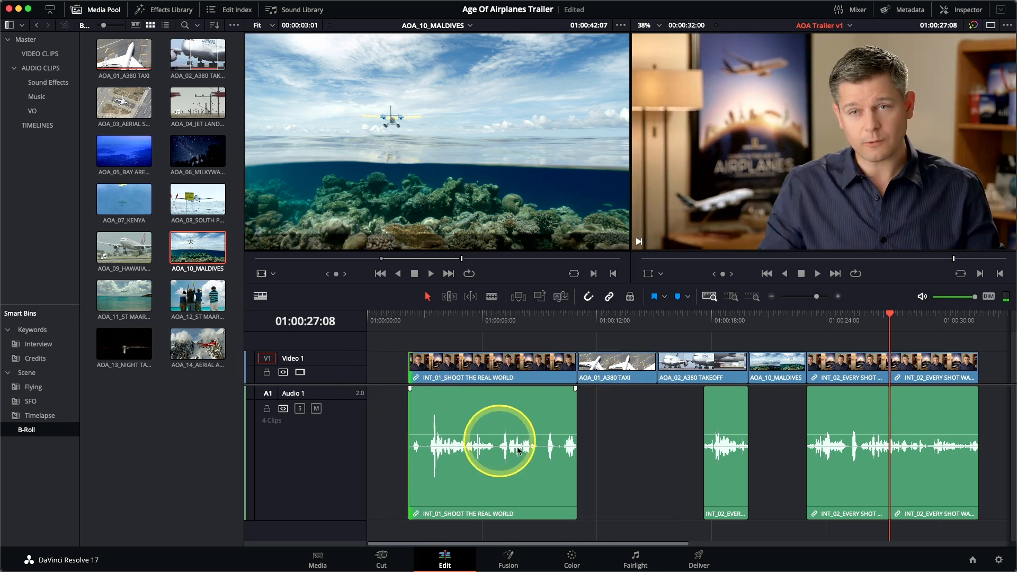
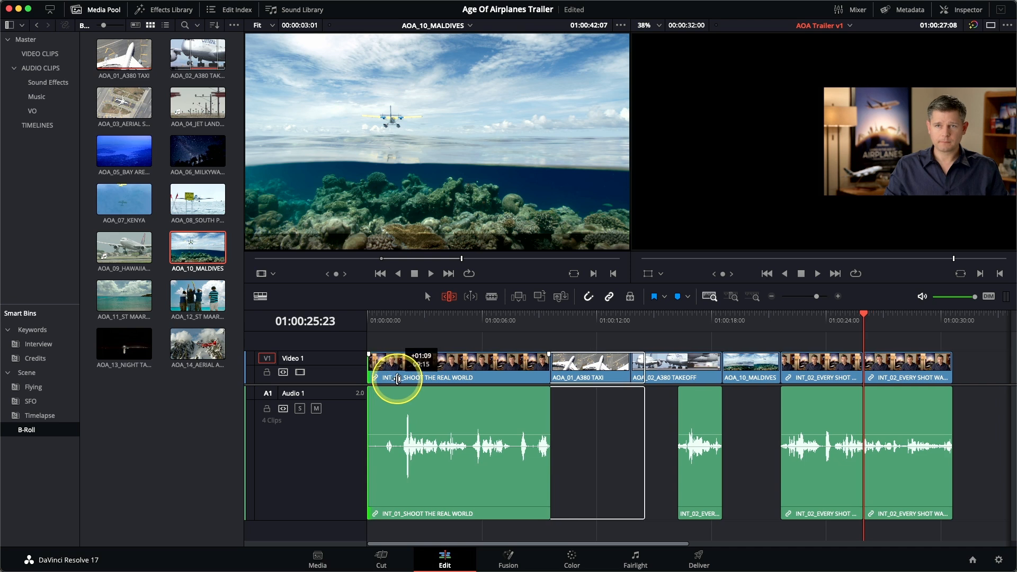
Ripple trim the start of the INT_01 clip by +03:04 in Trim Edit mode and play the opening from the timeline start.
{"action": "left_click_drag", "start_coordinate": [392, 380], "coordinate": [432, 381]}
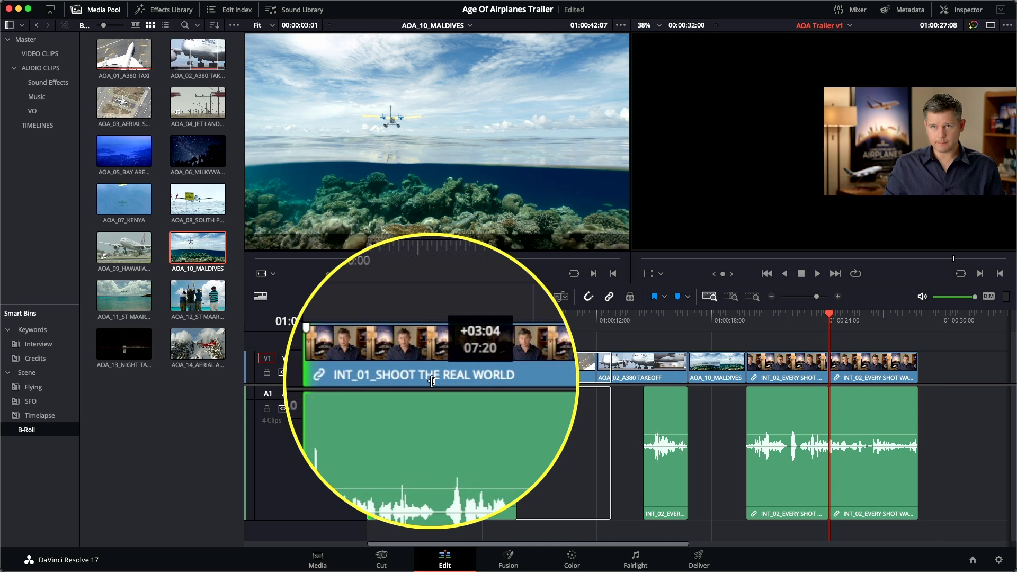
{"action": "left_click_drag", "start_coordinate": [432, 381], "coordinate": [431, 380]}
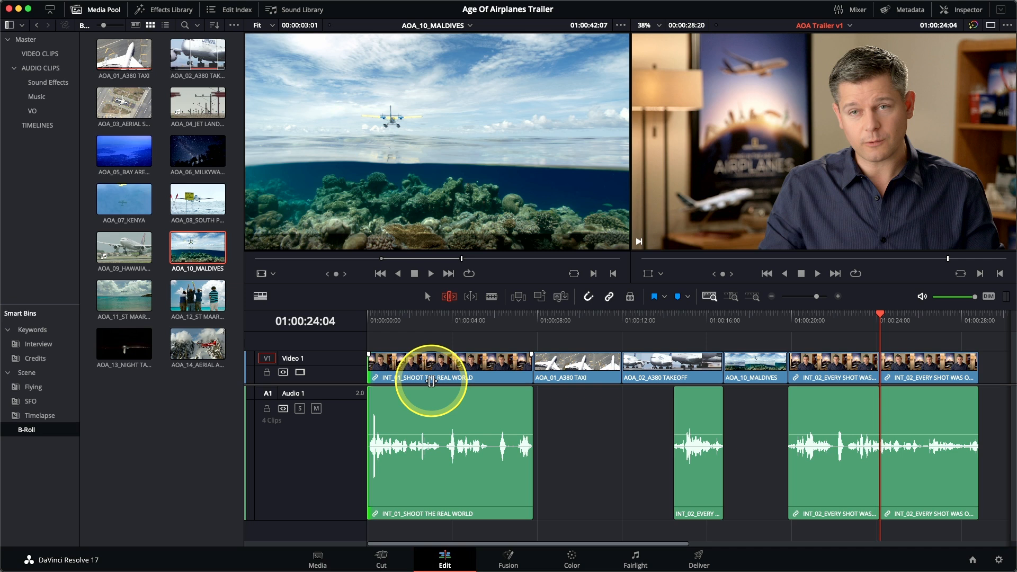
{"action": "key", "text": "Home"}
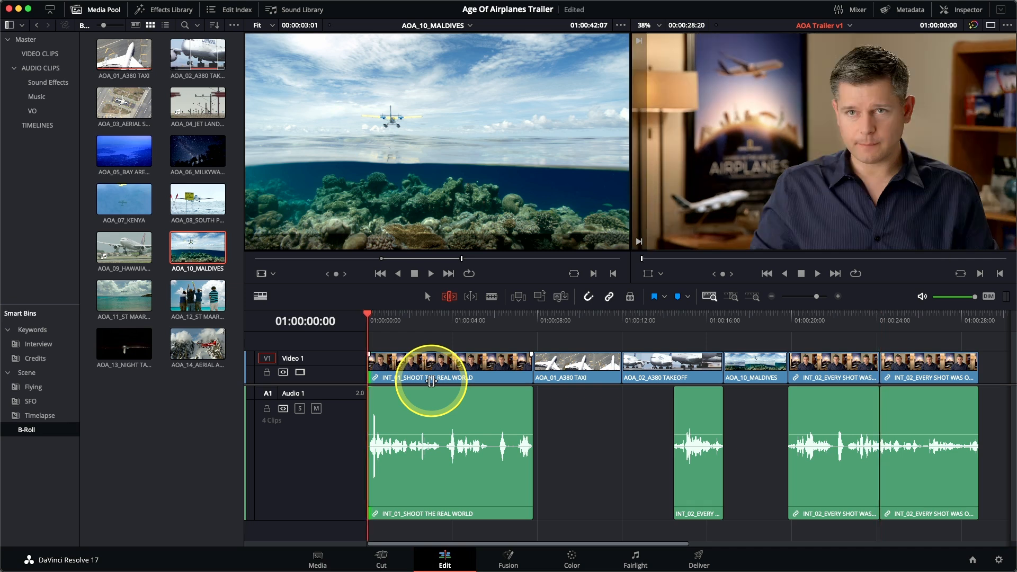
{"action": "key", "text": "space"}
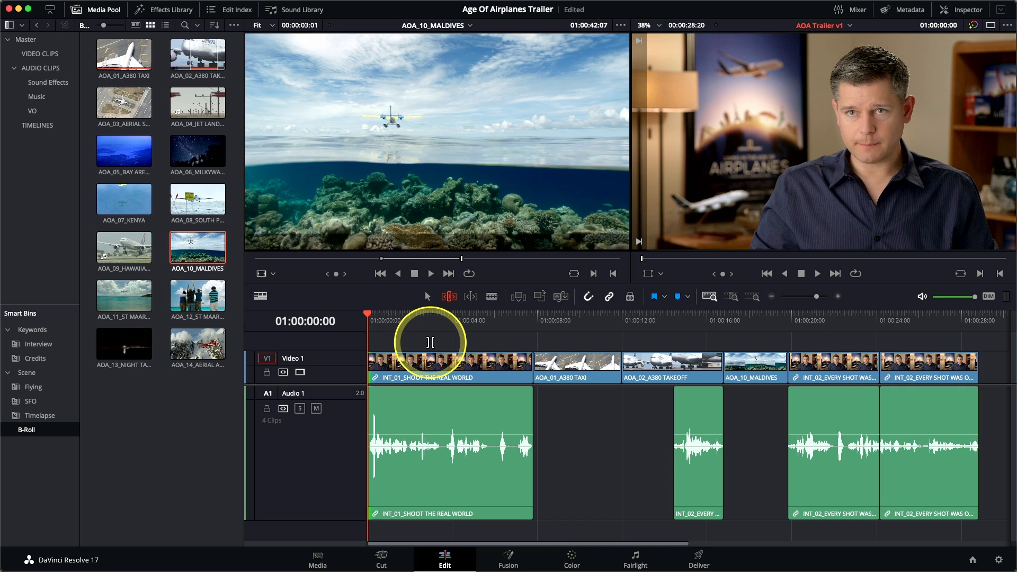
Ripple trim one frame off the end of the outgoing INT_02 segment at the 01:00:24:04 edit, working in detail zoom.
{"action": "left_click", "coordinate": [879, 320]}
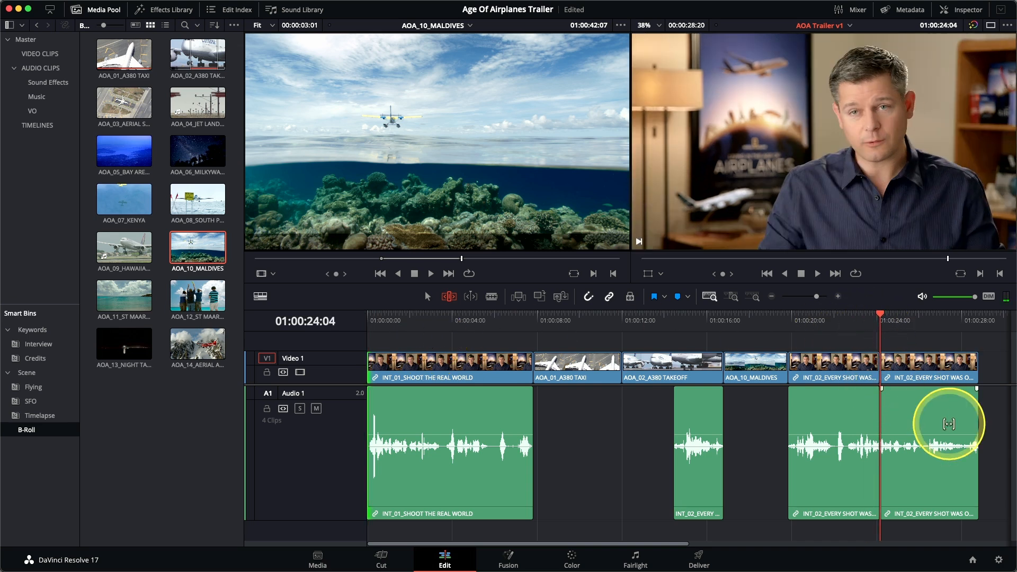
{"action": "left_click", "coordinate": [733, 297]}
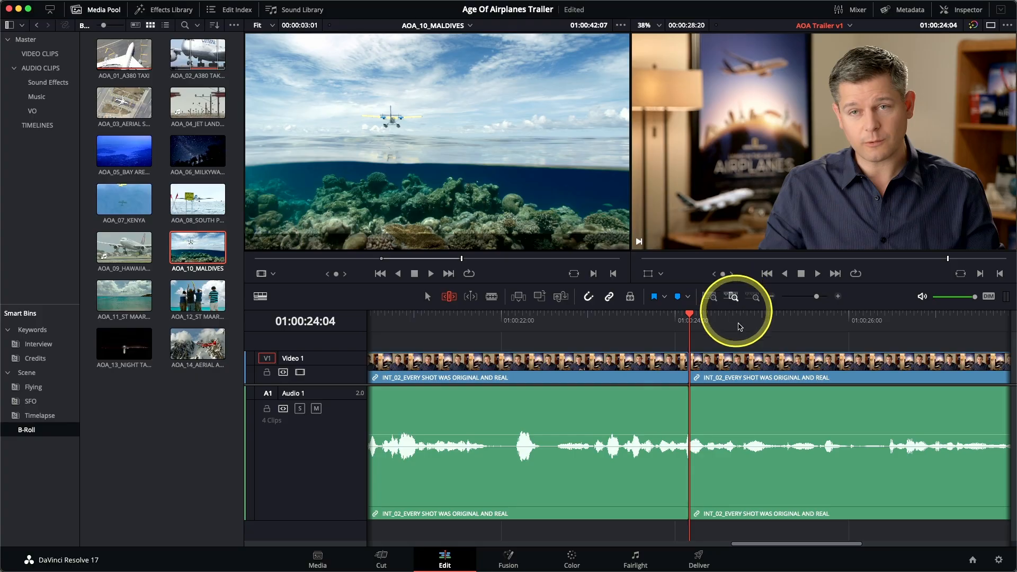
{"action": "left_click", "coordinate": [688, 368]}
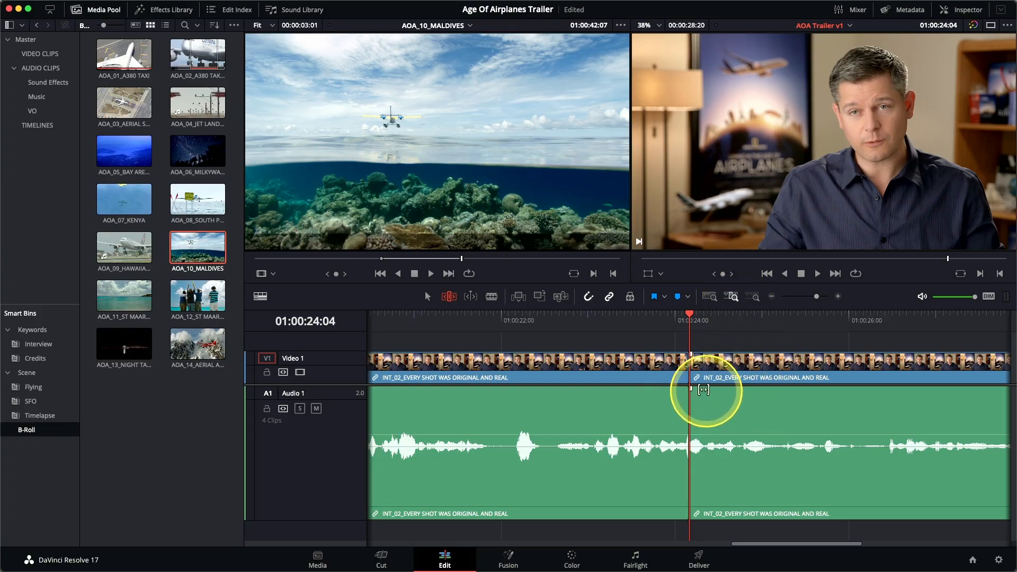
{"action": "left_click", "coordinate": [683, 372]}
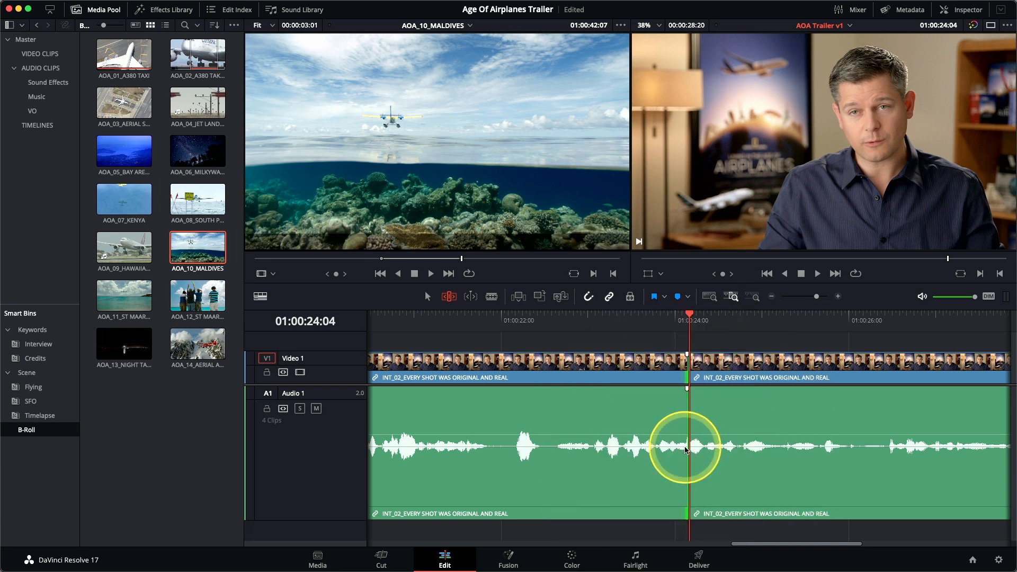
{"action": "left_click", "coordinate": [684, 379]}
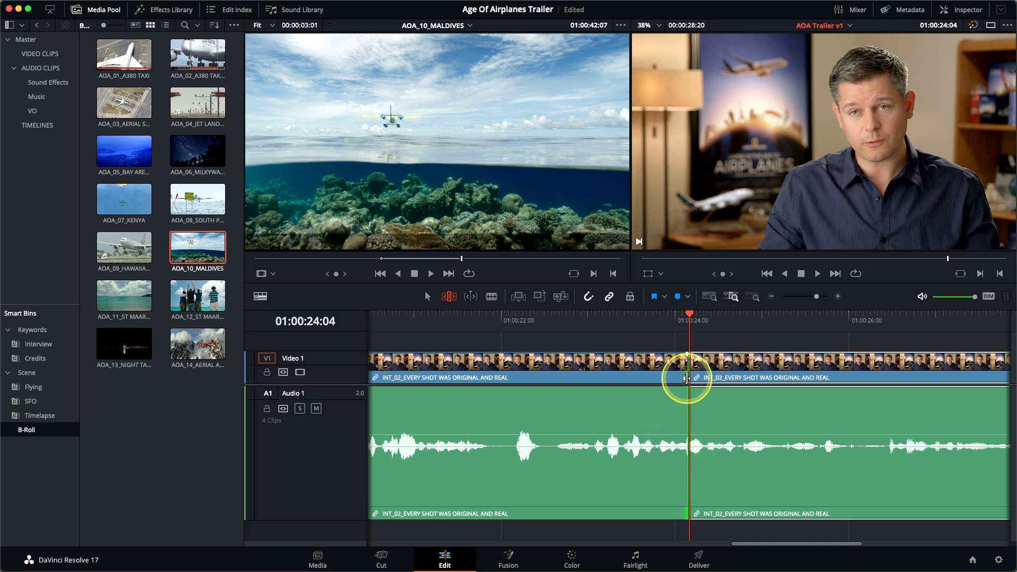
{"action": "left_click_drag", "start_coordinate": [681, 379], "coordinate": [679, 381]}
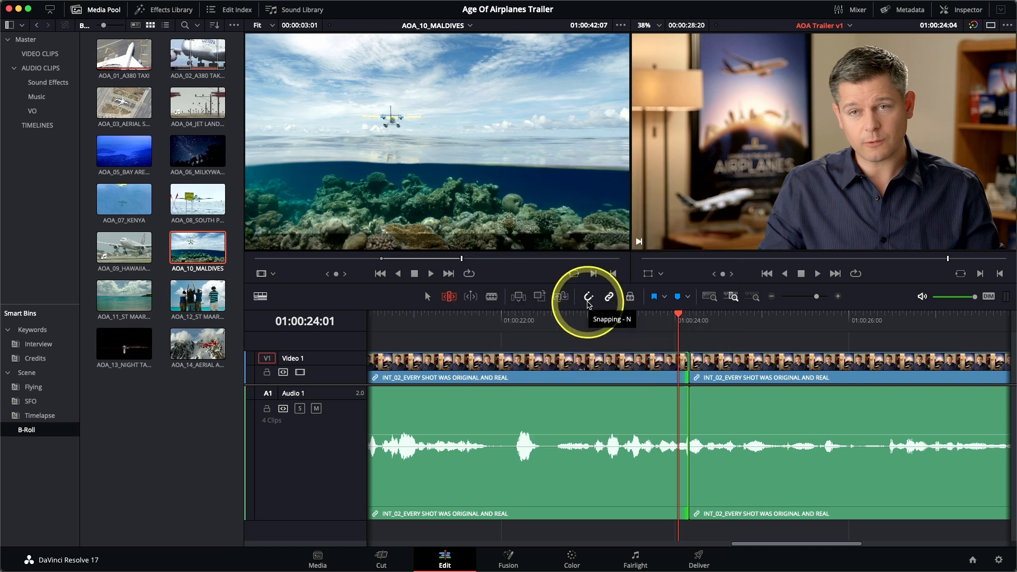
{"action": "left_click", "coordinate": [684, 377]}
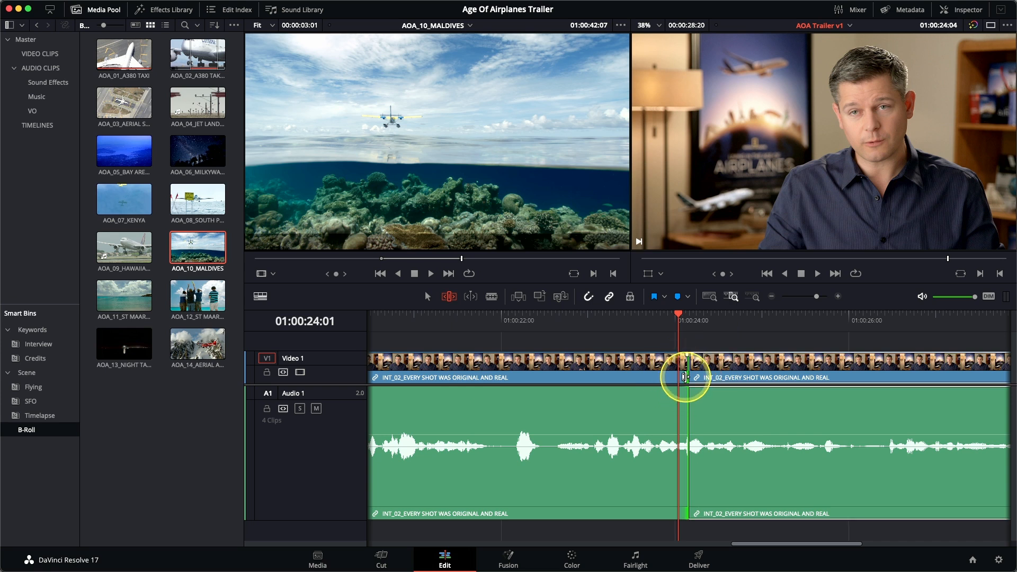
{"action": "left_click_drag", "start_coordinate": [684, 377], "coordinate": [681, 376]}
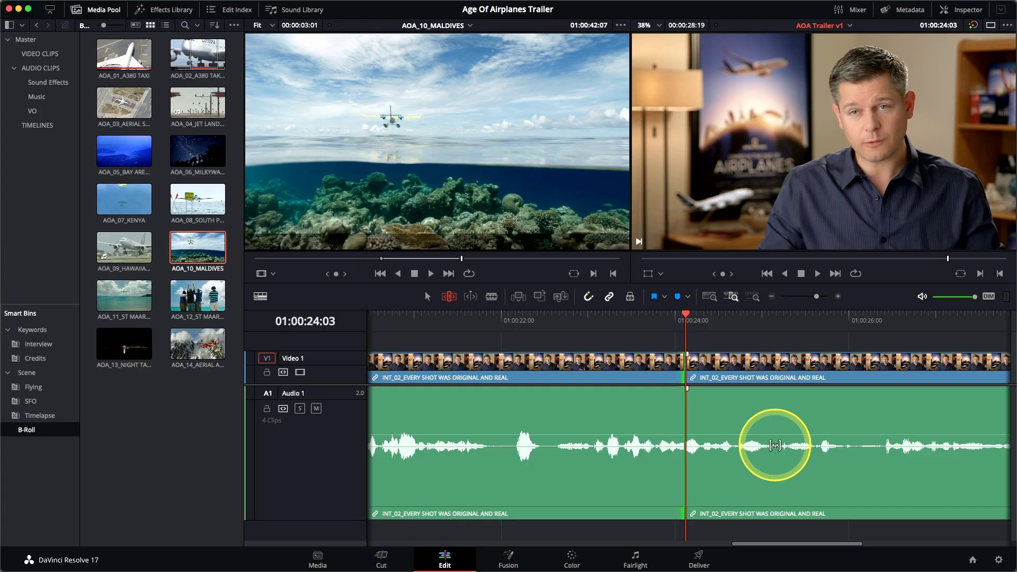
Nudge the outgoing INT_02 segment's end three frames forward and three frames back, and play around the edit.
{"action": "key", "text": "period"}
{"action": "key", "text": "period"}
{"action": "key", "text": "period"}
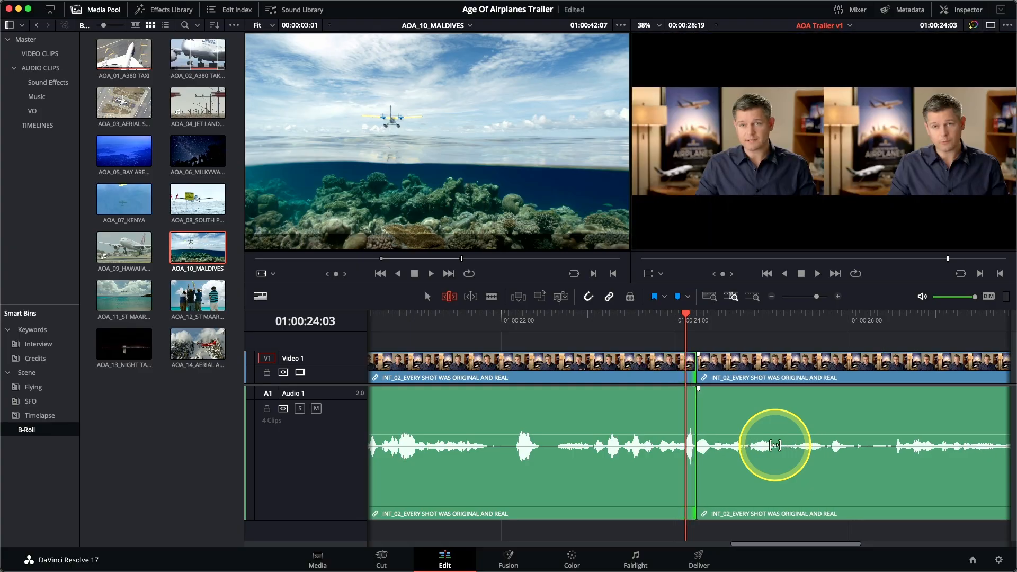
{"action": "key", "text": "comma"}
{"action": "key", "text": "comma"}
{"action": "key", "text": "comma"}
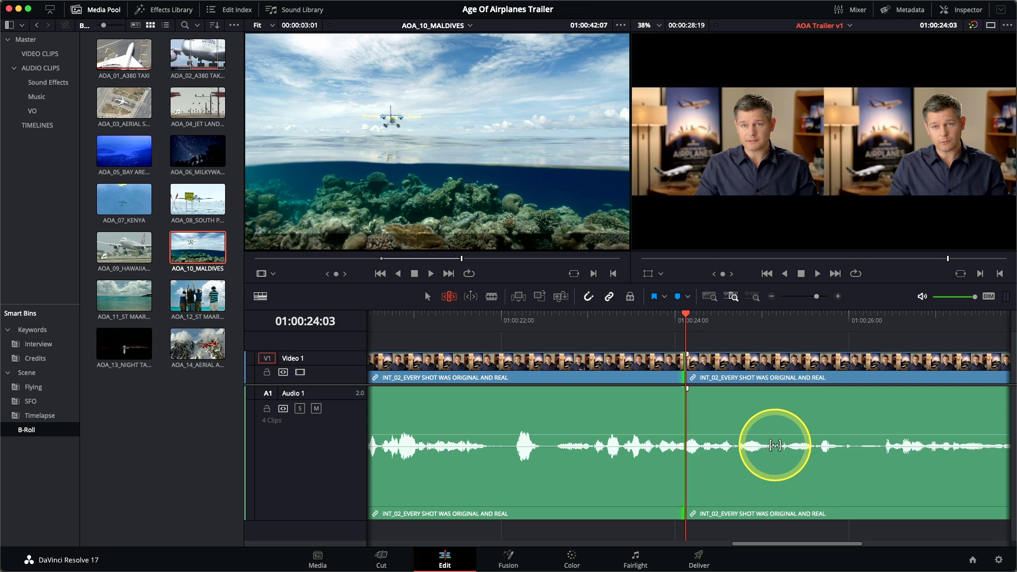
{"action": "key", "text": "slash"}
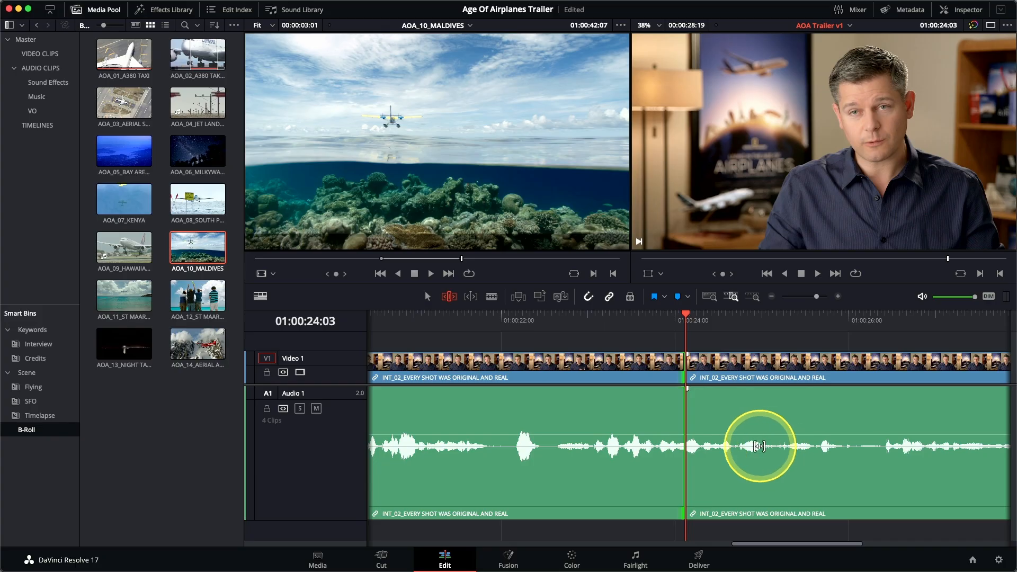
Extend the start of the incoming INT_02 segment by one frame, comparing single-frame nudges by playing around the edit.
{"action": "left_click", "coordinate": [691, 380]}
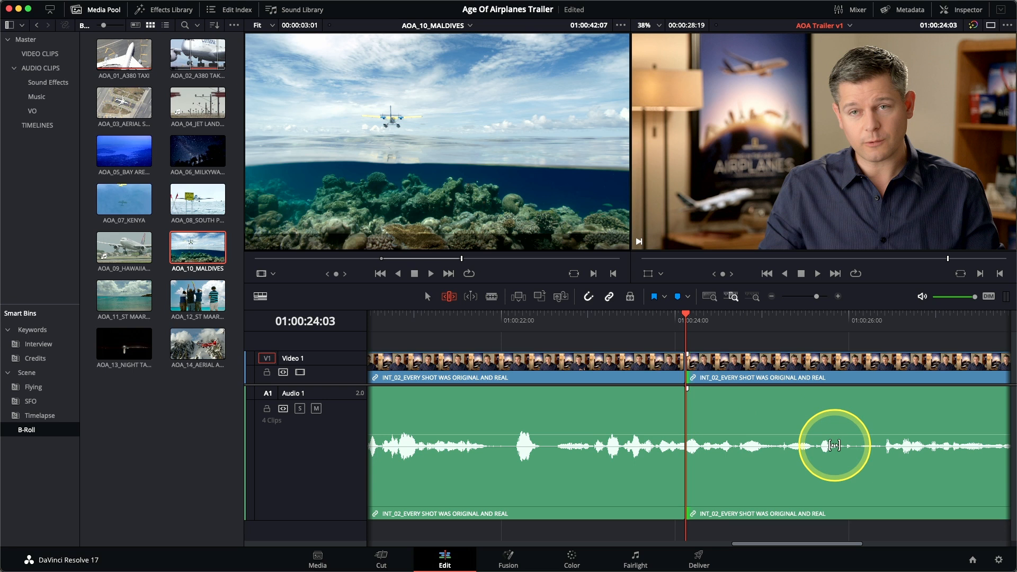
{"action": "left_click_drag", "start_coordinate": [834, 445], "coordinate": [835, 445]}
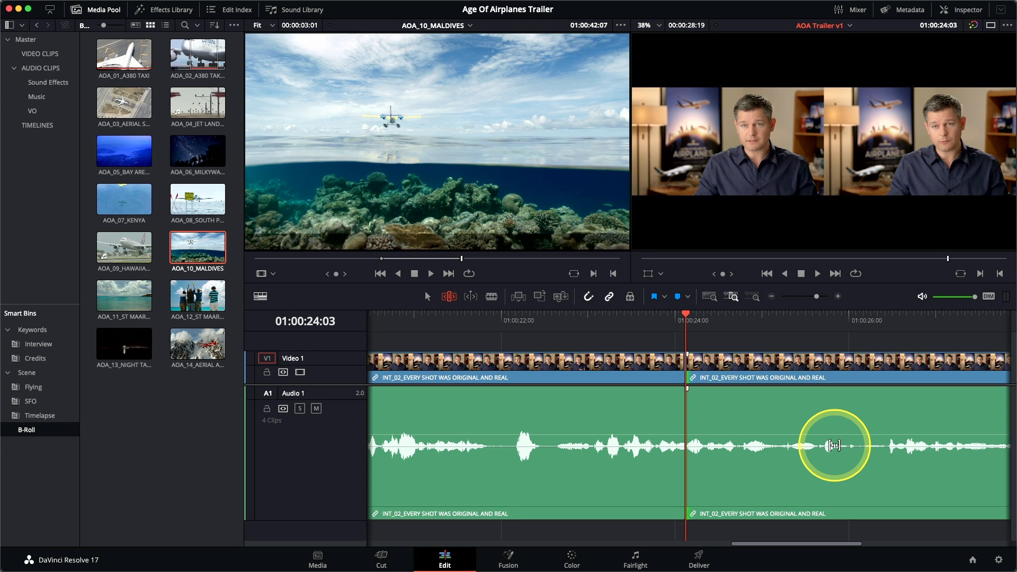
{"action": "key", "text": "slash"}
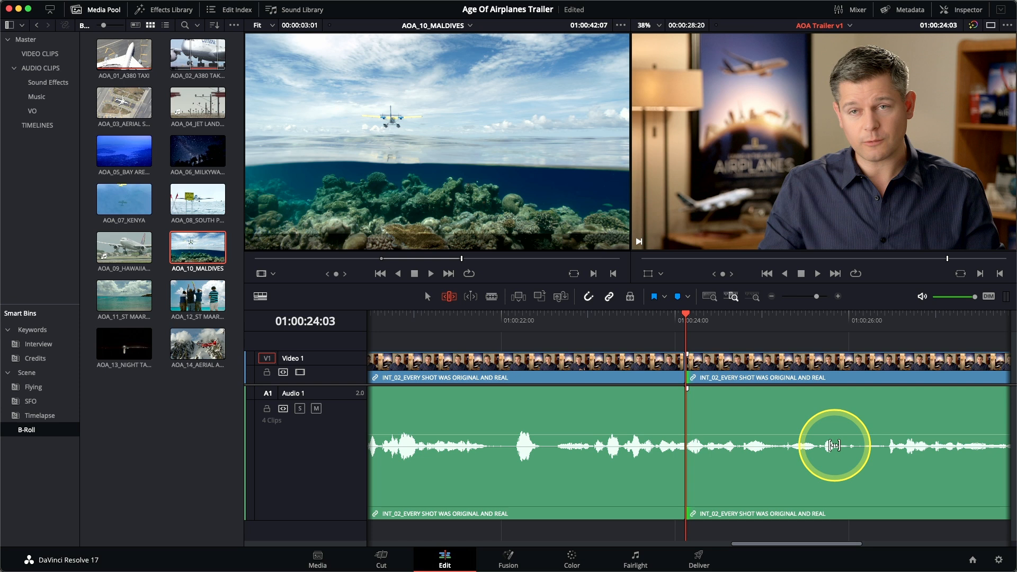
{"action": "left_click_drag", "start_coordinate": [834, 445], "coordinate": [834, 445]}
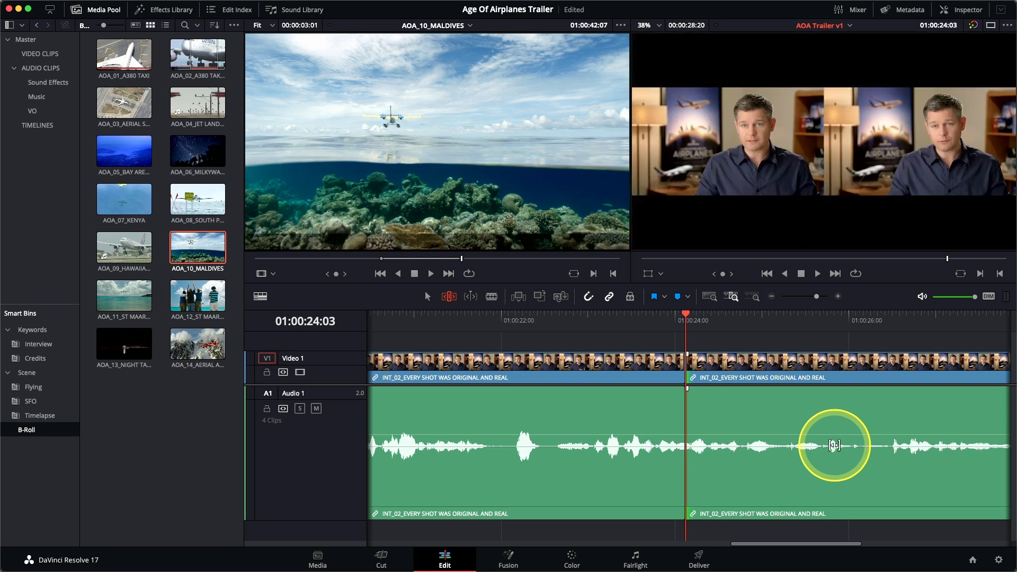
{"action": "key", "text": "slash"}
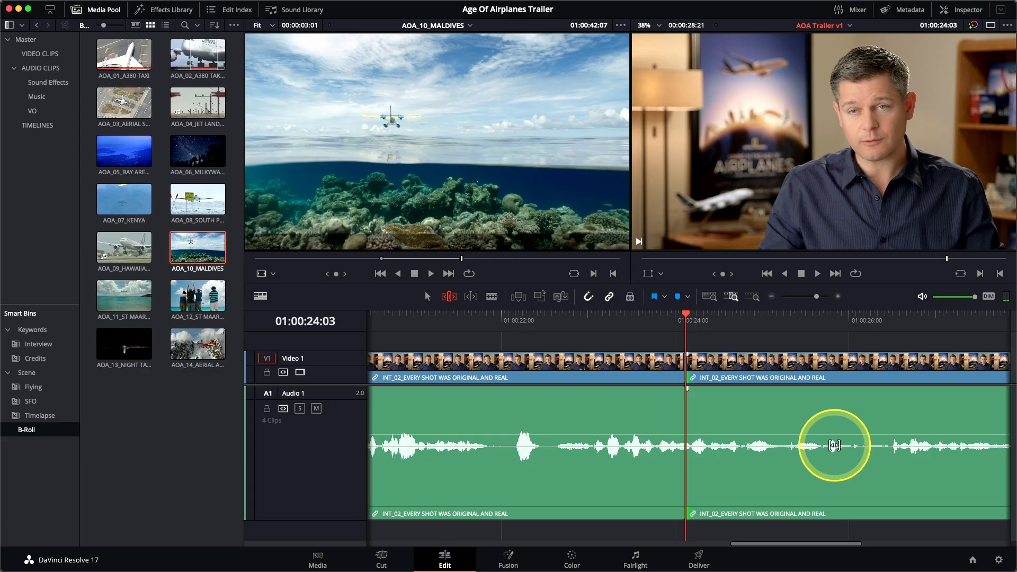
{"action": "left_click", "coordinate": [834, 445]}
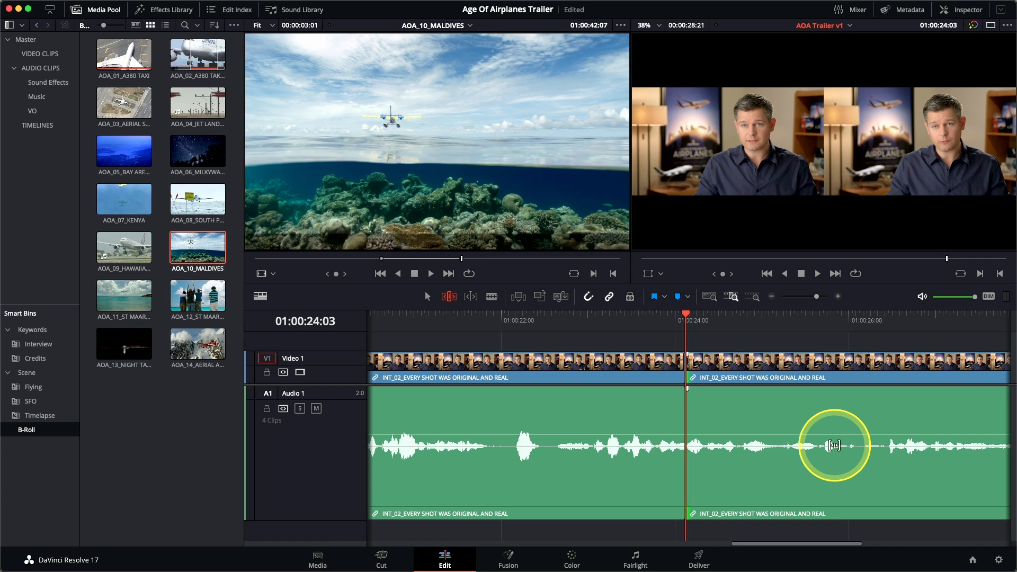
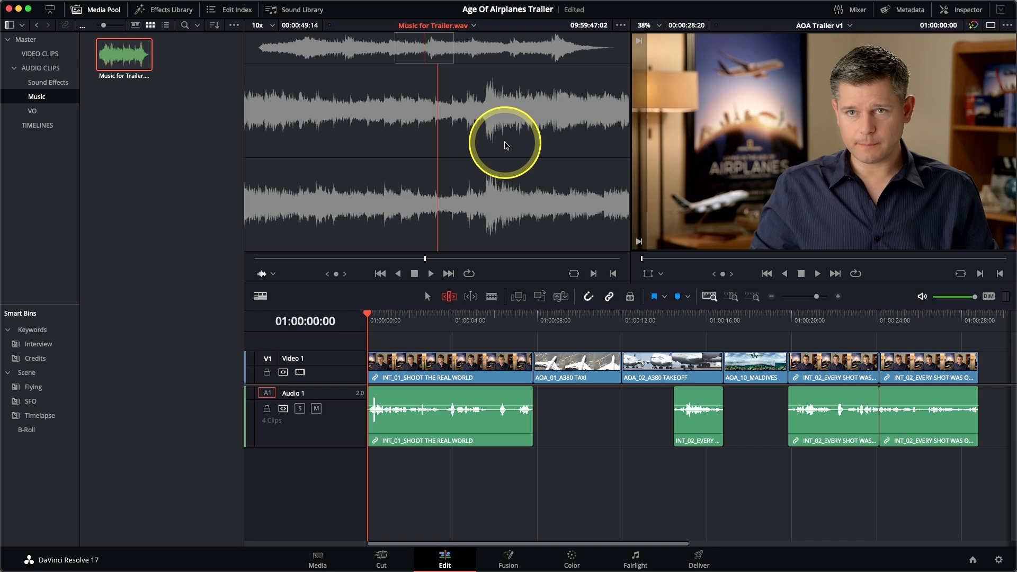
Place Music for Trailer.wav on a new audio track from the timeline start and lower its volume, checking the mix in playback.
{"action": "left_click_drag", "start_coordinate": [506, 146], "coordinate": [1007, 166]}
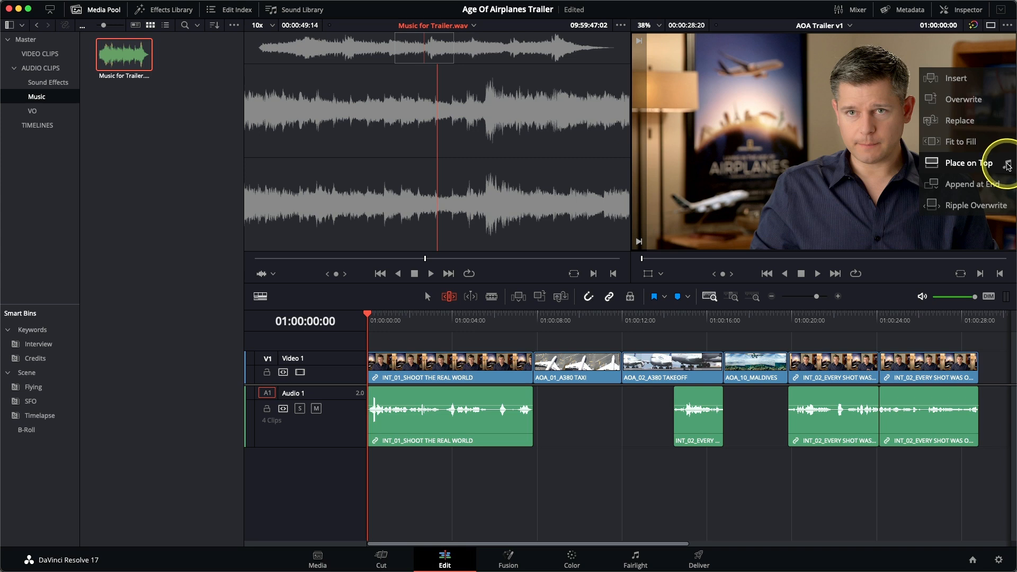
{"action": "left_click_drag", "start_coordinate": [1008, 166], "coordinate": [1008, 166]}
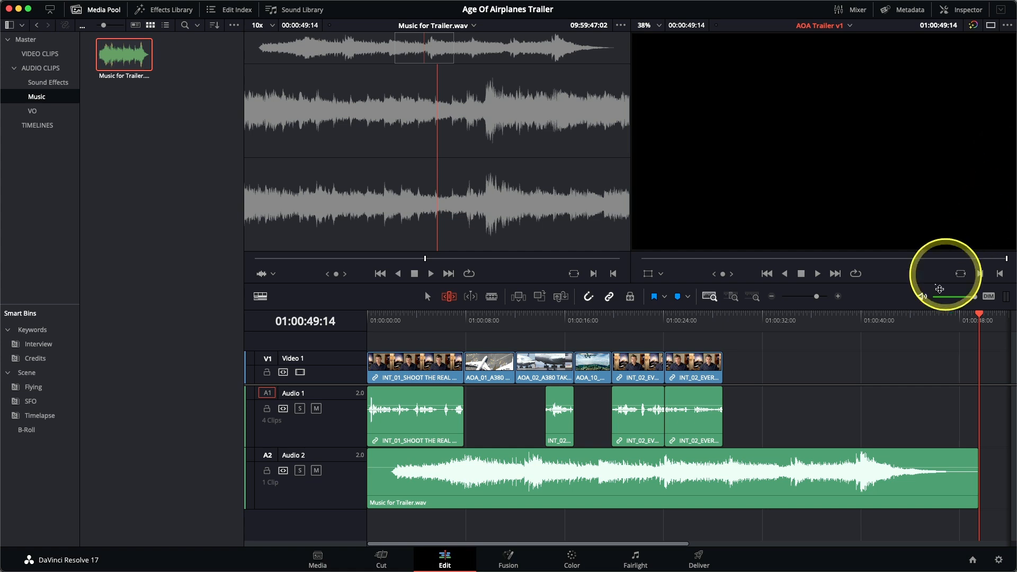
{"action": "left_click", "coordinate": [482, 468]}
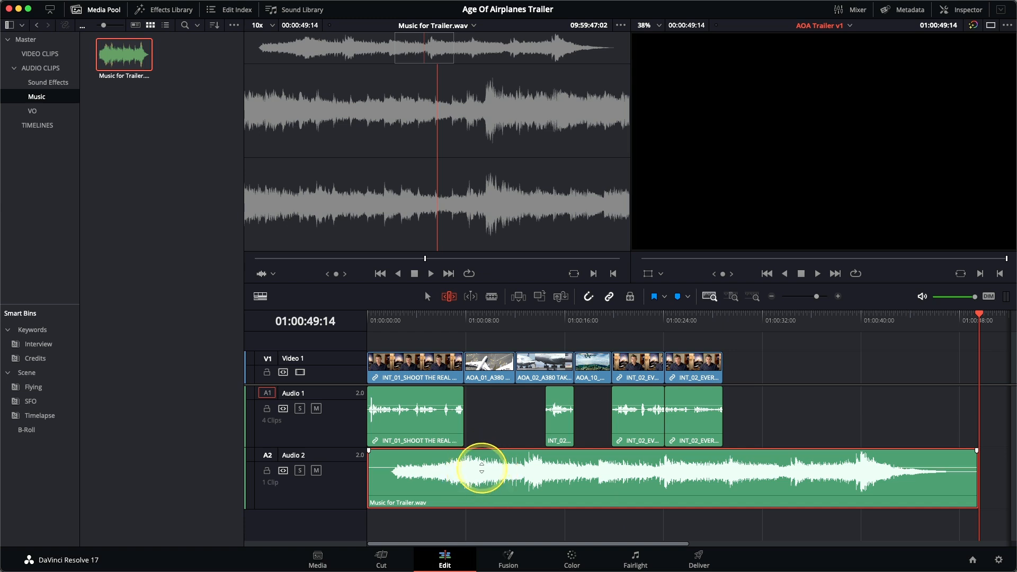
{"action": "left_click_drag", "start_coordinate": [481, 467], "coordinate": [482, 476]}
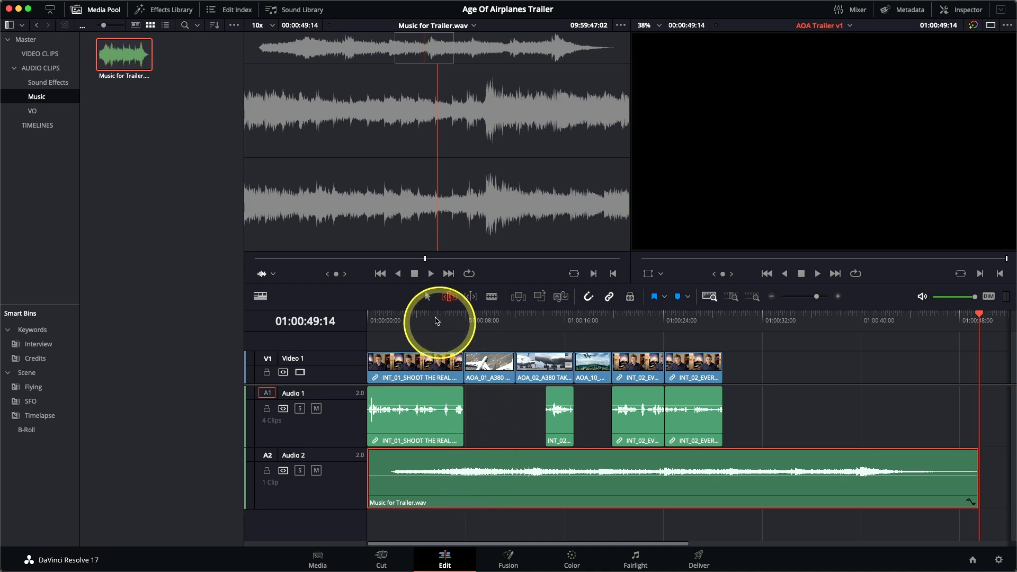
{"action": "key", "text": "Home"}
{"action": "key", "text": "space"}
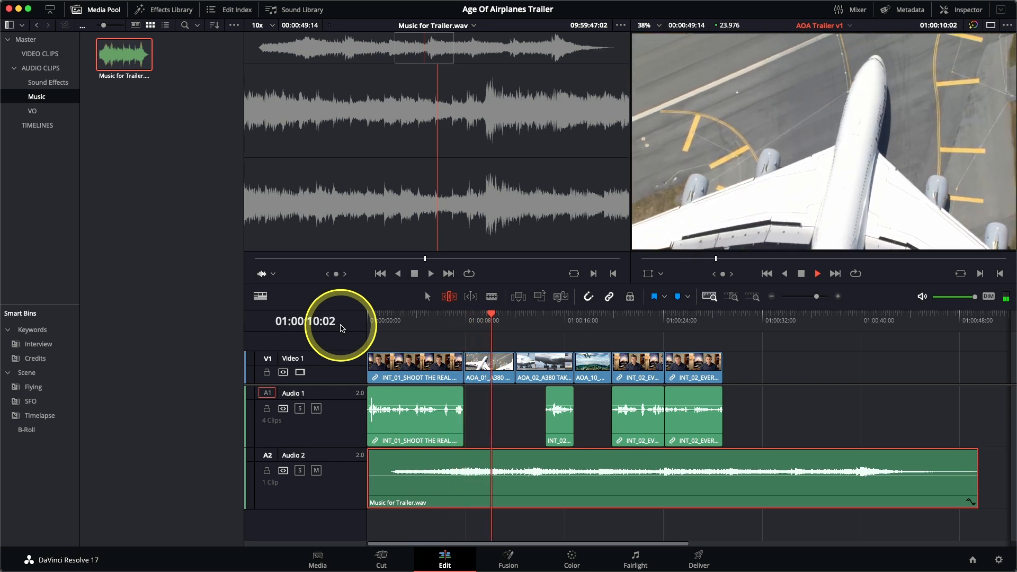
{"action": "key", "text": "space"}
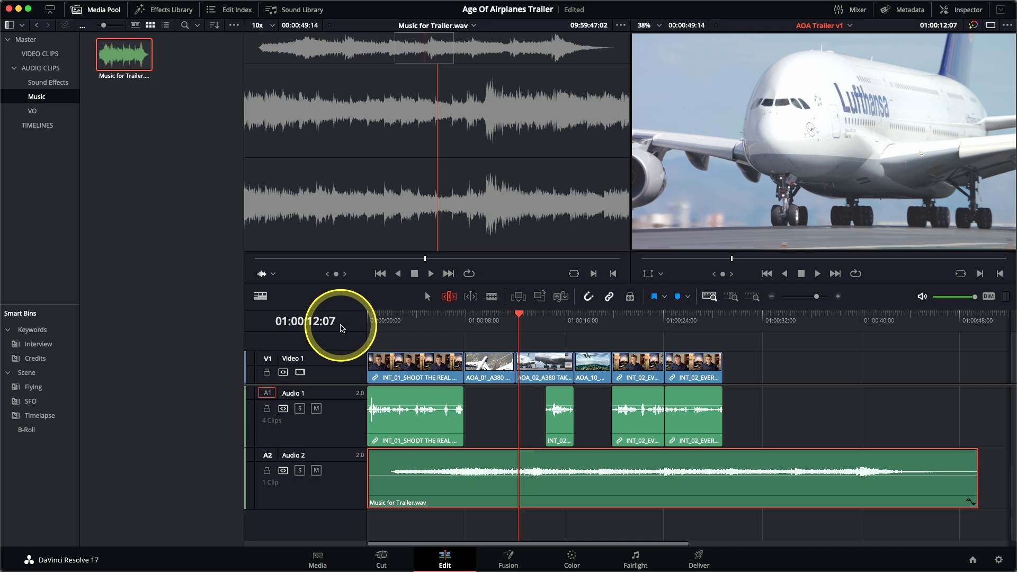
Mark a five-second range in AOA_08_SOUTH POLE TAKEOFF from the B-Roll bin and overwrite it onto Video 1 at 01:00:24:03.
{"action": "left_click", "coordinate": [664, 317]}
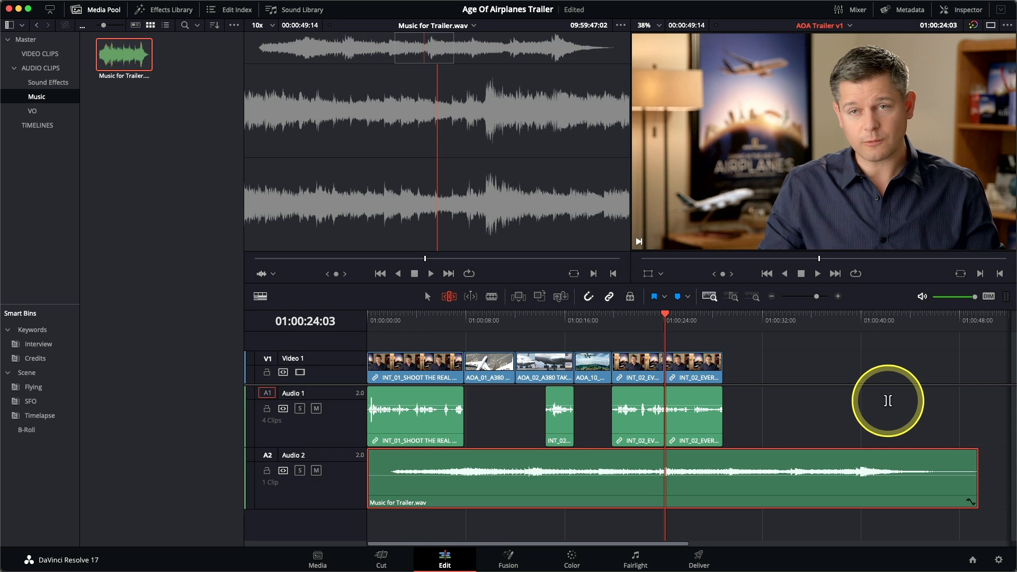
{"action": "left_click", "coordinate": [21, 429]}
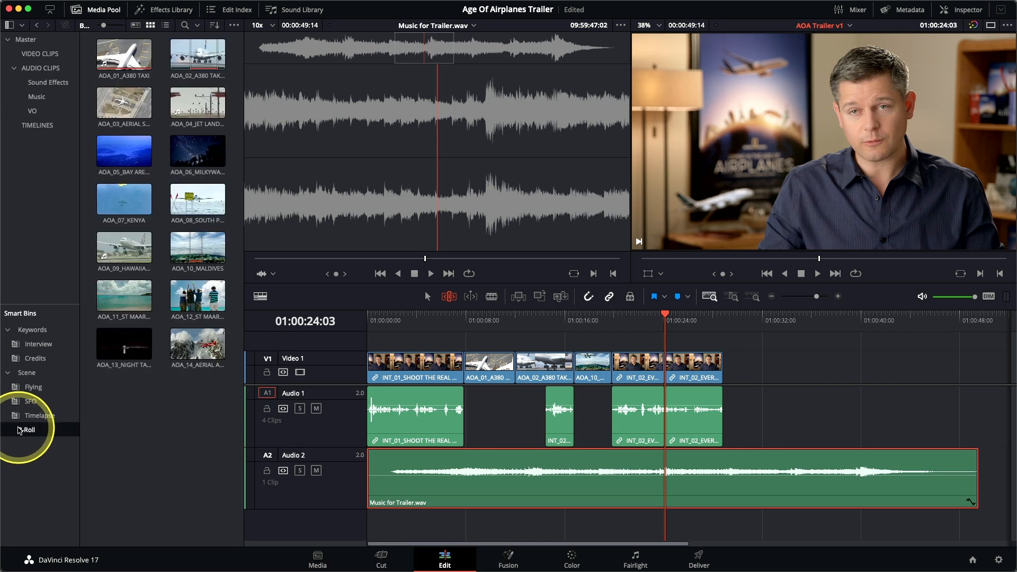
{"action": "double_click", "coordinate": [193, 206]}
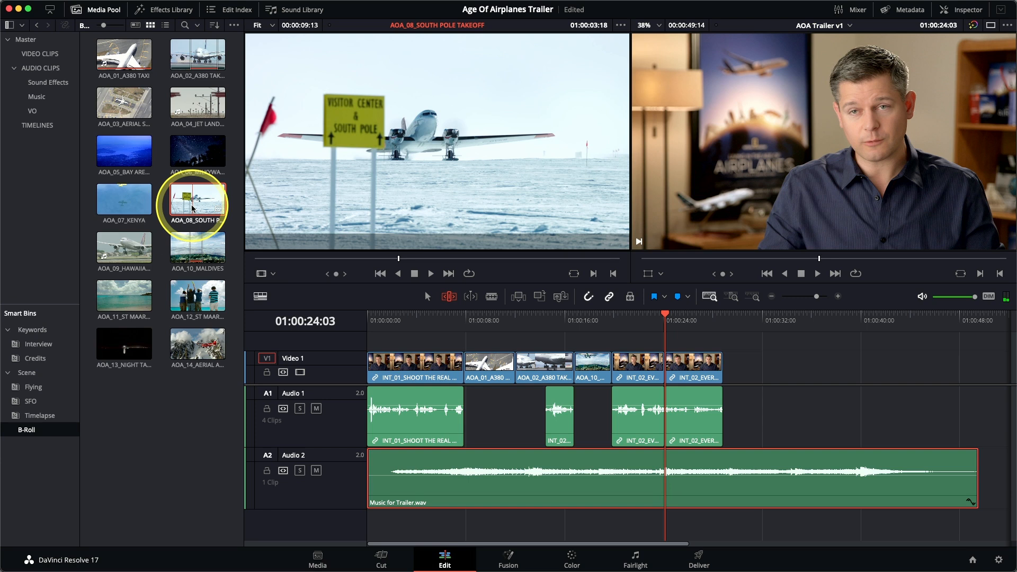
{"action": "left_click_drag", "start_coordinate": [269, 258], "coordinate": [318, 260]}
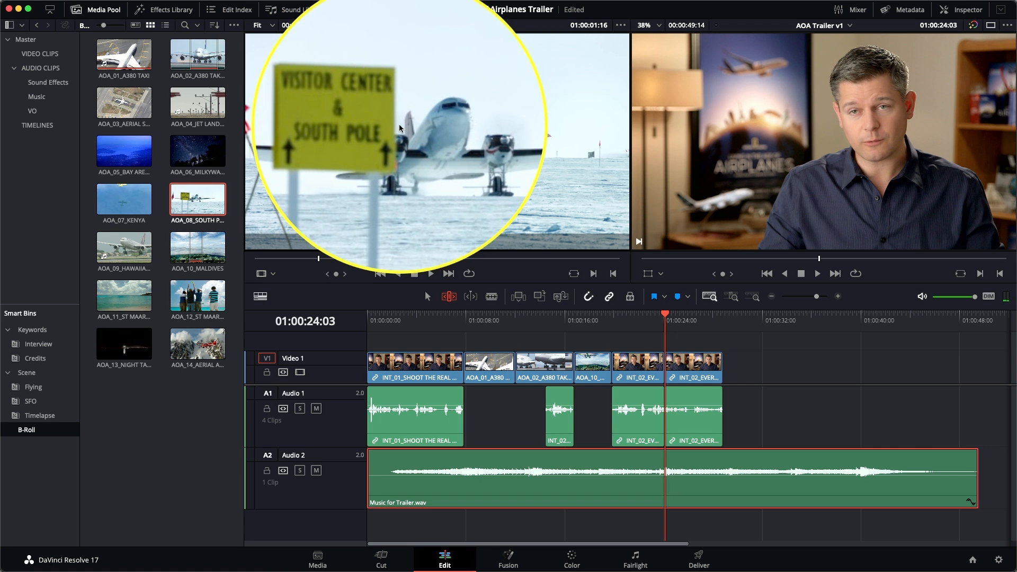
{"action": "mouse_move", "coordinate": [317, 260]}
{"action": "left_mouse_down"}
{"action": "mouse_move", "coordinate": [294, 262]}
{"action": "mouse_move", "coordinate": [305, 259]}
{"action": "left_mouse_up"}
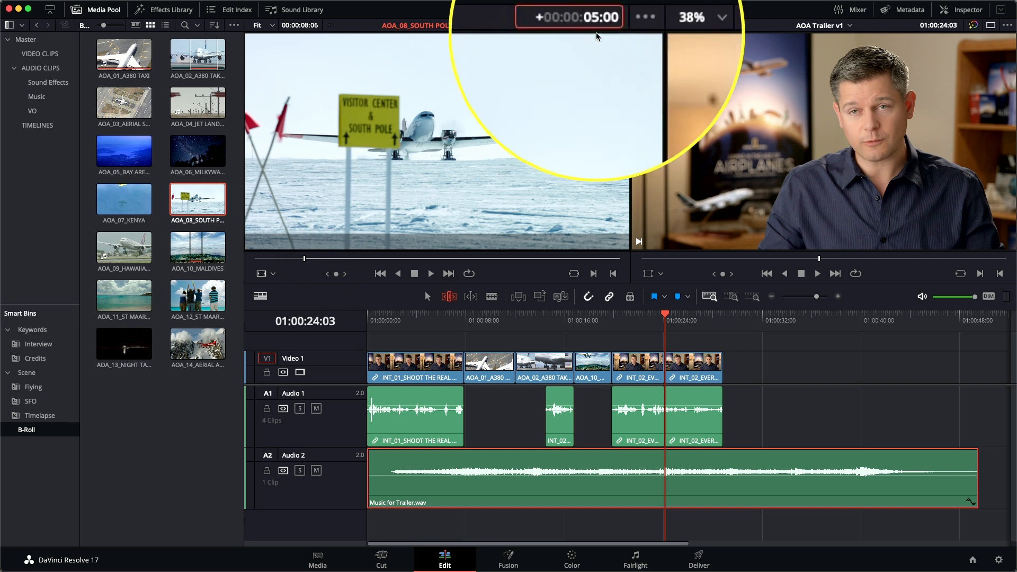
{"action": "key", "text": "Return"}
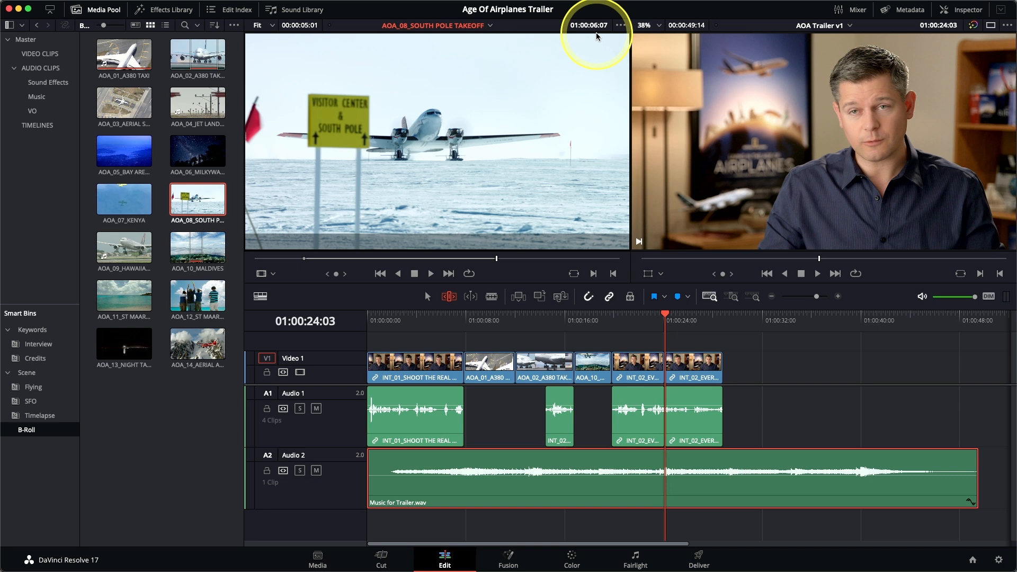
{"action": "key", "text": "F10"}
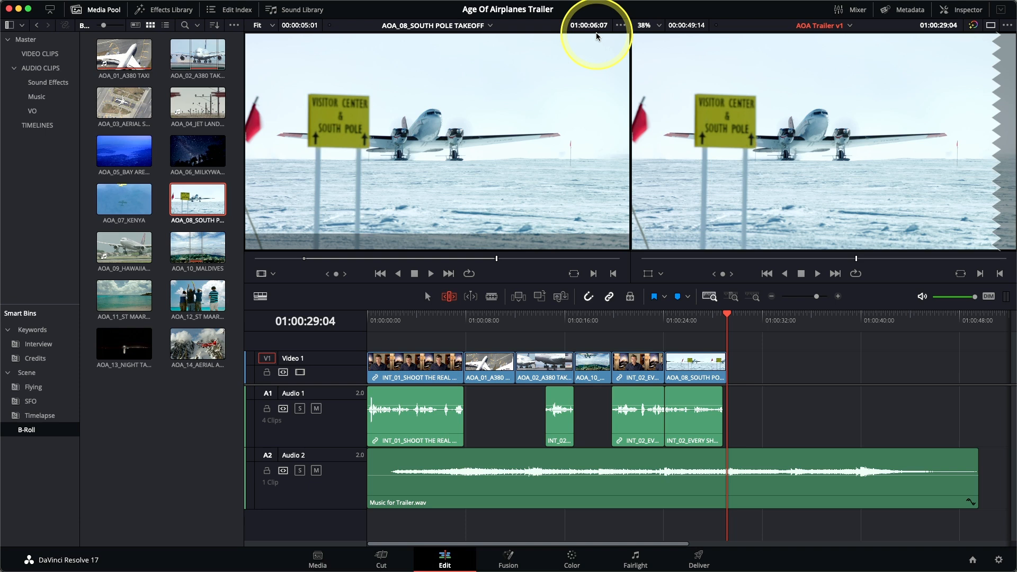
{"action": "key", "text": "Up"}
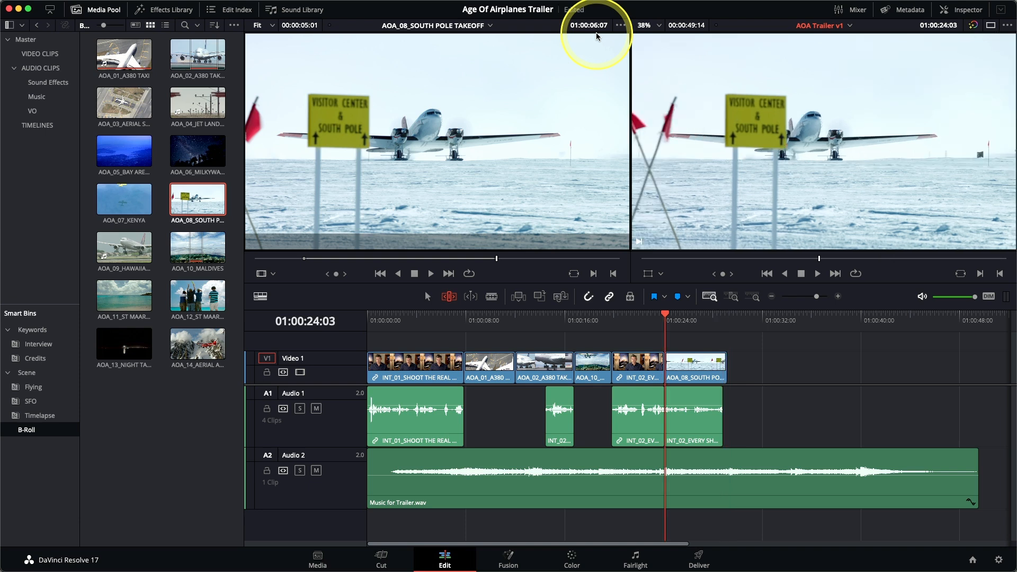
{"action": "key", "text": "slash"}
Append AOA_07_KENYA, AOA_11_ST MAARTEN LANDING and AOA_14_AERIAL ALASKA together at the end of the timeline.
{"action": "double_click", "coordinate": [135, 199]}
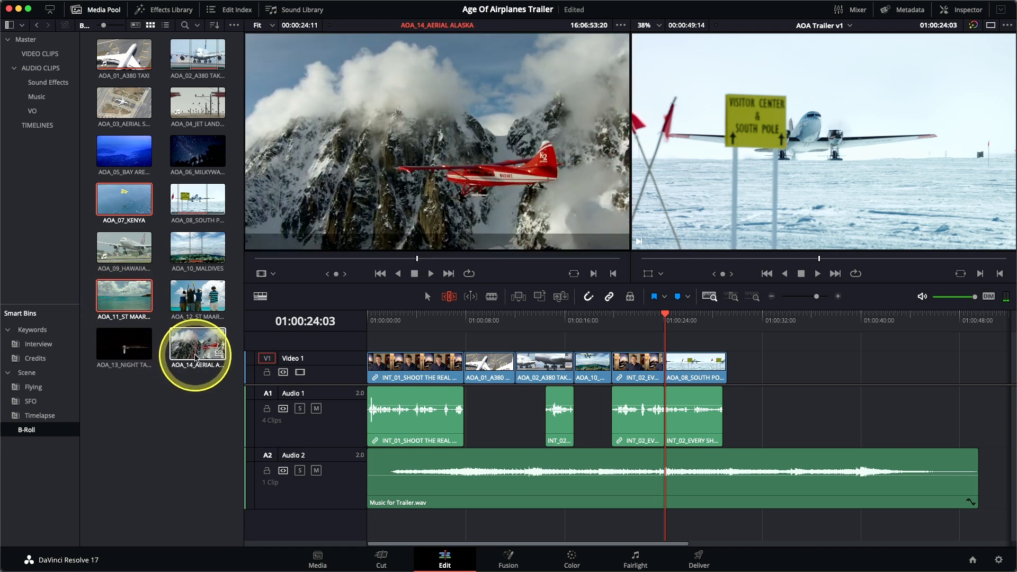
{"action": "left_click", "coordinate": [196, 358]}
{"action": "left_click_drag", "start_coordinate": [196, 358], "coordinate": [1015, 194]}
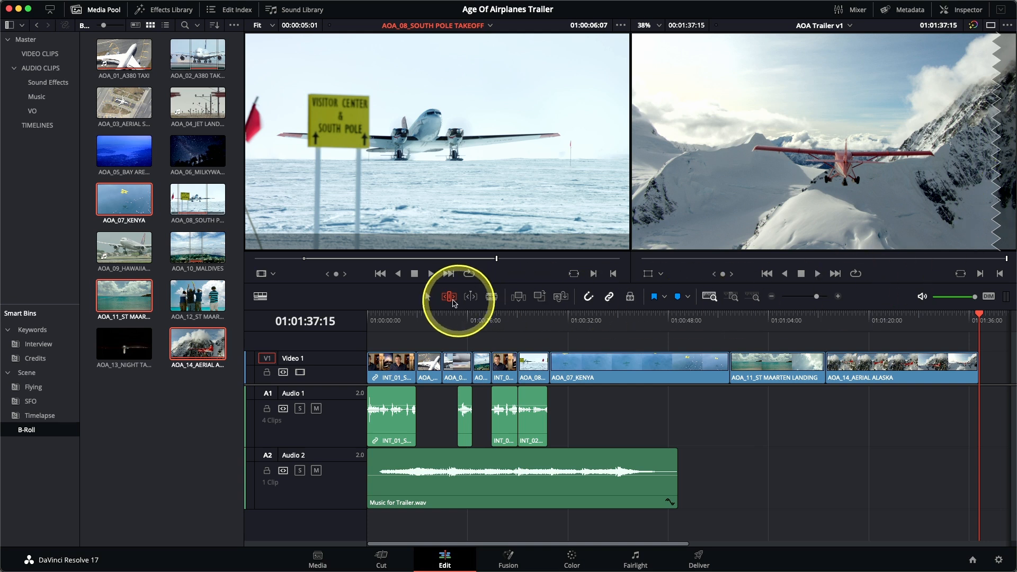
Select the Kenya, St Maarten and Alaska clips in the timeline and ripple their durations to 00:00:05:00 in Trim Edit mode.
{"action": "left_click", "coordinate": [428, 298]}
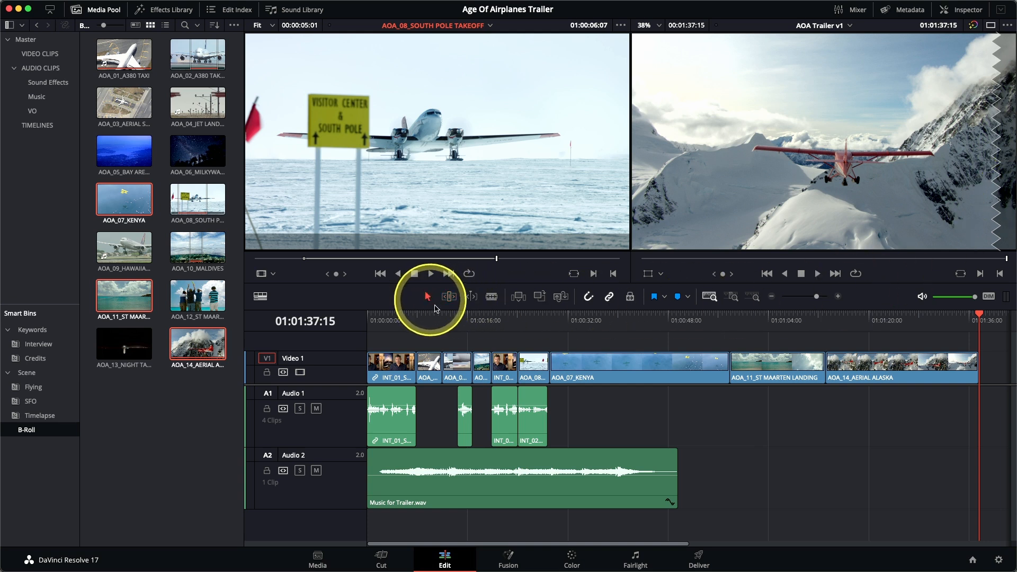
{"action": "left_click", "coordinate": [684, 362]}
{"action": "left_click_drag", "start_coordinate": [685, 361], "coordinate": [908, 408]}
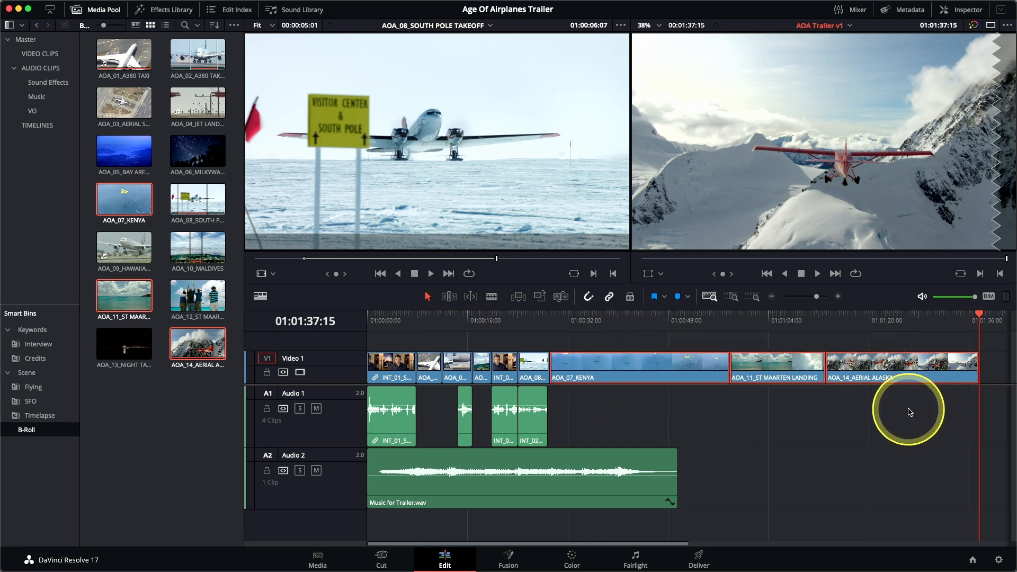
{"action": "left_click", "coordinate": [450, 297]}
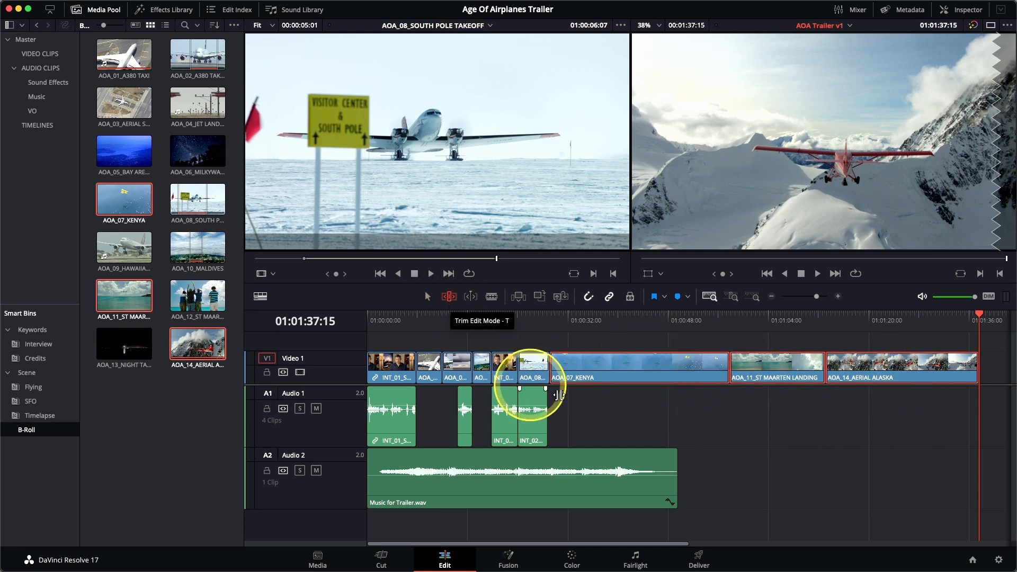
{"action": "right_click", "coordinate": [674, 373]}
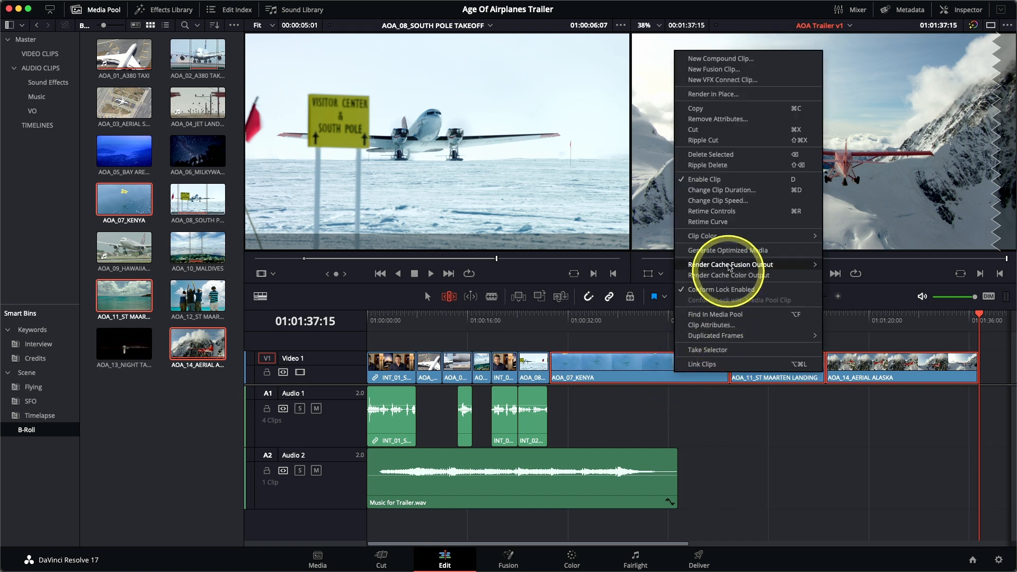
{"action": "left_click", "coordinate": [728, 195]}
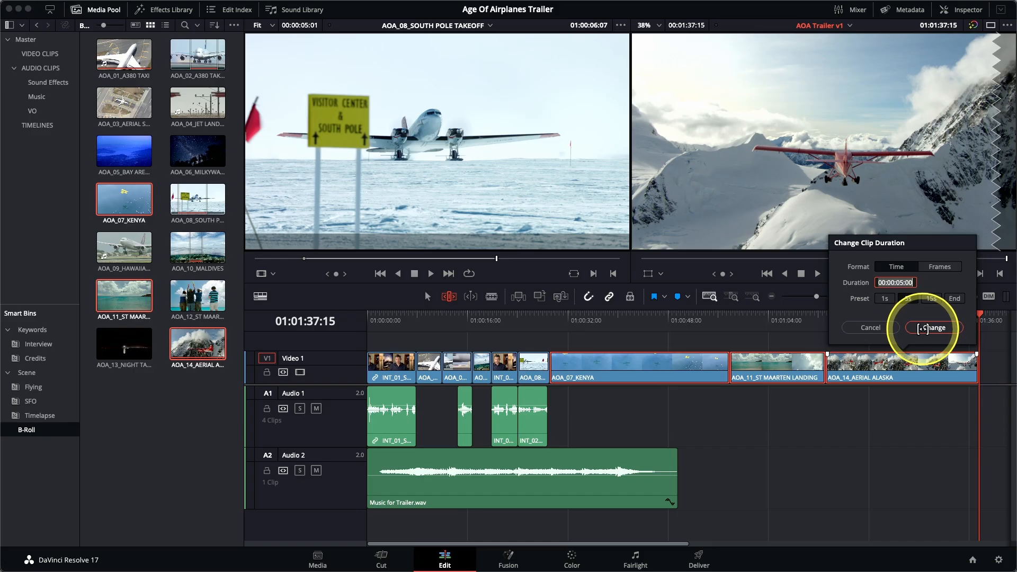
{"action": "left_click", "coordinate": [924, 328]}
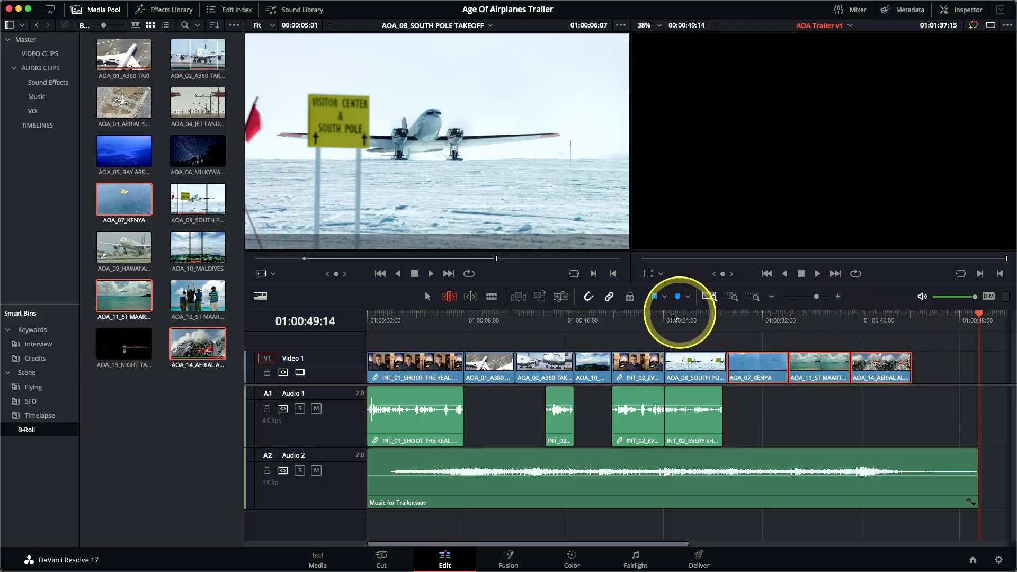
Try ripple trimming 11 frames off the start of the South Pole clip with Audio 1 unlocked, and undo the trim.
{"action": "left_click", "coordinate": [665, 316]}
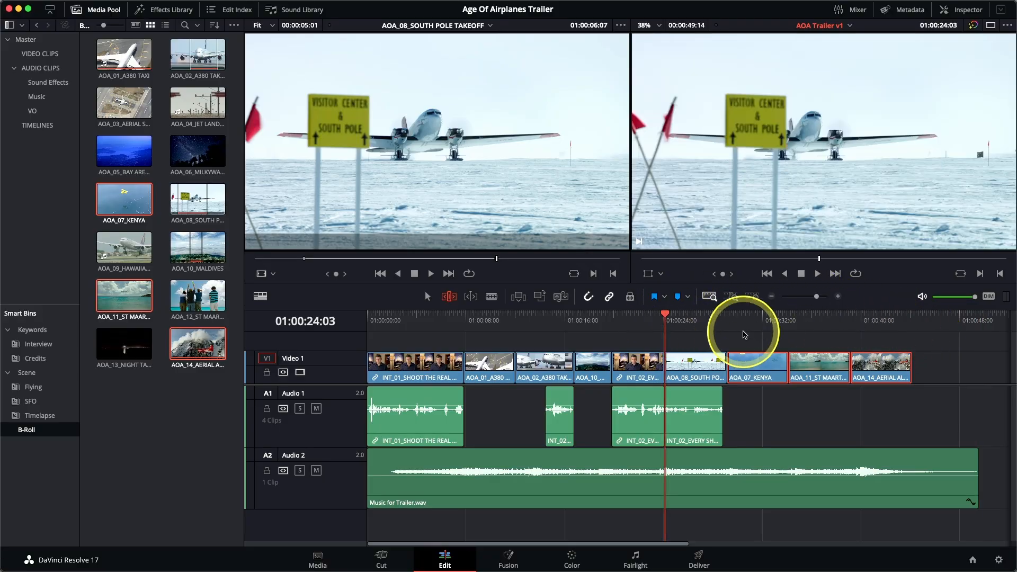
{"action": "left_click", "coordinate": [731, 296]}
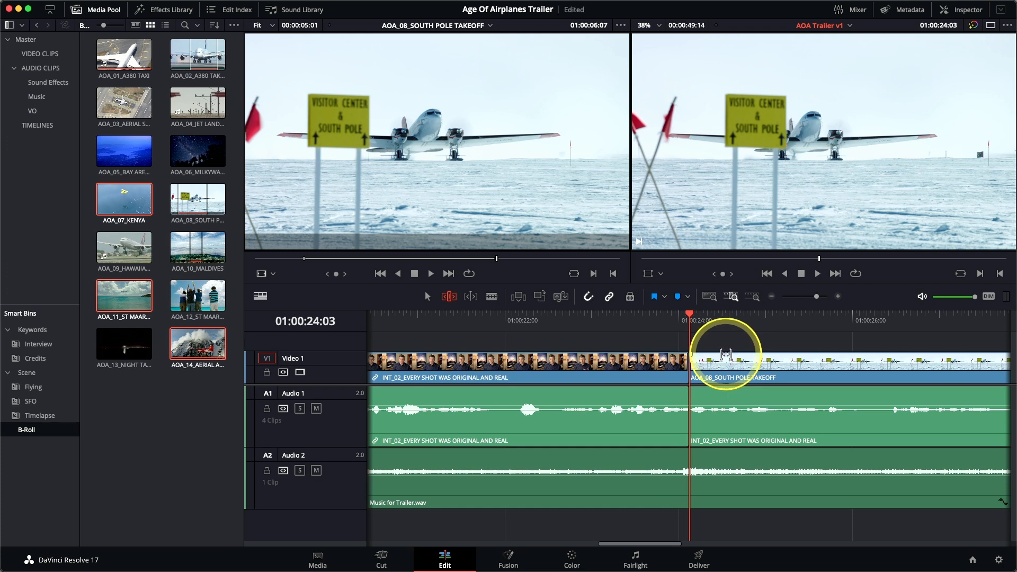
{"action": "scroll", "coordinate": [724, 353], "scroll_direction": "right", "scroll_amount": 3}
{"action": "scroll", "coordinate": [725, 354], "scroll_direction": "left", "scroll_amount": 1}
{"action": "scroll", "coordinate": [725, 354], "scroll_direction": "right", "scroll_amount": 1}
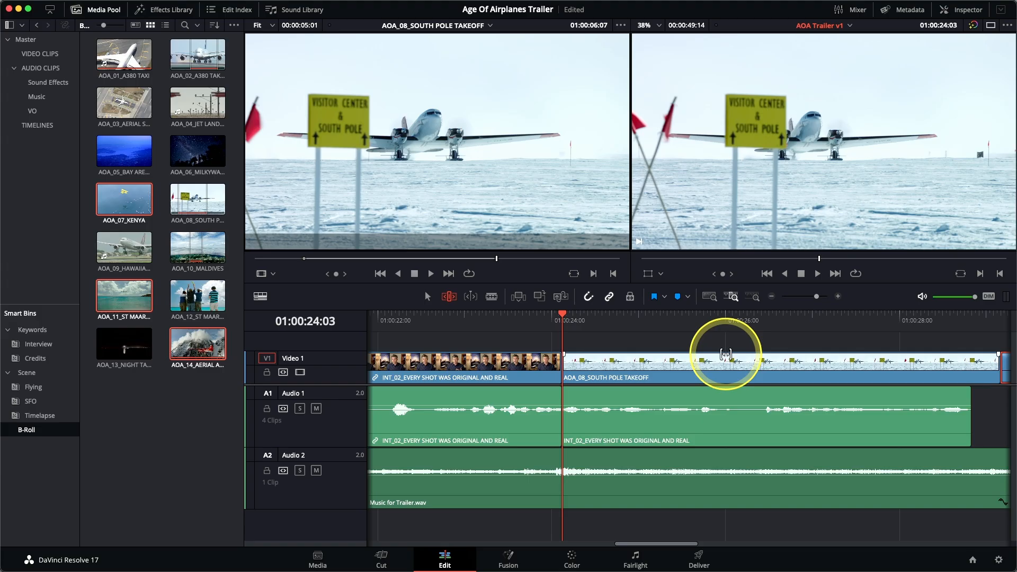
{"action": "left_click", "coordinate": [567, 365]}
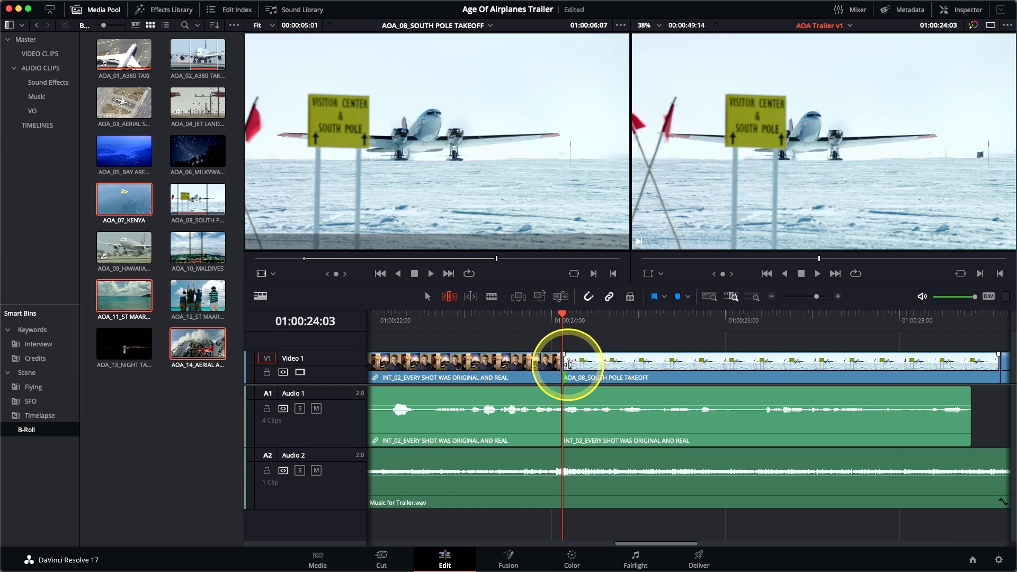
{"action": "left_click_drag", "start_coordinate": [570, 364], "coordinate": [568, 365]}
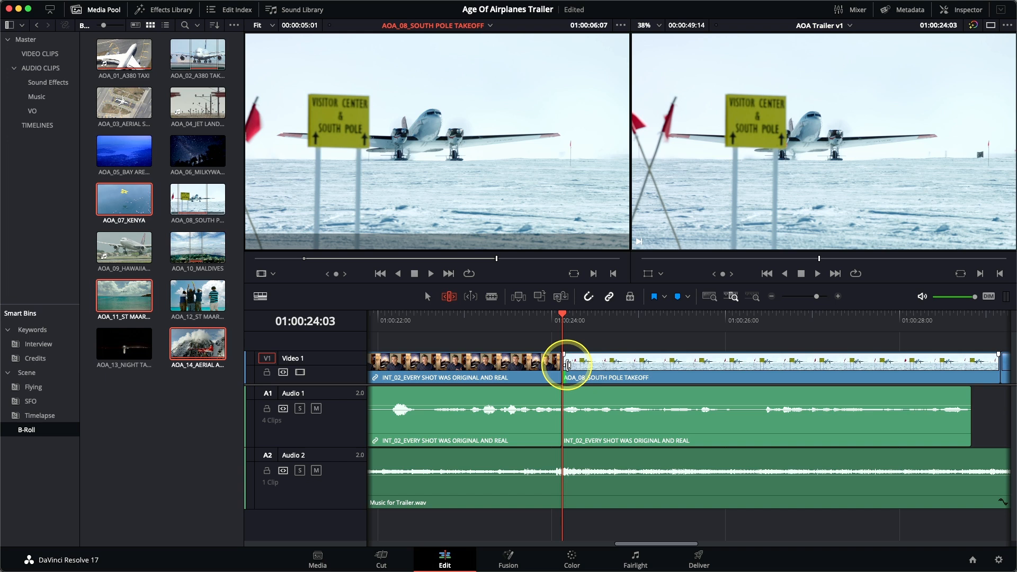
{"action": "left_click_drag", "start_coordinate": [567, 366], "coordinate": [606, 371]}
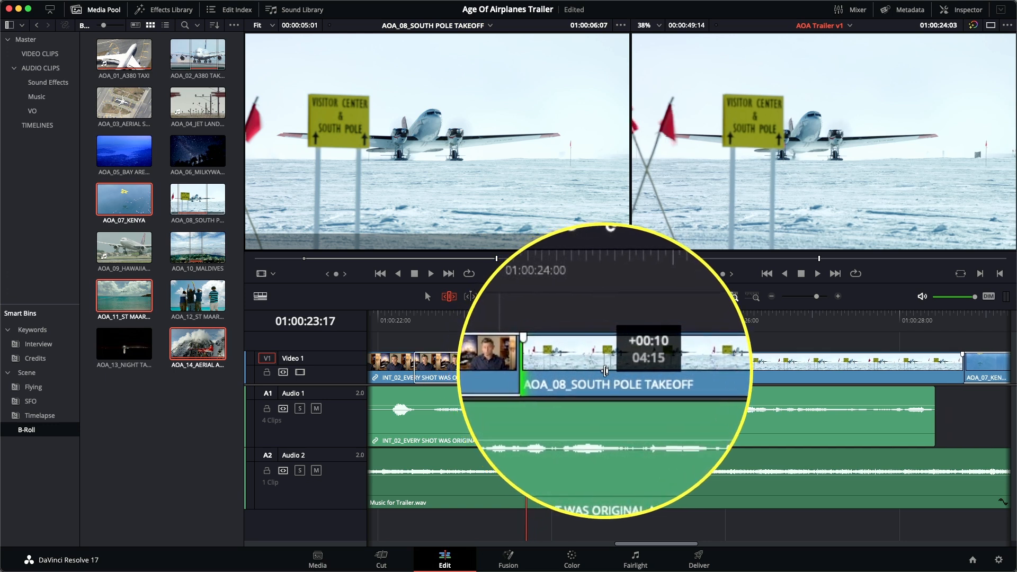
{"action": "mouse_move", "coordinate": [606, 372]}
{"action": "left_mouse_down"}
{"action": "mouse_move", "coordinate": [580, 371]}
{"action": "mouse_move", "coordinate": [609, 373]}
{"action": "left_mouse_up"}
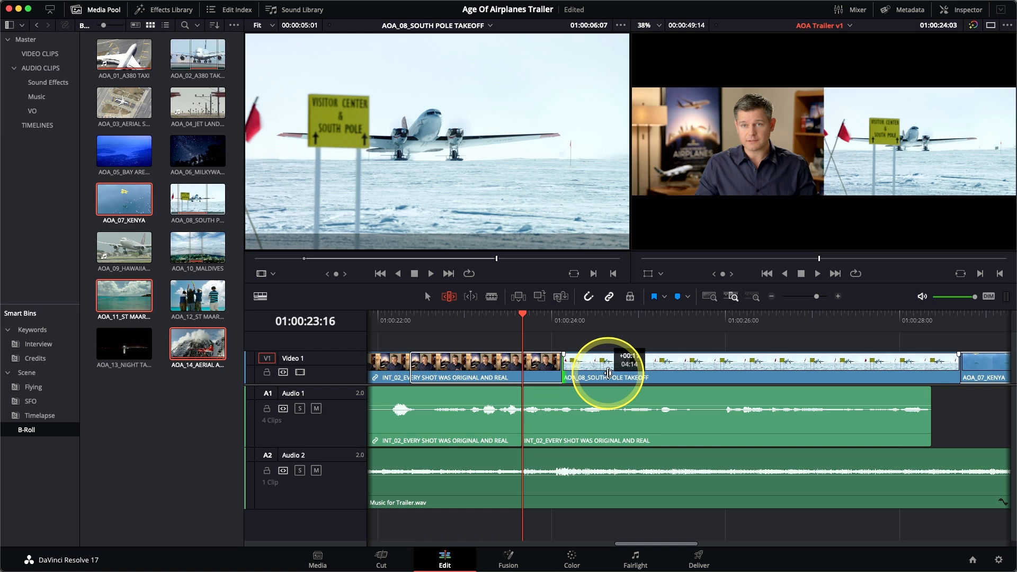
{"action": "left_click_drag", "start_coordinate": [608, 372], "coordinate": [608, 373]}
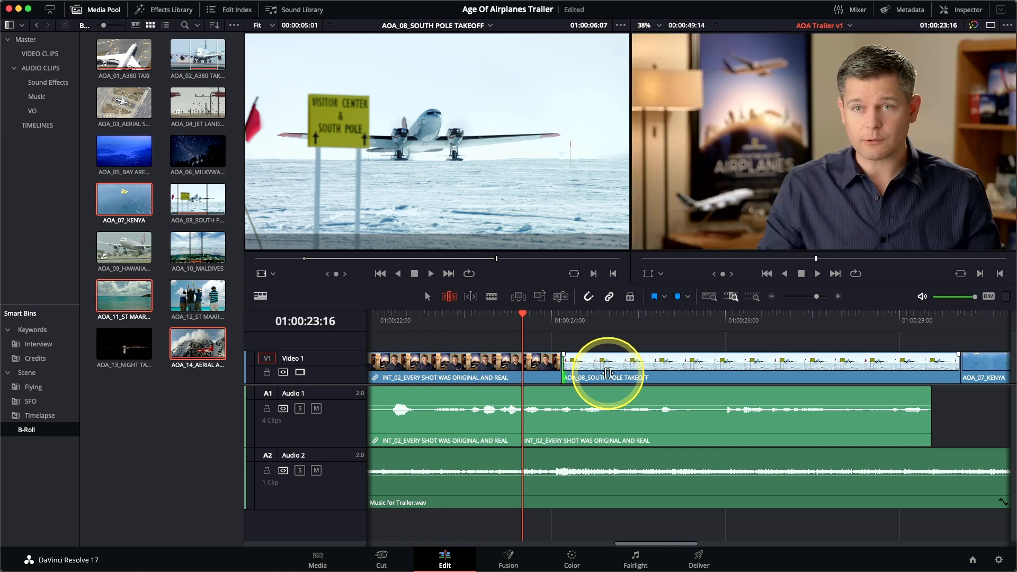
{"action": "key", "text": "super+z"}
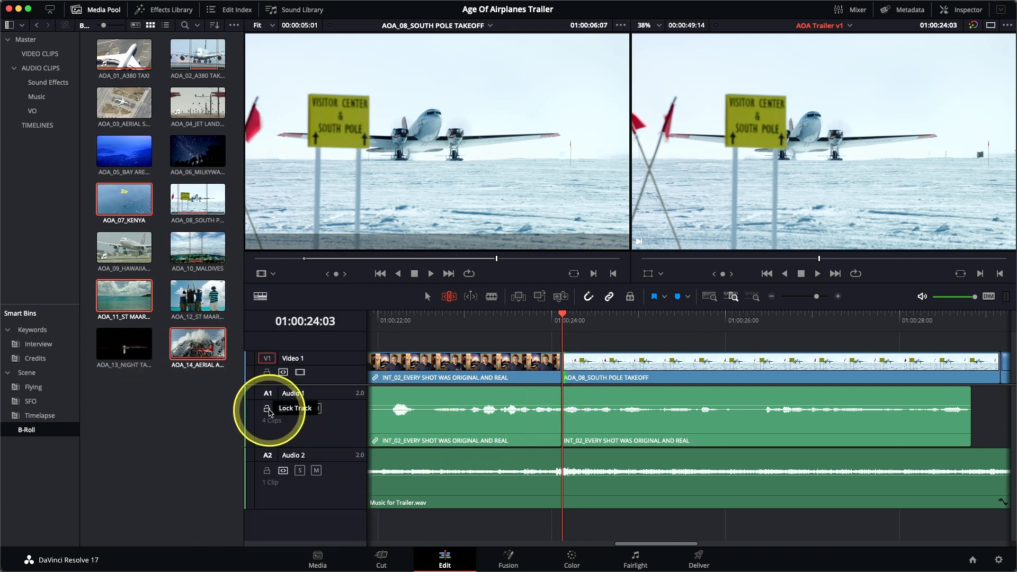
Lock the Audio 1 track, ripple trim about one second off the start of the South Pole clip, and play around the edit.
{"action": "left_click", "coordinate": [267, 408]}
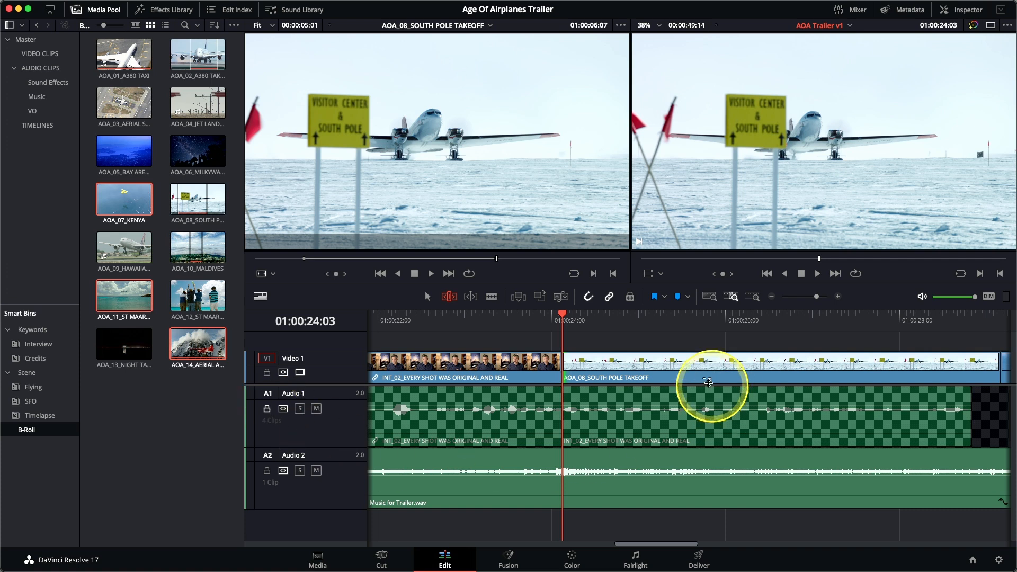
{"action": "left_click_drag", "start_coordinate": [569, 368], "coordinate": [666, 373]}
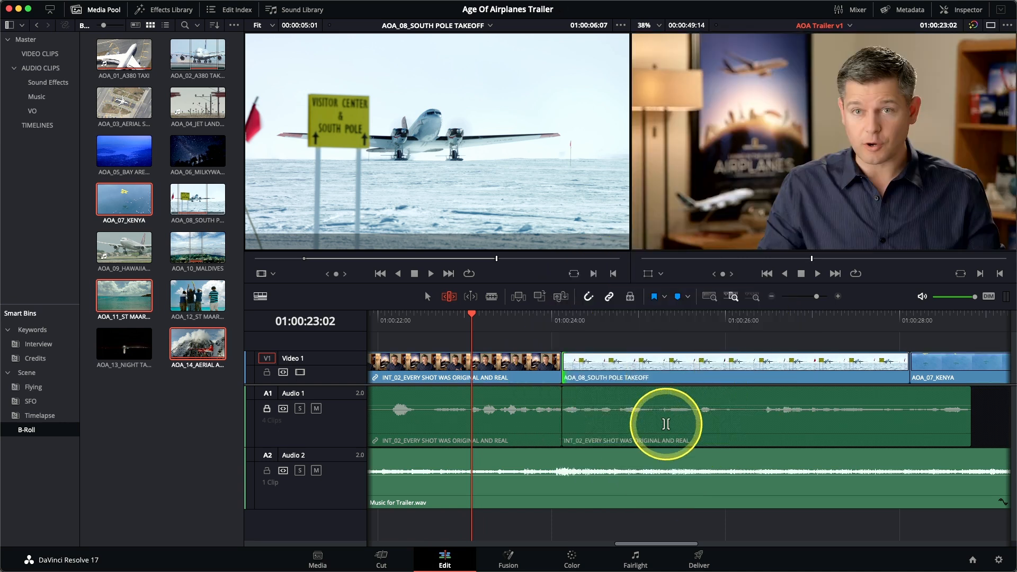
{"action": "left_click", "coordinate": [710, 297]}
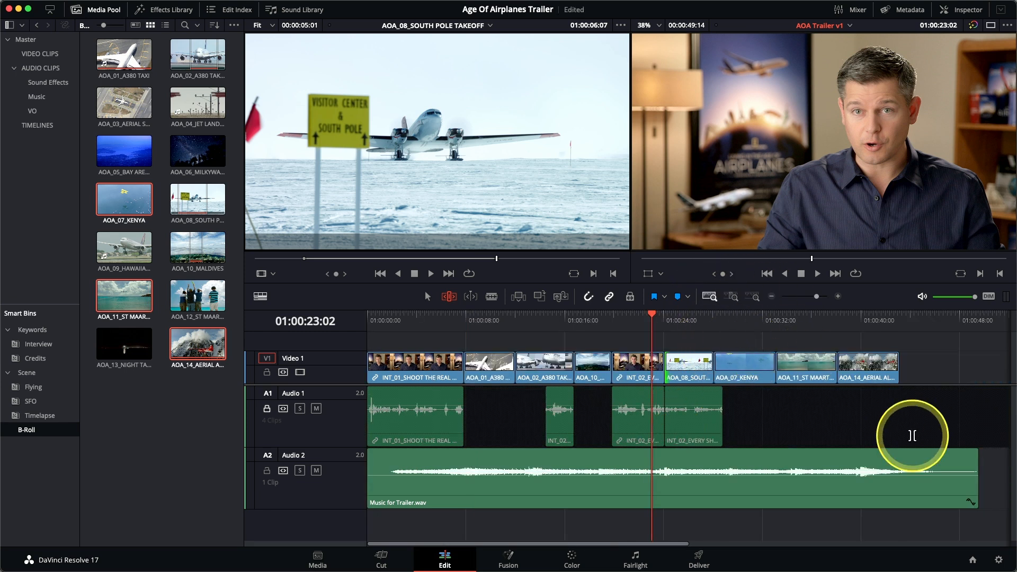
{"action": "key", "text": "space"}
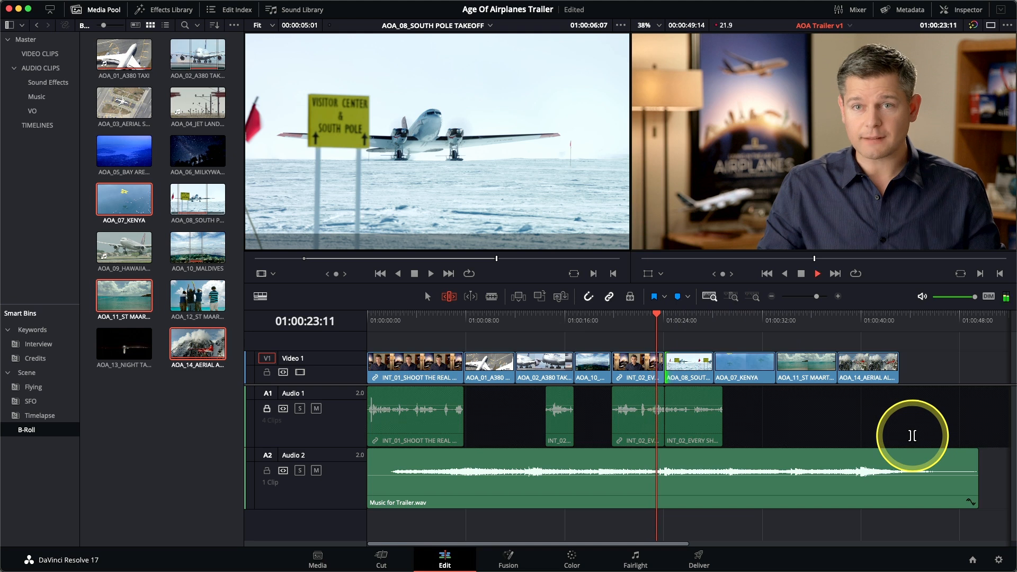
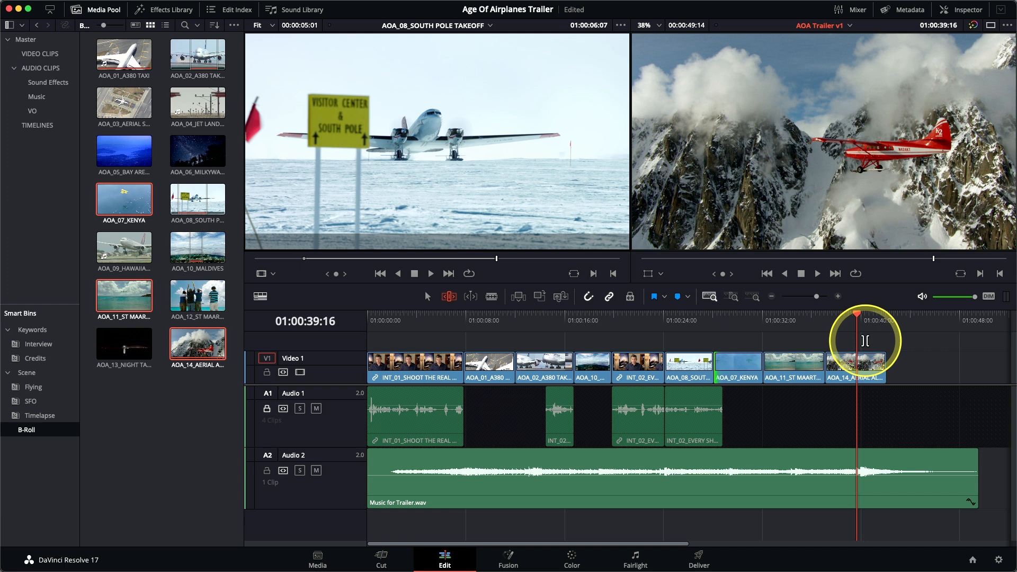
Try moving the Alaska clip to an earlier place on Video 1 in Selection mode, and undo the move.
{"action": "left_click", "coordinate": [427, 296]}
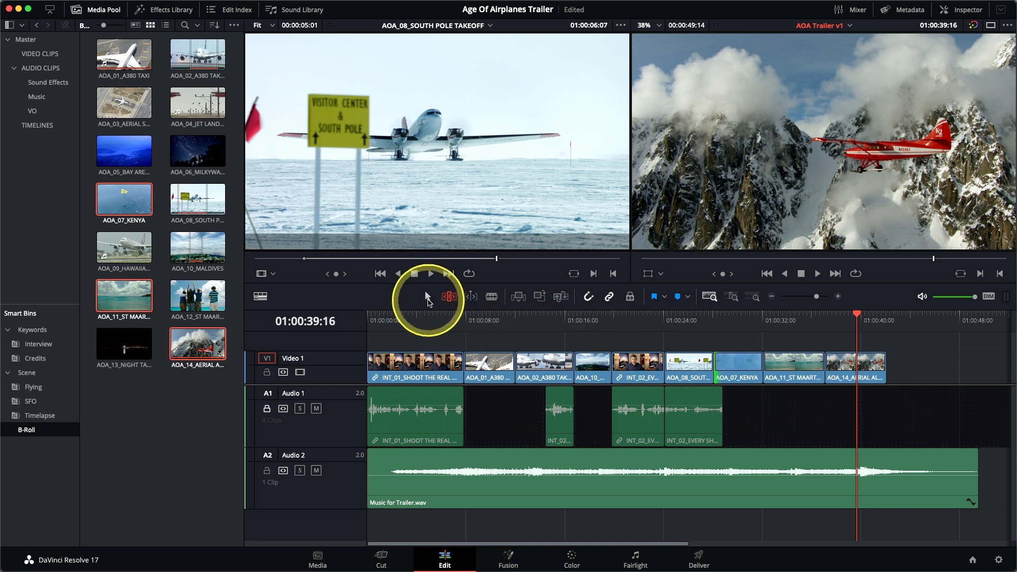
{"action": "left_click", "coordinate": [844, 377]}
{"action": "mouse_move", "coordinate": [845, 378]}
{"action": "left_mouse_down"}
{"action": "mouse_move", "coordinate": [692, 367]}
{"action": "mouse_move", "coordinate": [858, 375]}
{"action": "left_mouse_up"}
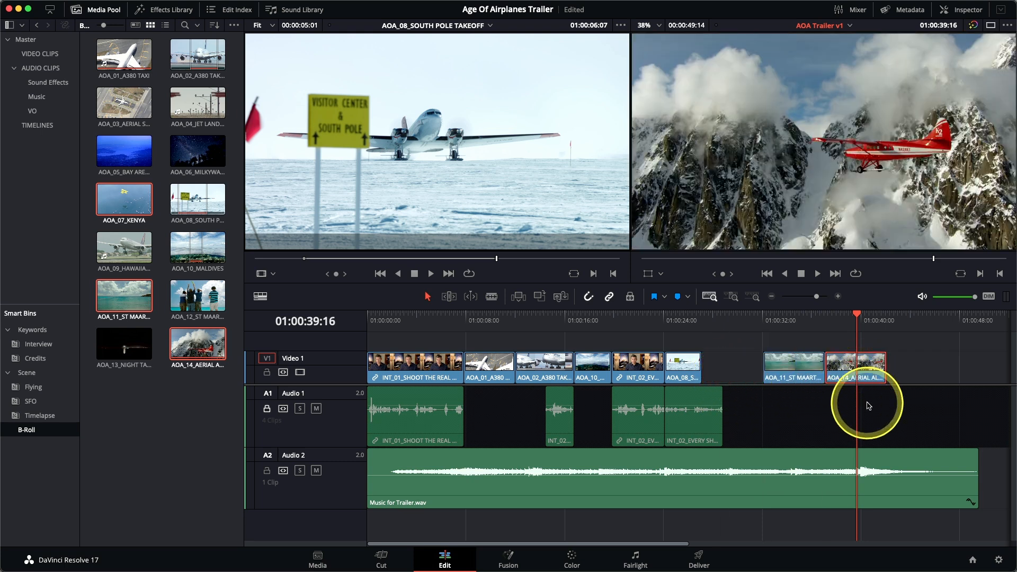
{"action": "key", "text": "super+z"}
{"action": "key", "text": "super+z"}
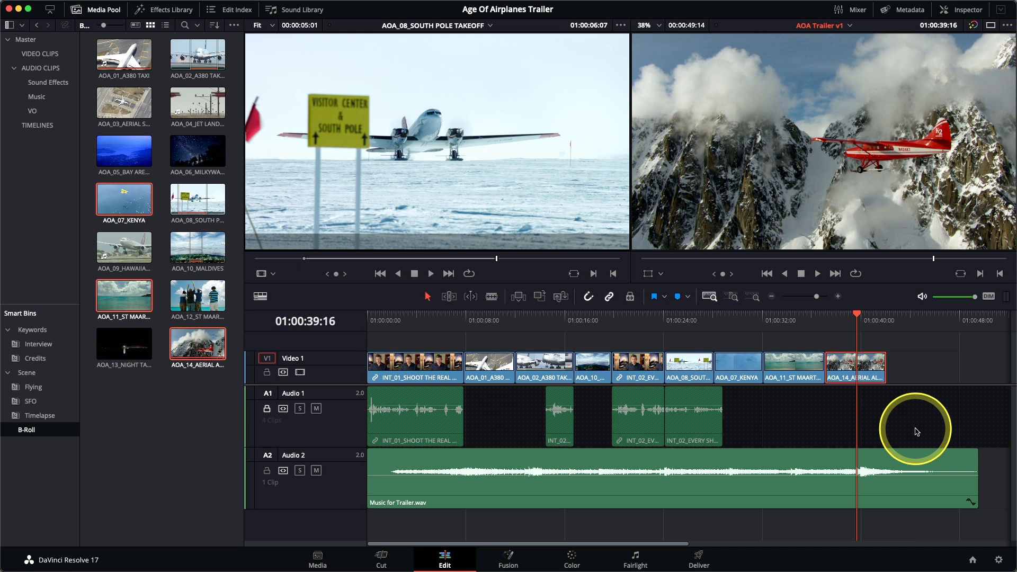
Swap the Alaska clip ahead of the St Maarten and Kenya clips, directly after the South Pole clip.
{"action": "key", "text": "super+shift+comma"}
{"action": "key", "text": "super+shift+comma"}
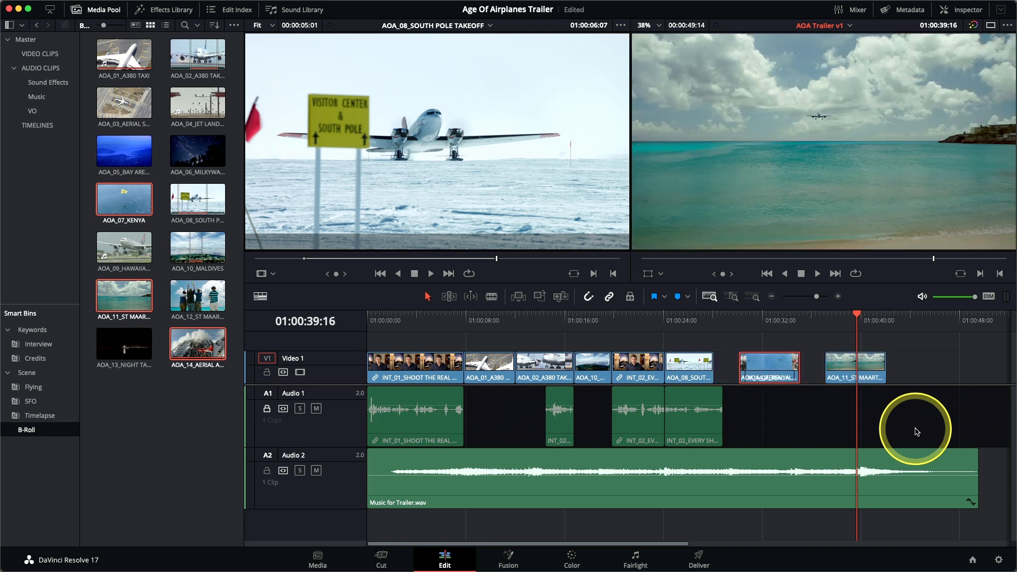
{"action": "key", "text": "super+shift+period"}
{"action": "key", "text": "super+shift+period"}
{"action": "key", "text": "super+shift+comma"}
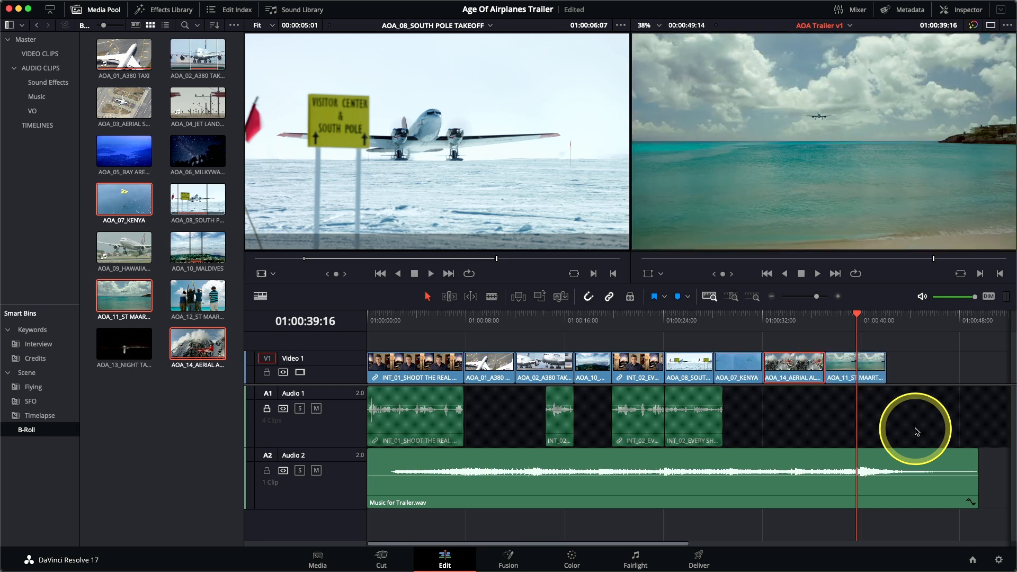
{"action": "key", "text": "super+shift+comma"}
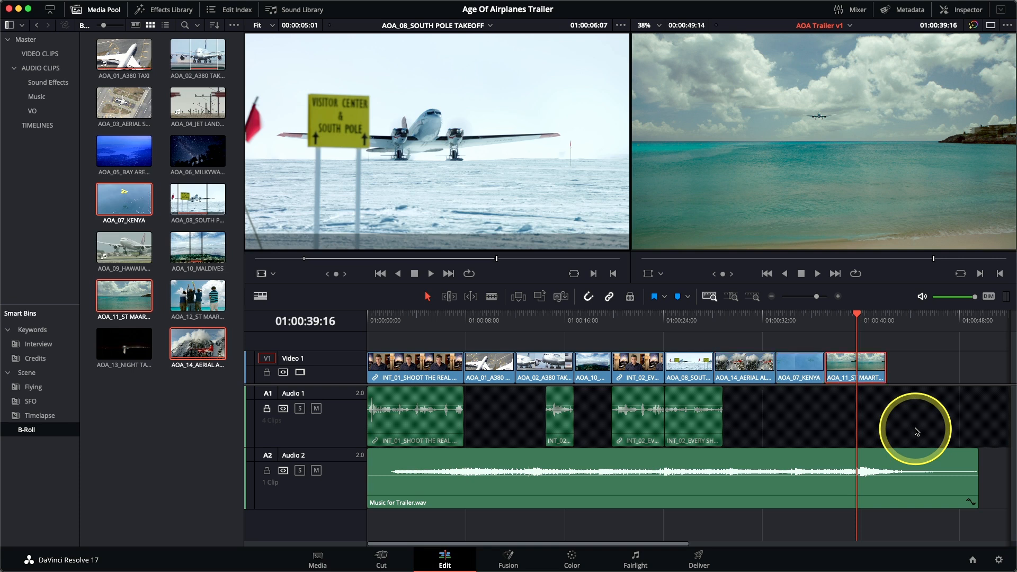
Try other clip orders by swapping the St Maarten and Kenya clips, and return to the order Alaska, Kenya, St Maarten.
{"action": "key", "text": "super+Right"}
{"action": "key", "text": "super+Right"}
{"action": "key", "text": "super+Left"}
{"action": "key", "text": "super+shift+comma"}
{"action": "key", "text": "super+shift+comma"}
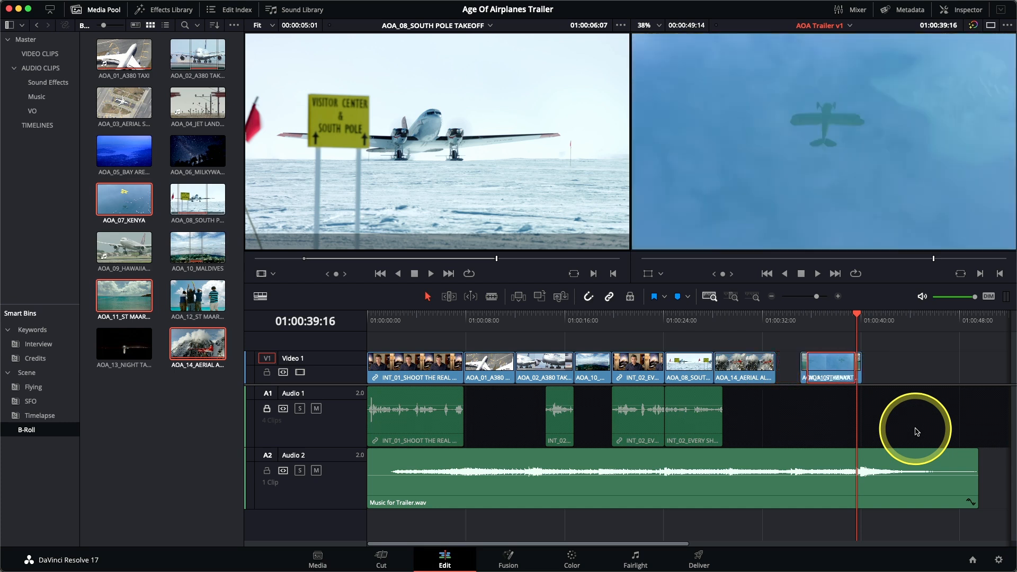
{"action": "key", "text": "super+shift+period"}
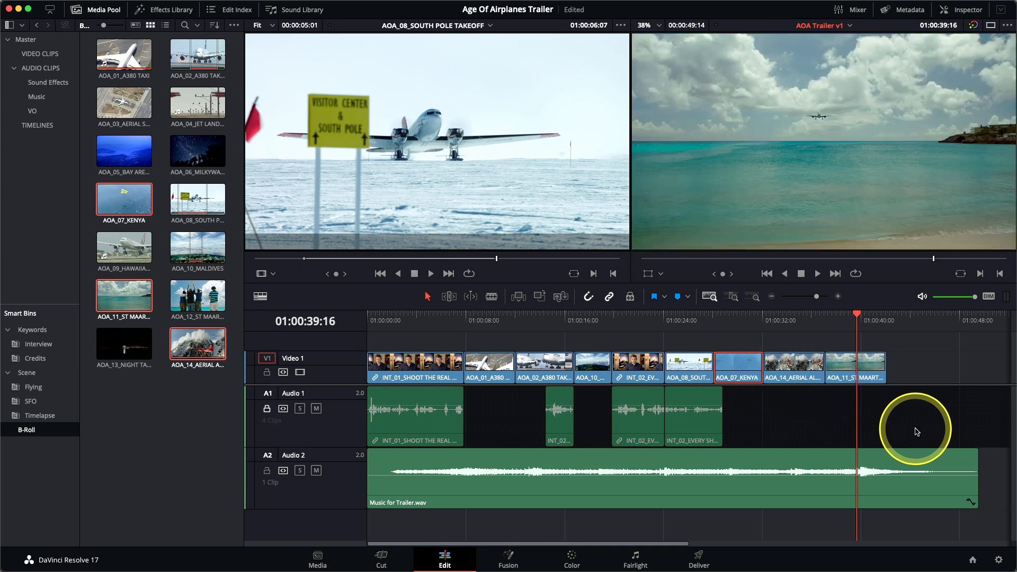
{"action": "key", "text": "super+shift+period"}
{"action": "key", "text": "super+shift+period"}
{"action": "key", "text": "super+shift+comma"}
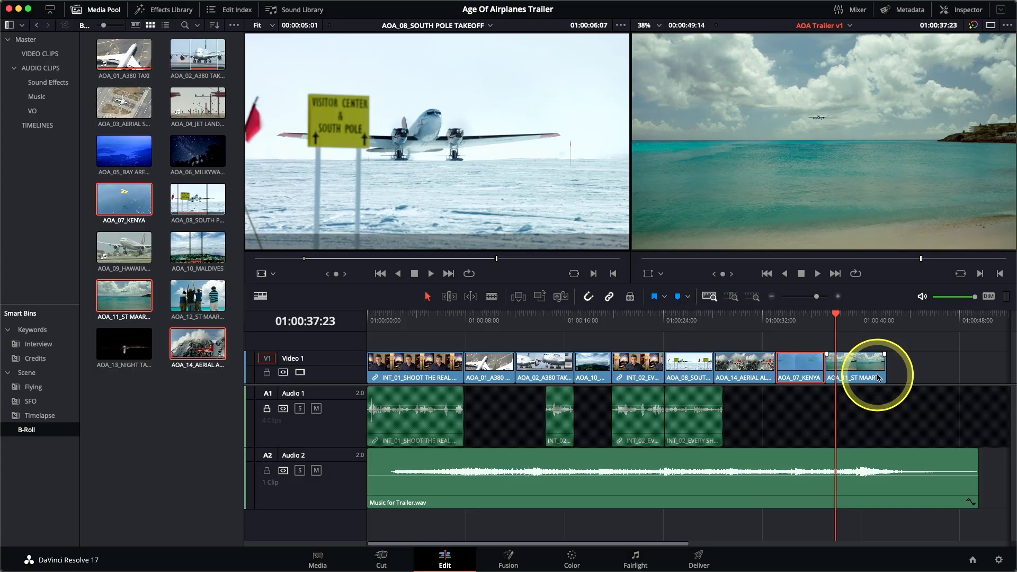
Ripple trim about one second off the end of the Alaska clip in Trim Edit mode.
{"action": "left_click", "coordinate": [743, 314]}
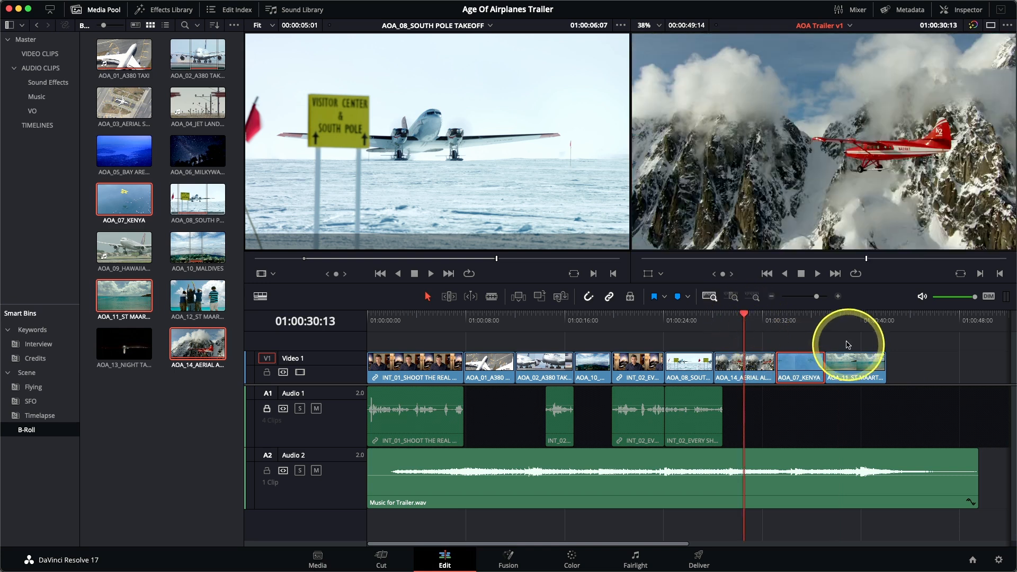
{"action": "left_click", "coordinate": [732, 297]}
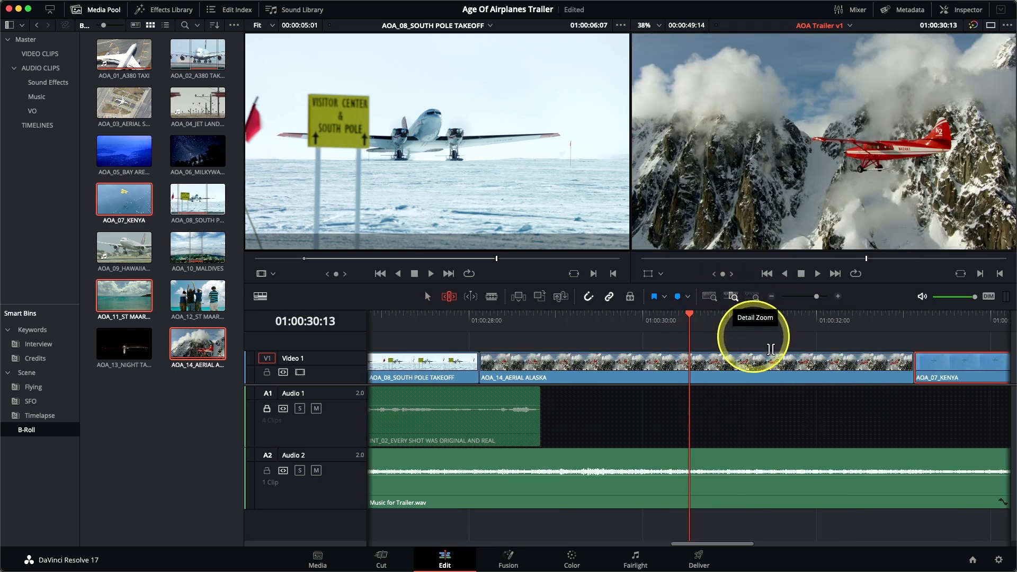
{"action": "left_click_drag", "start_coordinate": [913, 364], "coordinate": [822, 371]}
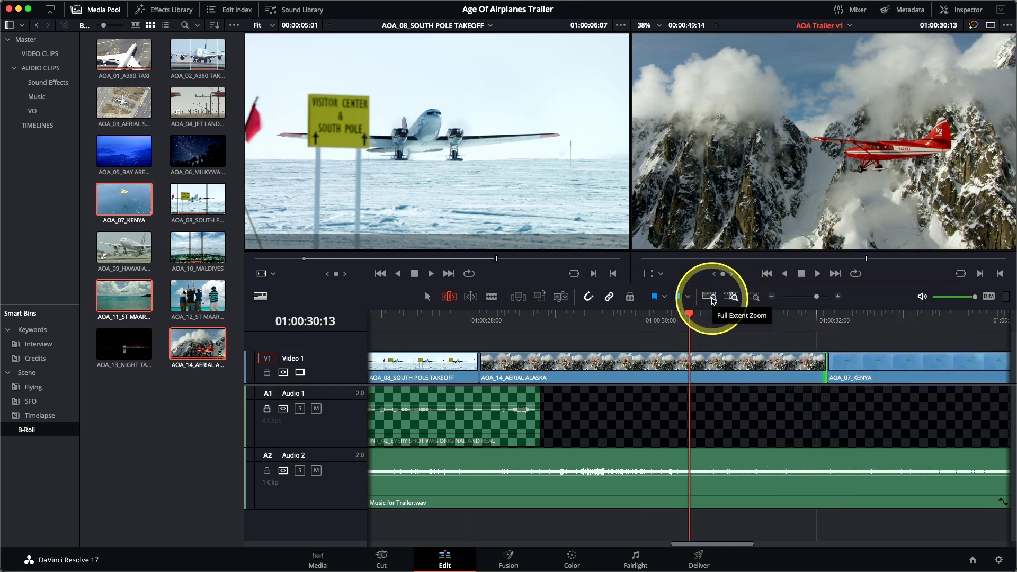
{"action": "left_click", "coordinate": [711, 299]}
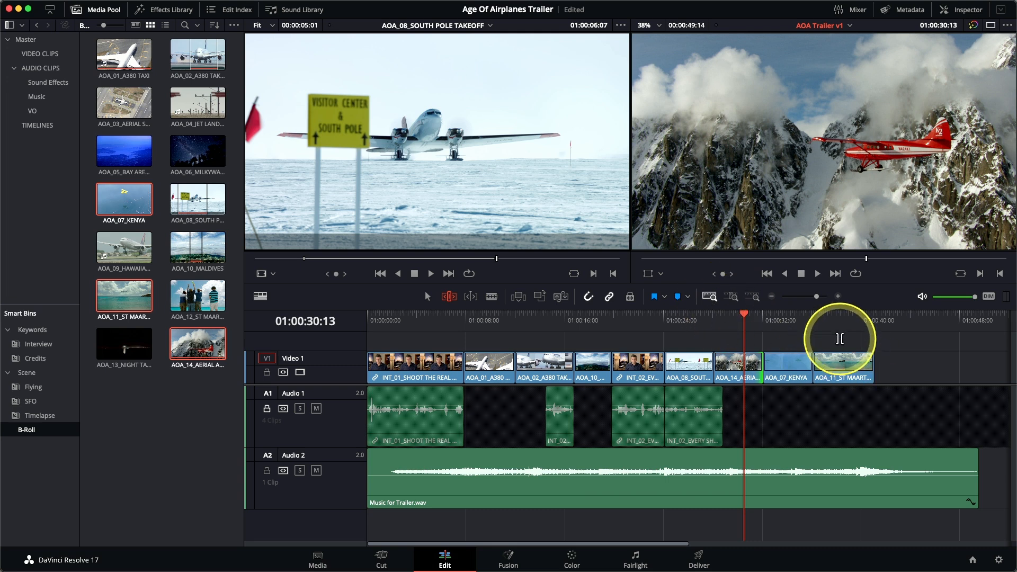
Play the final B-roll clips and set the playhead at the music peak over the St Maarten clip, at 01:00:40:01.
{"action": "key", "text": "space"}
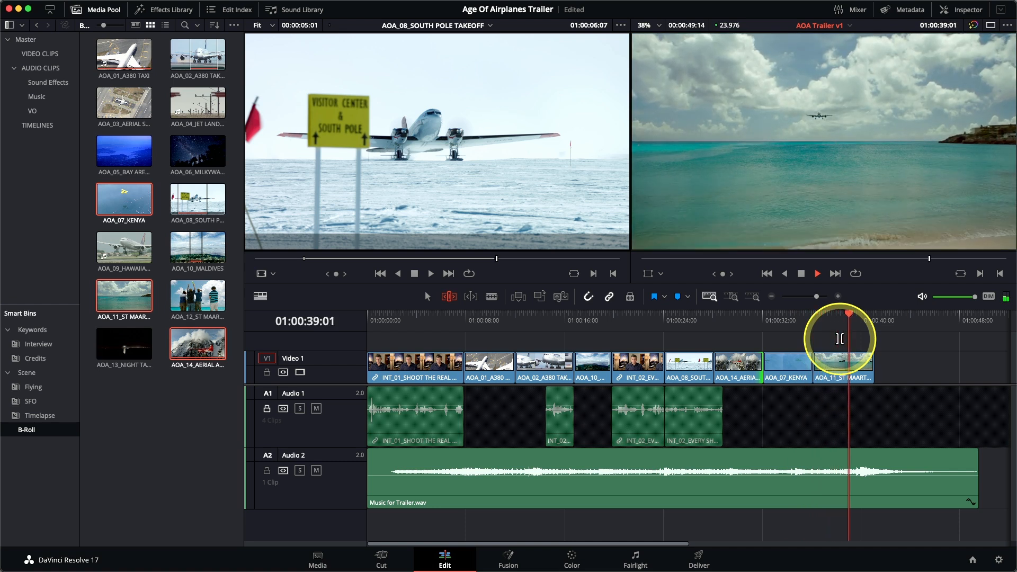
{"action": "key", "text": "space"}
{"action": "key", "text": "Left"}
{"action": "key", "text": "Left"}
{"action": "key", "text": "Left"}
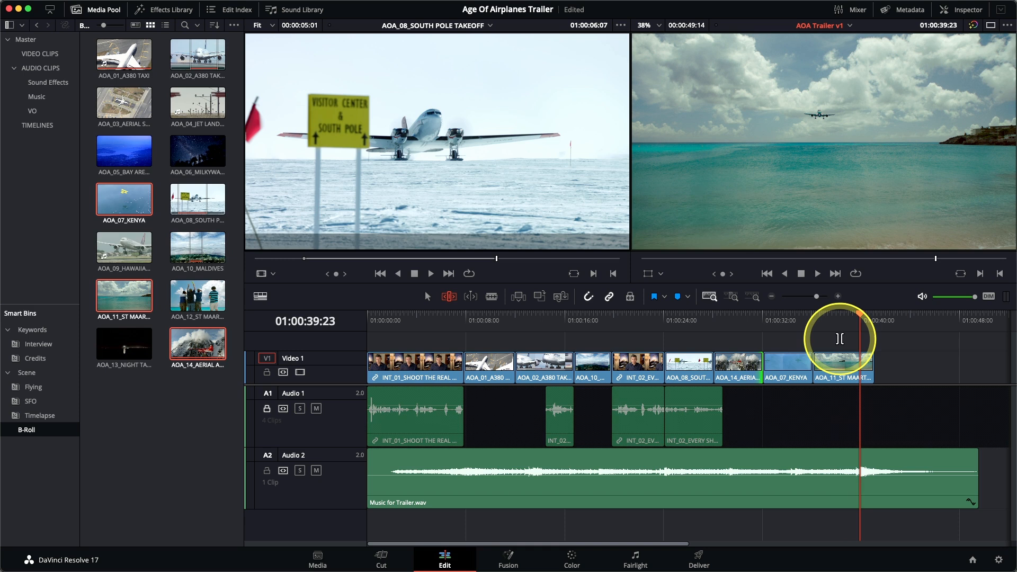
{"action": "key", "text": "Left"}
{"action": "key", "text": "Right"}
{"action": "key", "text": "Right"}
{"action": "key", "text": "Right"}
{"action": "key", "text": "Right"}
{"action": "key", "text": "Left"}
{"action": "key", "text": "Left"}
{"action": "key", "text": "Right"}
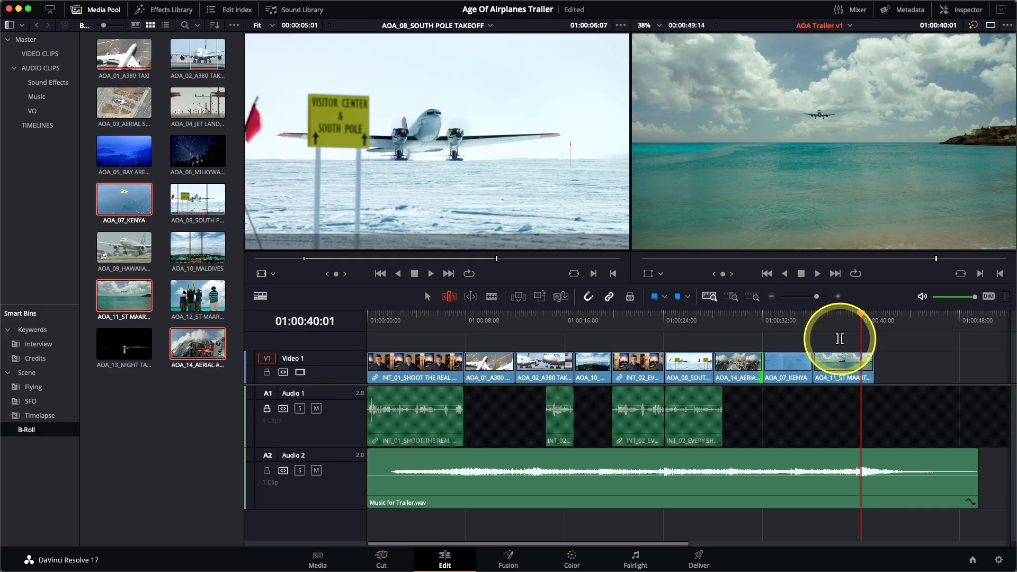
Overwrite CREDITS.mov from the Credits smart bin onto Video 1 at 01:00:40:01, and play around the edit.
{"action": "left_click", "coordinate": [31, 362]}
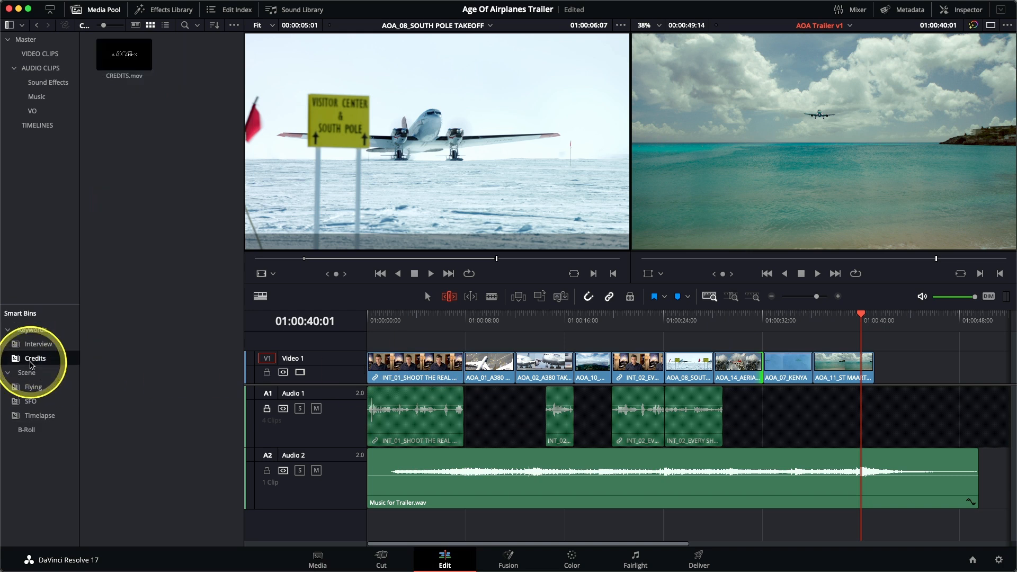
{"action": "double_click", "coordinate": [114, 61]}
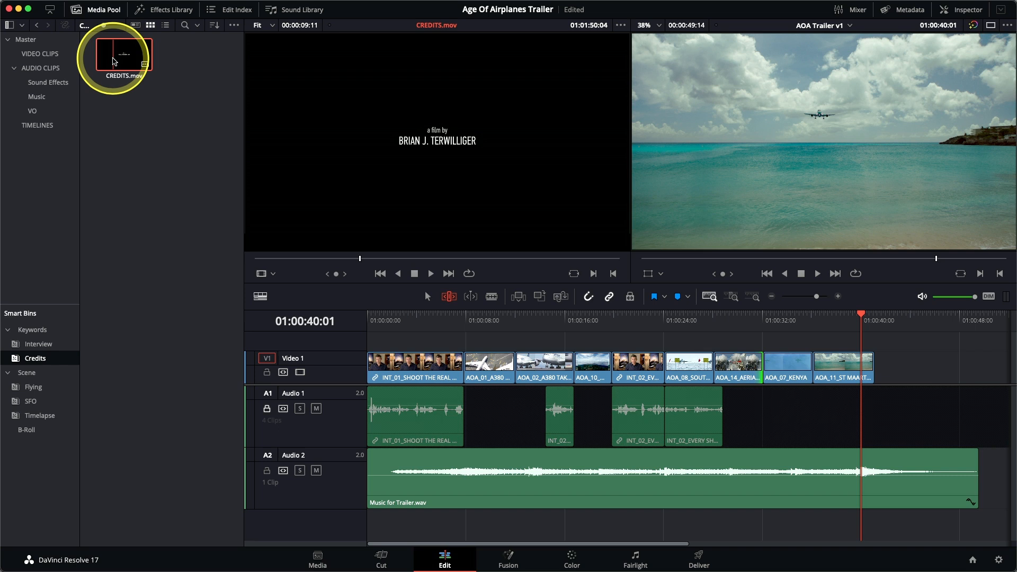
{"action": "key", "text": "shift+F12"}
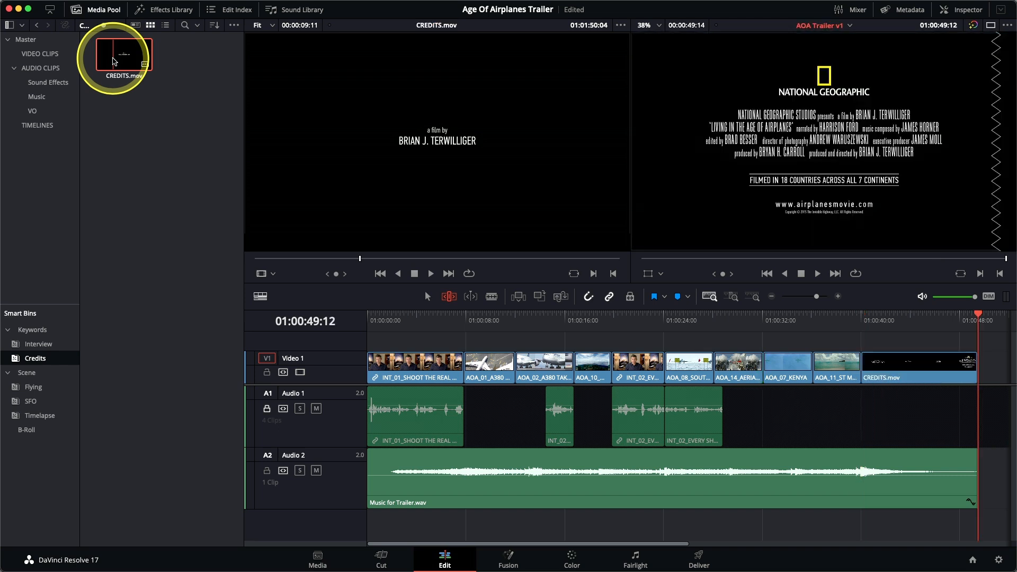
{"action": "key", "text": "Up"}
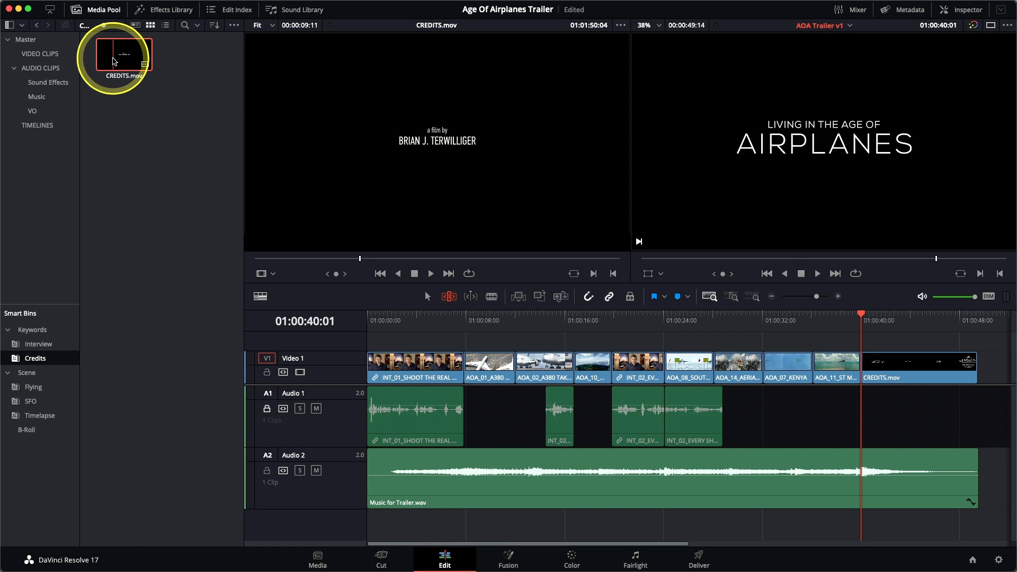
{"action": "key", "text": "slash"}
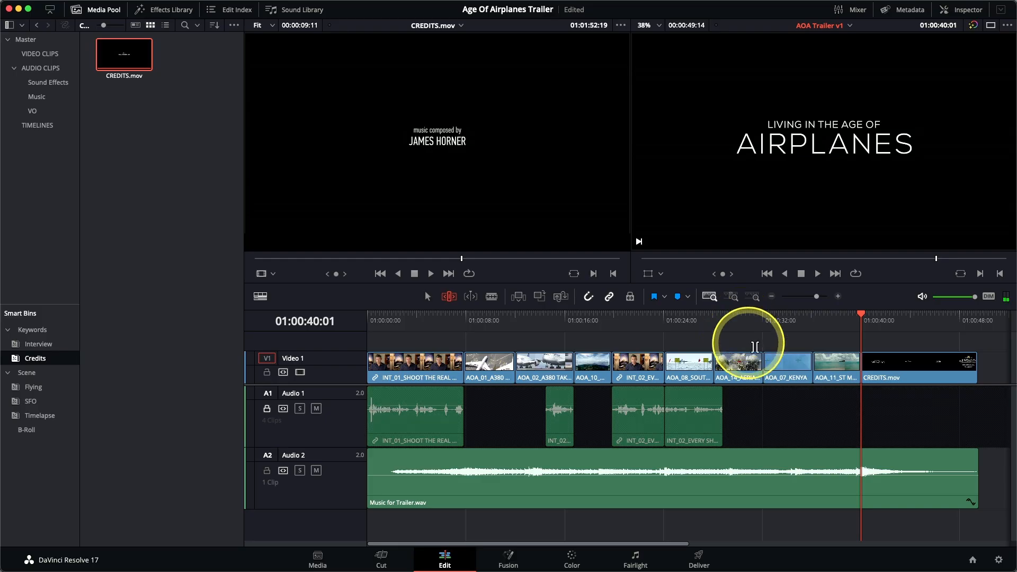
Slip the St Maarten Landing clip by about -06:10 in Trim Edit mode, and play around its edit.
{"action": "left_click", "coordinate": [835, 316]}
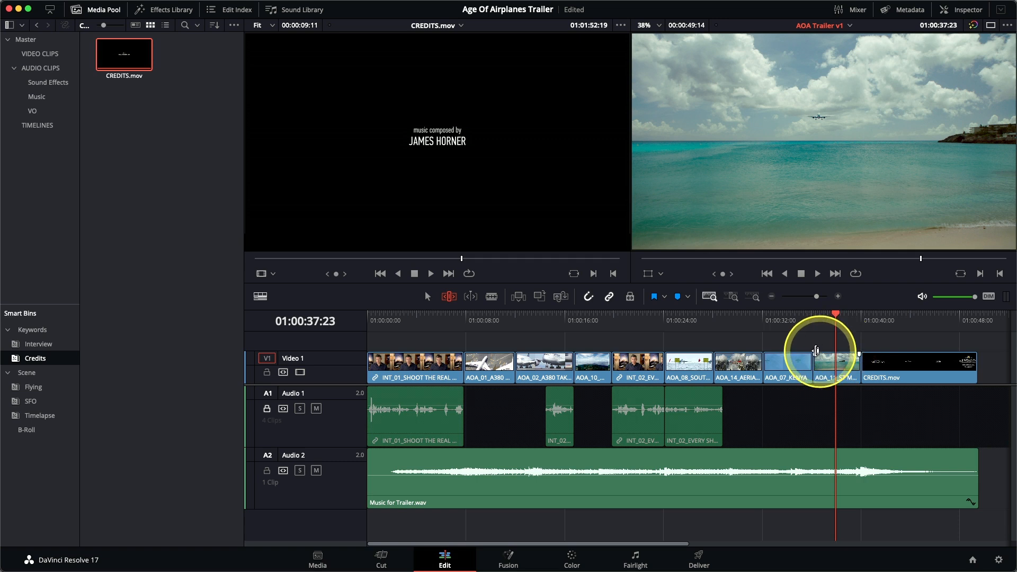
{"action": "left_click", "coordinate": [732, 297]}
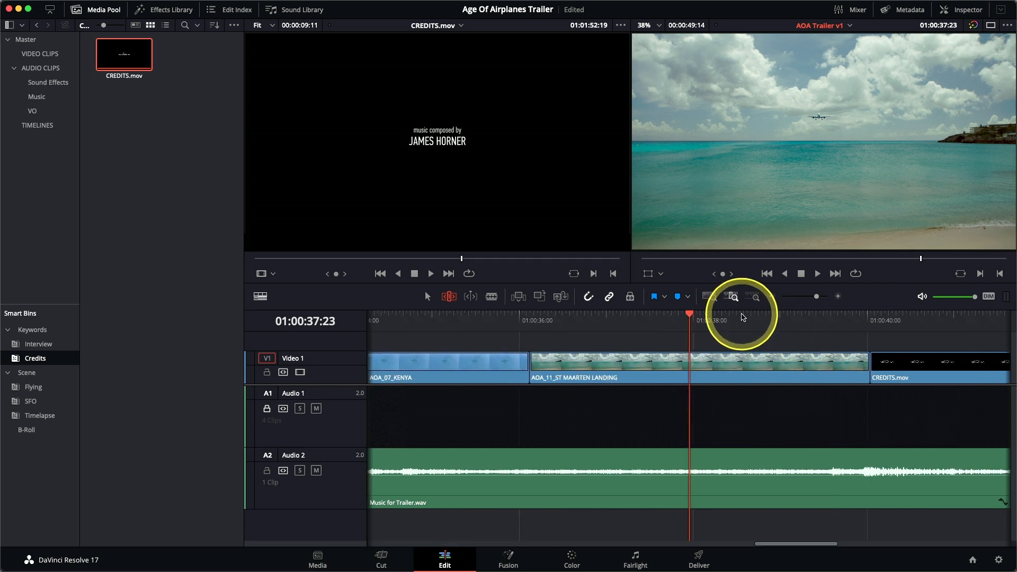
{"action": "left_click", "coordinate": [731, 362]}
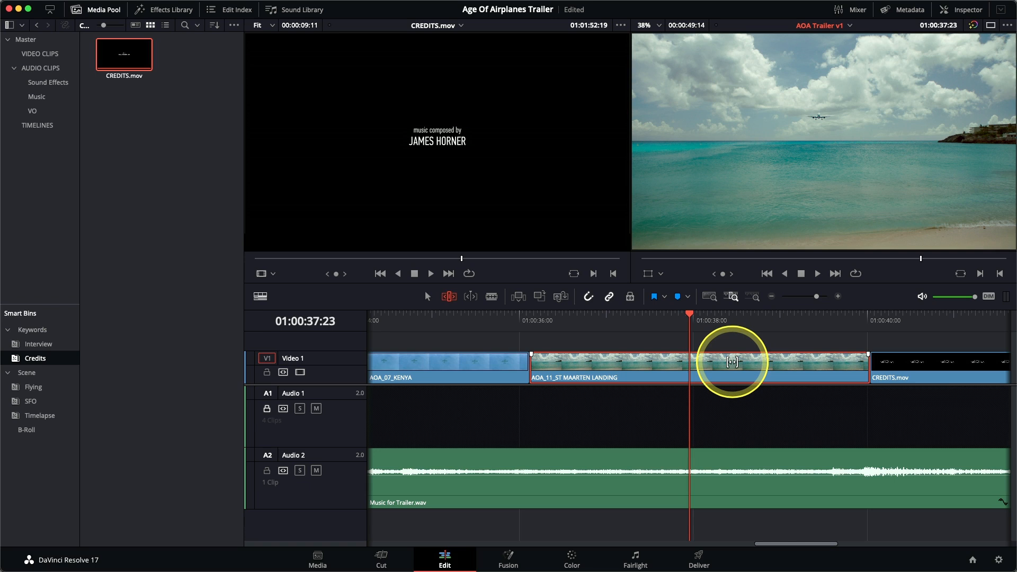
{"action": "key", "text": "slash"}
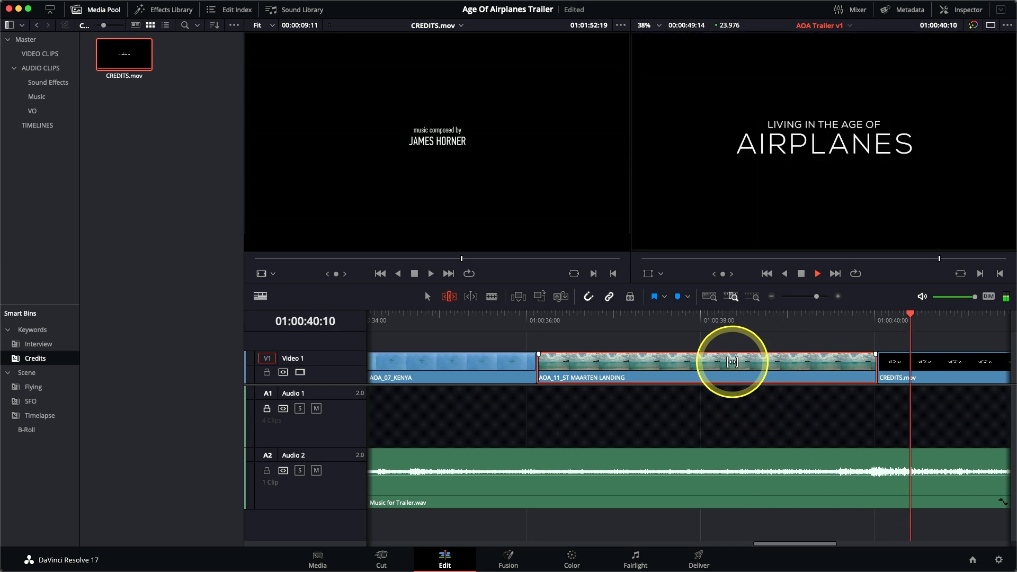
{"action": "key", "text": "space"}
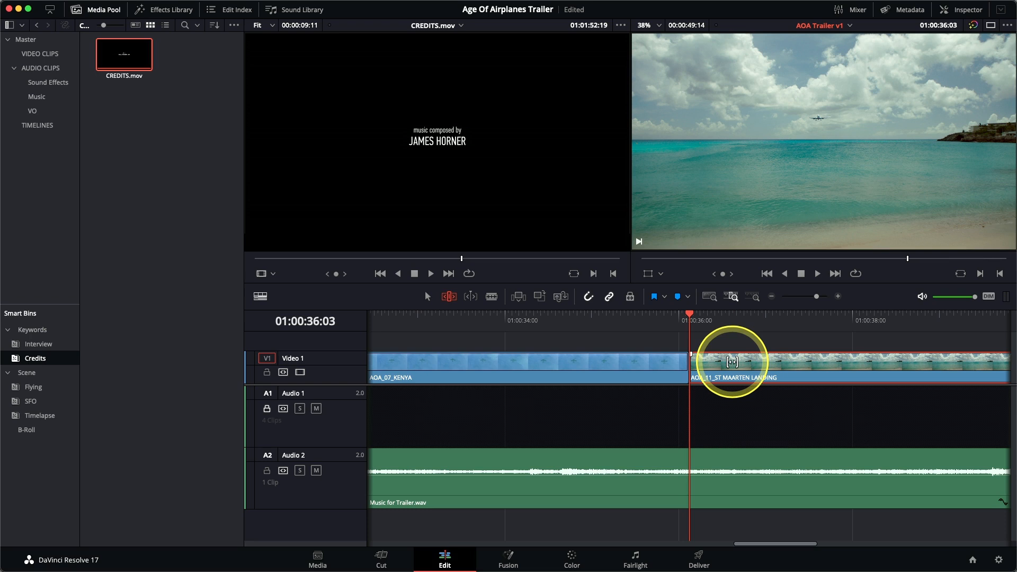
{"action": "scroll", "coordinate": [732, 362], "scroll_direction": "right", "scroll_amount": 5}
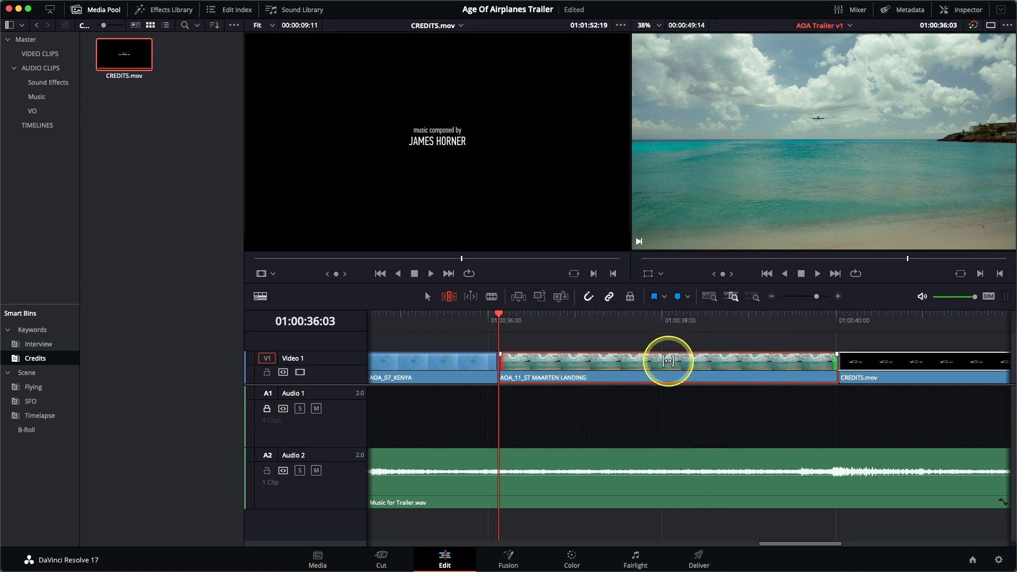
{"action": "left_click_drag", "start_coordinate": [668, 360], "coordinate": [656, 364]}
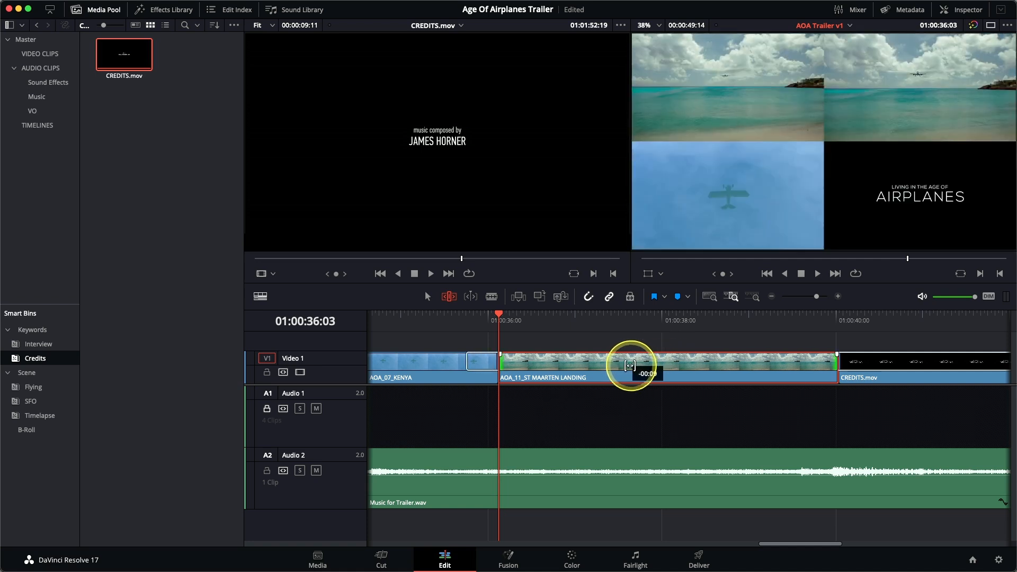
{"action": "left_click_drag", "start_coordinate": [450, 361], "coordinate": [528, 364]}
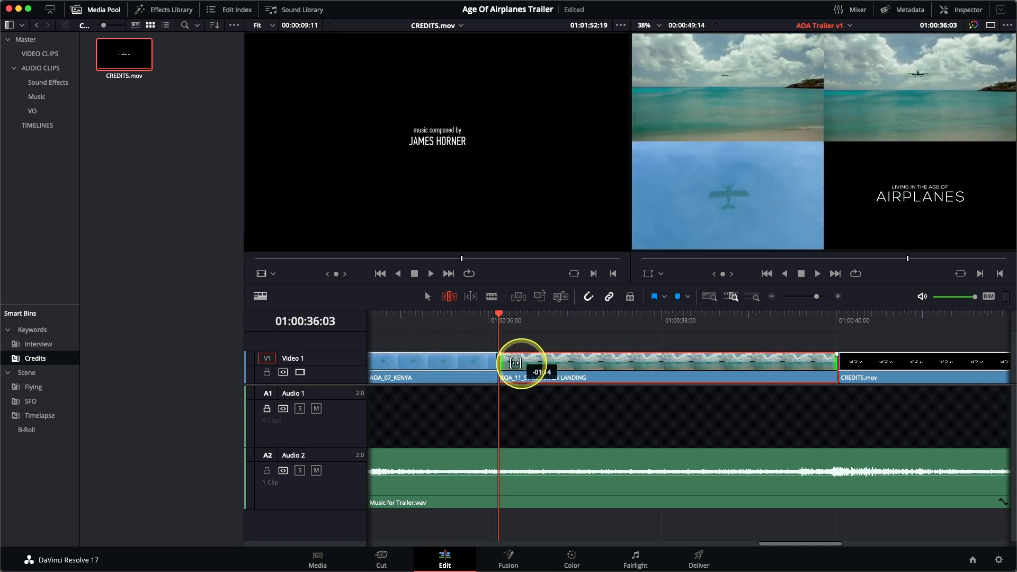
{"action": "left_click_drag", "start_coordinate": [462, 362], "coordinate": [115, 344]}
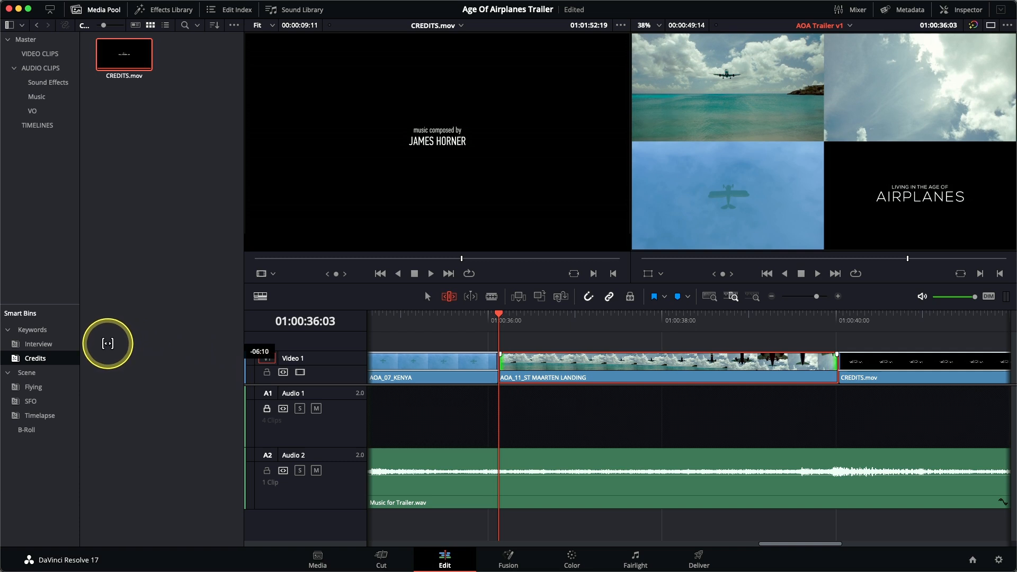
{"action": "left_click_drag", "start_coordinate": [108, 343], "coordinate": [109, 345]}
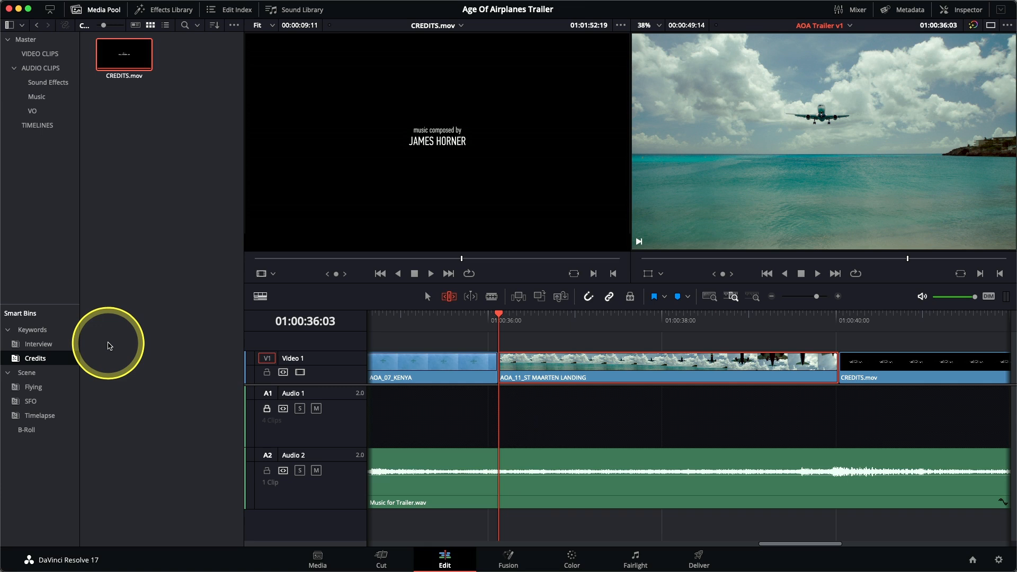
{"action": "key", "text": "/"}
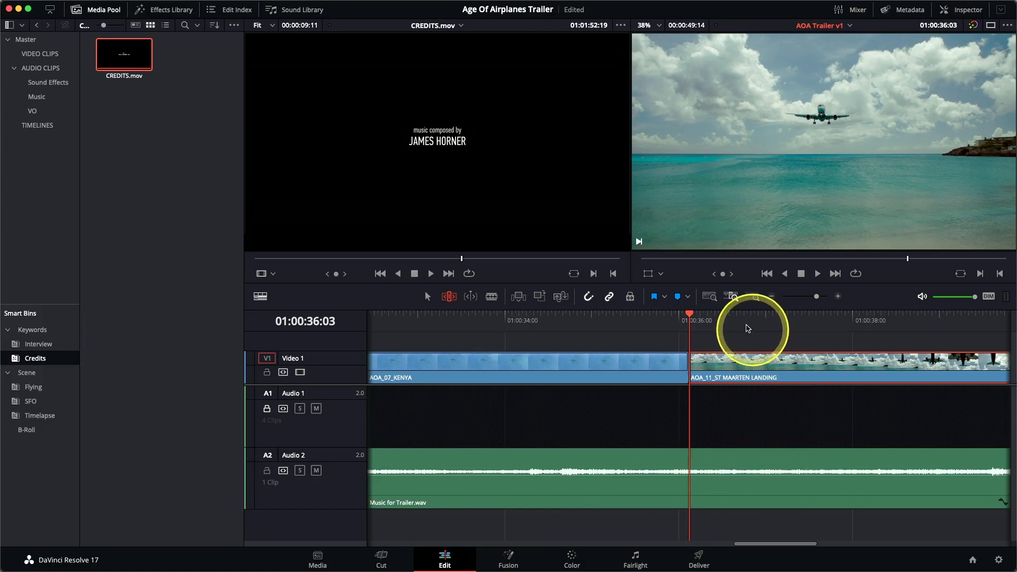
Fit the whole timeline in view, select the AOA_14 Aerial Alaska clip and play around its opening edit.
{"action": "left_click", "coordinate": [715, 299]}
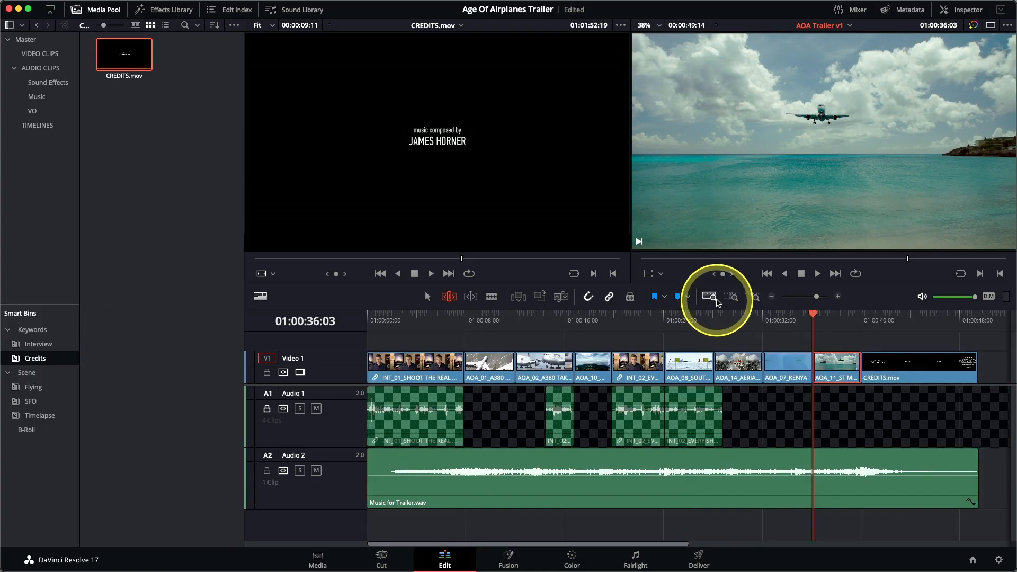
{"action": "left_click", "coordinate": [723, 317]}
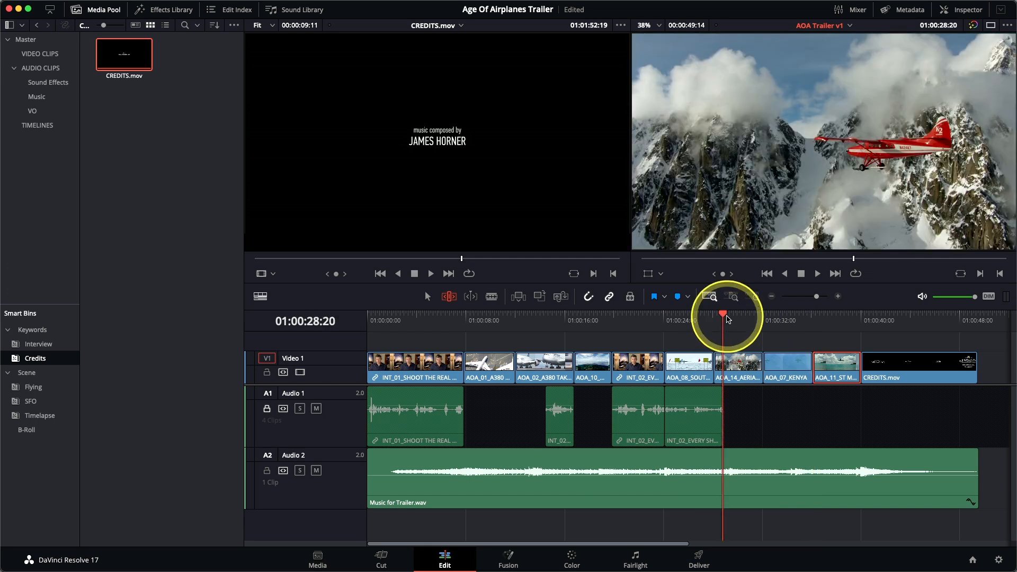
{"action": "left_click", "coordinate": [737, 366]}
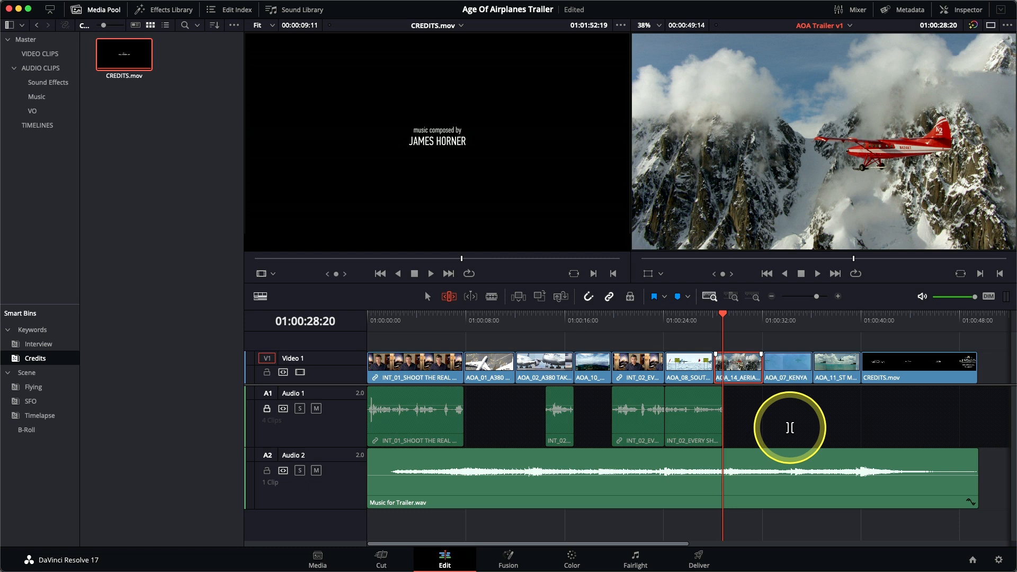
{"action": "key", "text": "/"}
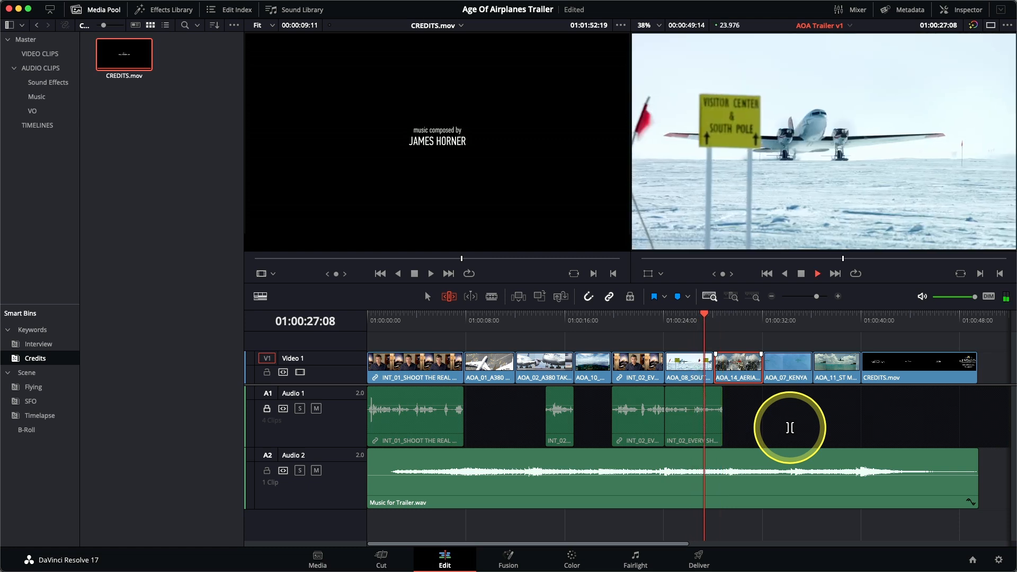
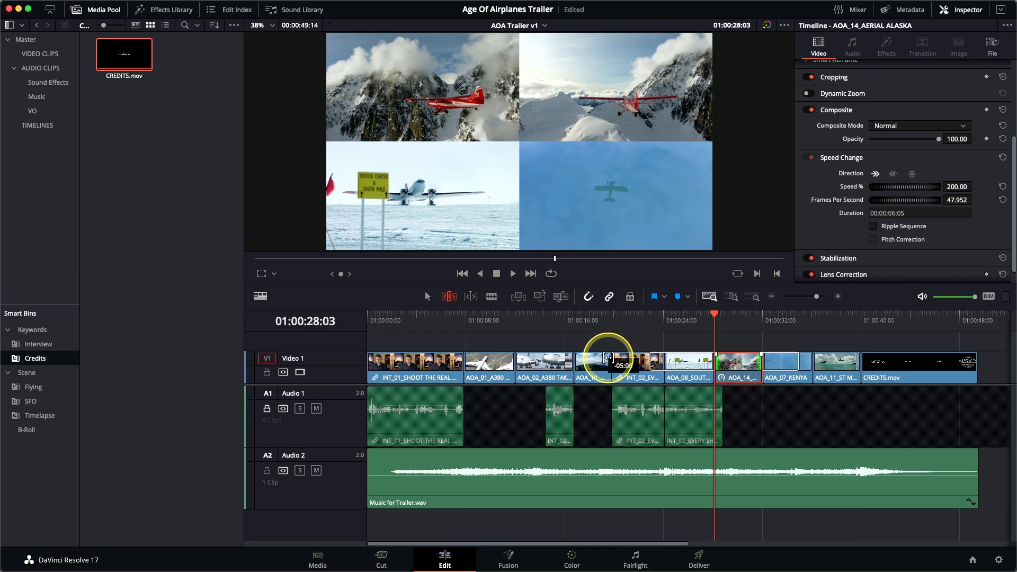
Slip the sped-up Aerial Alaska clip by roughly -05:00 in Trim Edit mode, and play around its edit.
{"action": "left_click_drag", "start_coordinate": [608, 359], "coordinate": [597, 360]}
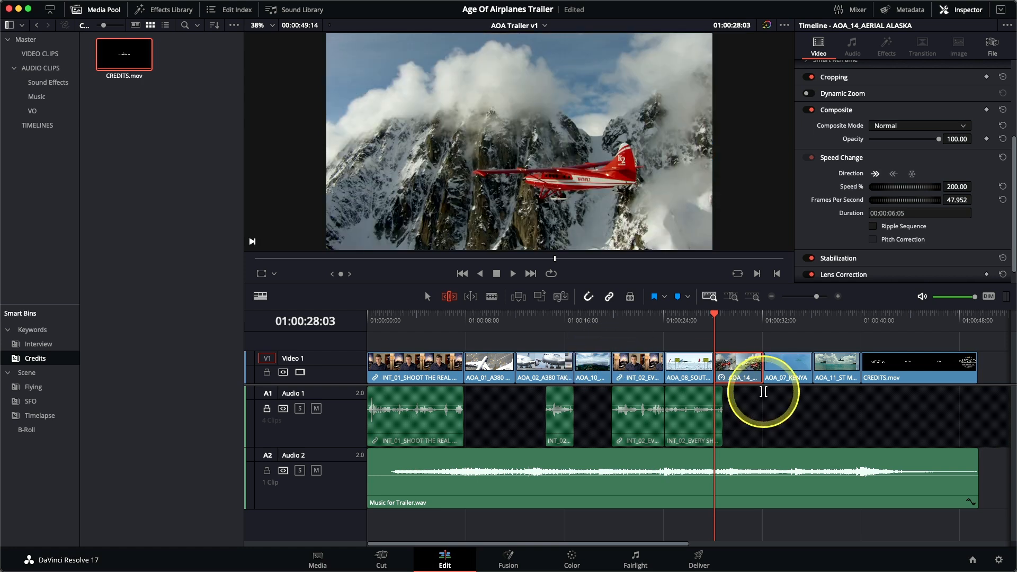
{"action": "key", "text": "slash"}
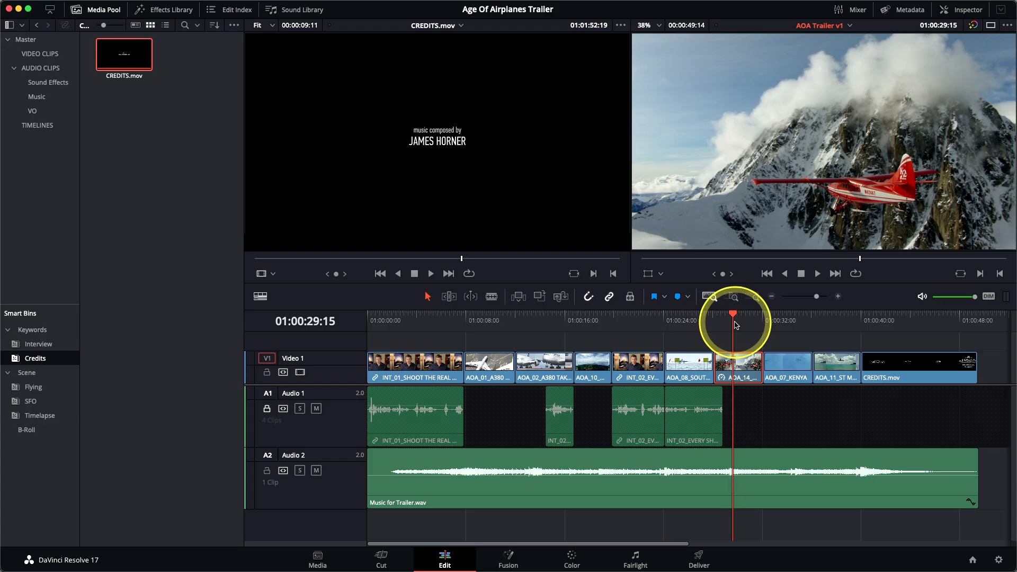
Match the Kenya clip's source at 01:00:32:03 and replace the clip with footage synced to the yellow biplane frame at source time 01:00:18:17.
{"action": "left_click_drag", "start_coordinate": [736, 324], "coordinate": [762, 325]}
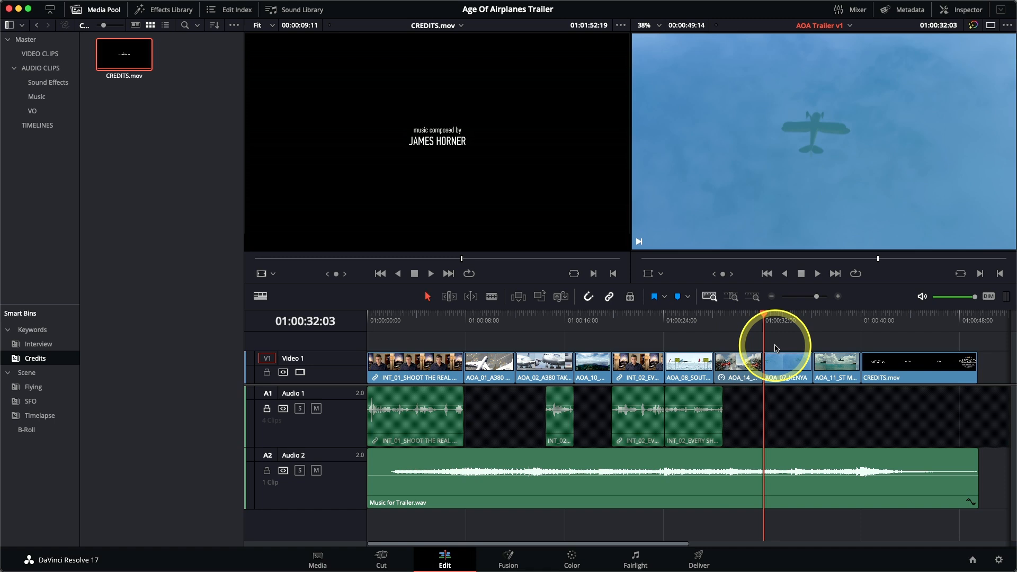
{"action": "key", "text": "f"}
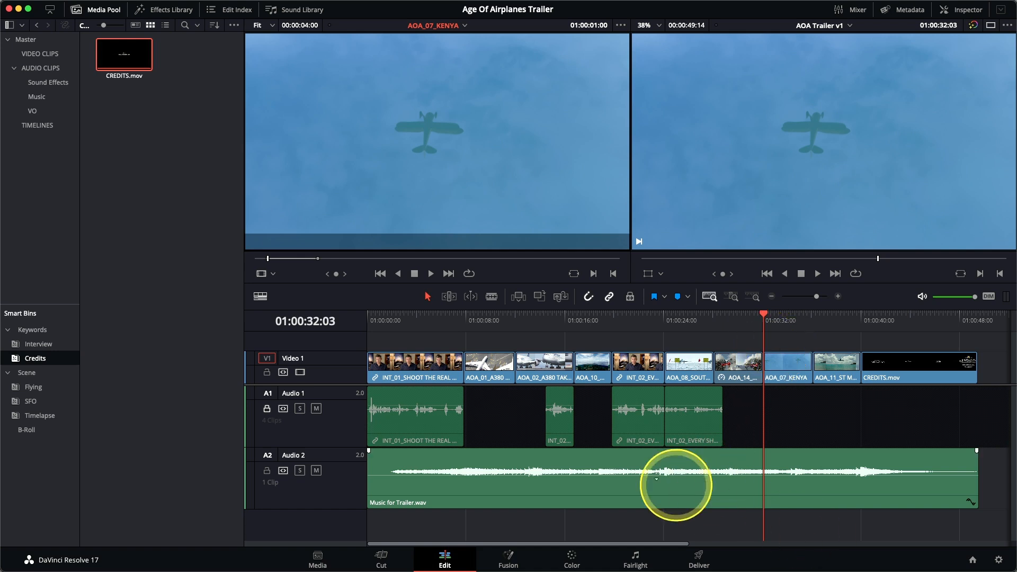
{"action": "left_click", "coordinate": [327, 258]}
{"action": "left_click_drag", "start_coordinate": [339, 259], "coordinate": [492, 261]}
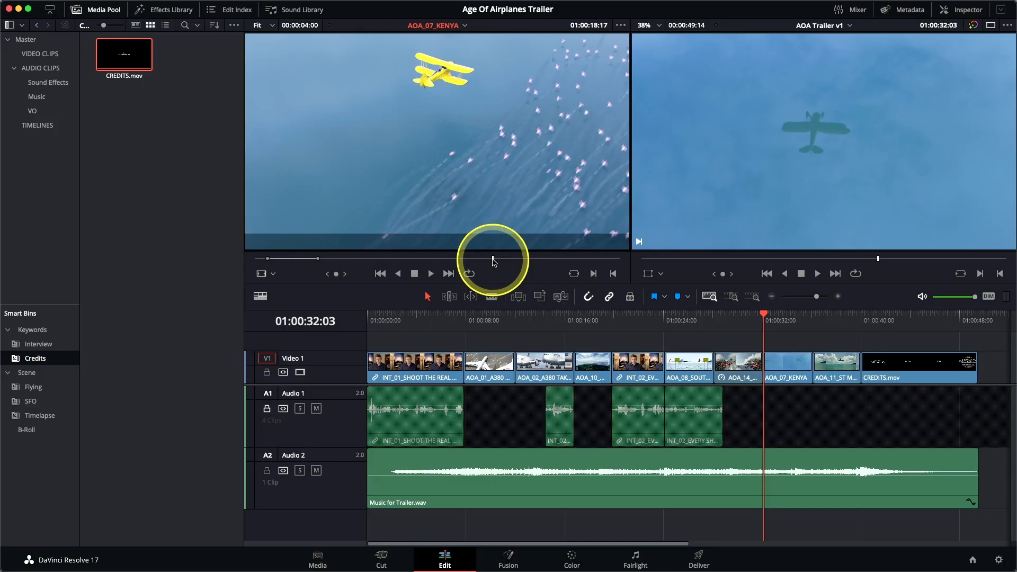
{"action": "left_click_drag", "start_coordinate": [454, 141], "coordinate": [1009, 121]}
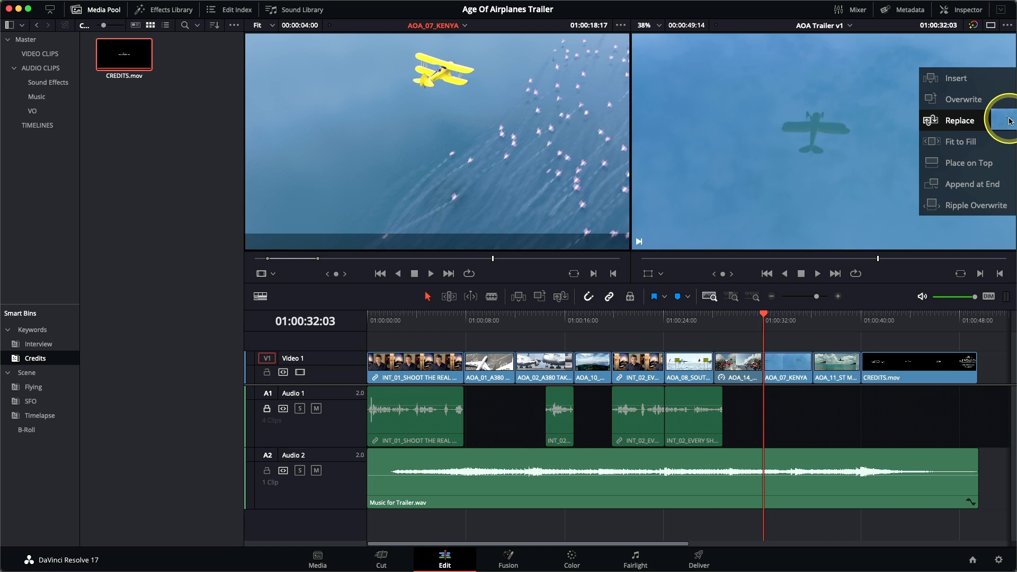
{"action": "left_click_drag", "start_coordinate": [1009, 121], "coordinate": [562, 303]}
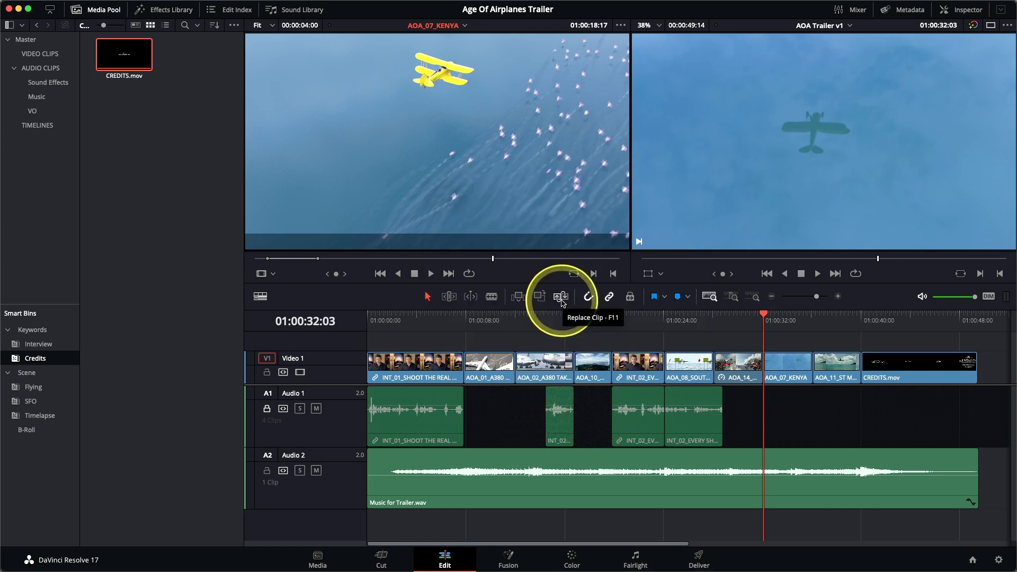
{"action": "left_click", "coordinate": [562, 301]}
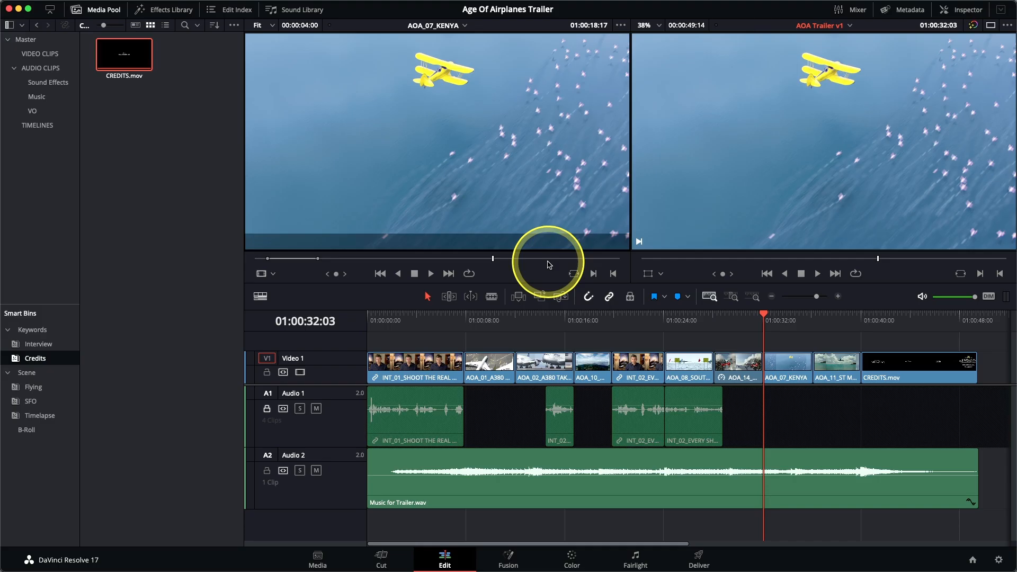
Park the playhead at the overhead plane in the St Maarten Landing clip, about 01:00:38:17, and find that clip in the Media Pool.
{"action": "left_click_drag", "start_coordinate": [825, 321], "coordinate": [845, 327]}
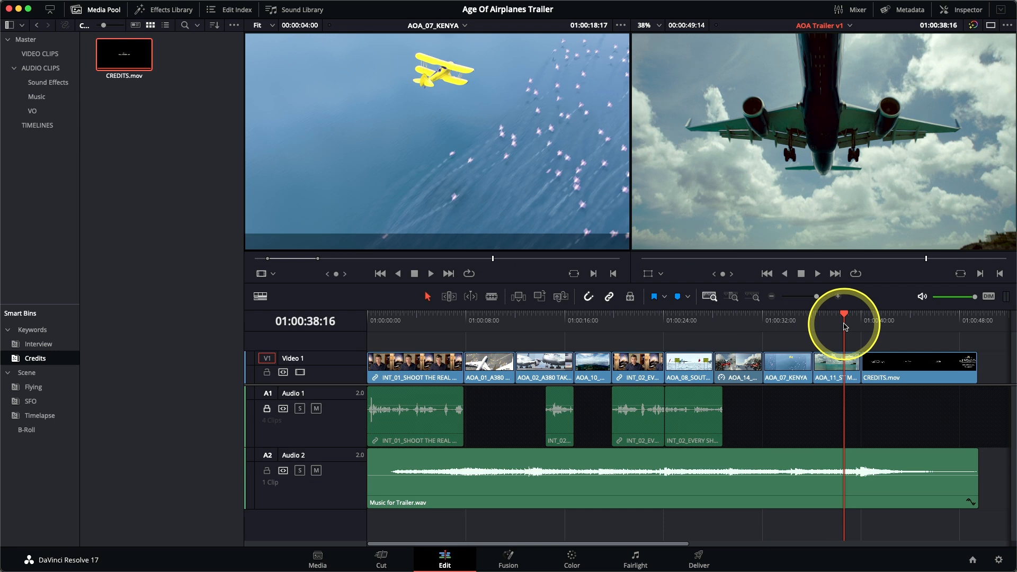
{"action": "key", "text": "l"}
{"action": "key", "text": "k"}
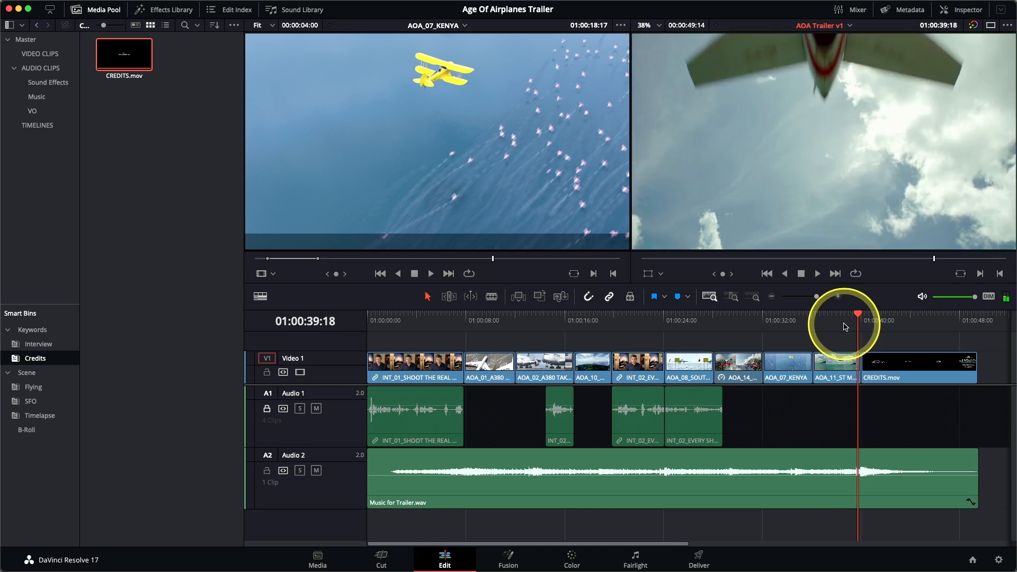
{"action": "key", "text": "j"}
{"action": "key", "text": "k"}
{"action": "key", "text": "l"}
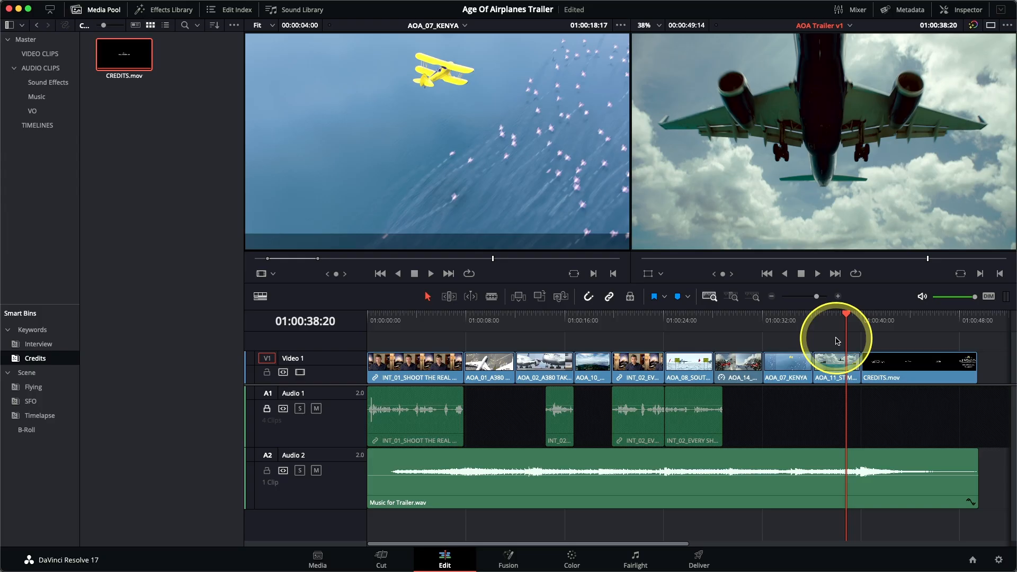
{"action": "right_click", "coordinate": [847, 377]}
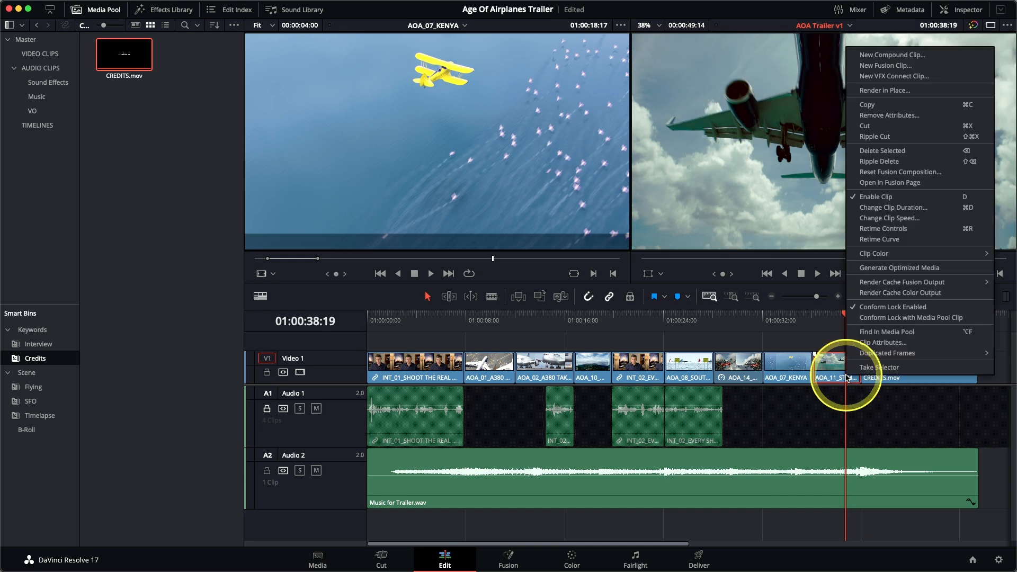
{"action": "left_click", "coordinate": [926, 336]}
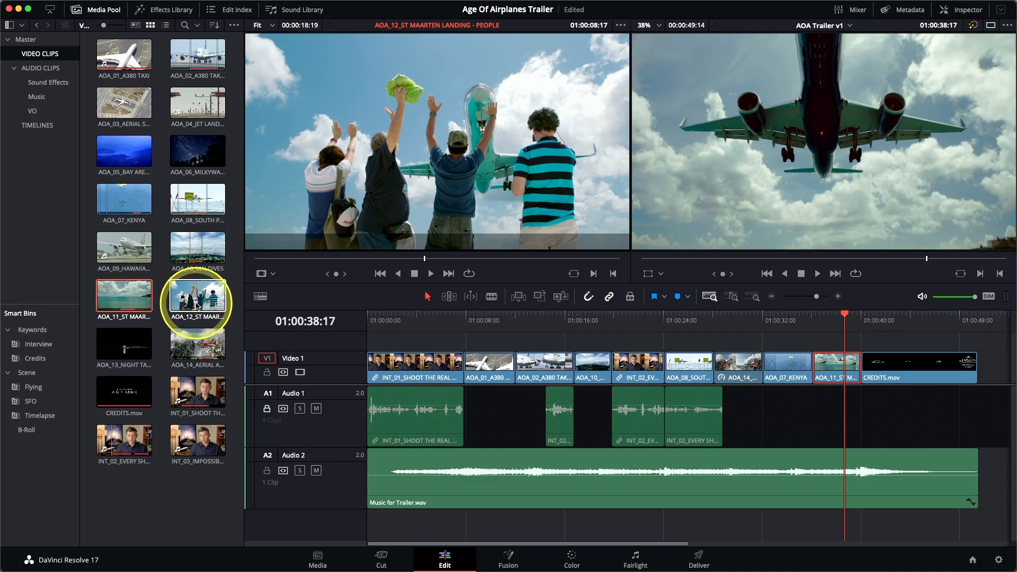
Replace the St Maarten Landing clip with AOA_12_ST MAARTEN LANDING - PEOPLE, synced at source frame 01:00:09:08, and play around it.
{"action": "left_click", "coordinate": [197, 306]}
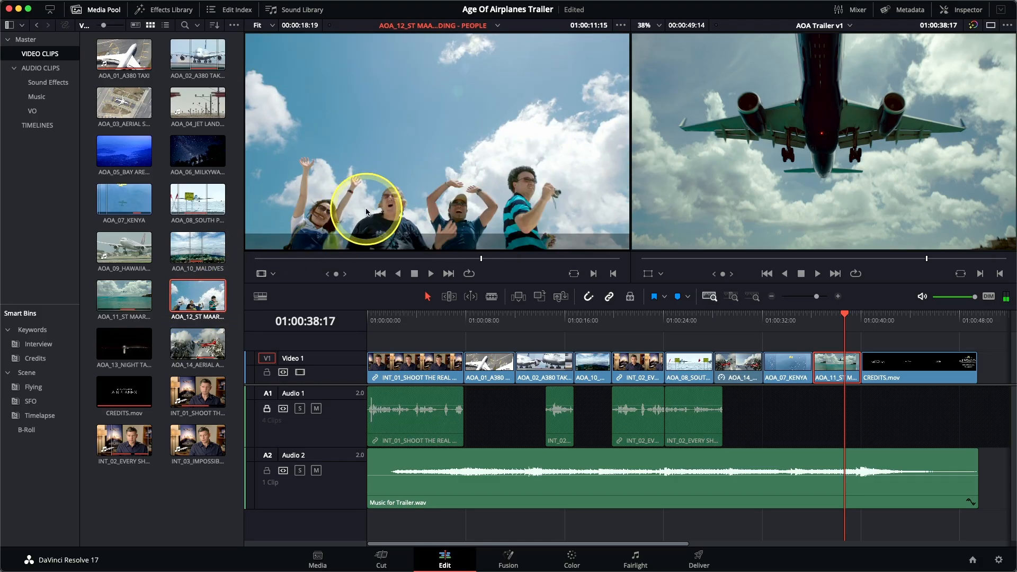
{"action": "key", "text": "j"}
{"action": "key", "text": "j"}
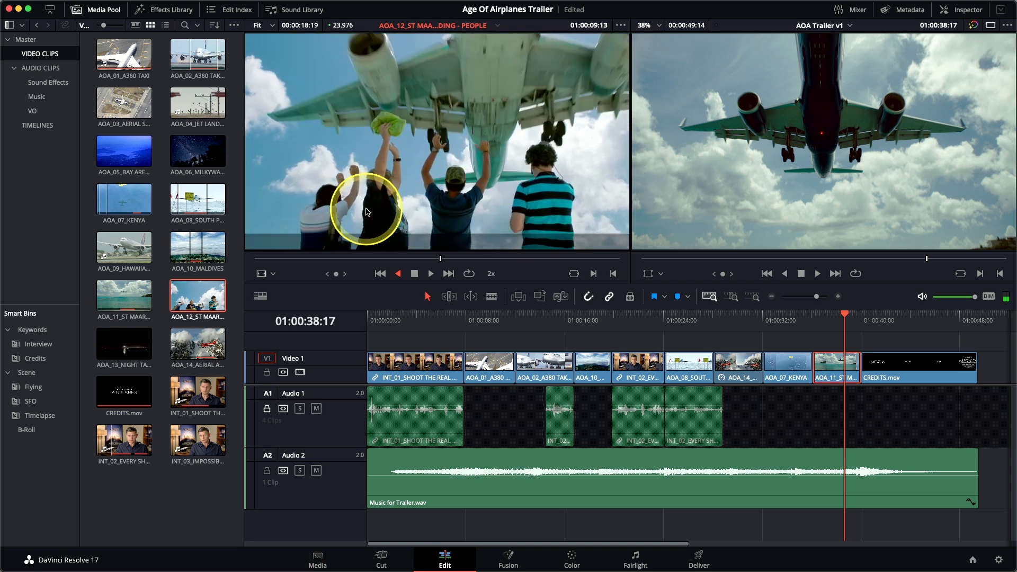
{"action": "key", "text": "k"}
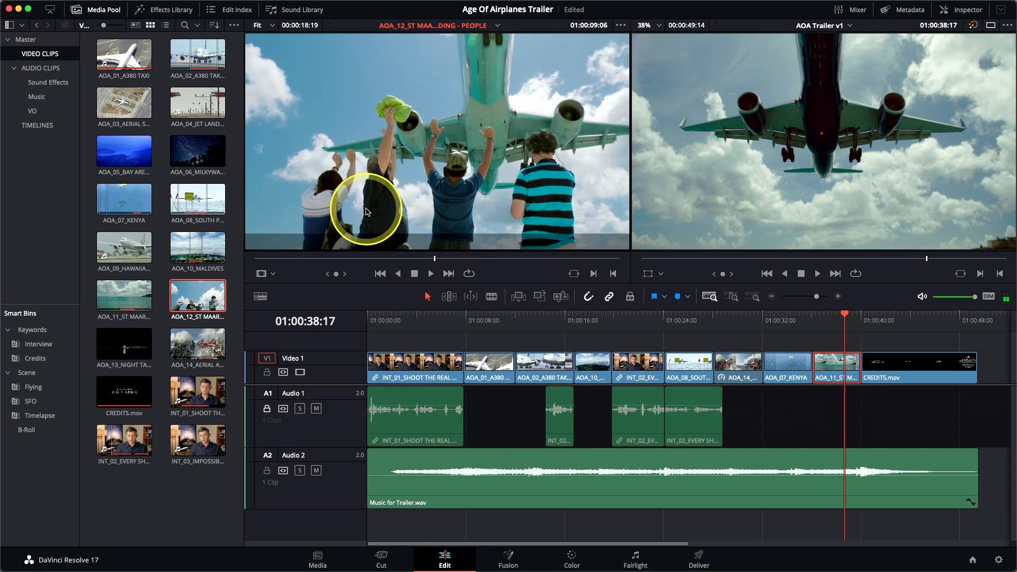
{"action": "key", "text": "Right"}
{"action": "key", "text": "Right"}
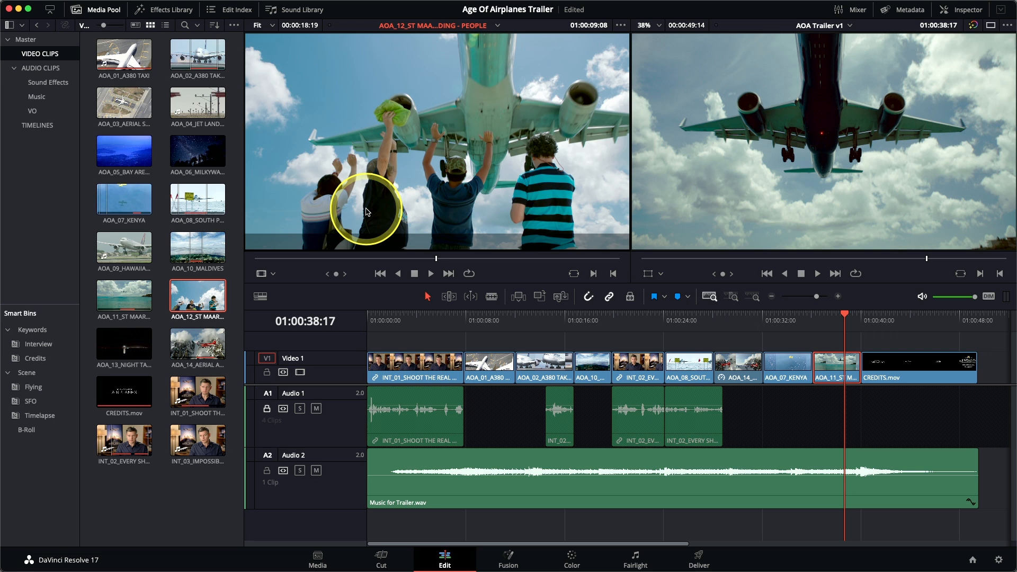
{"action": "left_click", "coordinate": [561, 297]}
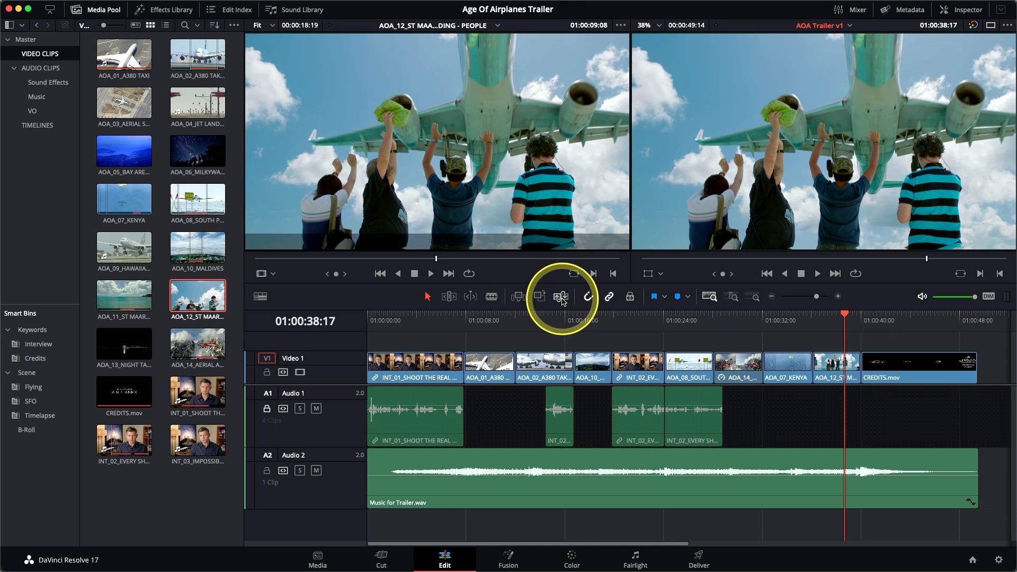
{"action": "key", "text": "slash"}
Unlock Audio 1 and split its last interview clip at 01:00:25:05, in the pause over the South Pole shot.
{"action": "left_click", "coordinate": [267, 408]}
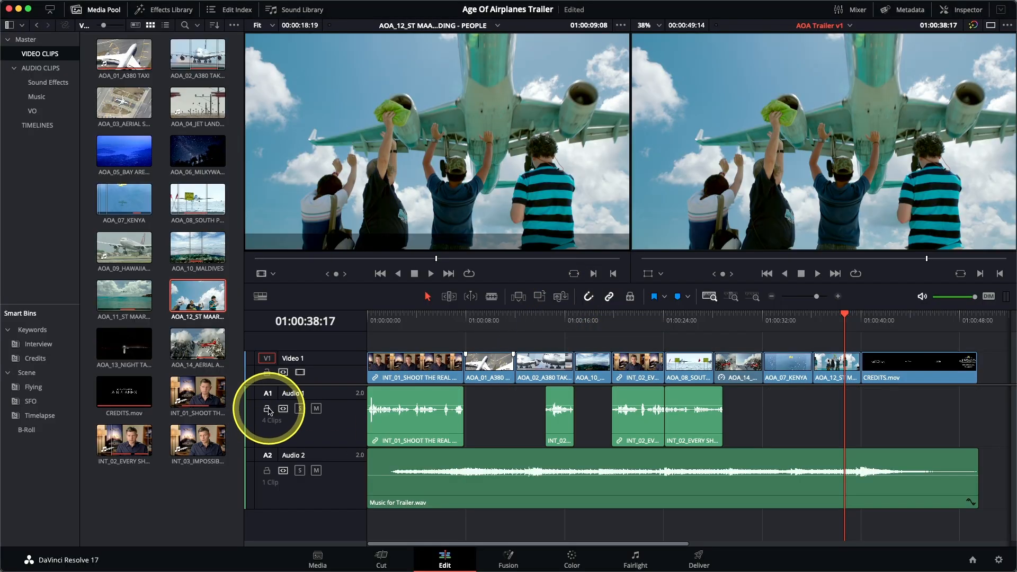
{"action": "left_click", "coordinate": [665, 321]}
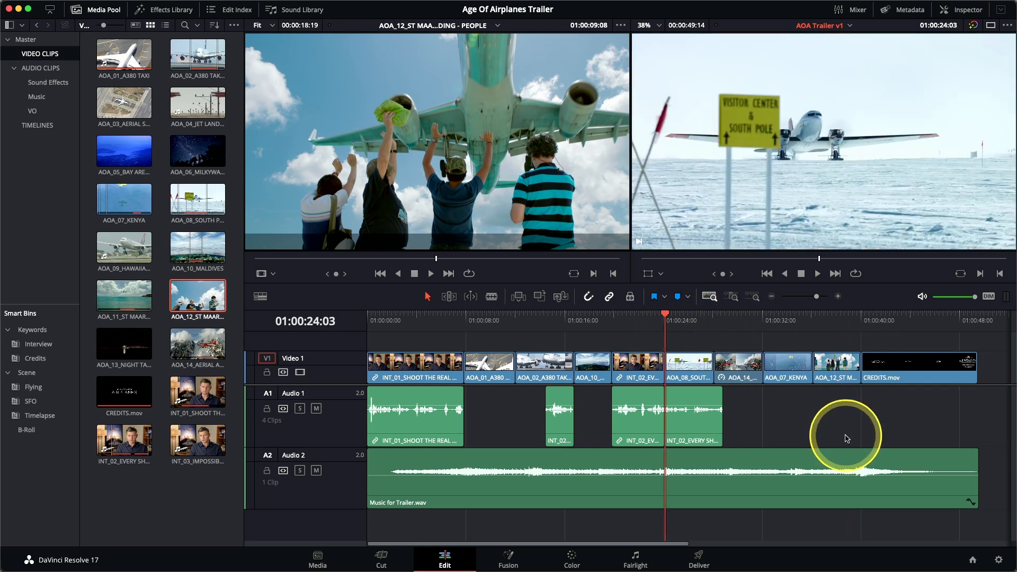
{"action": "key", "text": "space"}
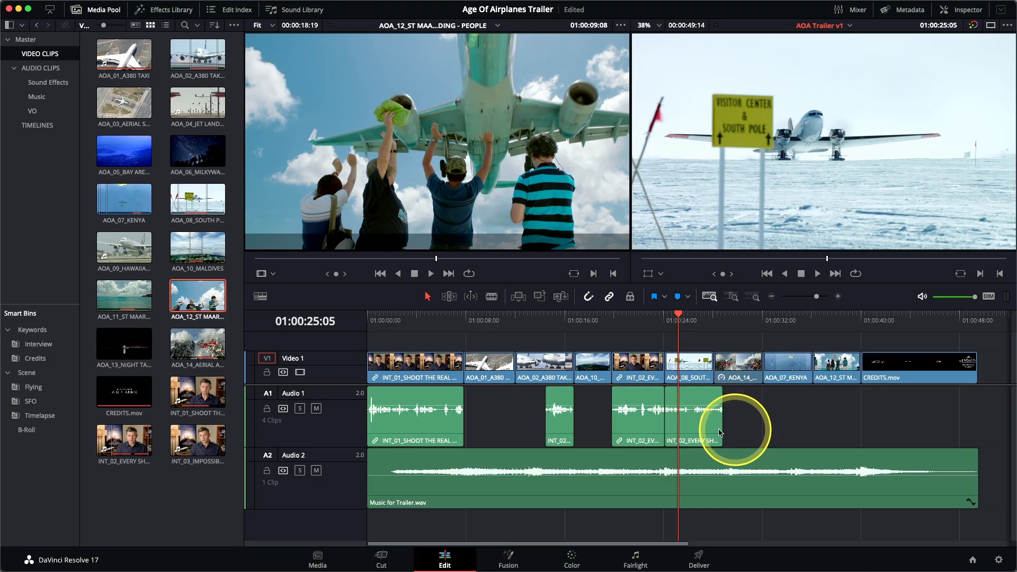
{"action": "left_click", "coordinate": [718, 433]}
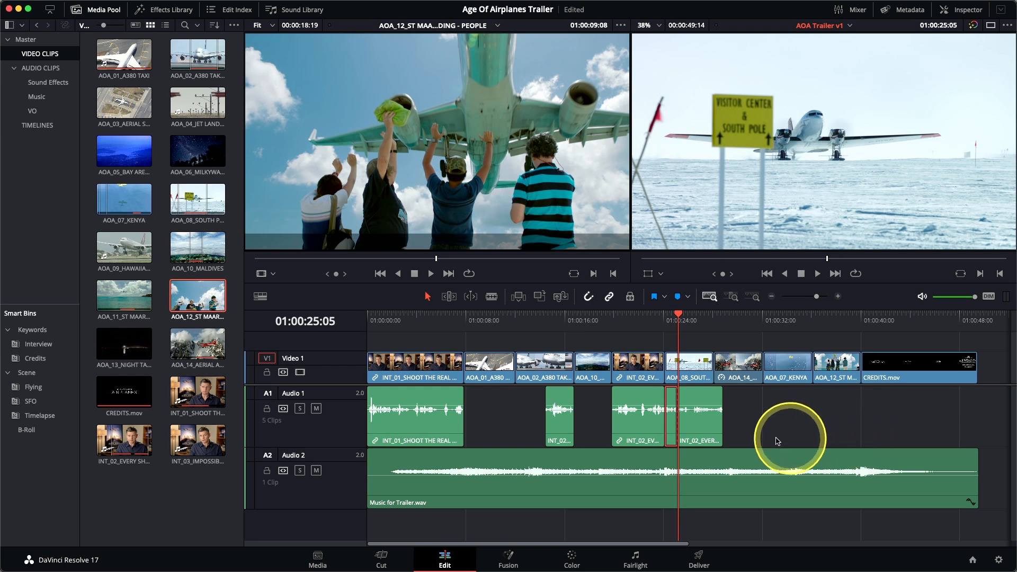
Move the second part of the split interview audio about 1.5 seconds later on Audio 1, and play the result.
{"action": "left_click_drag", "start_coordinate": [695, 432], "coordinate": [720, 441]}
{"action": "key", "text": "space"}
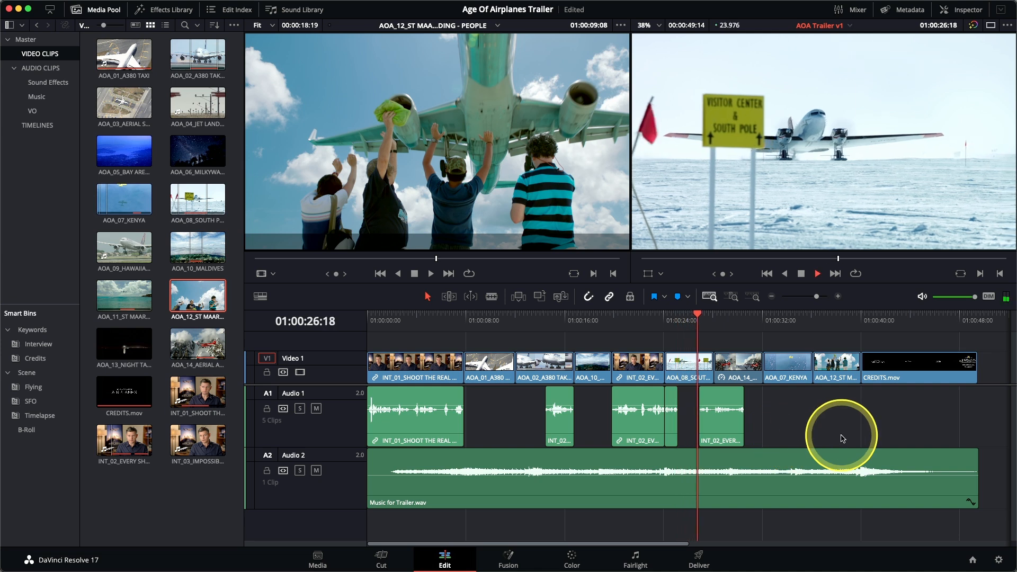